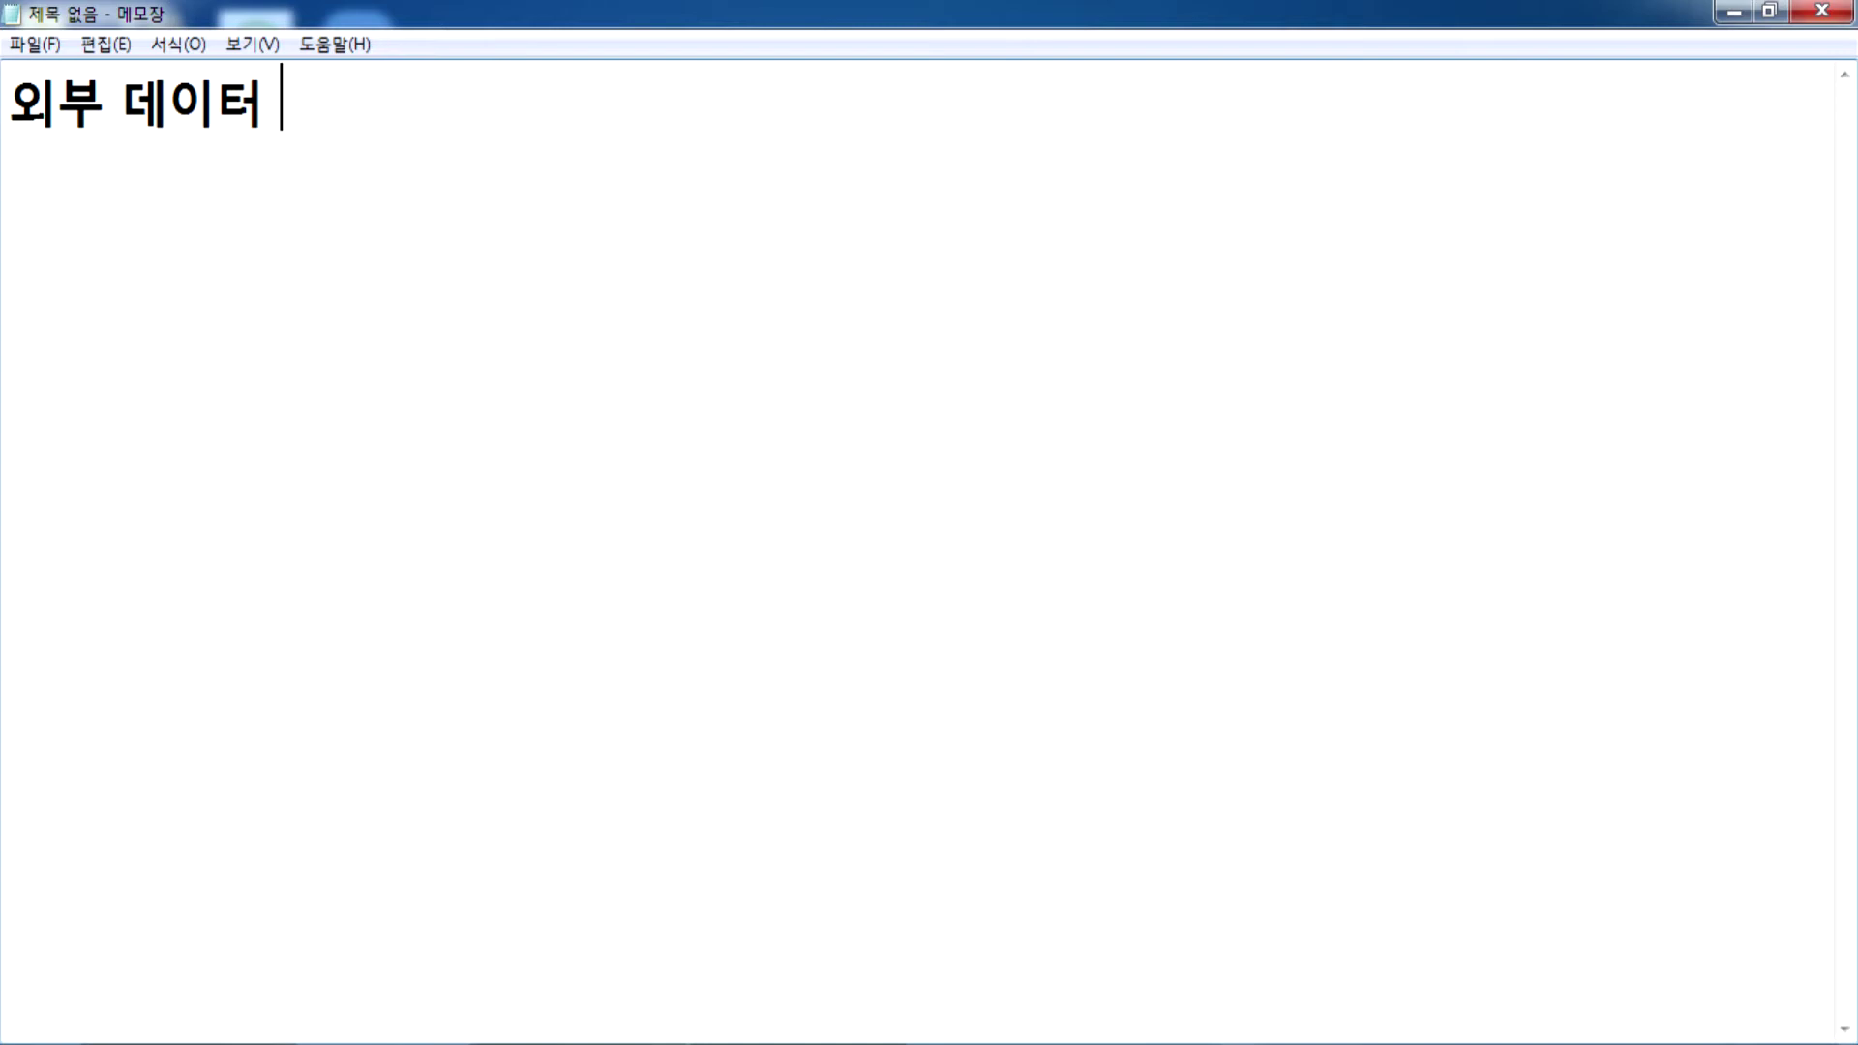
# Step: Below the heading, leave a blank line and write "엑셀에서 작업한 자료를 가져오는 것이 아니라,"
pyautogui.press('Return')
pyautogui.press('Return')
pyautogui.write('엑셀에')
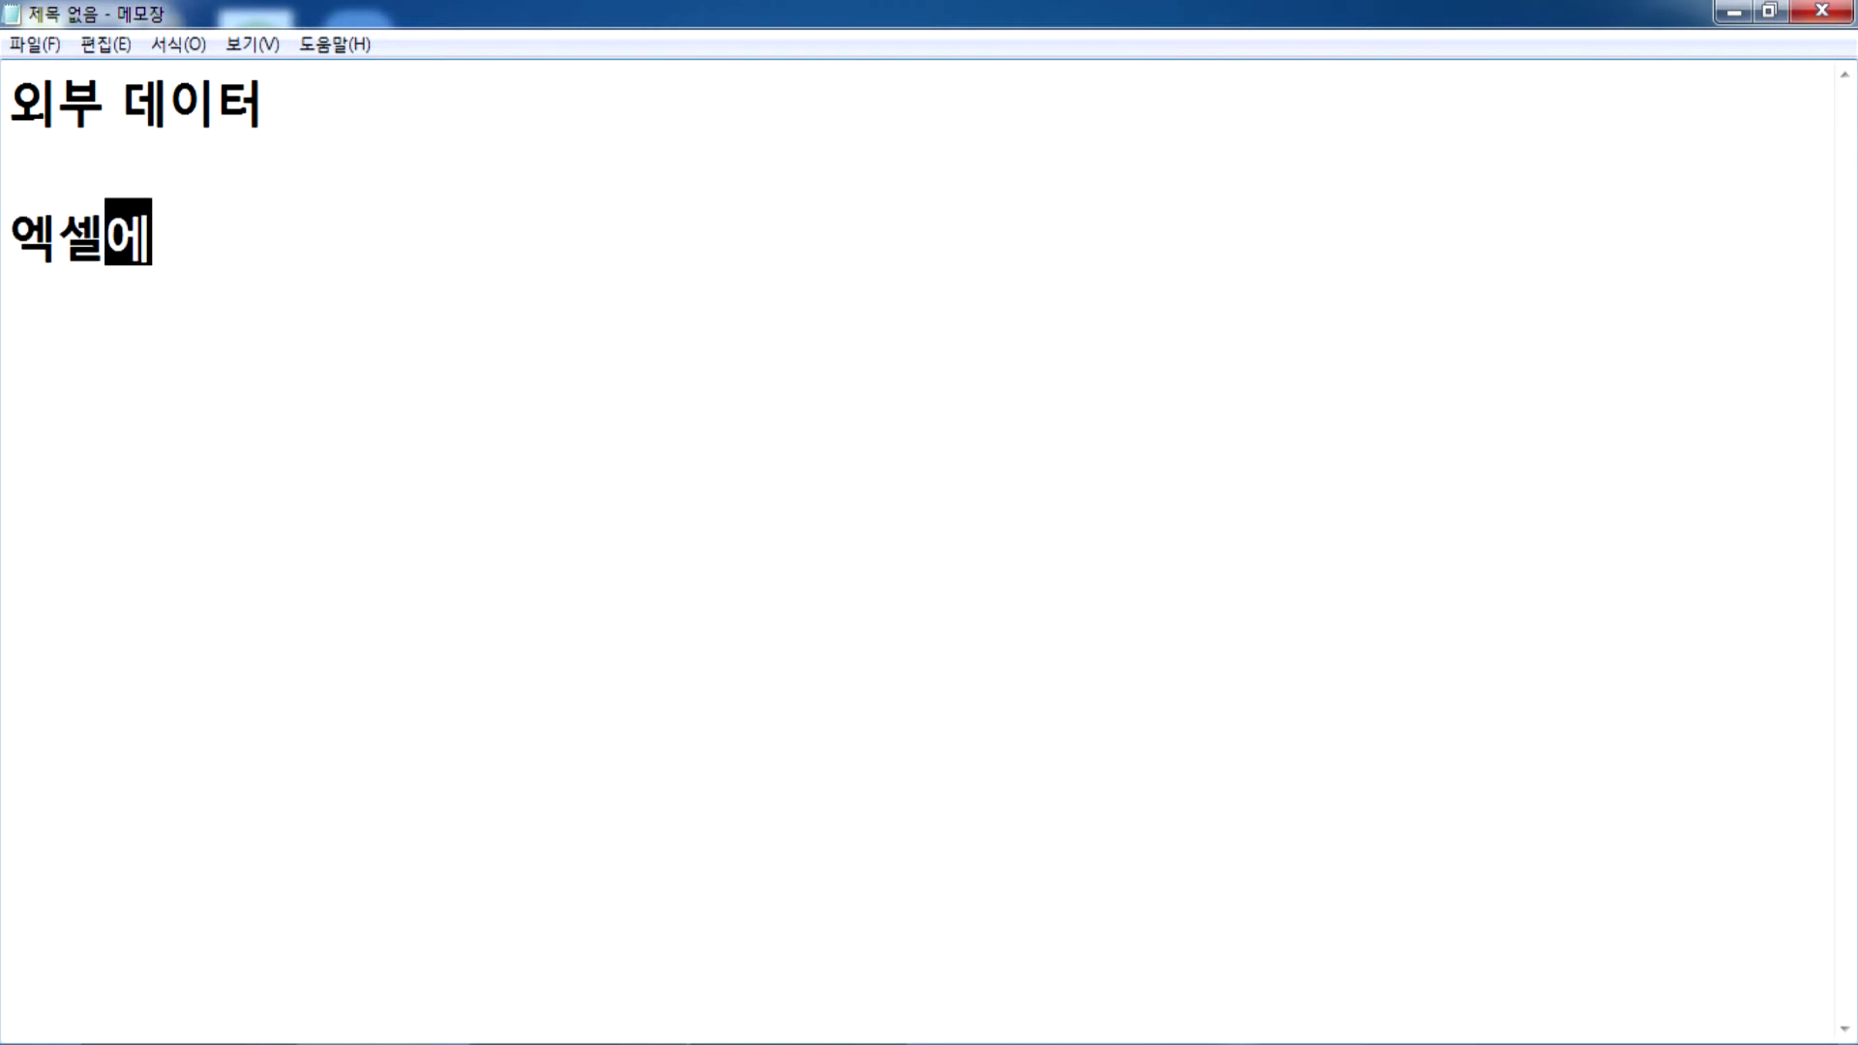
pyautogui.write('서 작어업한 자')
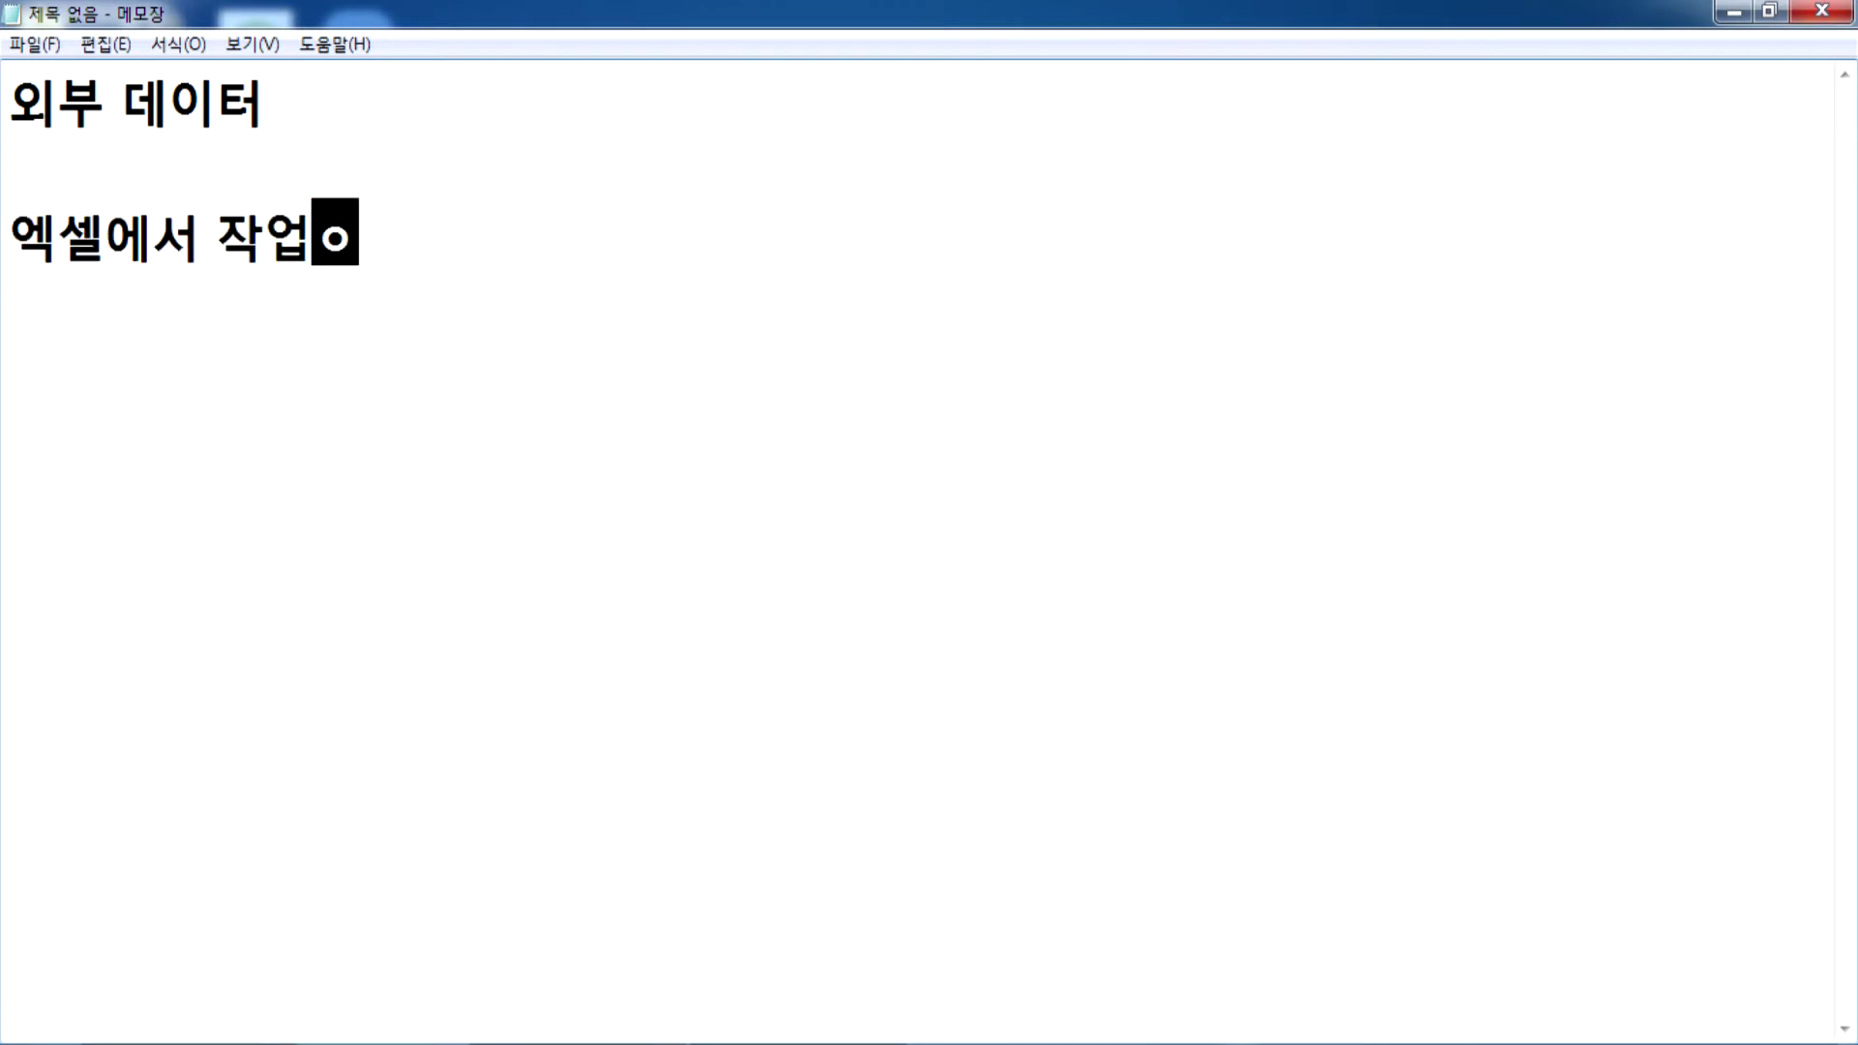
pyautogui.write('료를 가져오느')
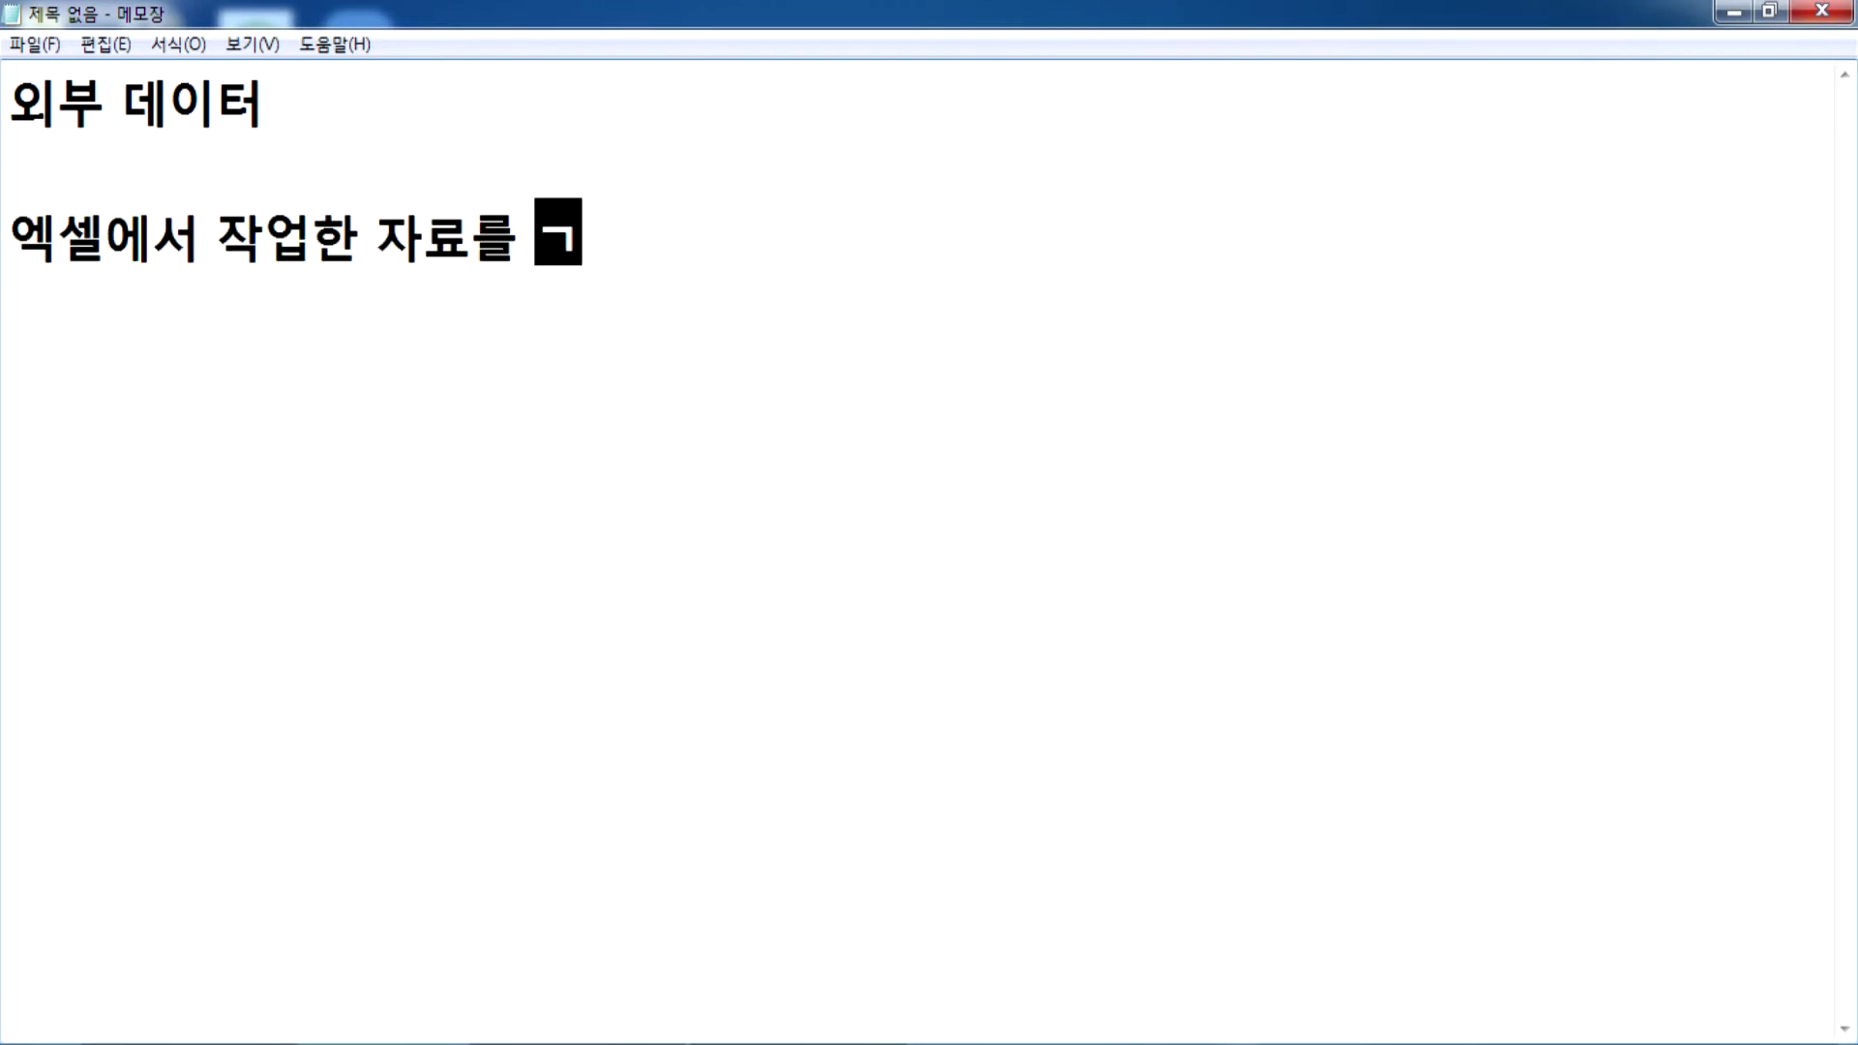
pyautogui.write('는 것이')
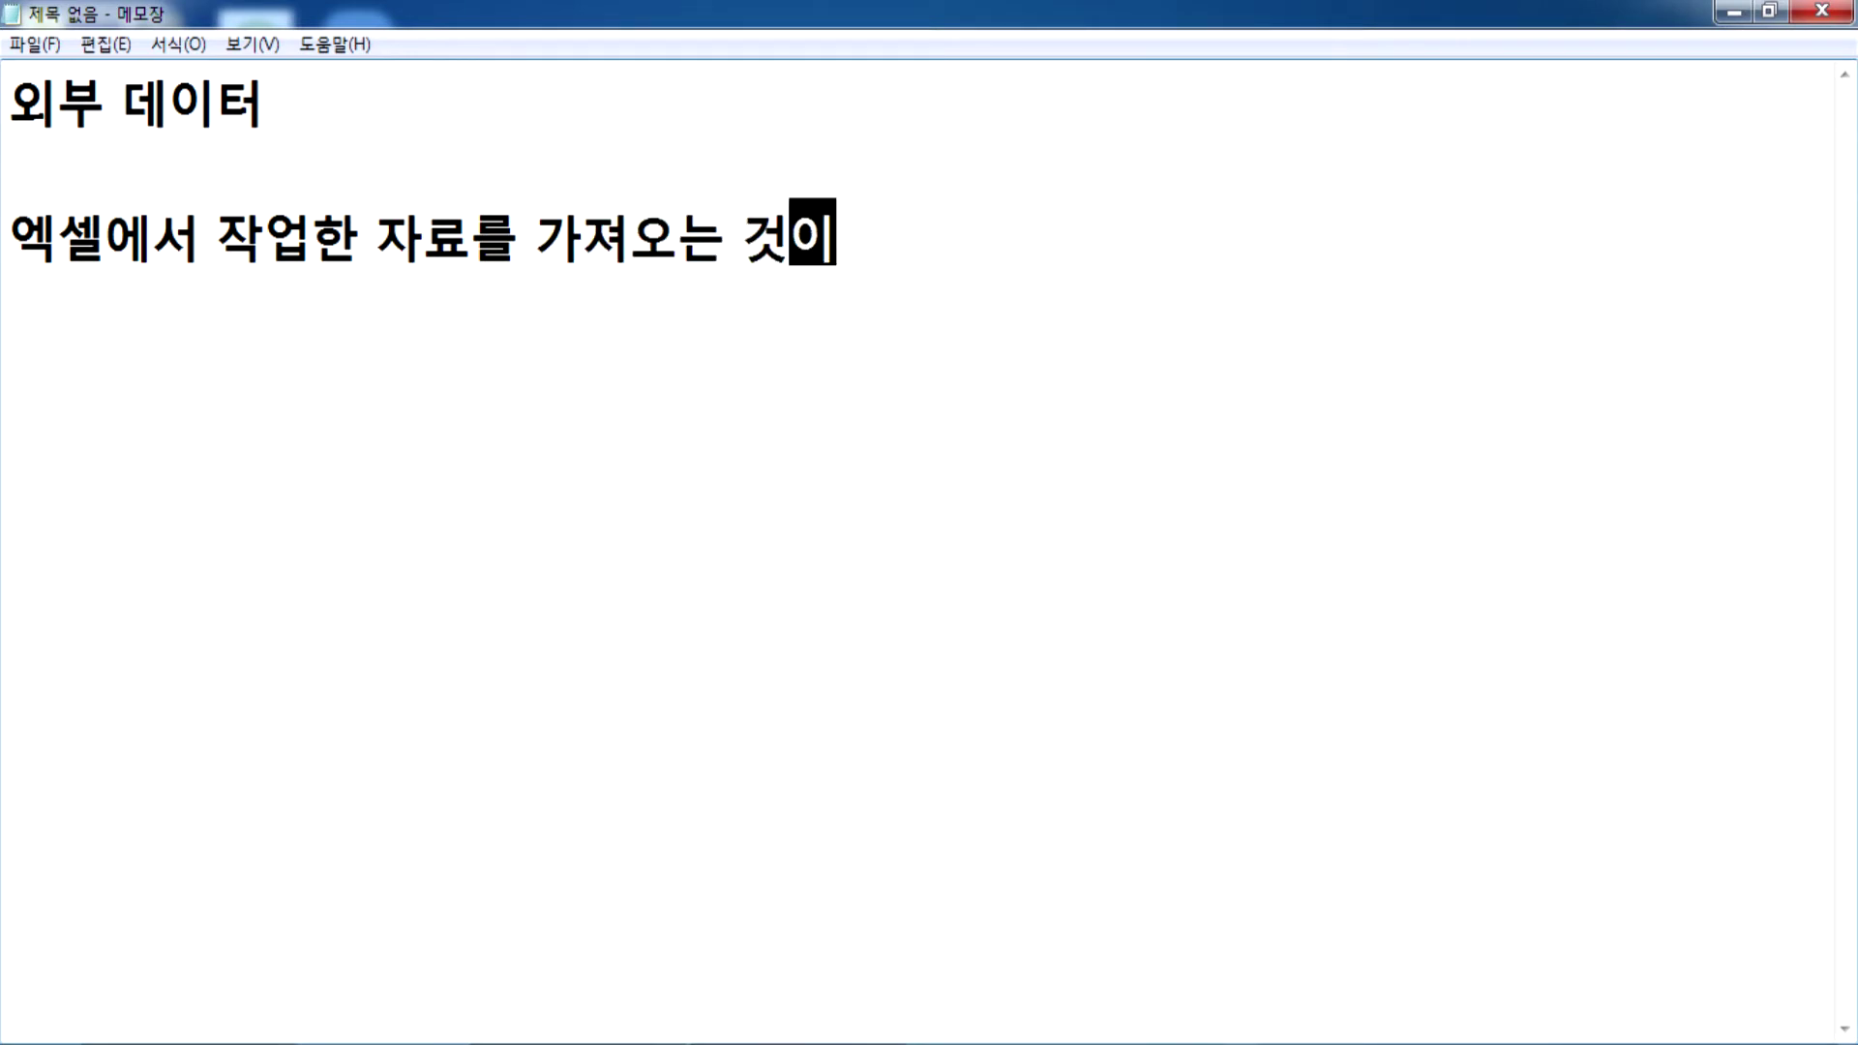
pyautogui.write(' 아니라, ')
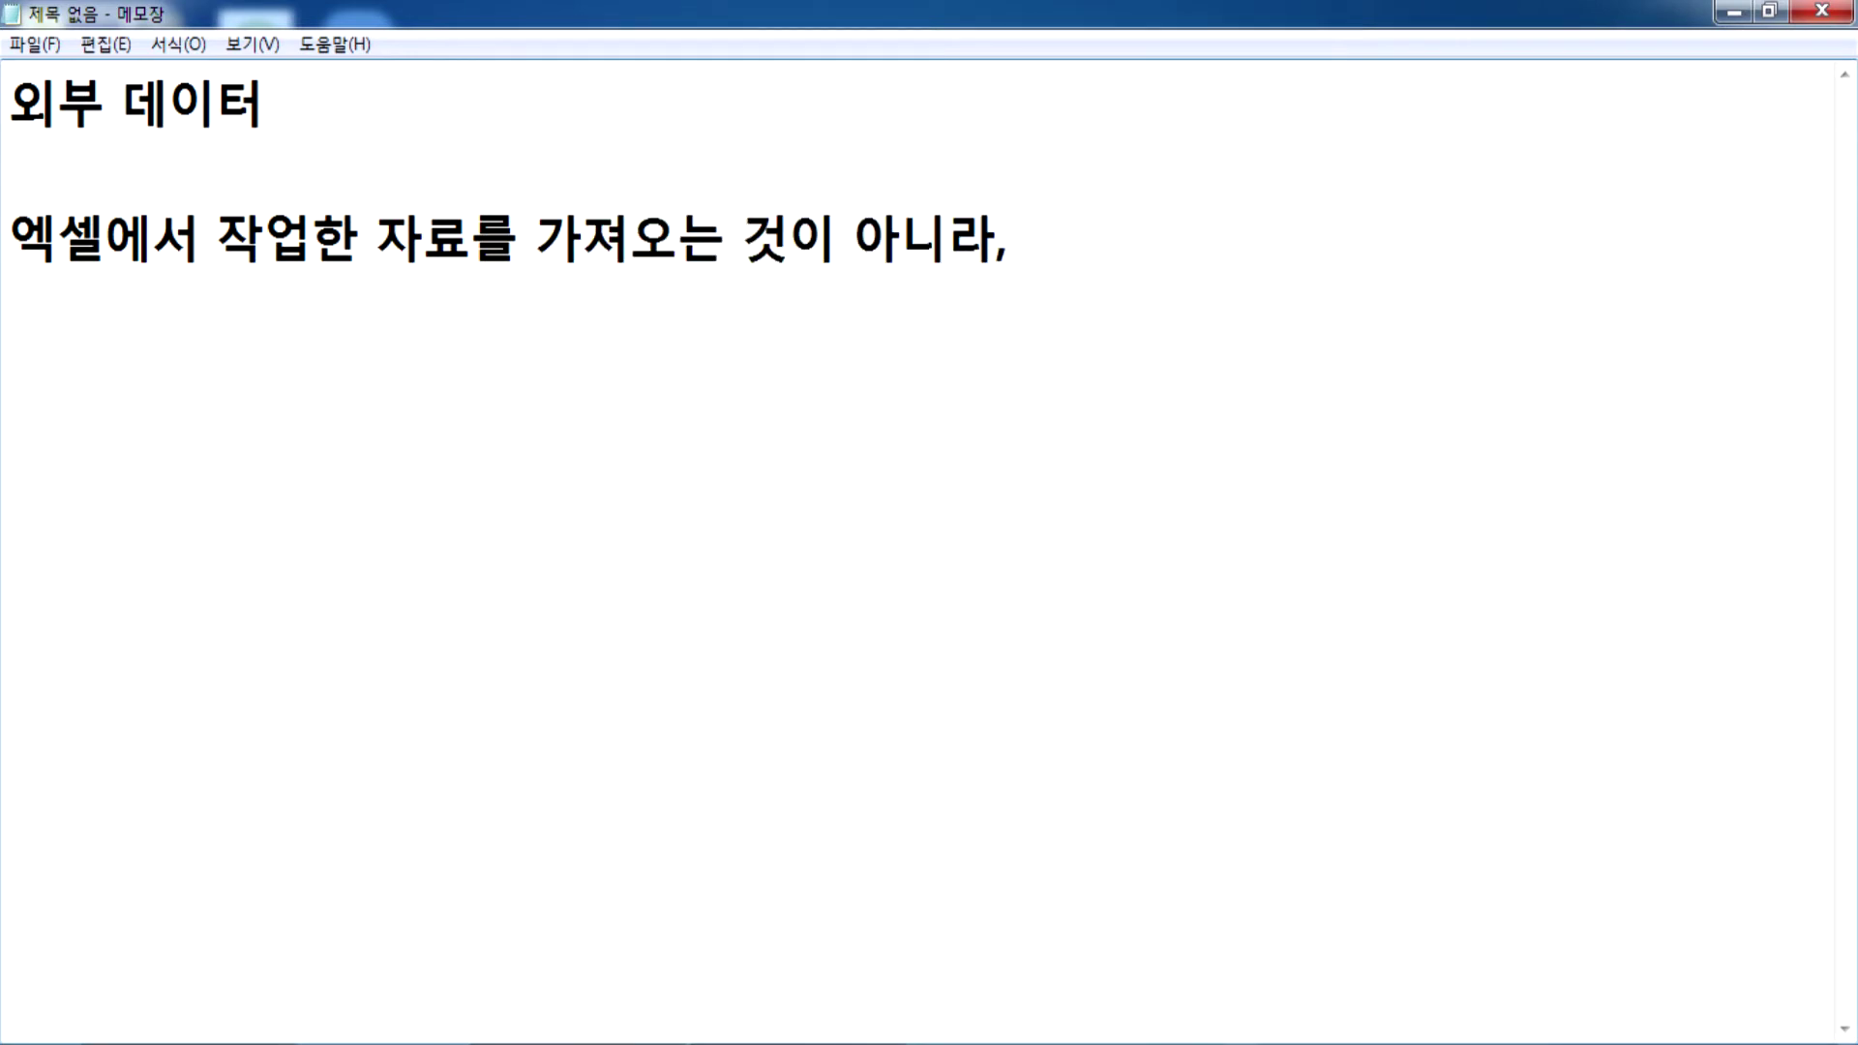
# Step: Complete the sentence with "메모장 또는 한글문서 프로그램에서 작성된 텍스트 파일을 가져와서 엑셀화 시키는 작업" and start a new line
pyautogui.write('메모자')
pyautogui.write('장 또는 ')
pyautogui.write('한글문서')
pyautogui.write(' 프로그램')
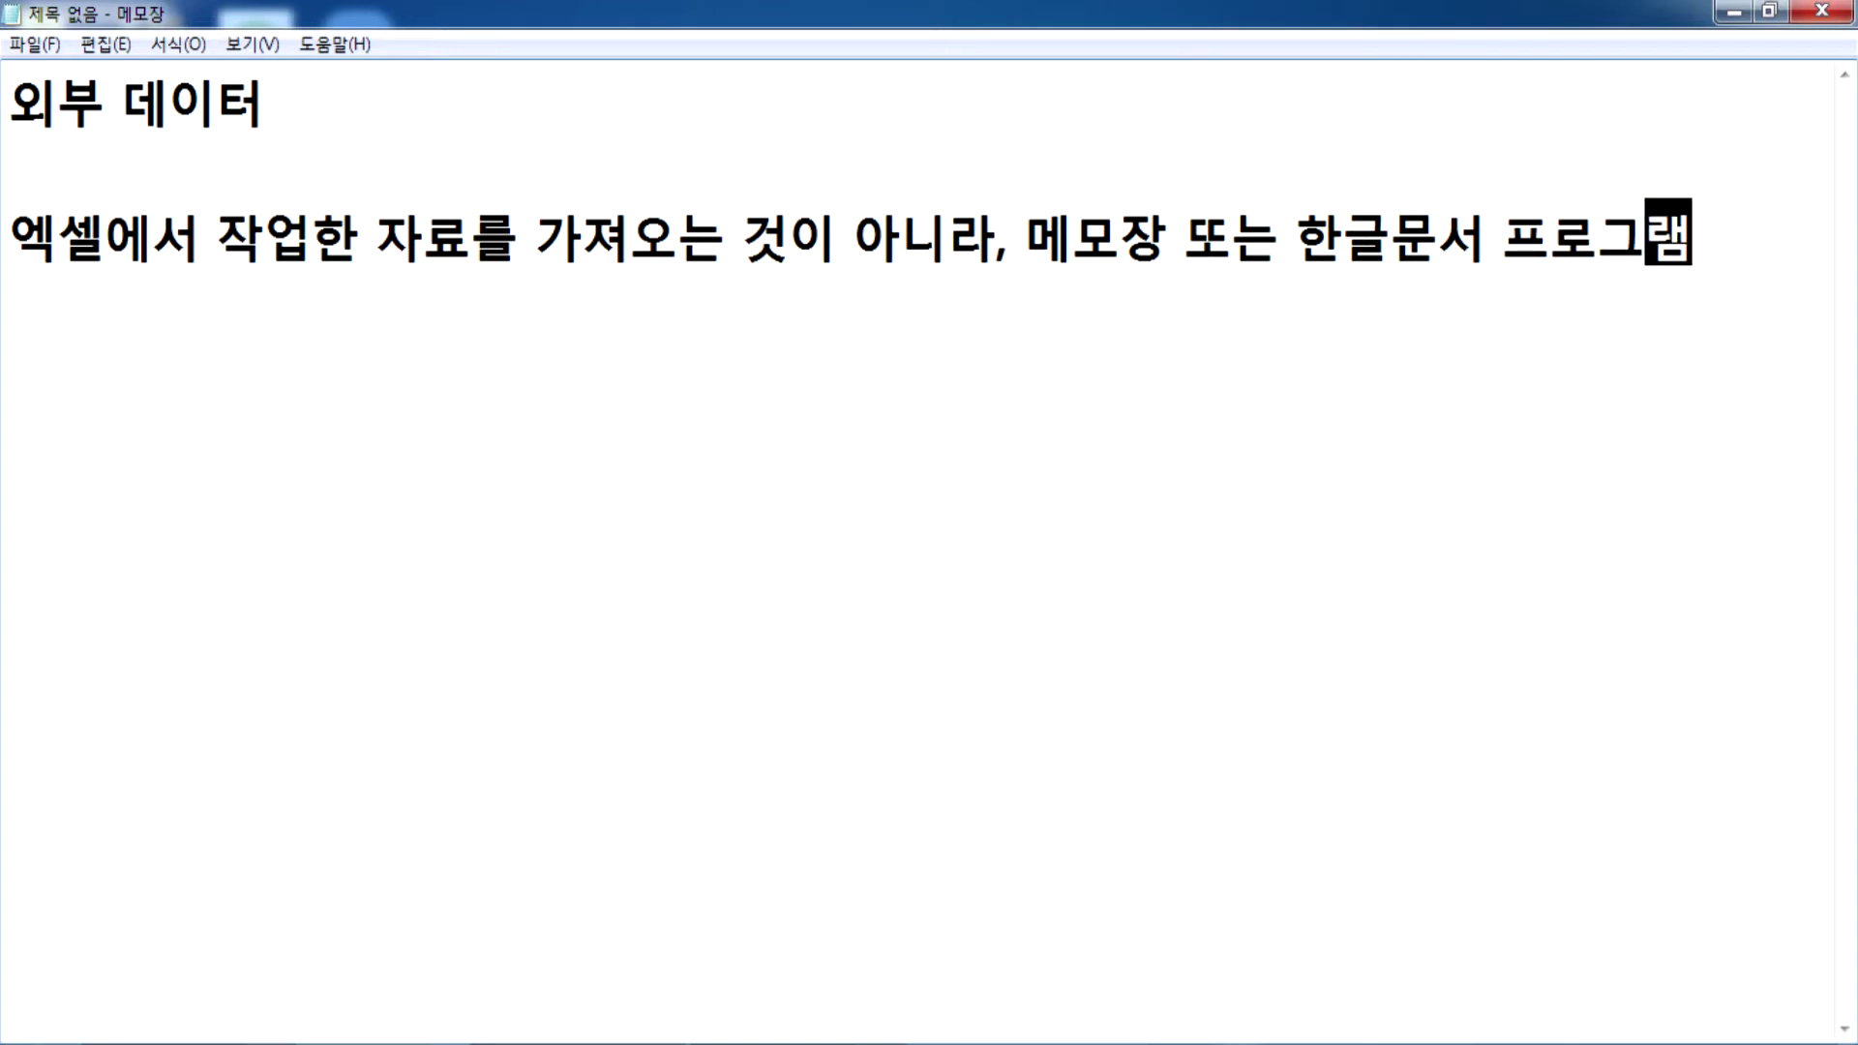
pyautogui.write('에서 작되')
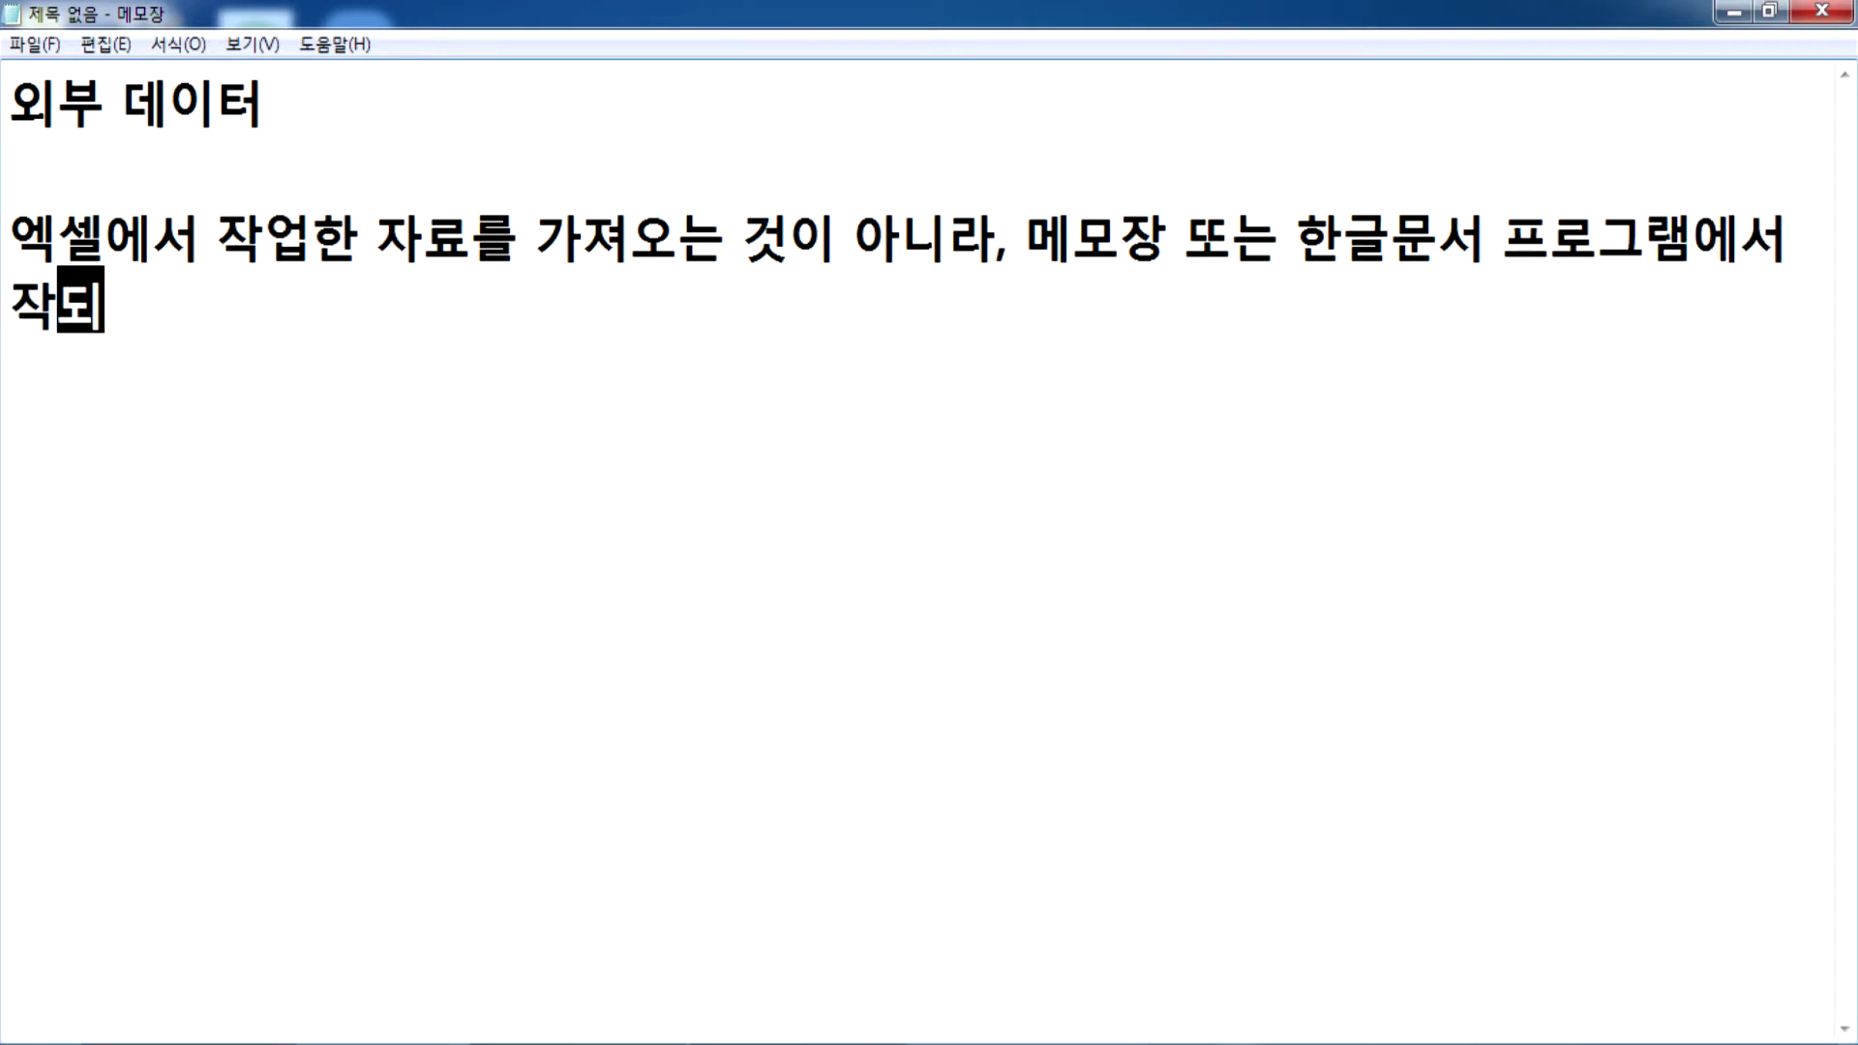
pyautogui.press('BackSpace')
pyautogui.write('성된 텍스트 파일을 갖')
pyautogui.write('져와서 엑세')
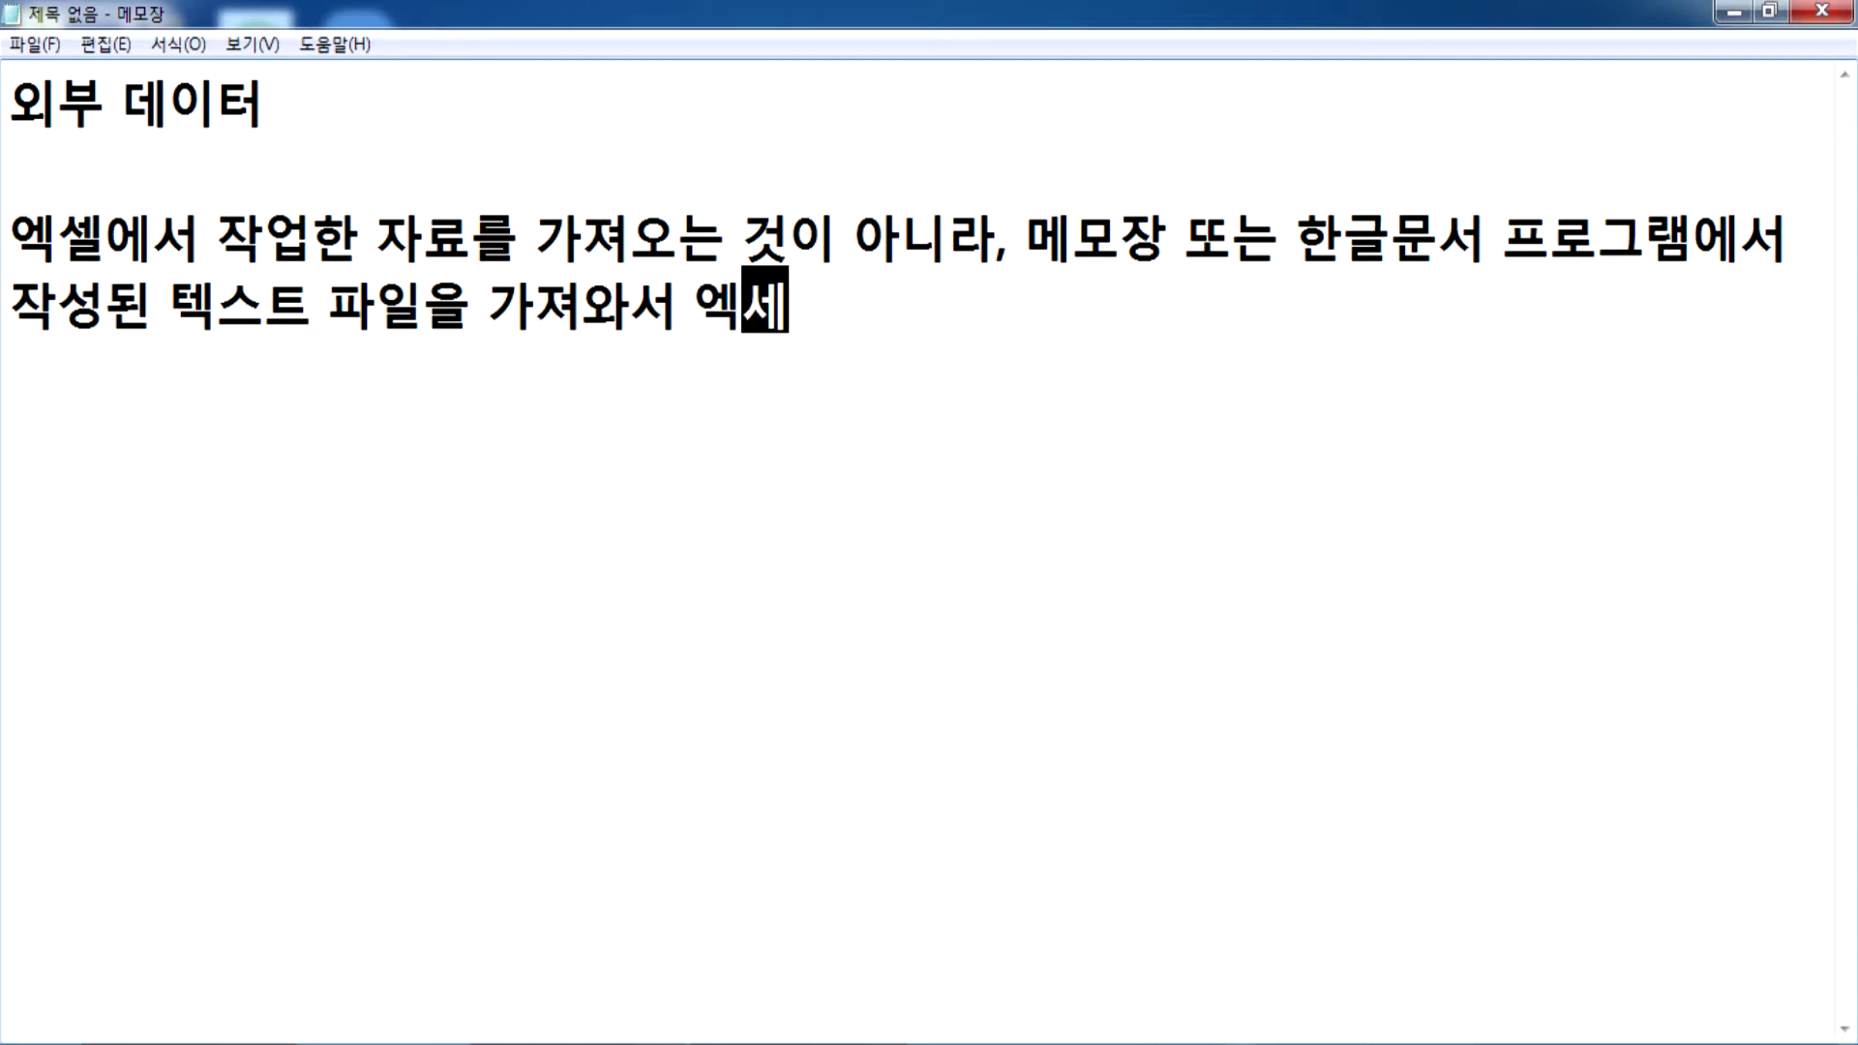
pyautogui.write('셀화 시키는 작업')
pyautogui.press('Return')
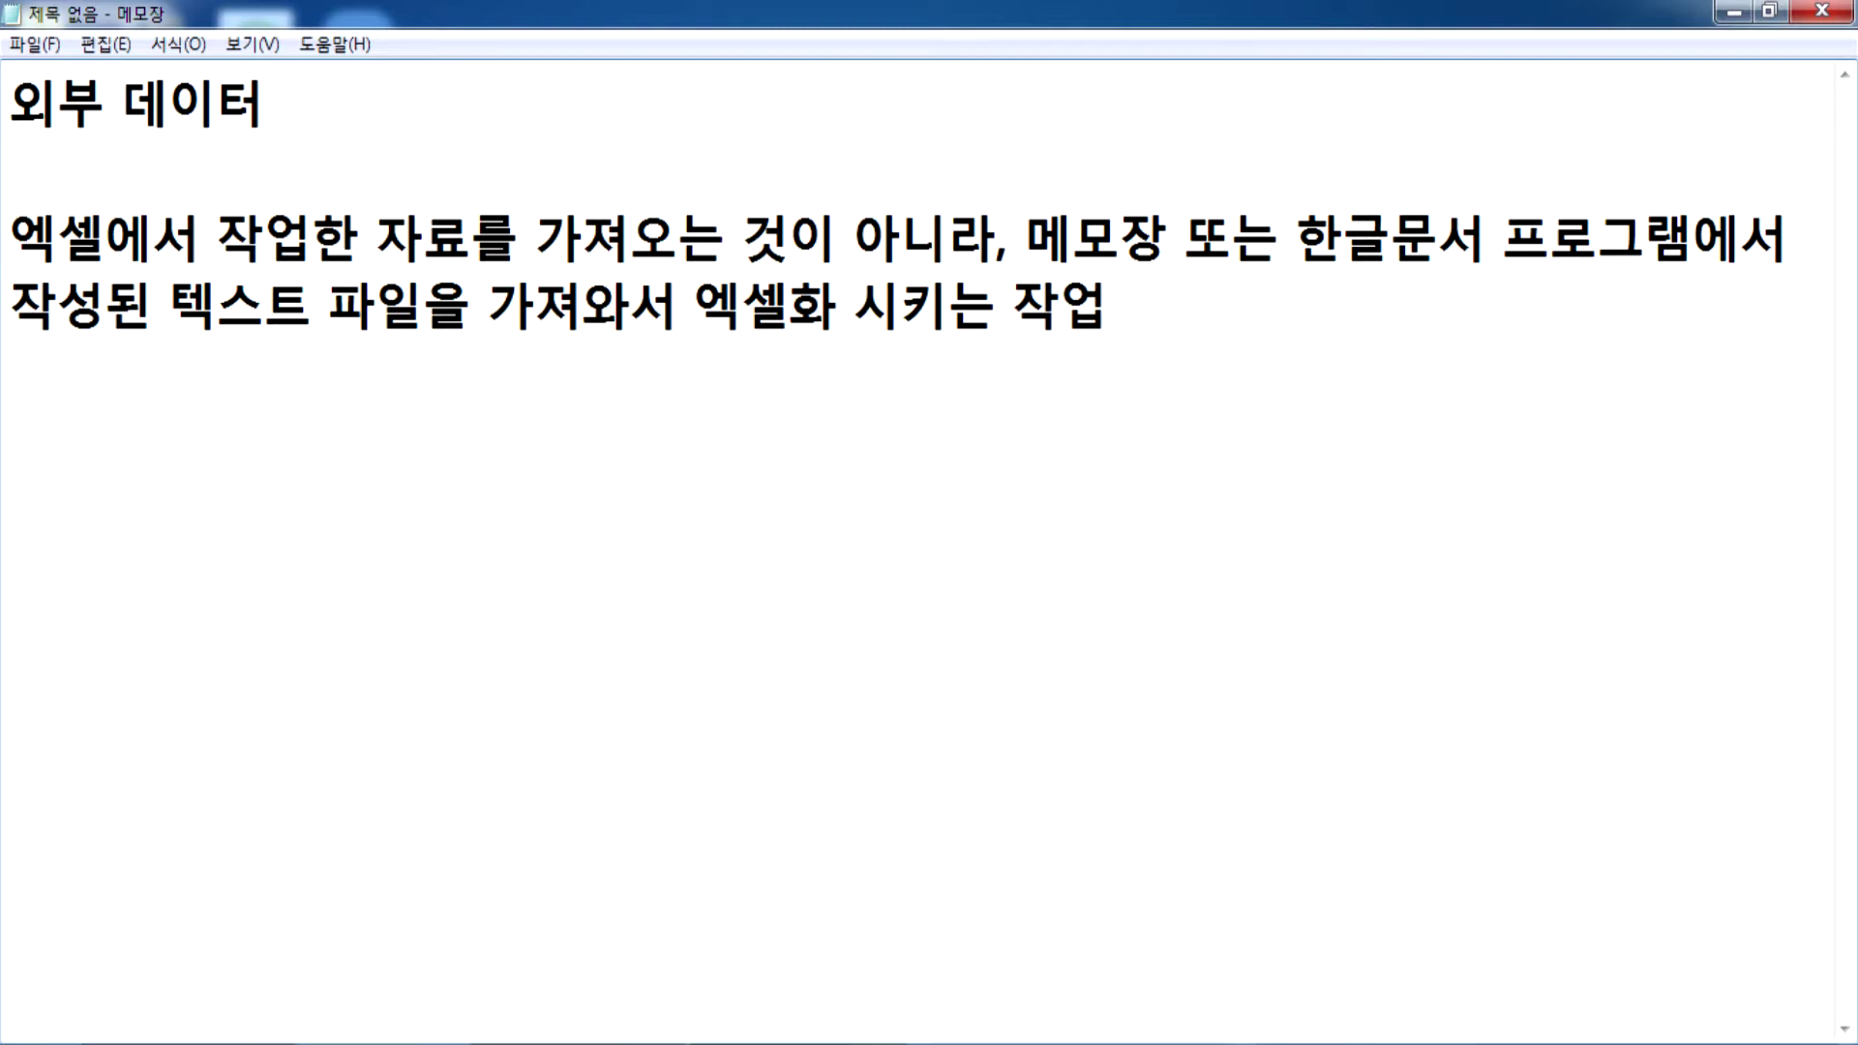
pyautogui.click(193, 919)
pyautogui.press('super')
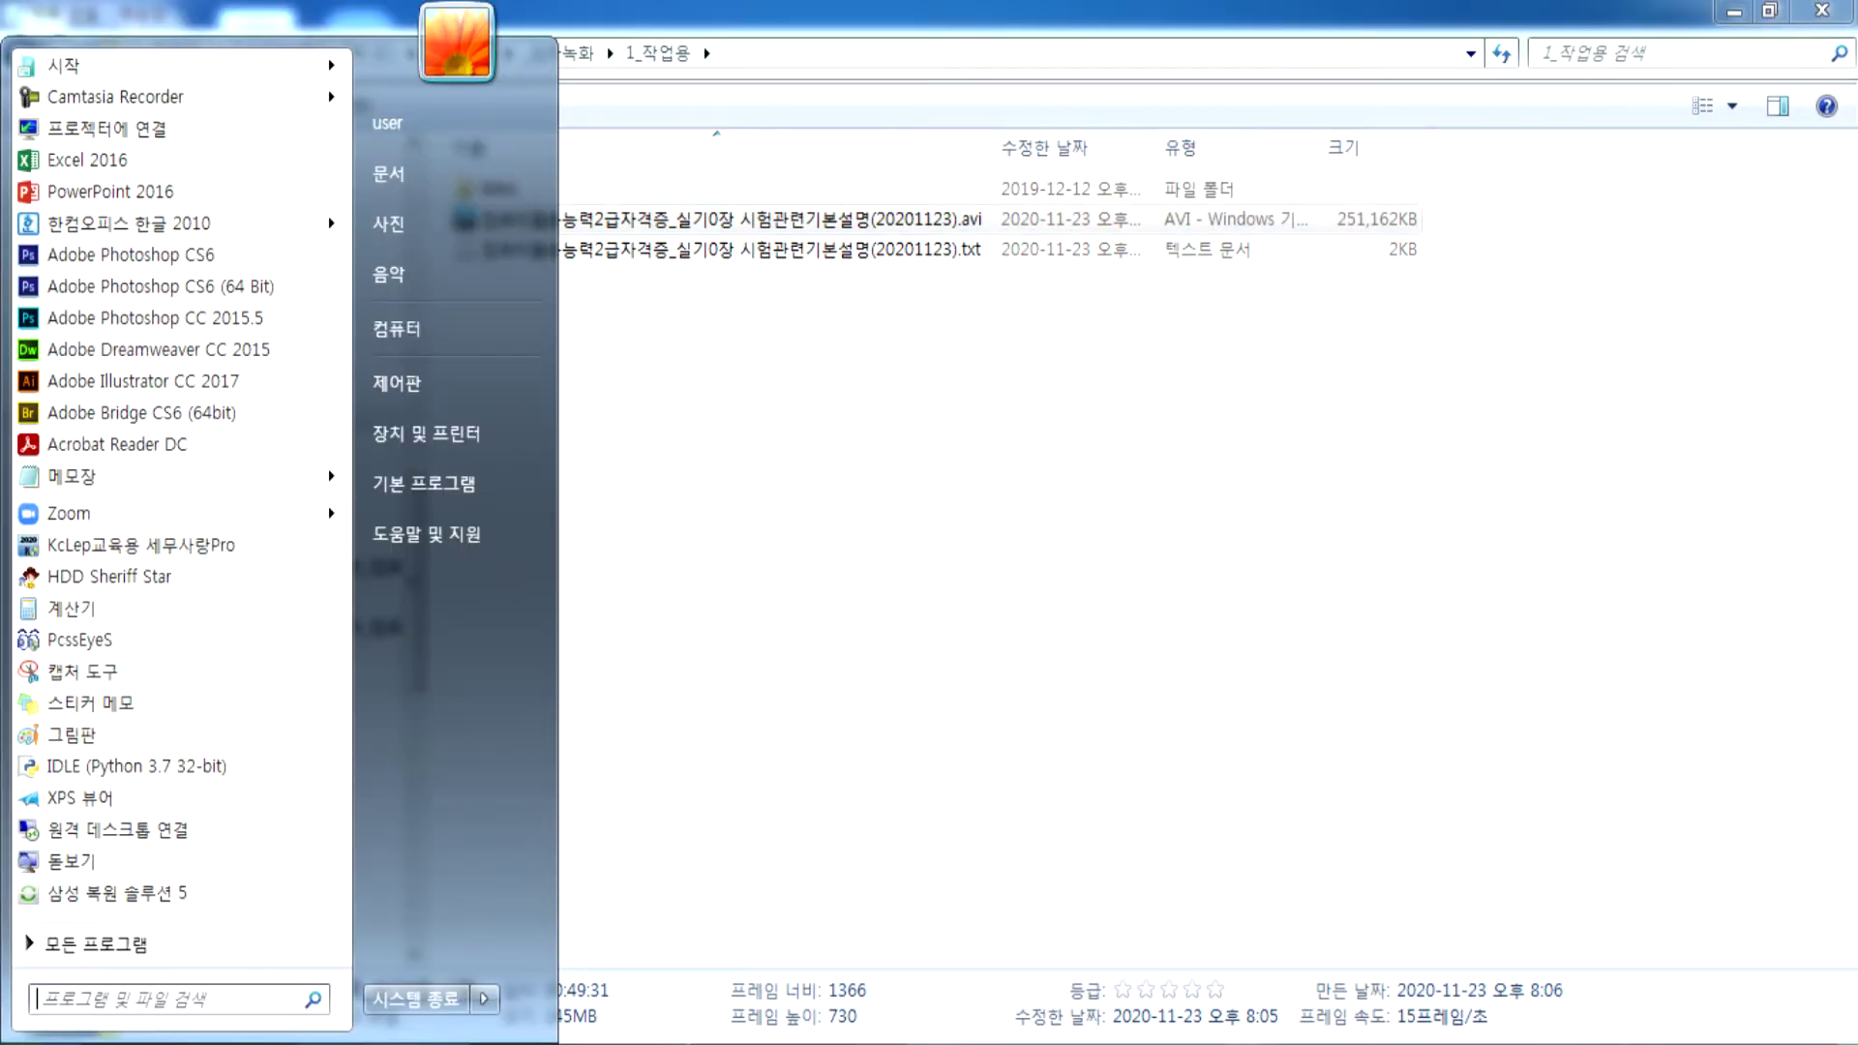
pyautogui.click(1731, 14)
# Step: Launch Excel 2016 from the full list of installed programs and create a blank workbook
pyautogui.press('super')
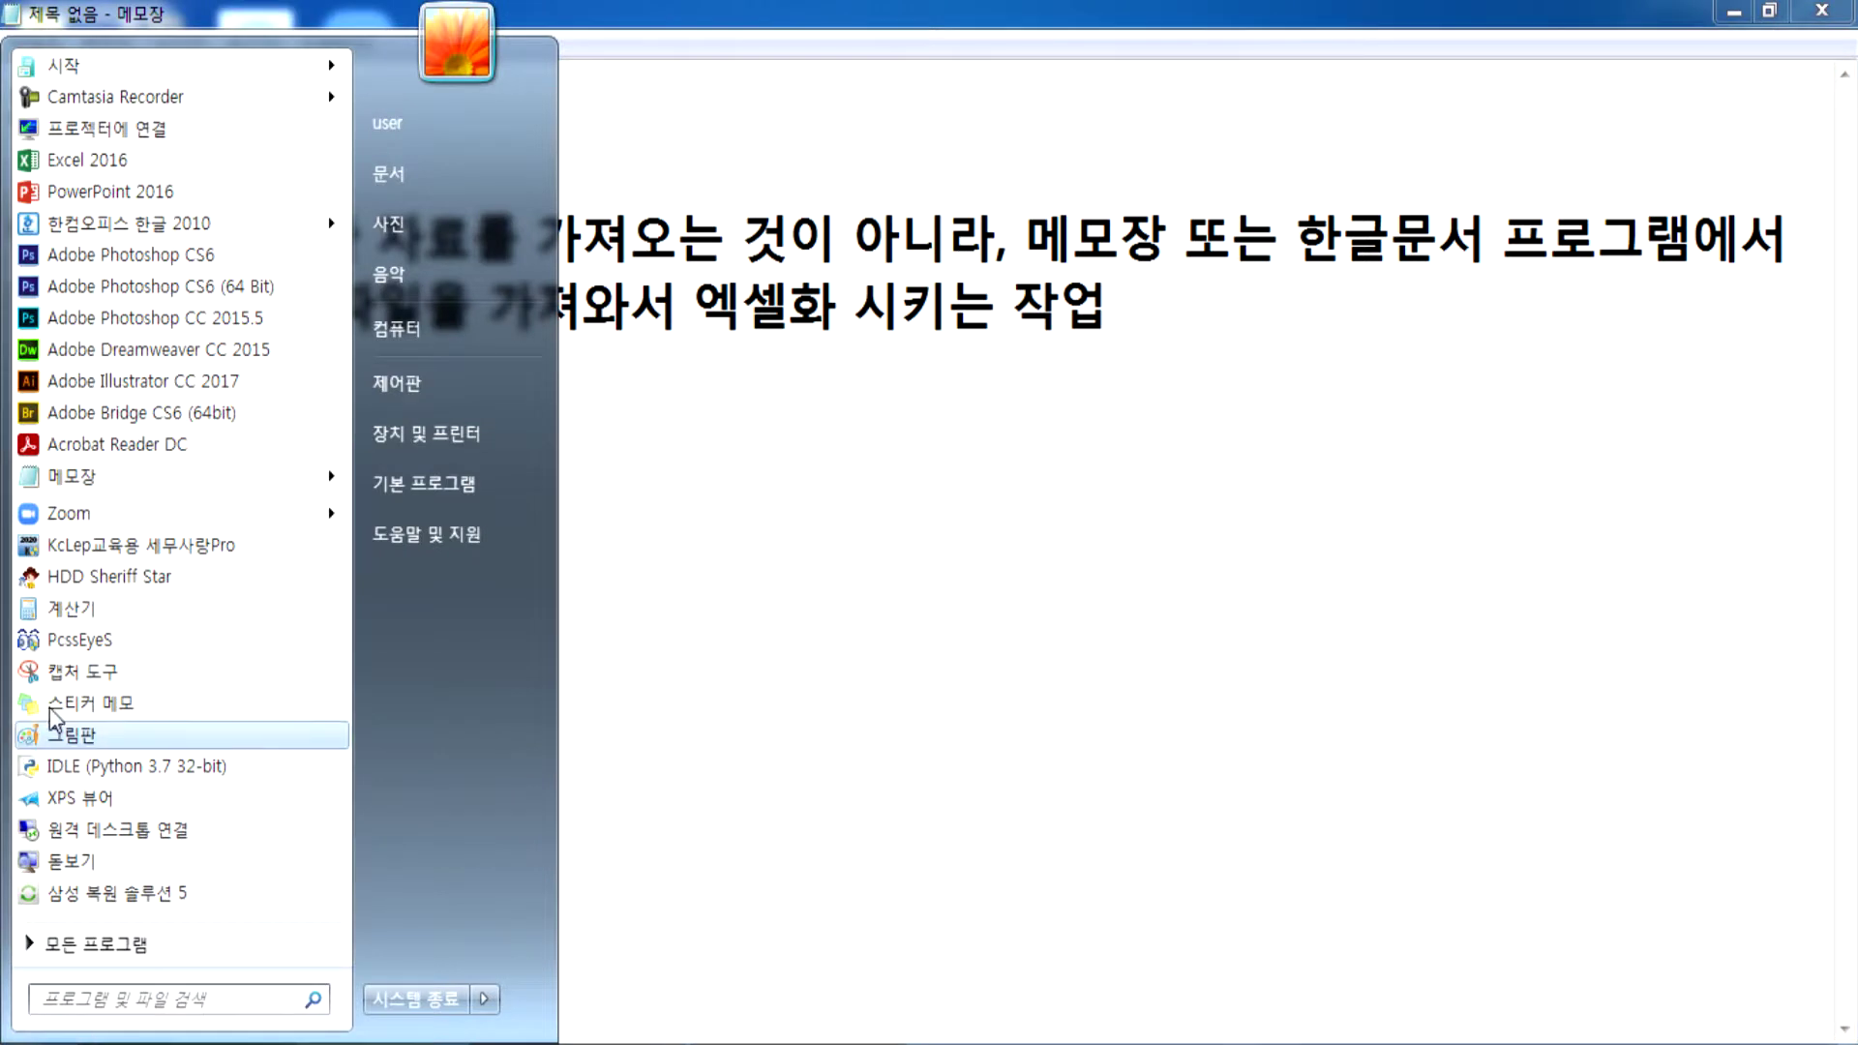
pyautogui.click(47, 951)
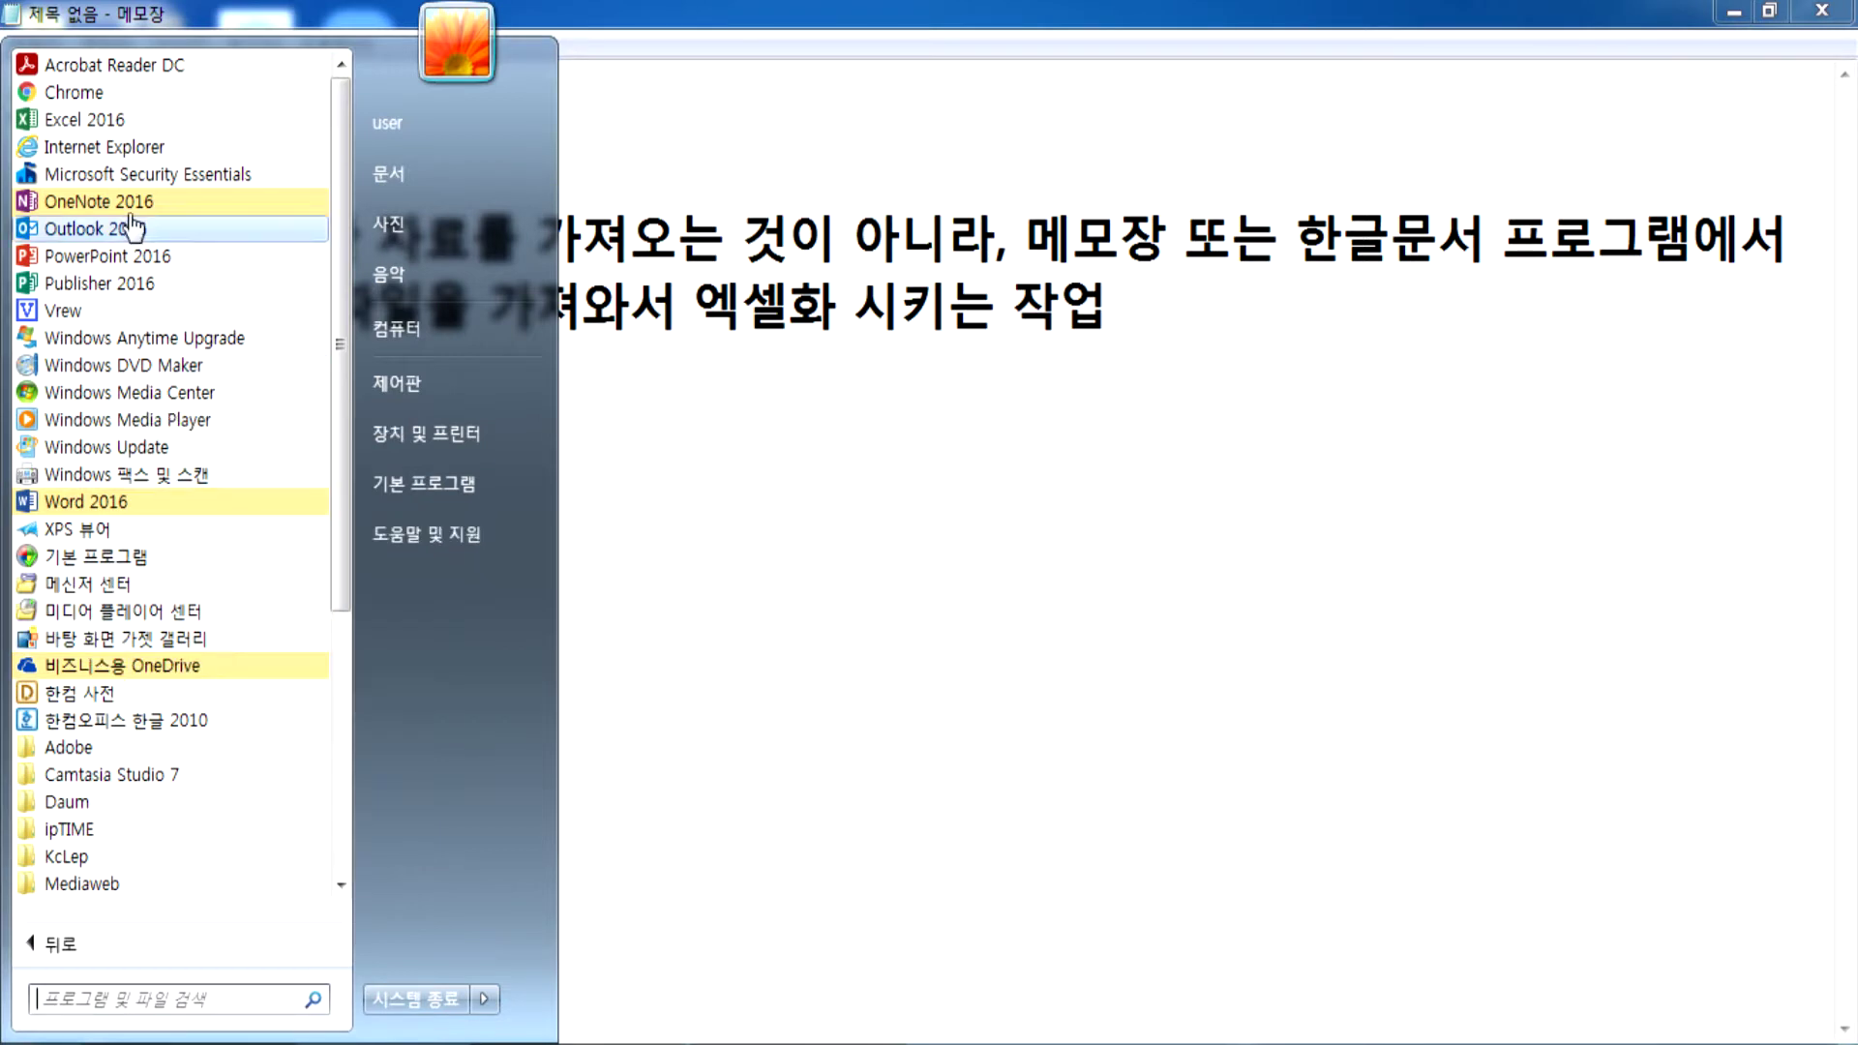
pyautogui.click(92, 119)
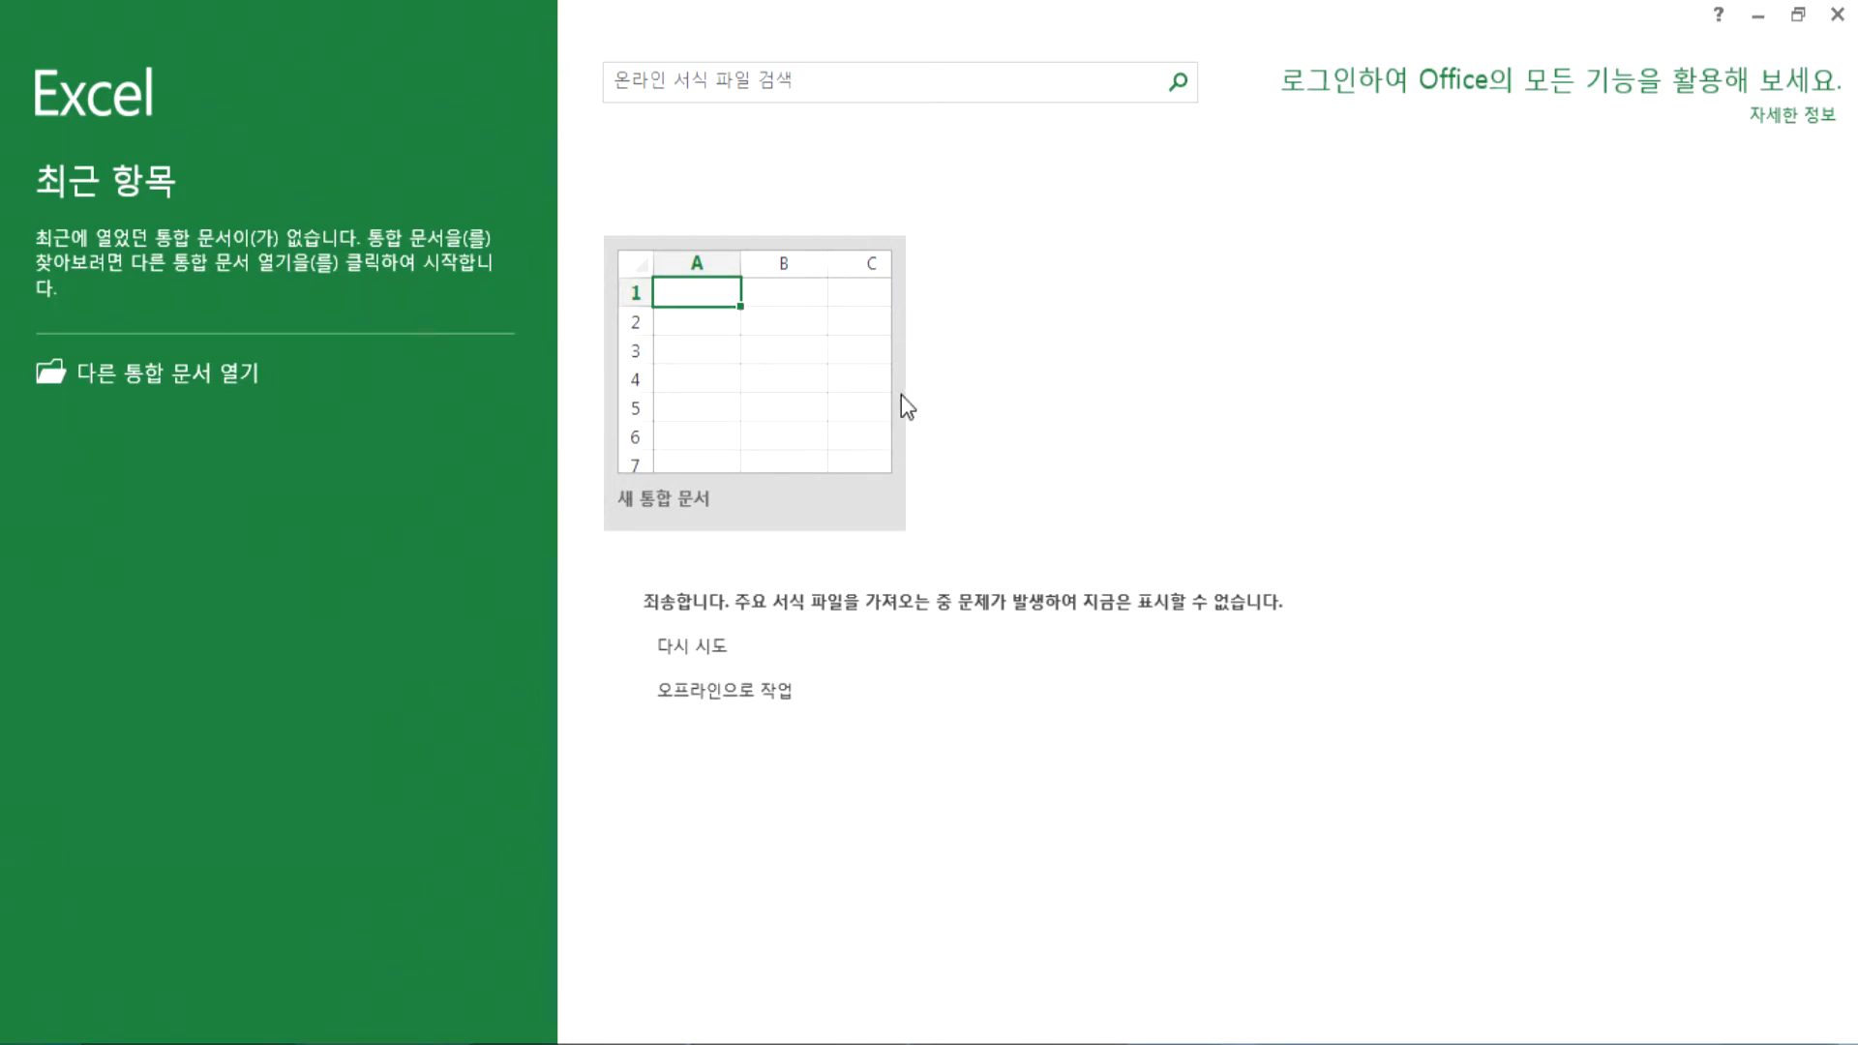
pyautogui.click(764, 391)
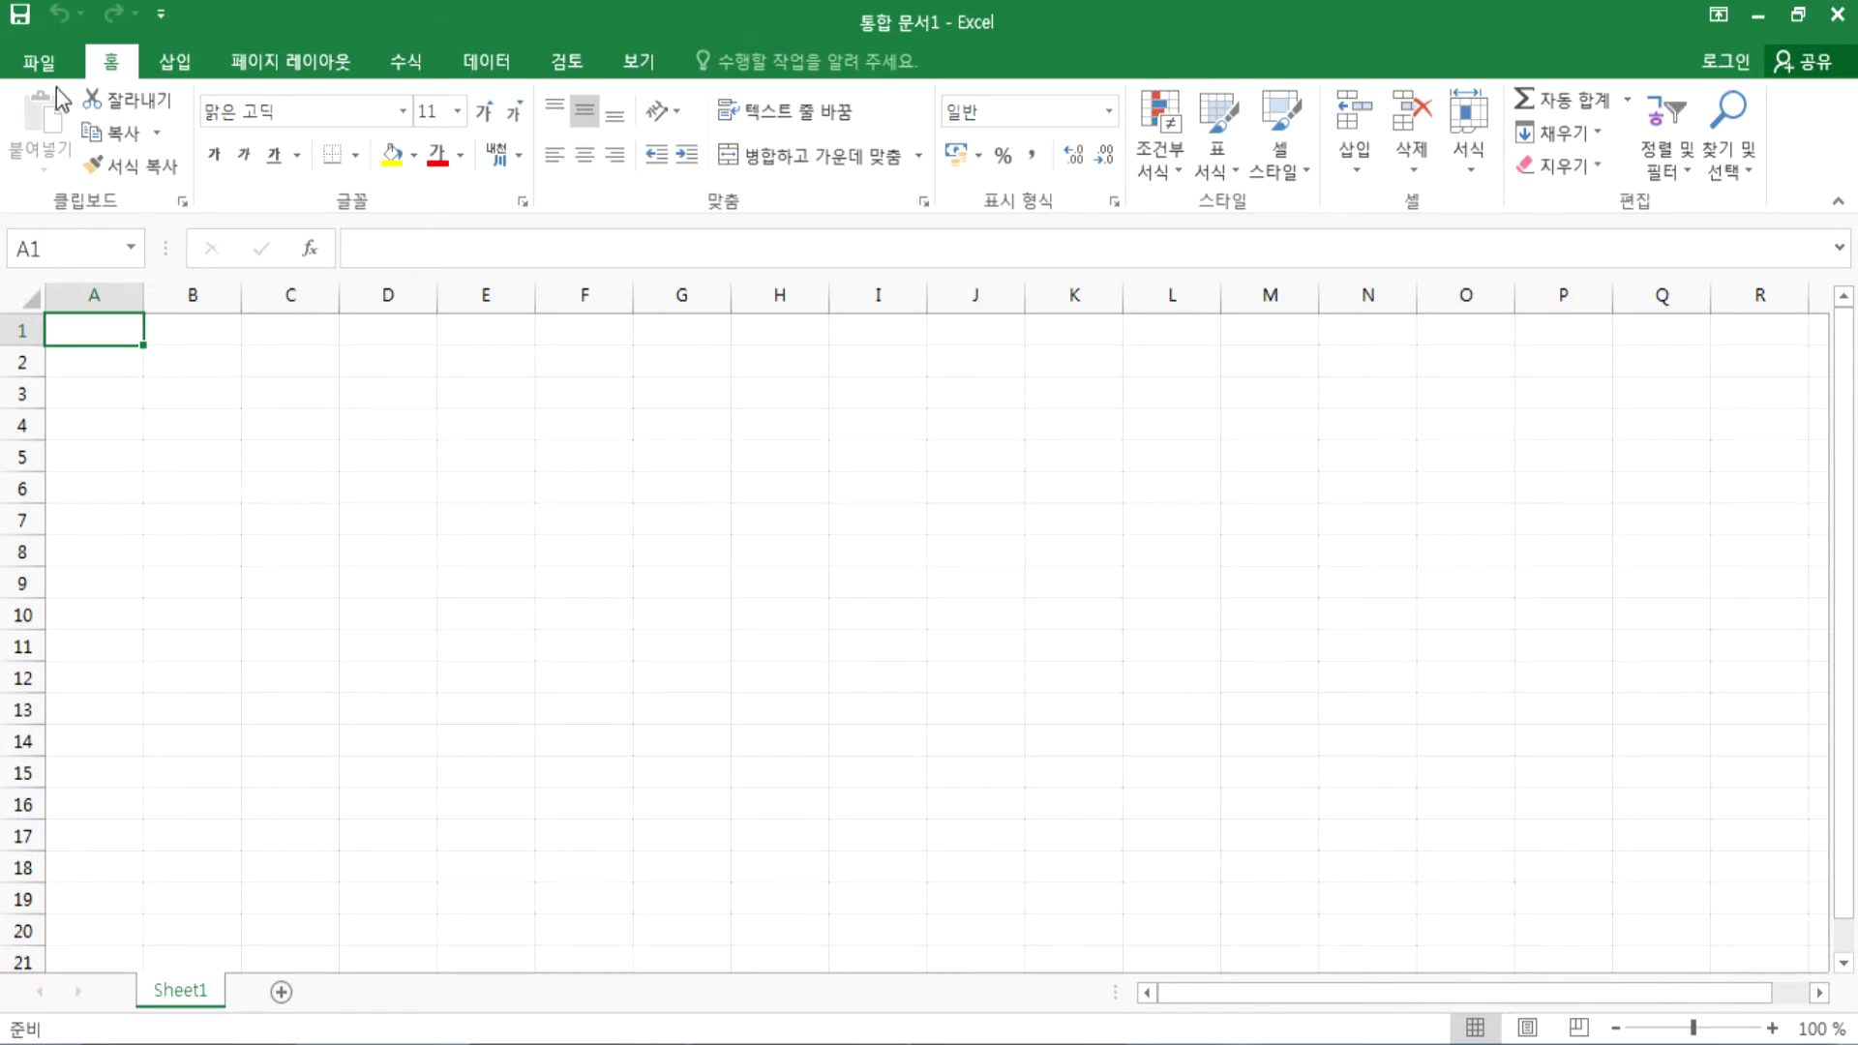
# Step: View the general Excel options and close them without changing anything
pyautogui.click(41, 64)
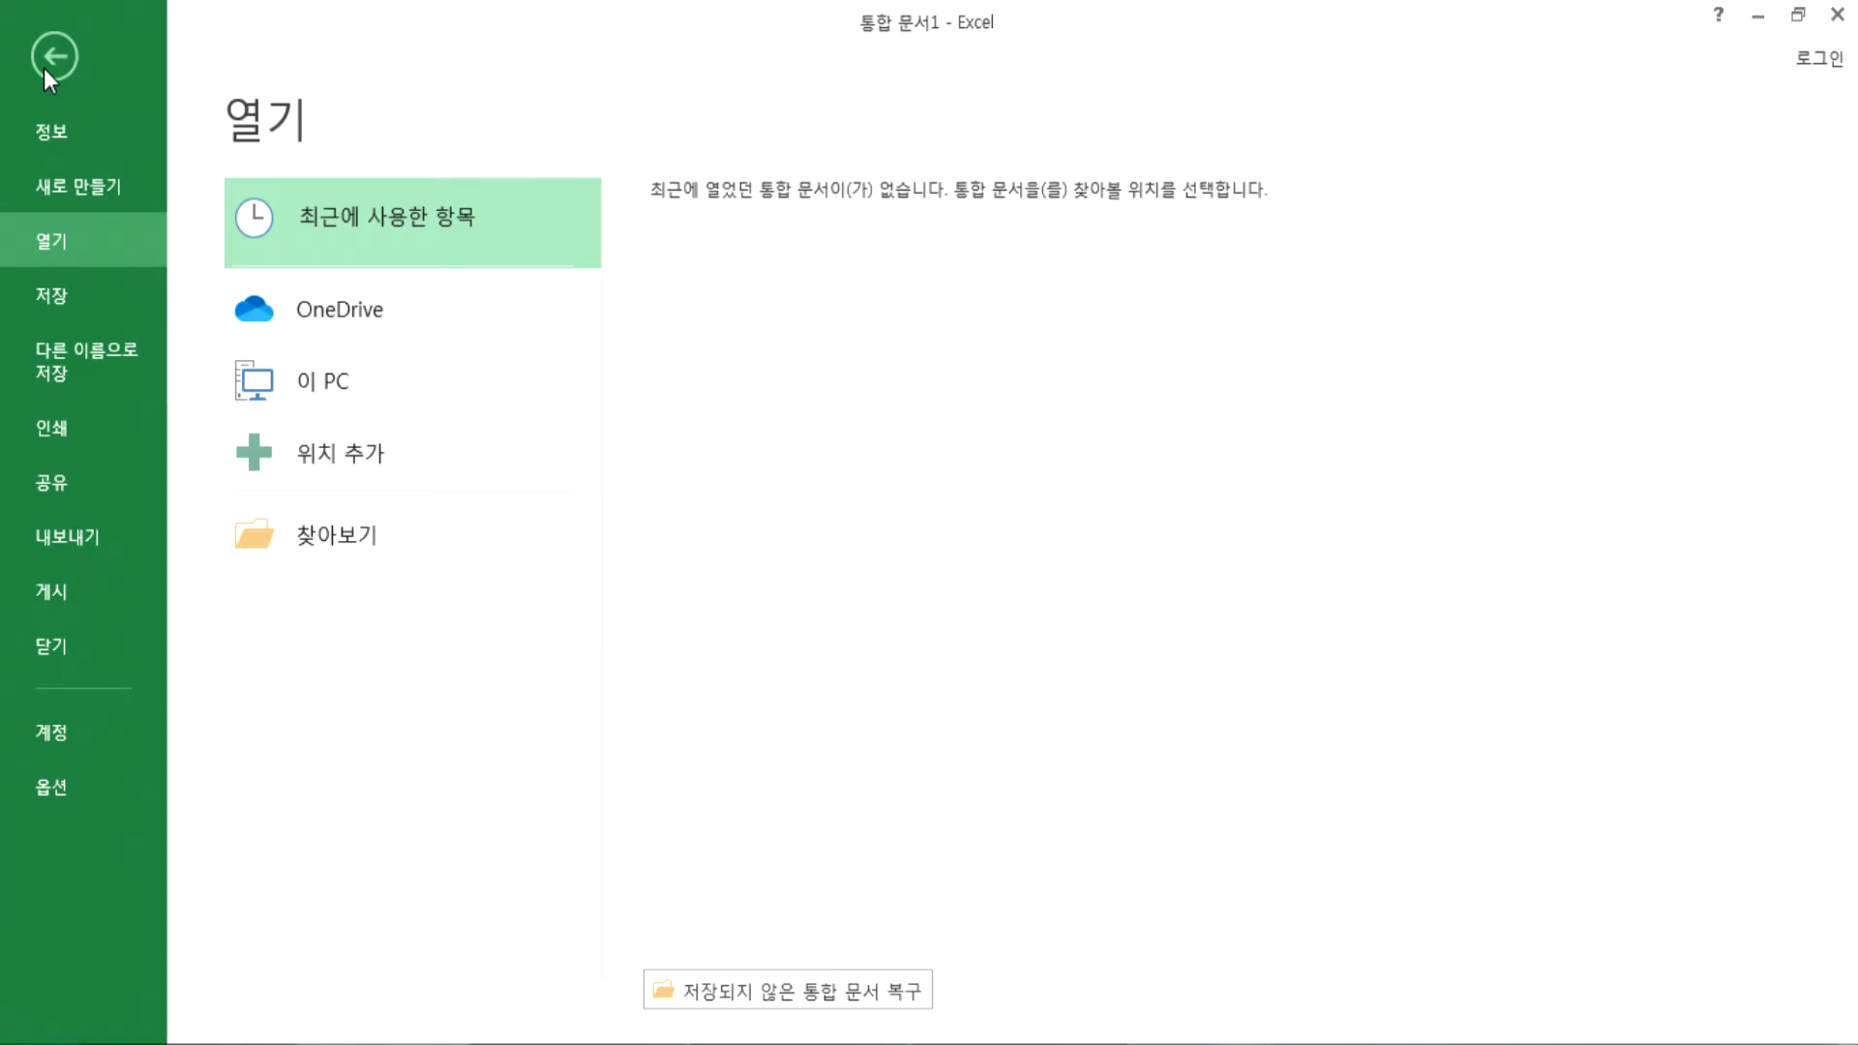
pyautogui.click(44, 68)
pyautogui.click(43, 67)
pyautogui.click(43, 68)
pyautogui.click(43, 68)
pyautogui.click(44, 68)
pyautogui.click(43, 68)
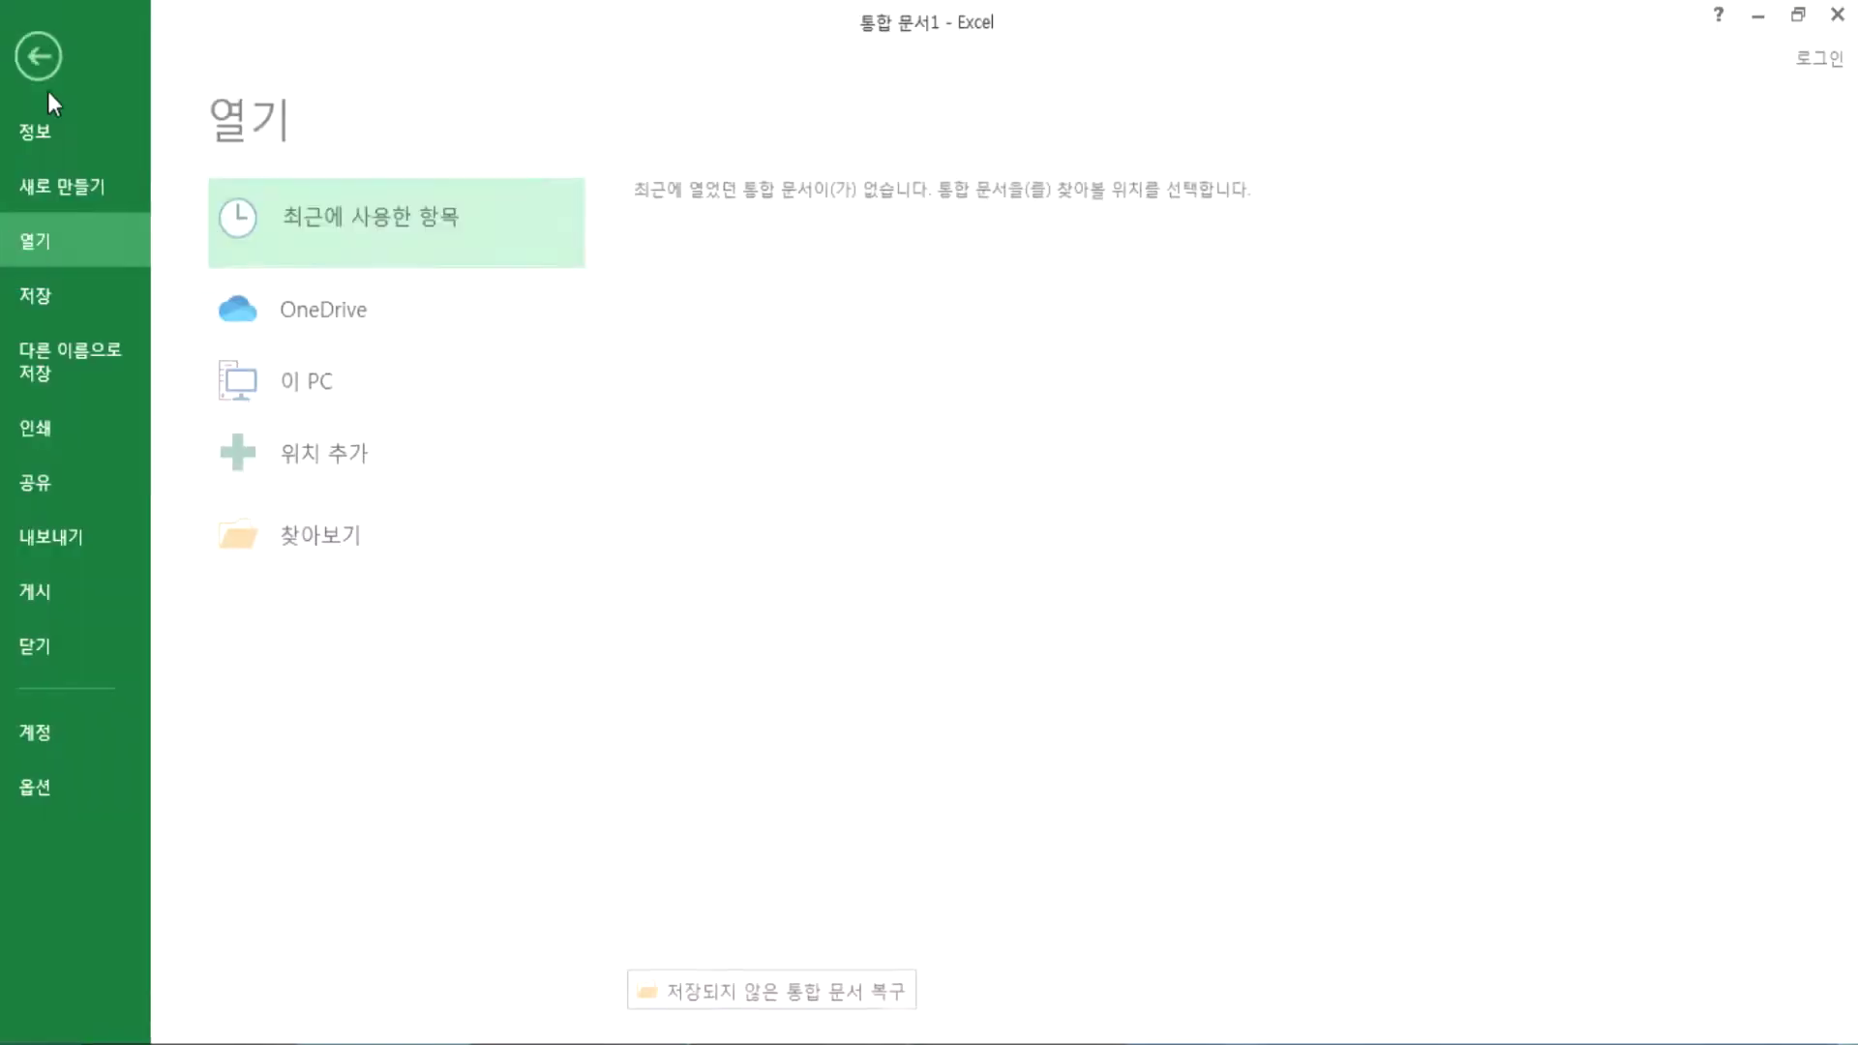
pyautogui.click(53, 784)
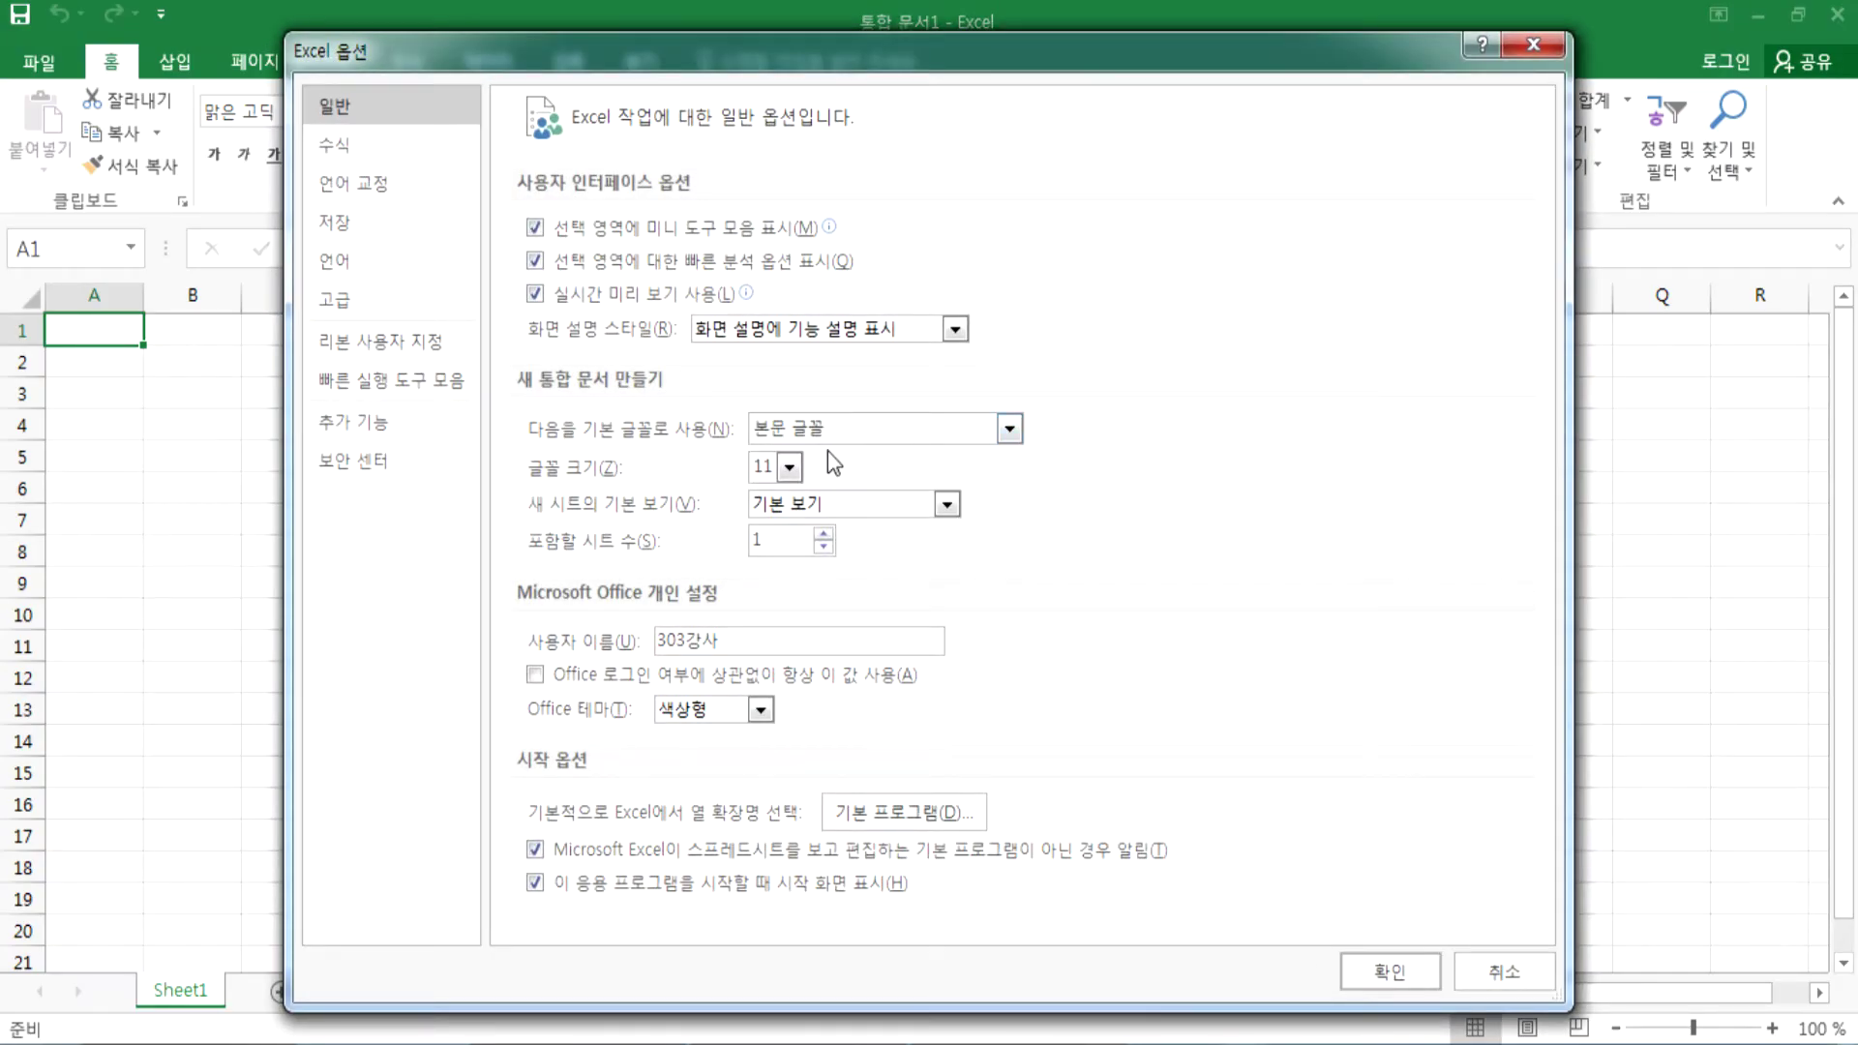
pyautogui.press('Escape')
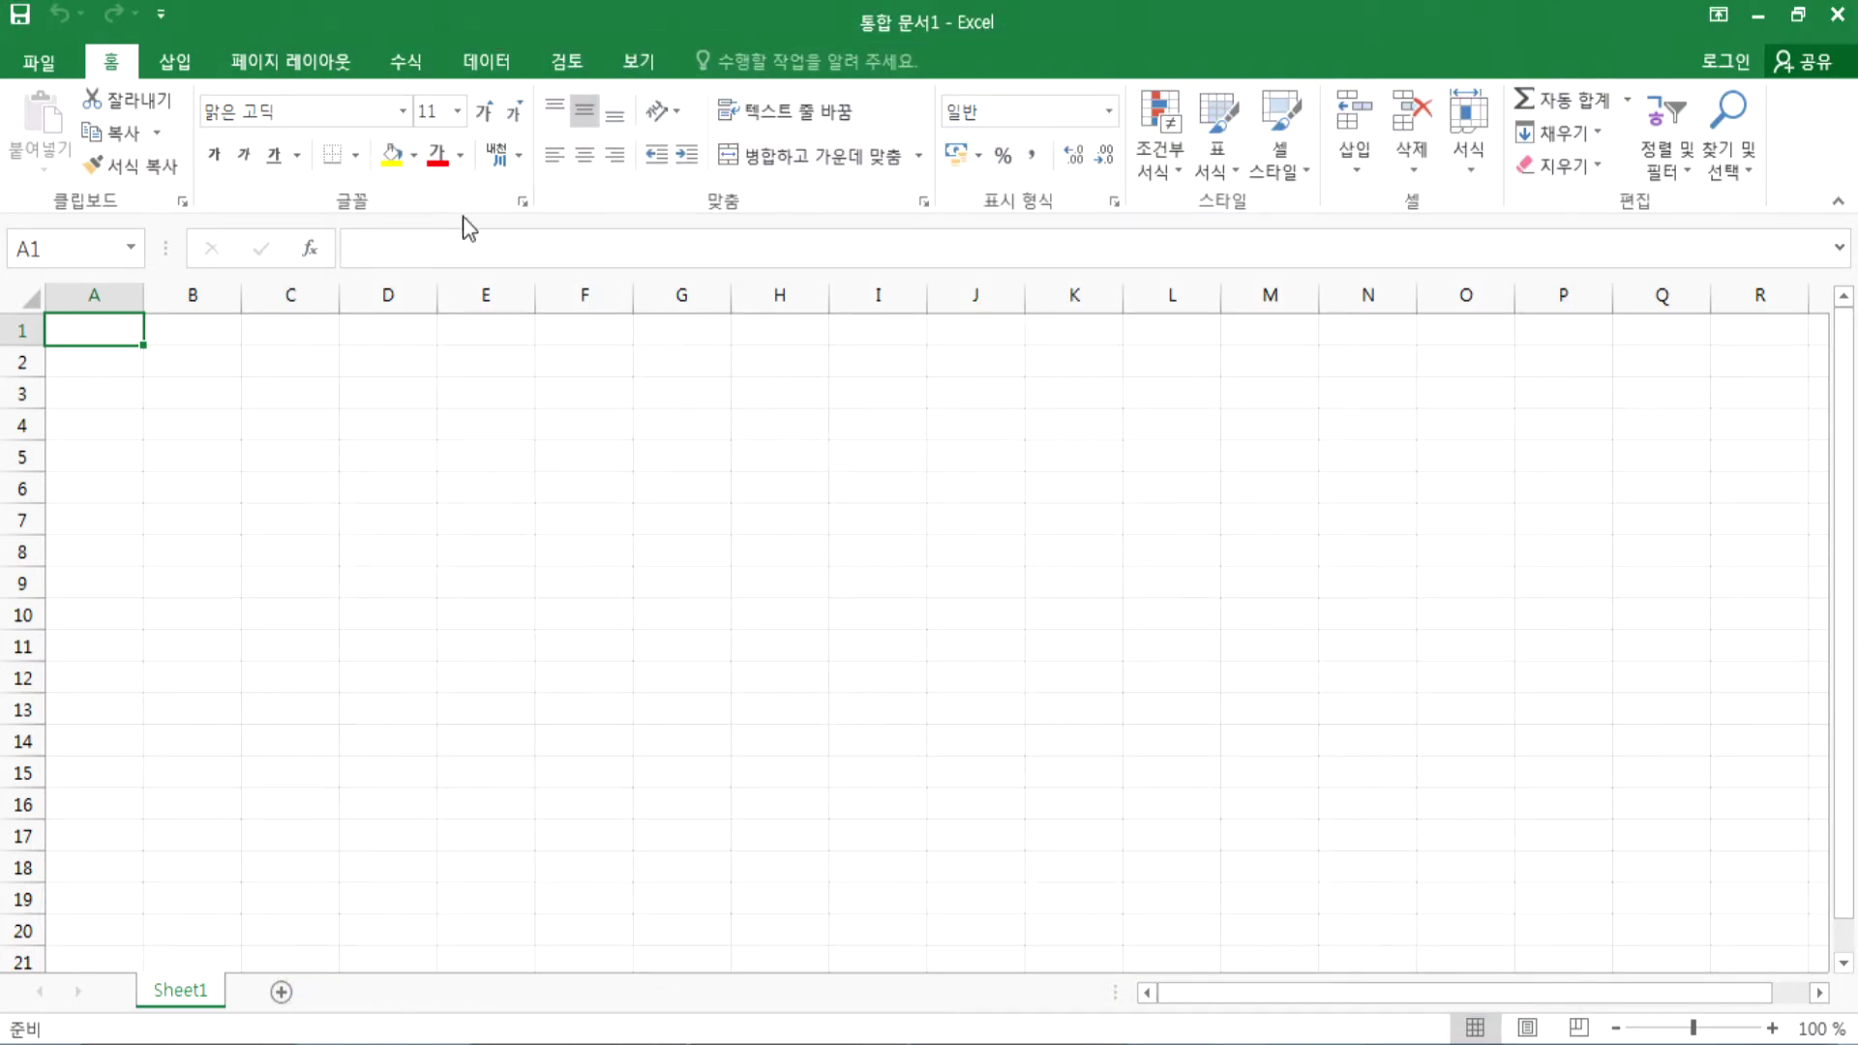
# Step: Examine the Home, Insert and View command sets in the blank workbook
pyautogui.click(636, 61)
pyautogui.click(113, 64)
pyautogui.click(178, 70)
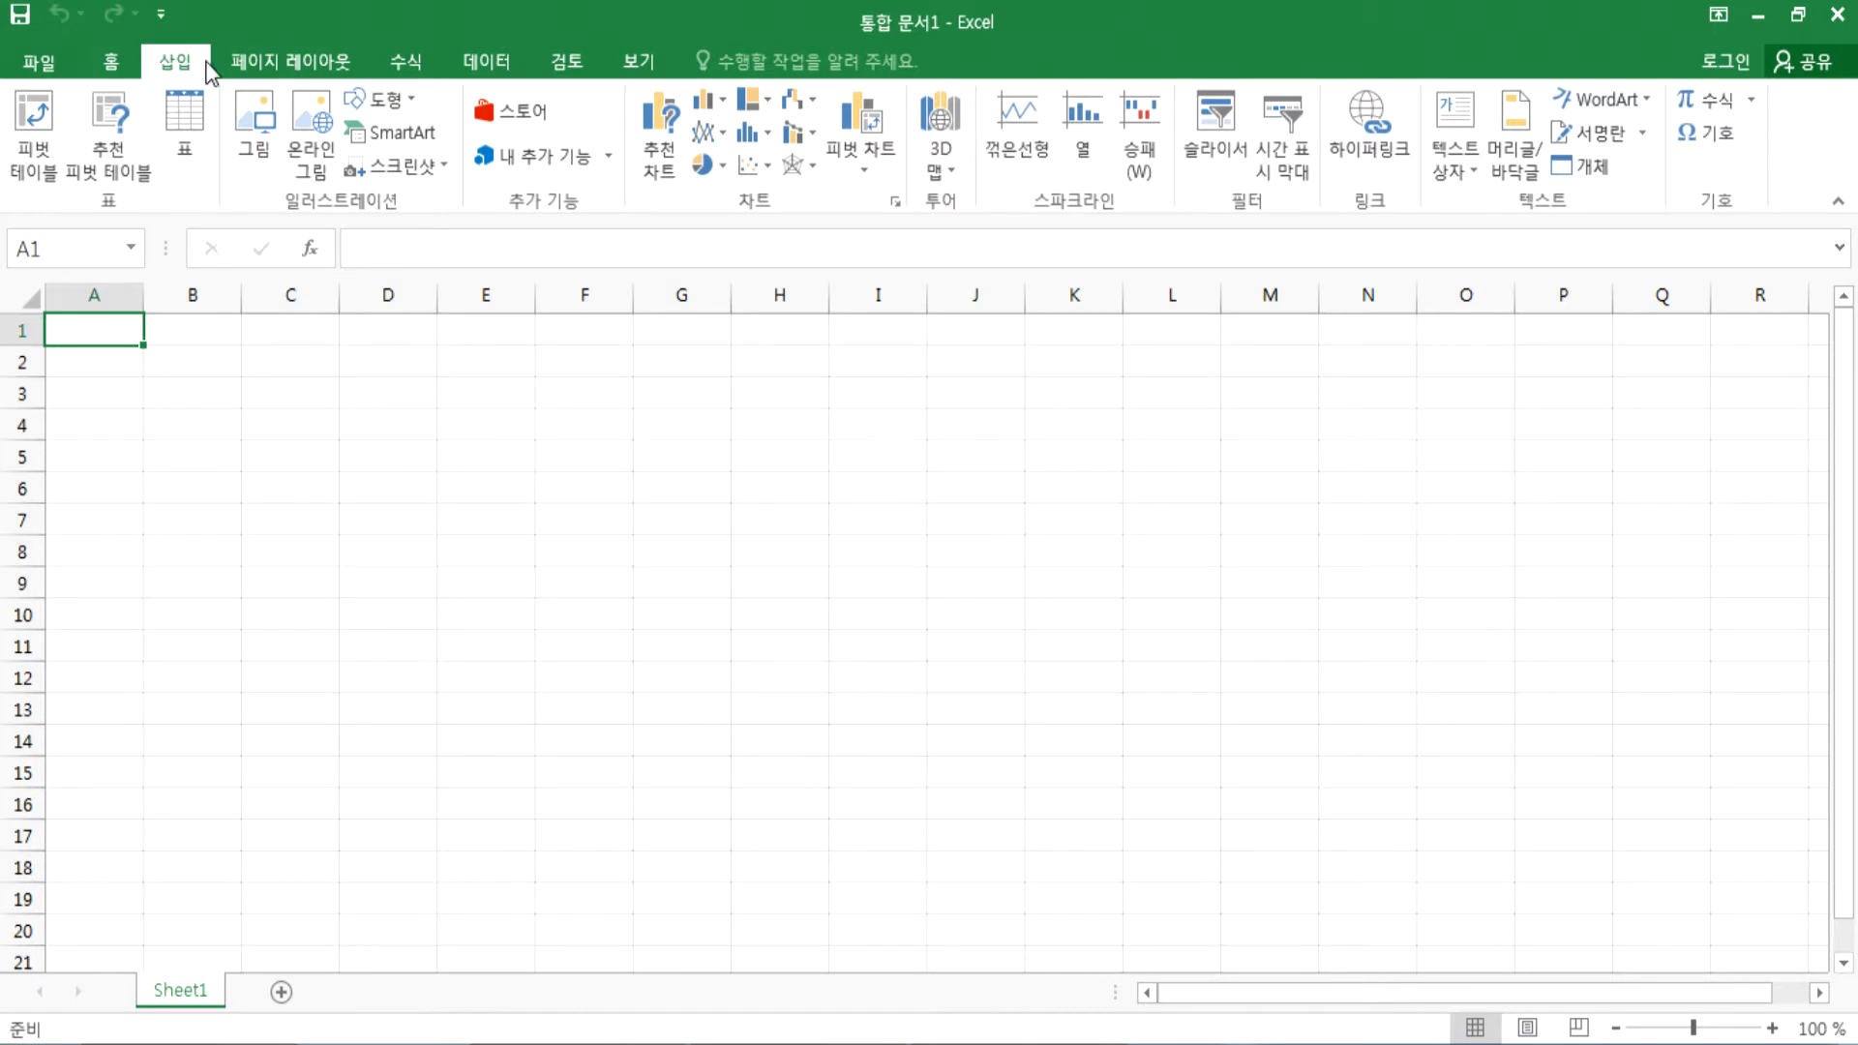
pyautogui.click(114, 61)
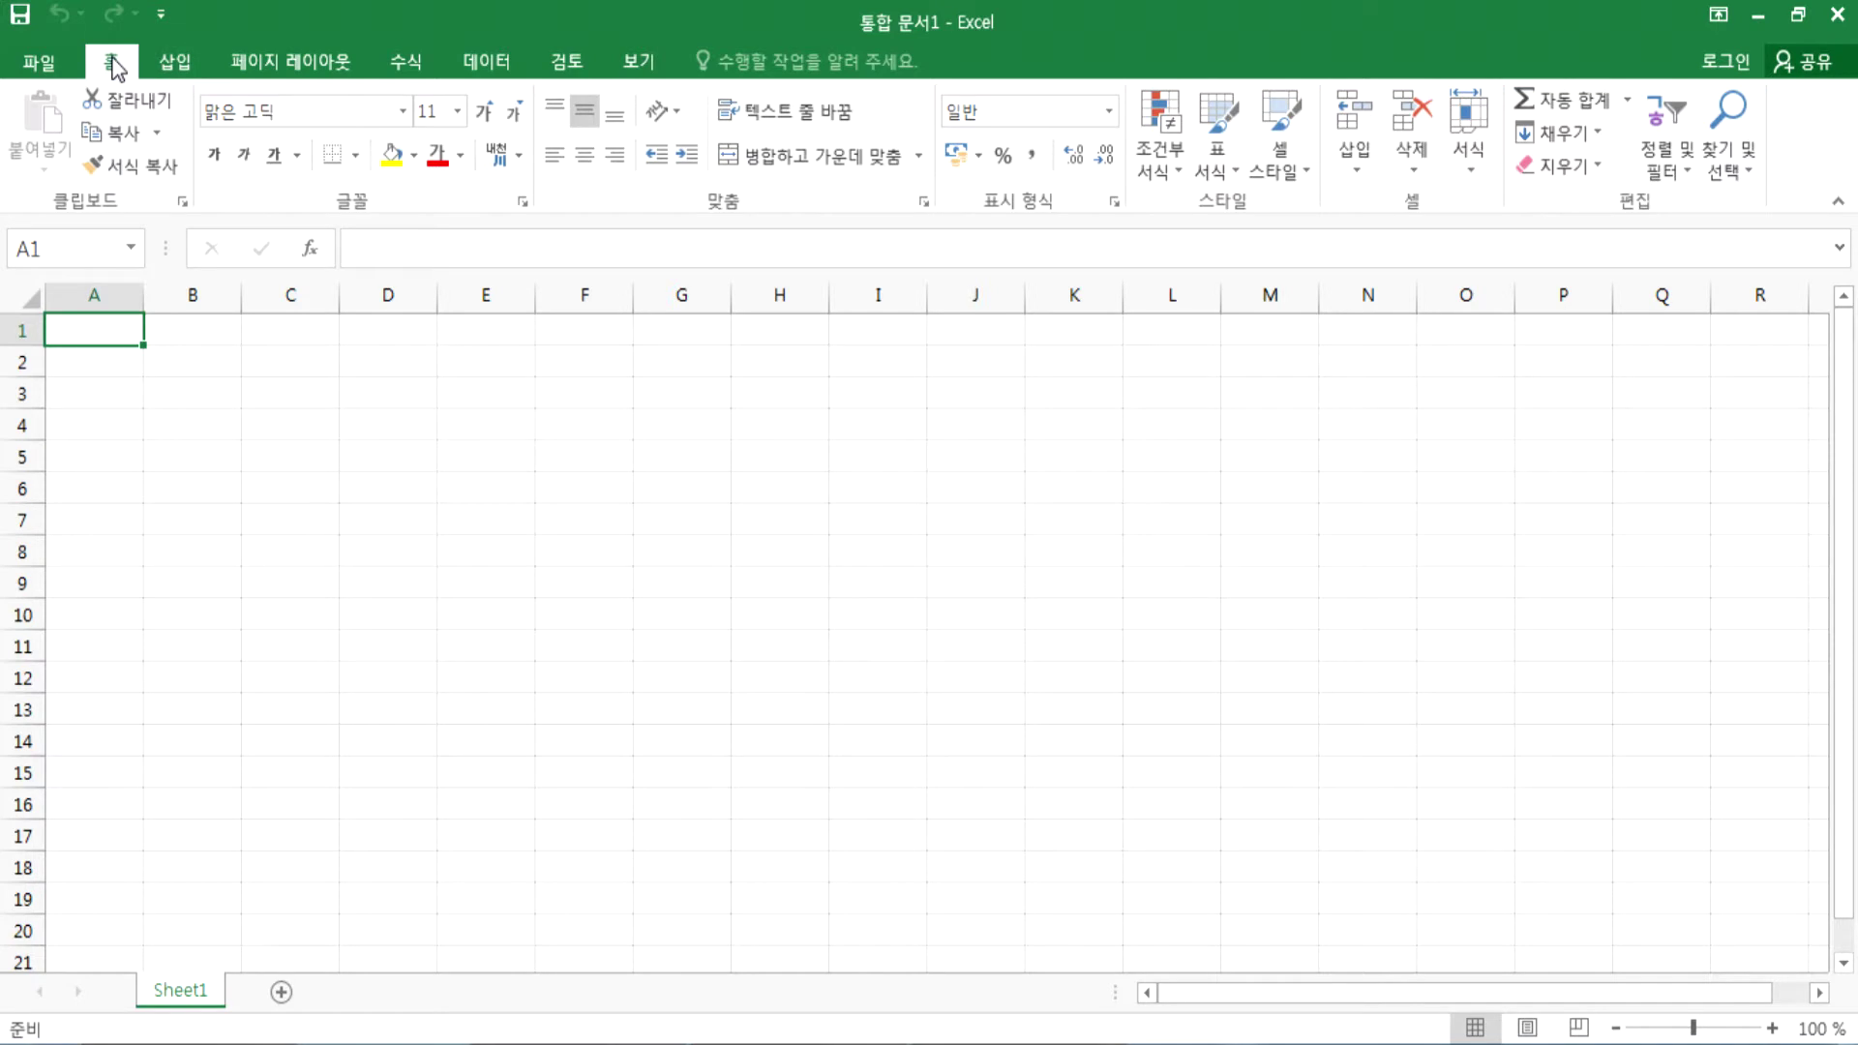
pyautogui.scroll(-5, 589, 176)
pyautogui.scroll(5, 700, 189)
pyautogui.click(639, 65)
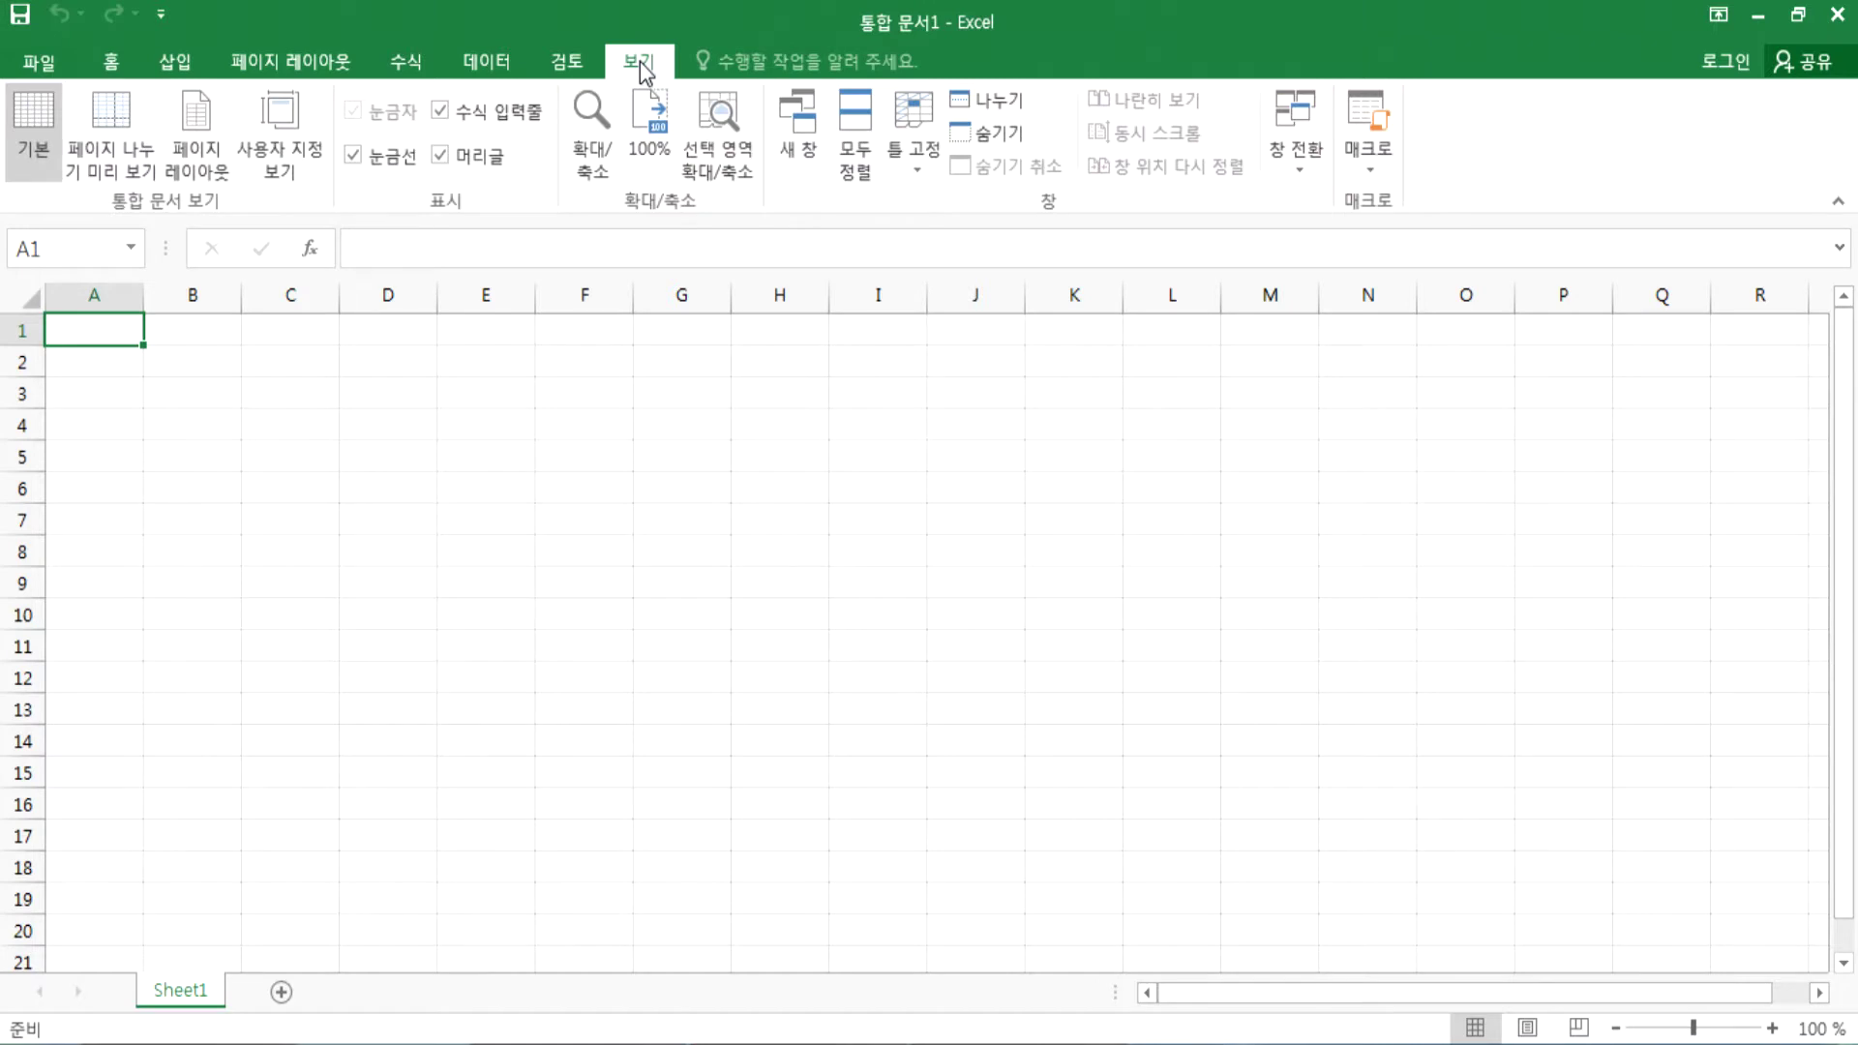
pyautogui.click(111, 64)
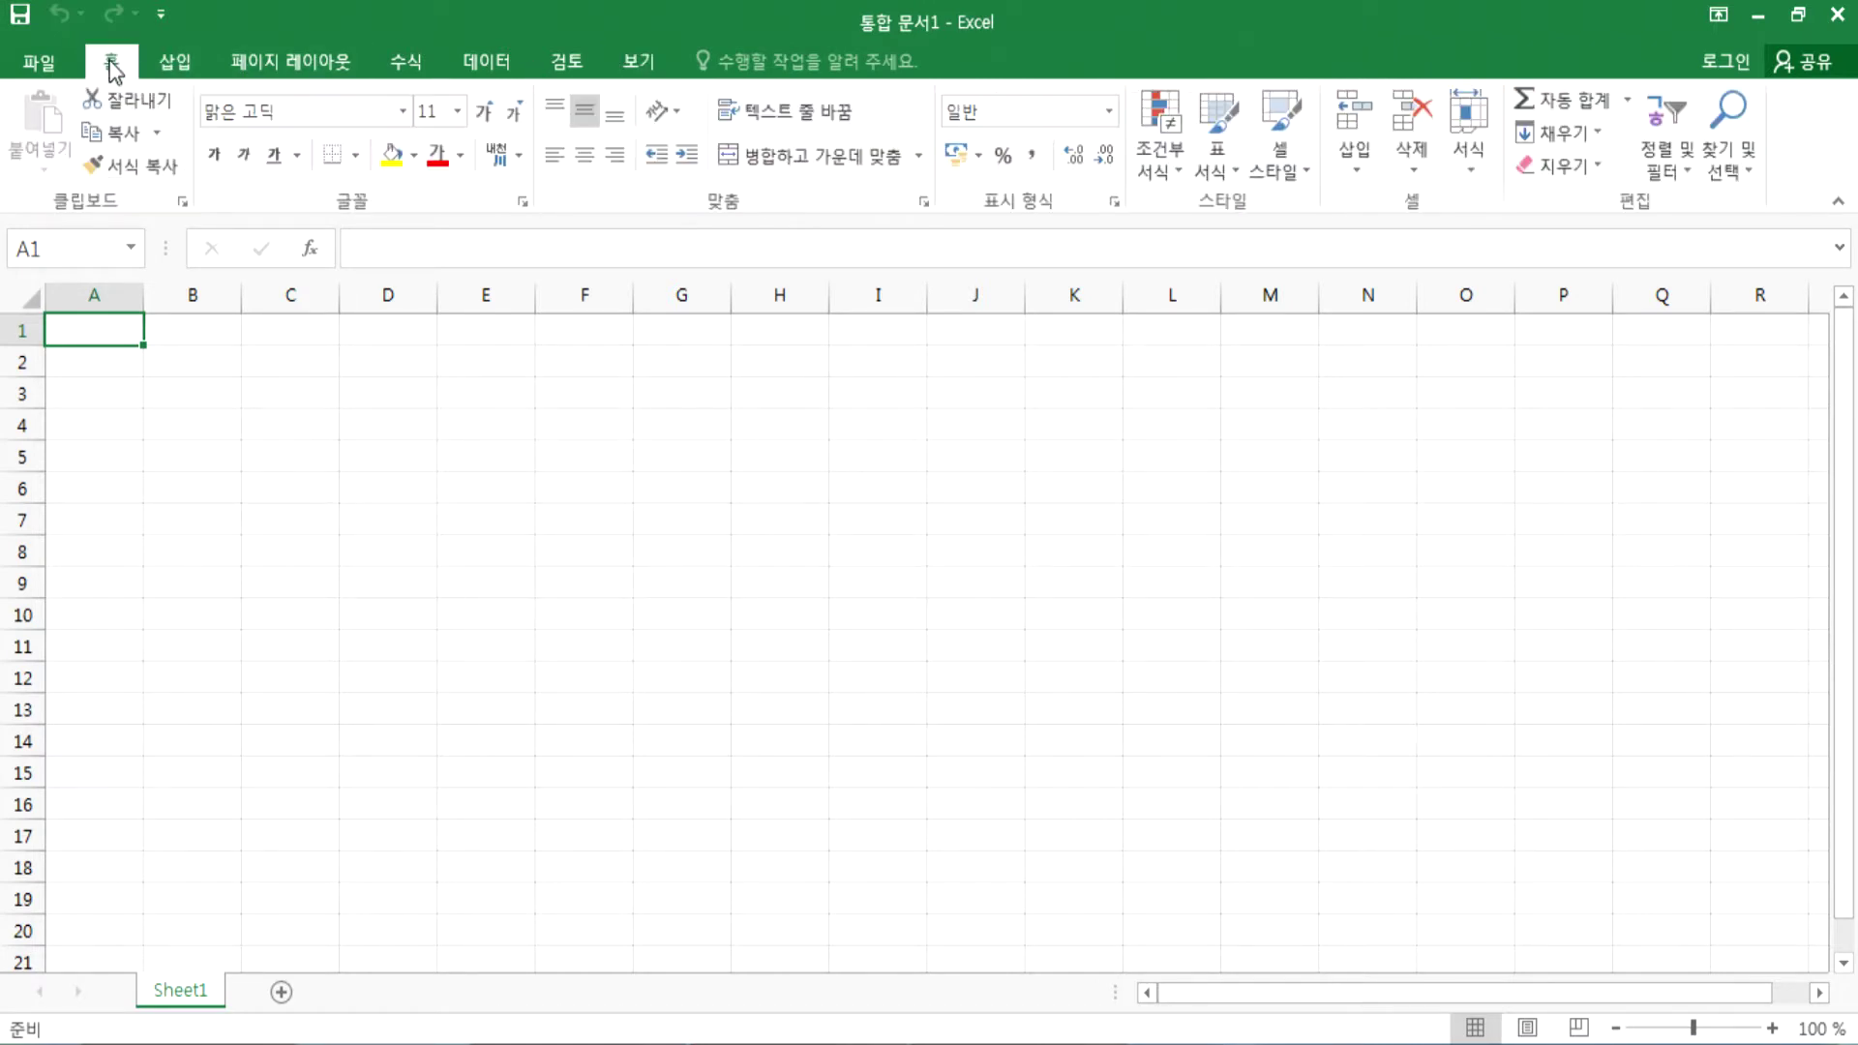
pyautogui.click(648, 68)
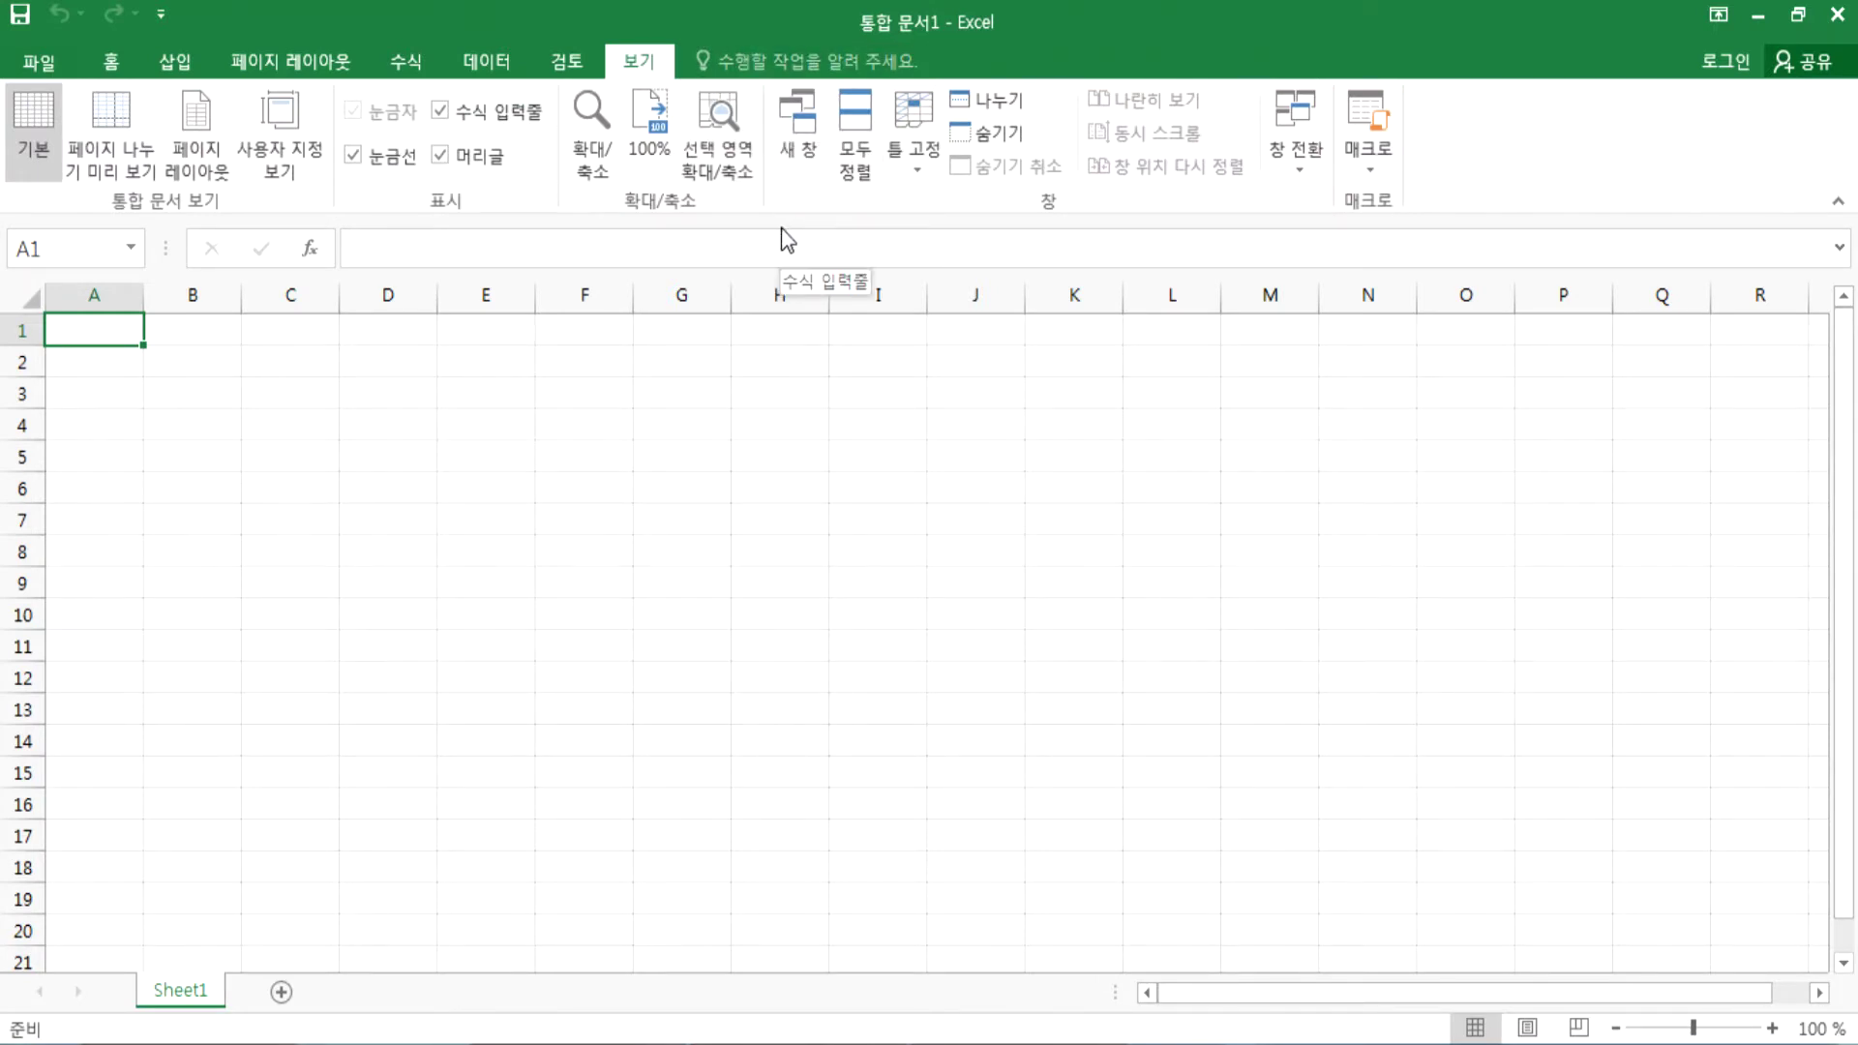
pyautogui.click(124, 72)
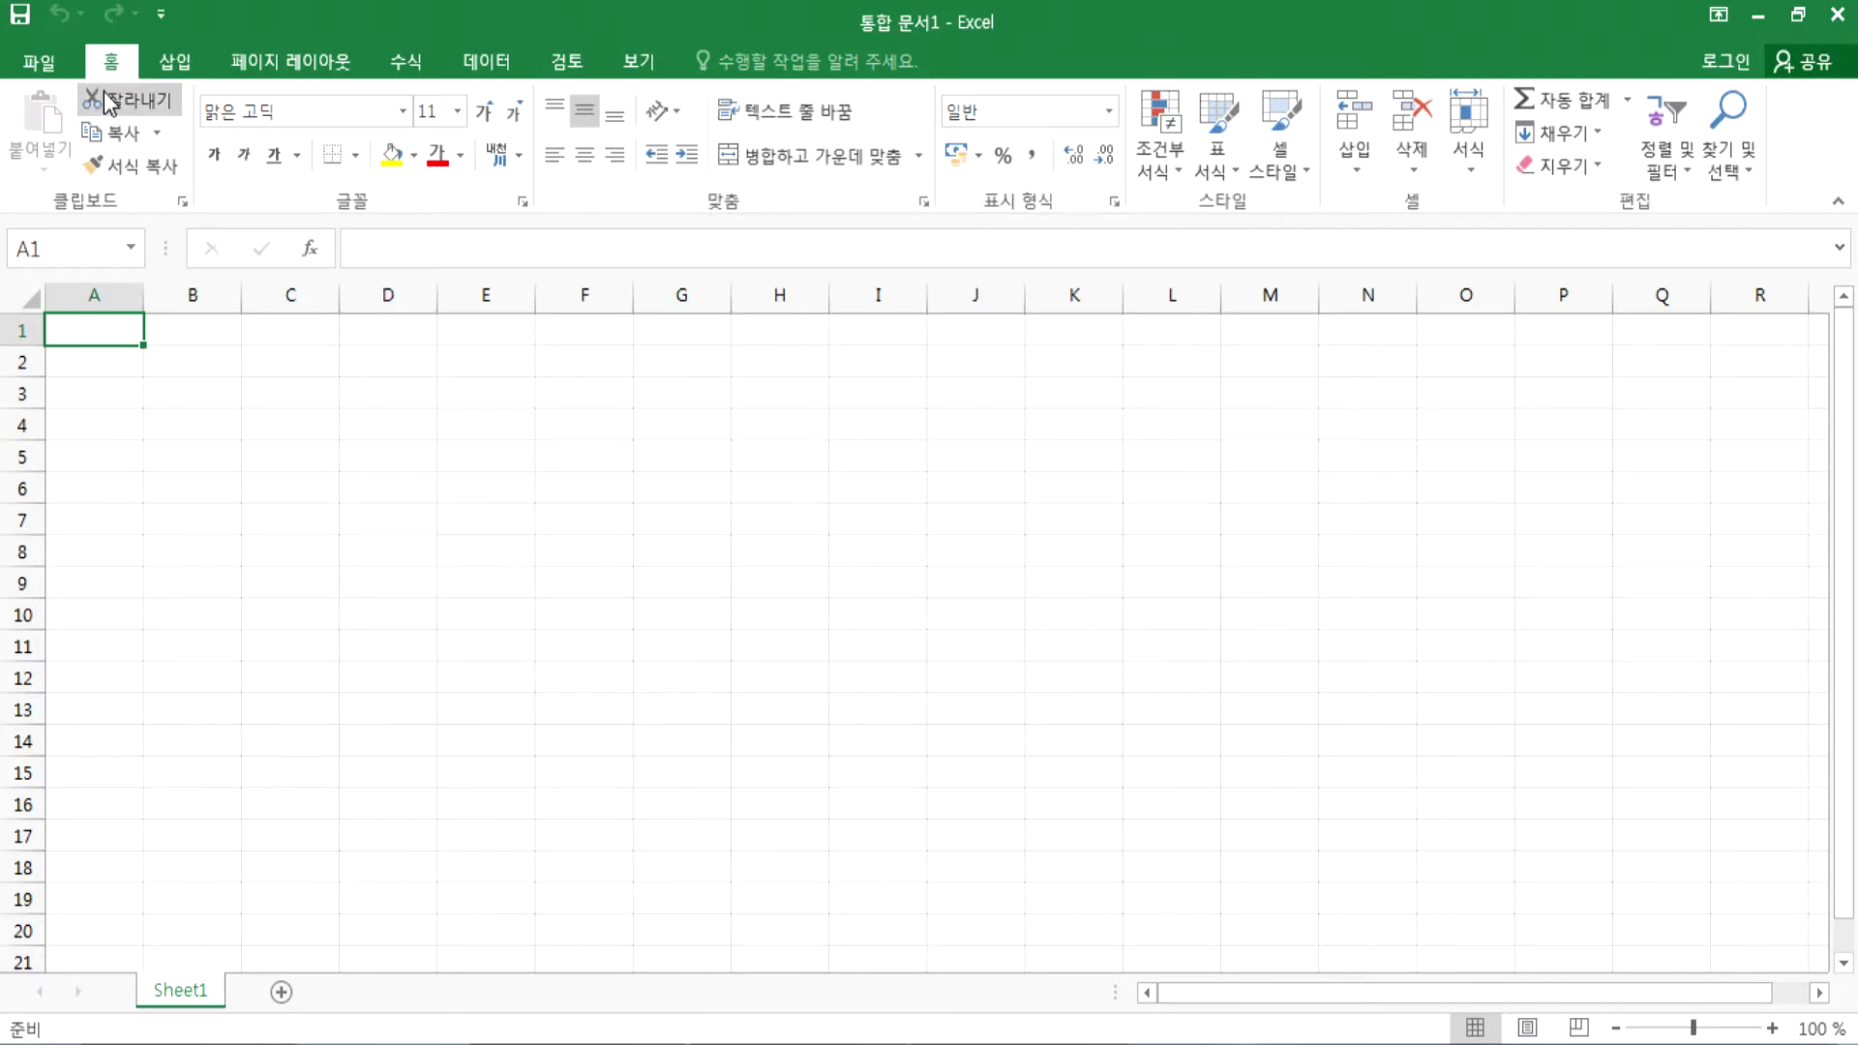
# Step: Start opening an existing workbook and browse drive C: for the 길벗컴활2급 folder
pyautogui.click(27, 74)
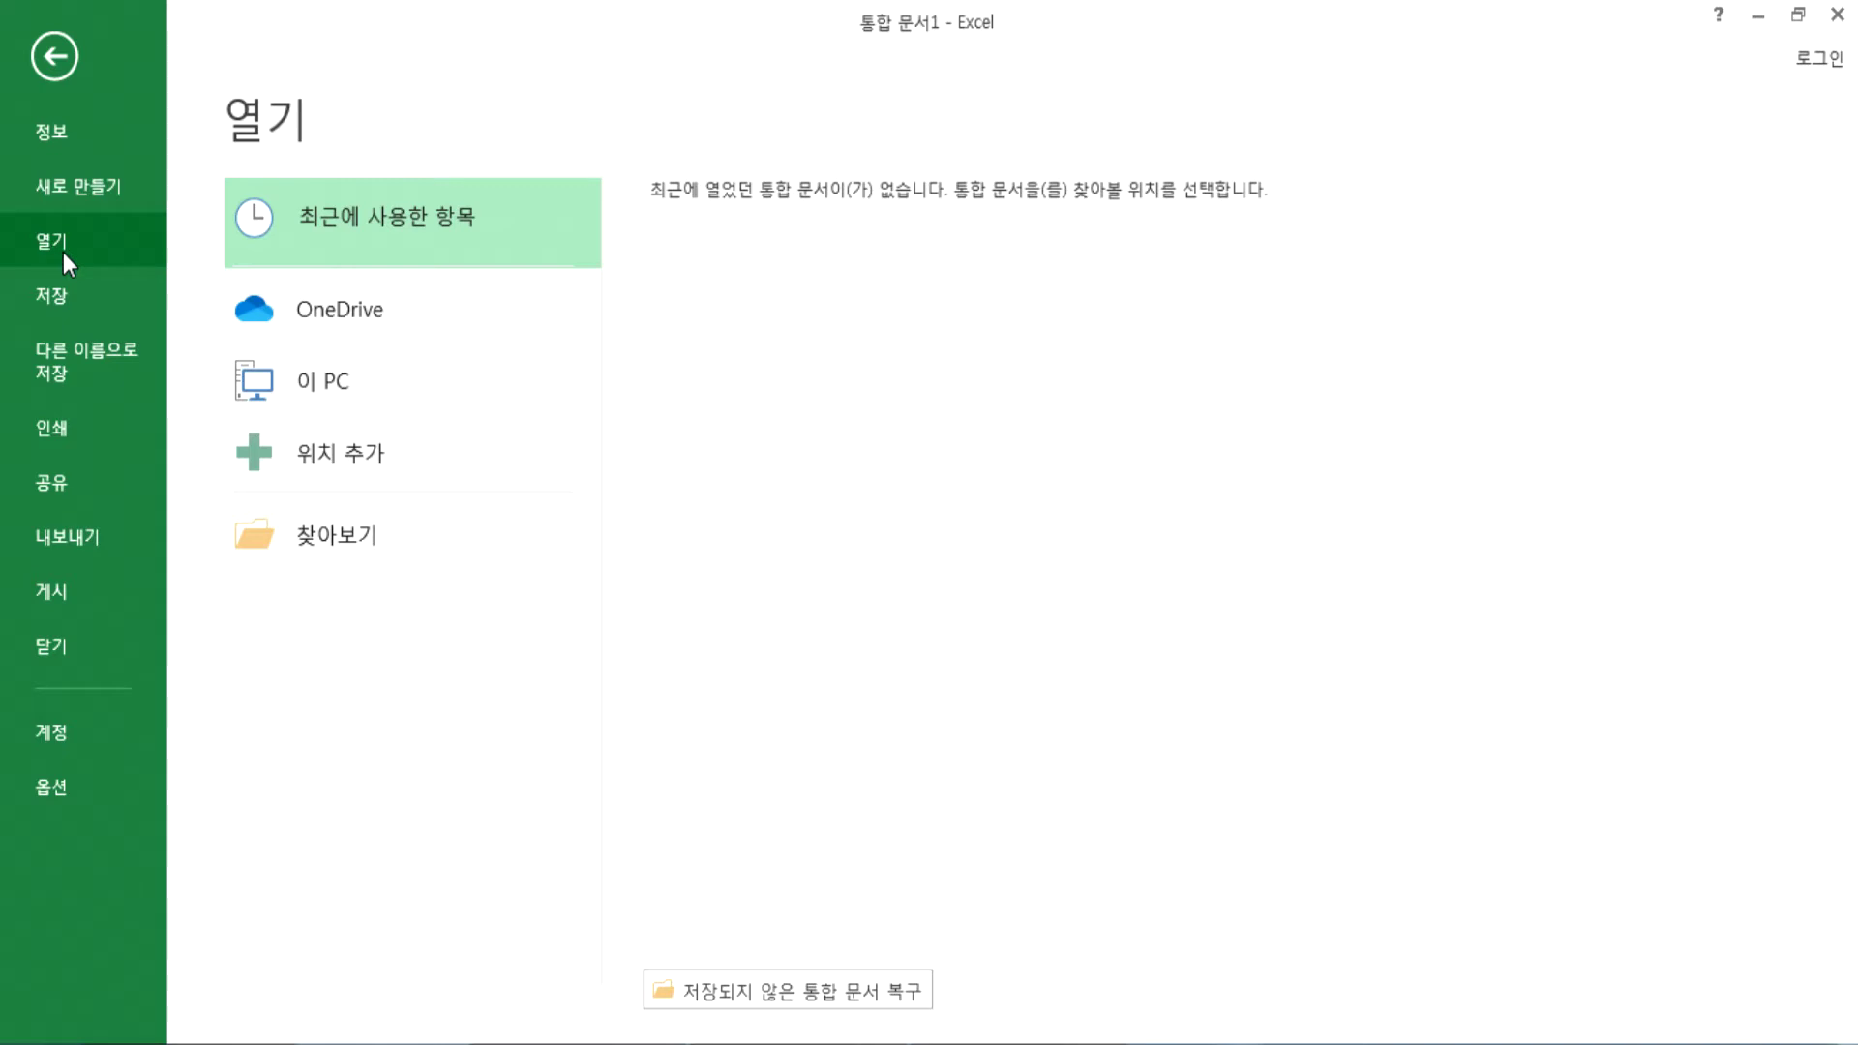
pyautogui.click(348, 536)
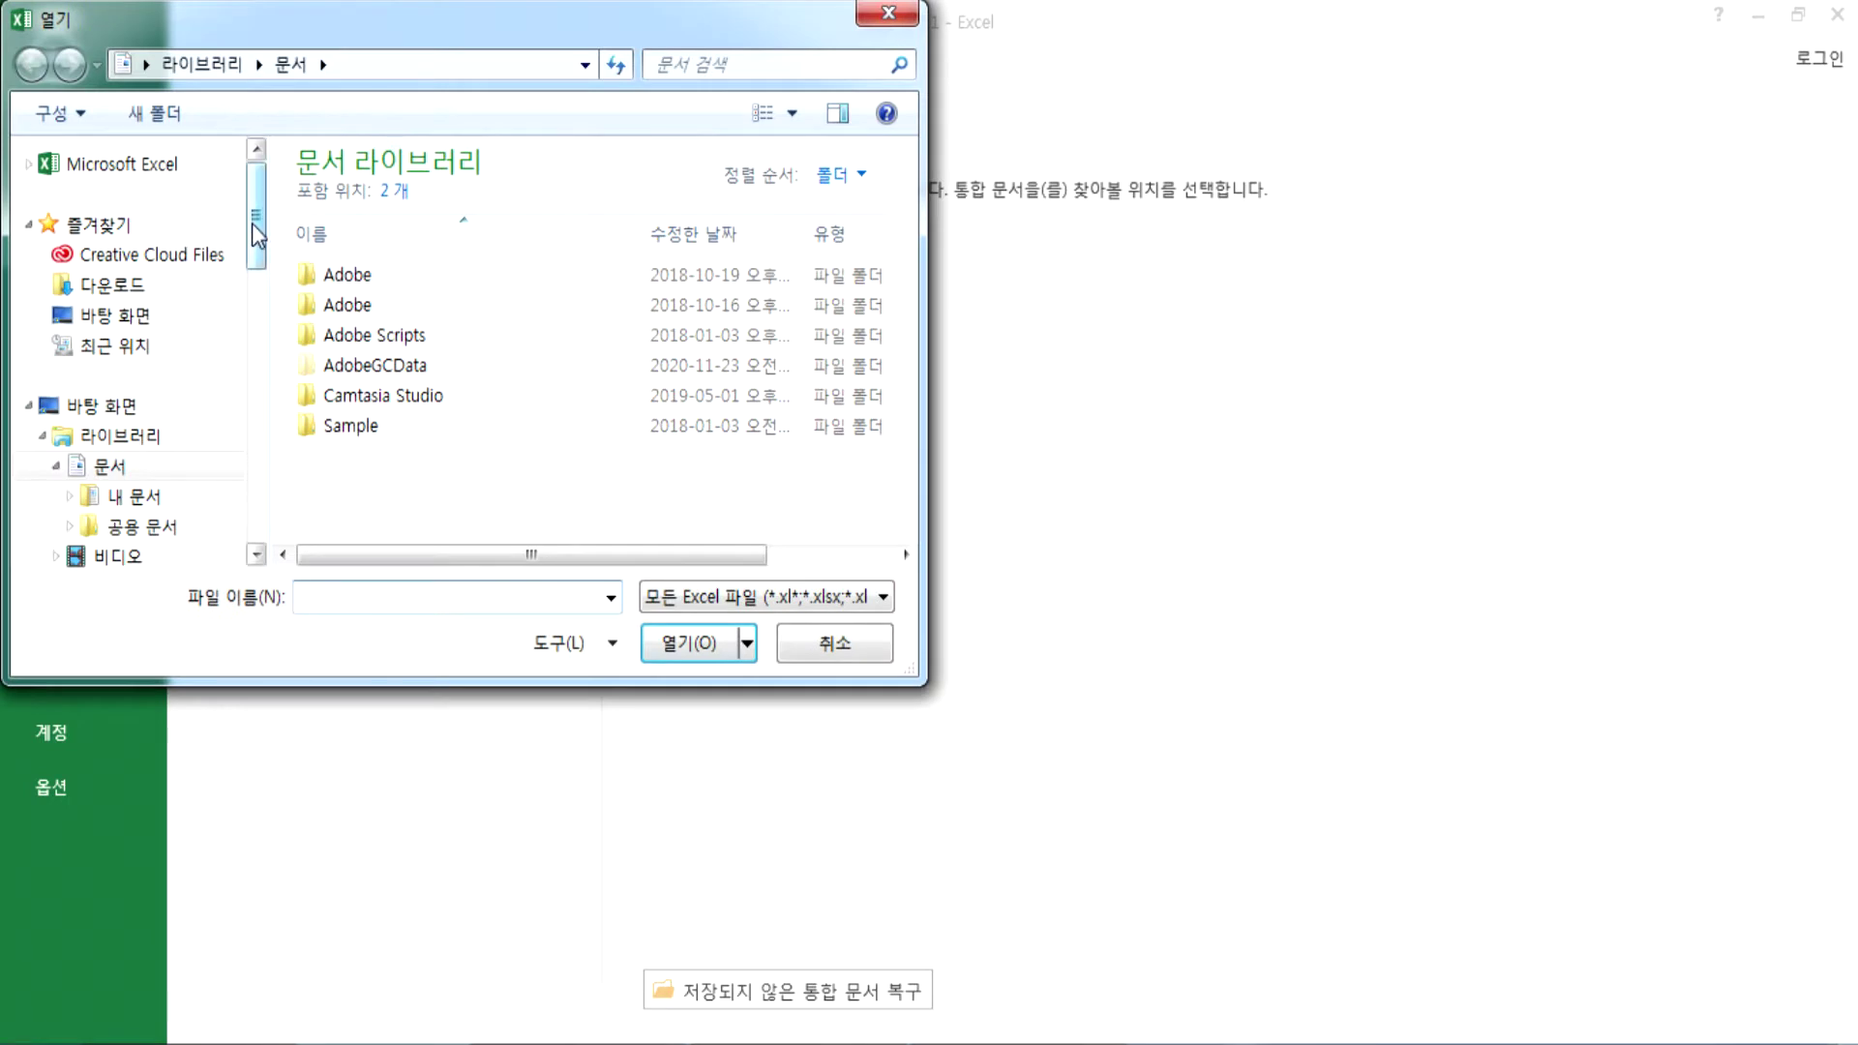
pyautogui.scroll(-9, 224, 368)
pyautogui.scroll(-2, 221, 435)
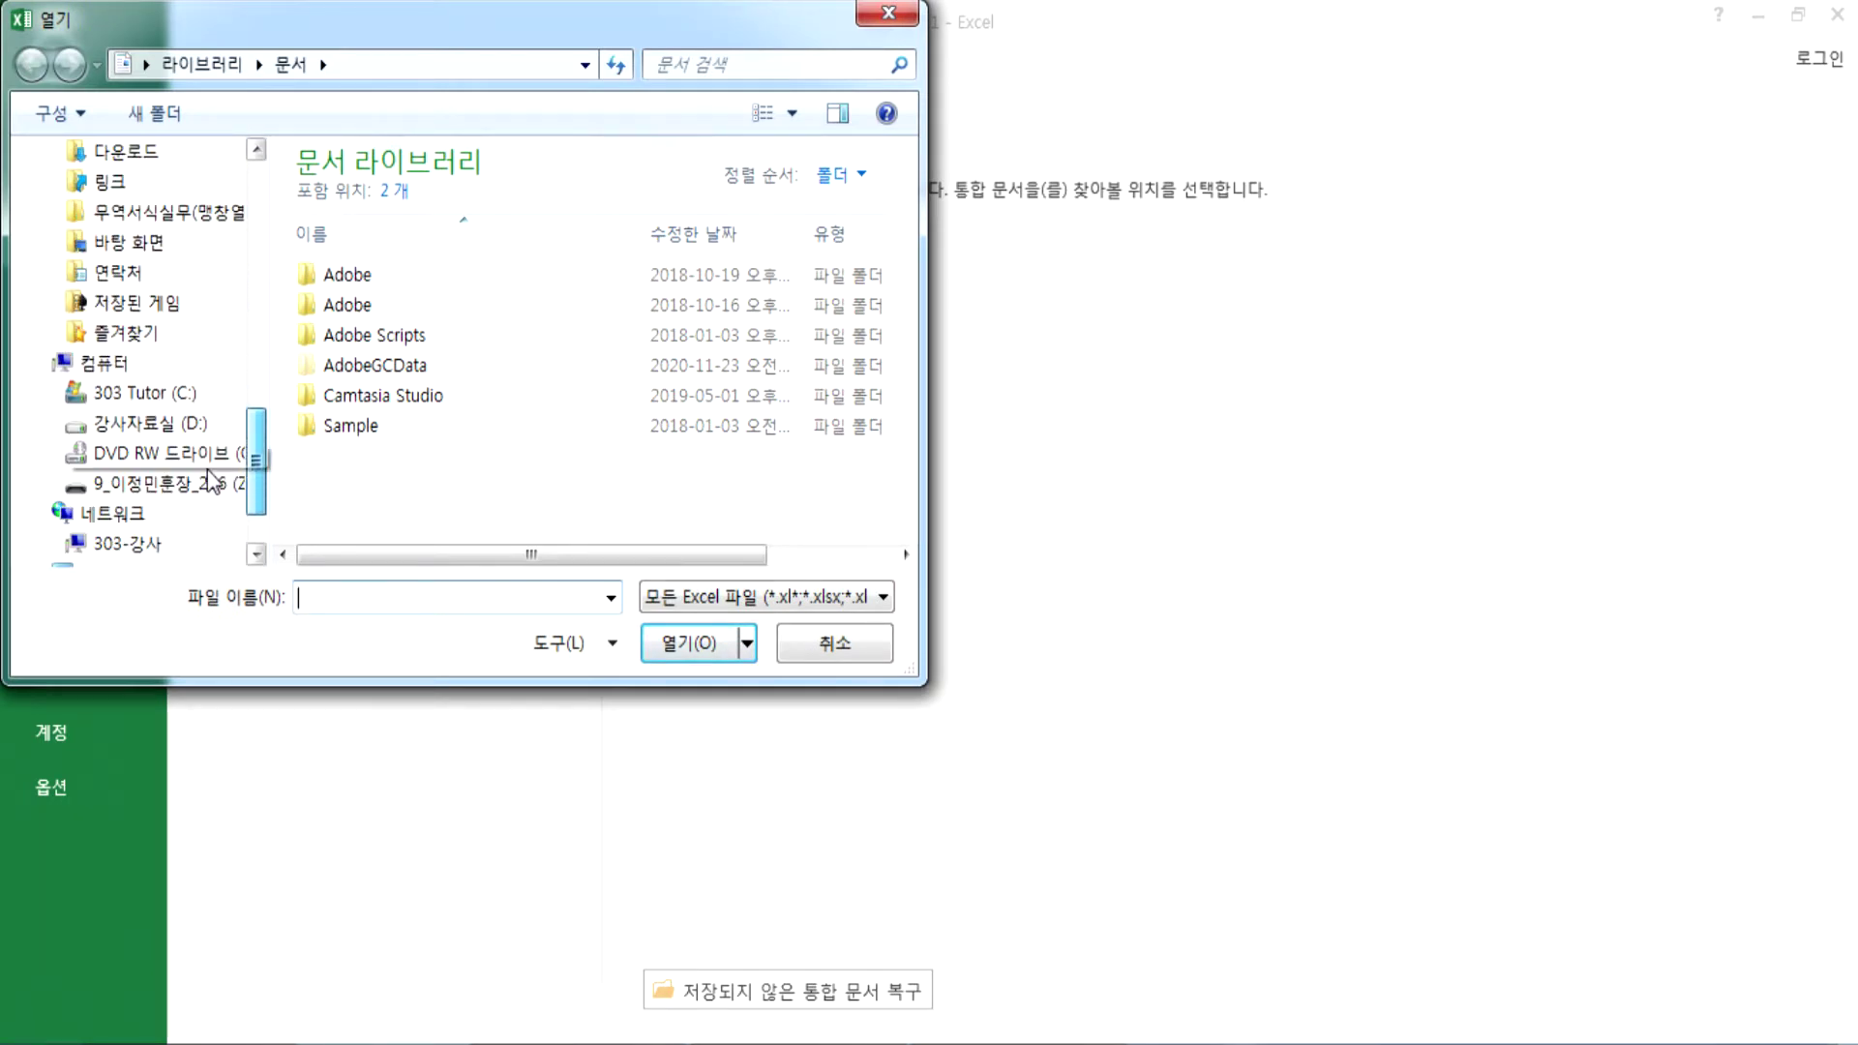
pyautogui.click(136, 397)
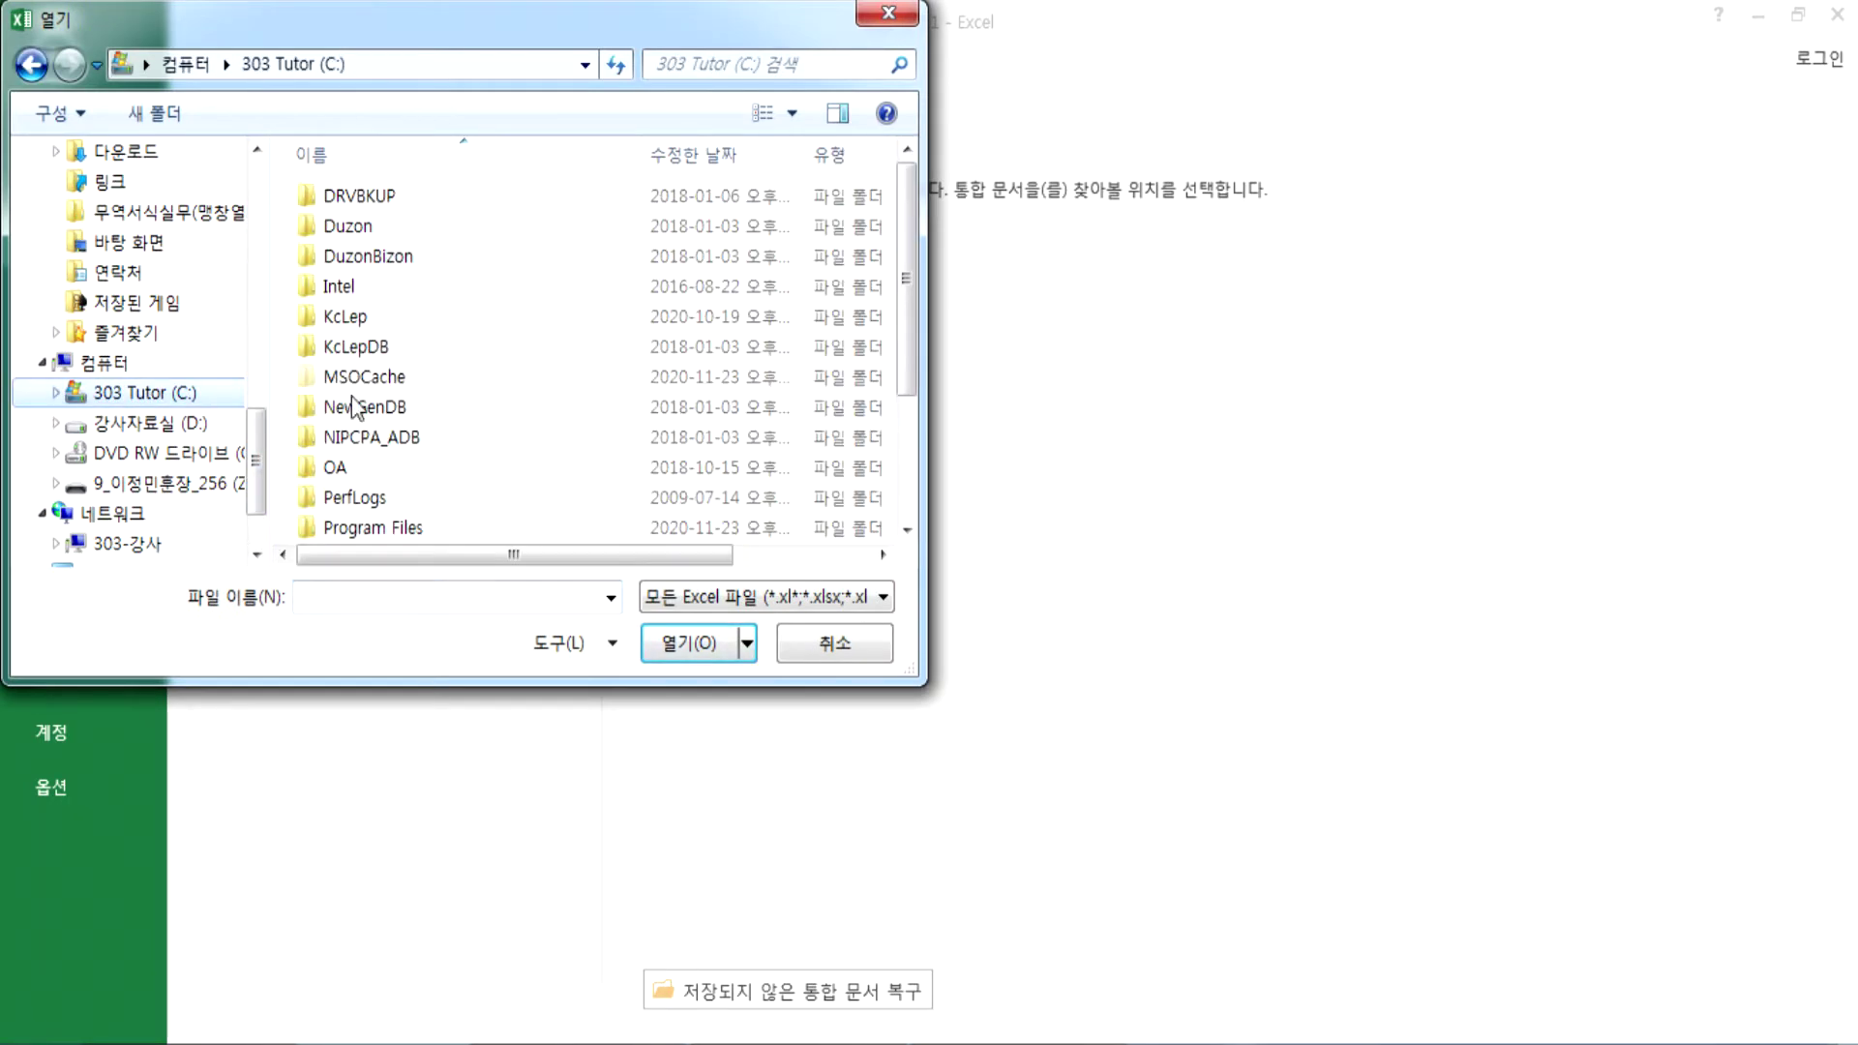
pyautogui.scroll(-2, 482, 411)
pyautogui.scroll(-2, 474, 484)
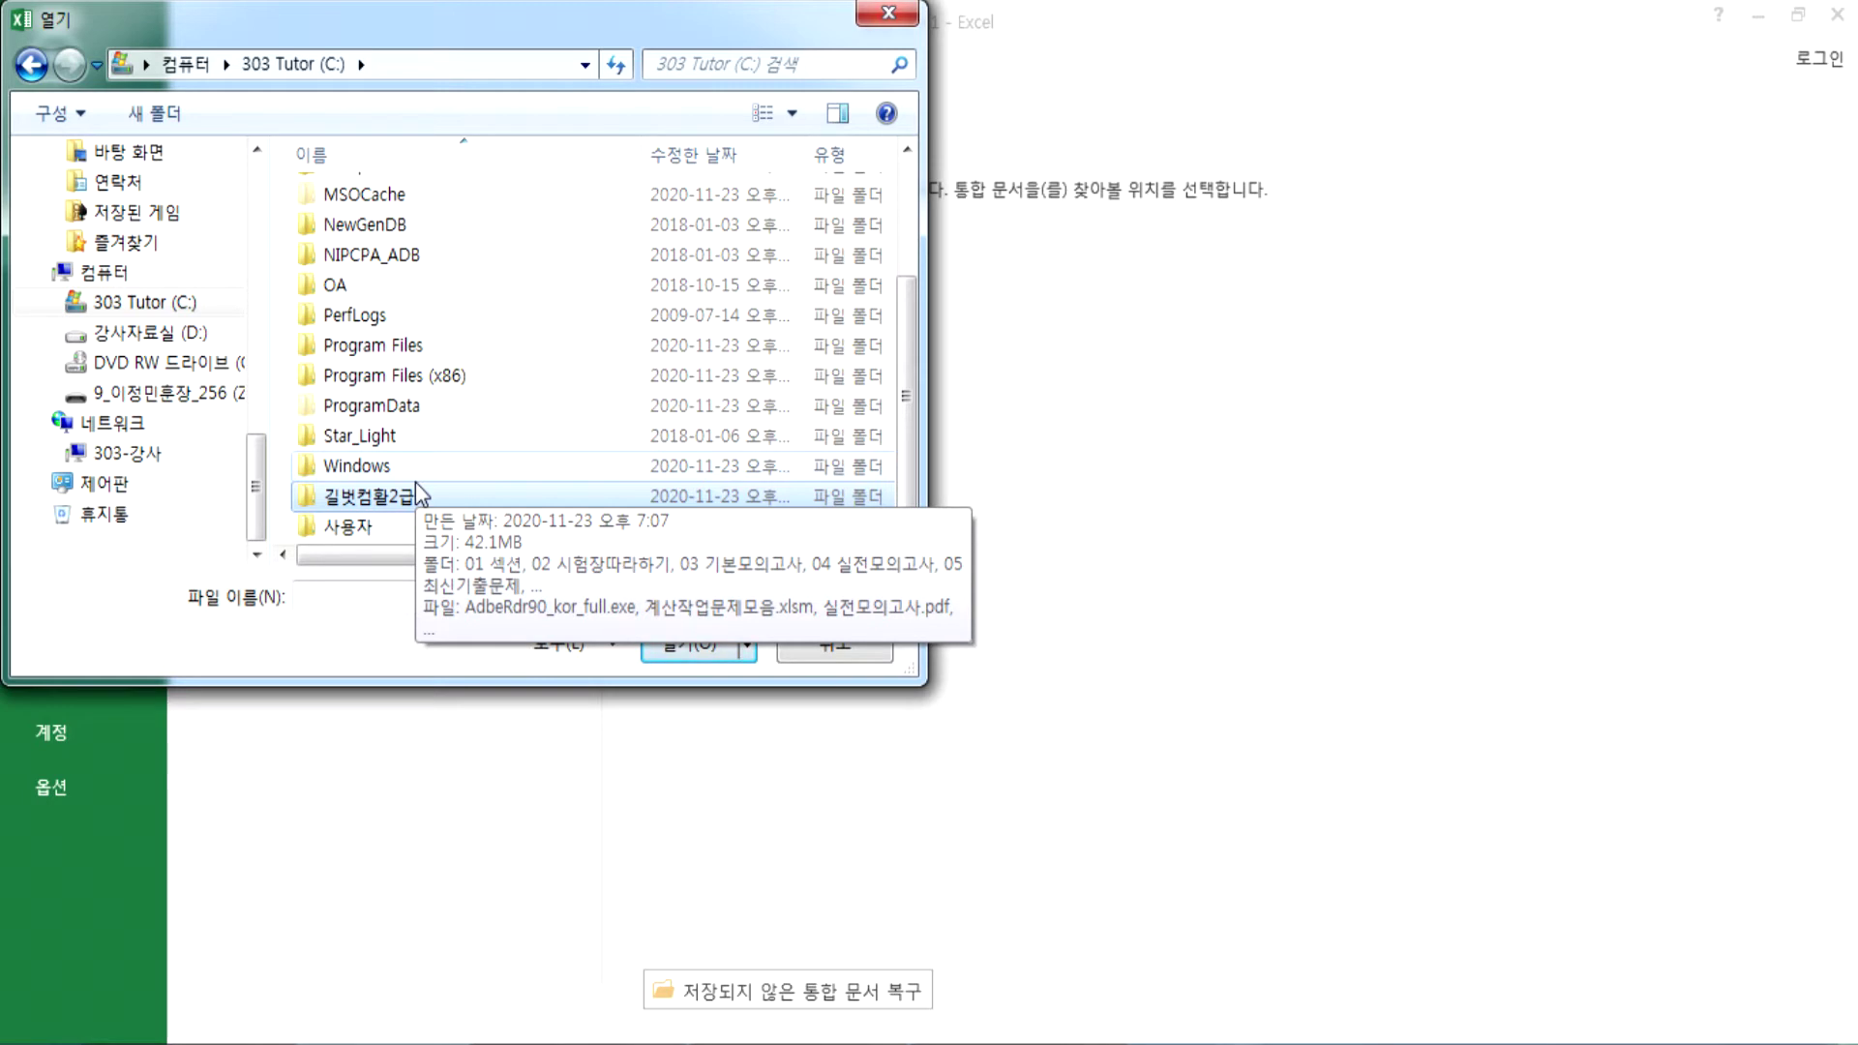
# Step: Open the workbook 섹션01문제.xlsm from the 길벗컴활2급\01 섹션 folder on drive D:
pyautogui.click(189, 335)
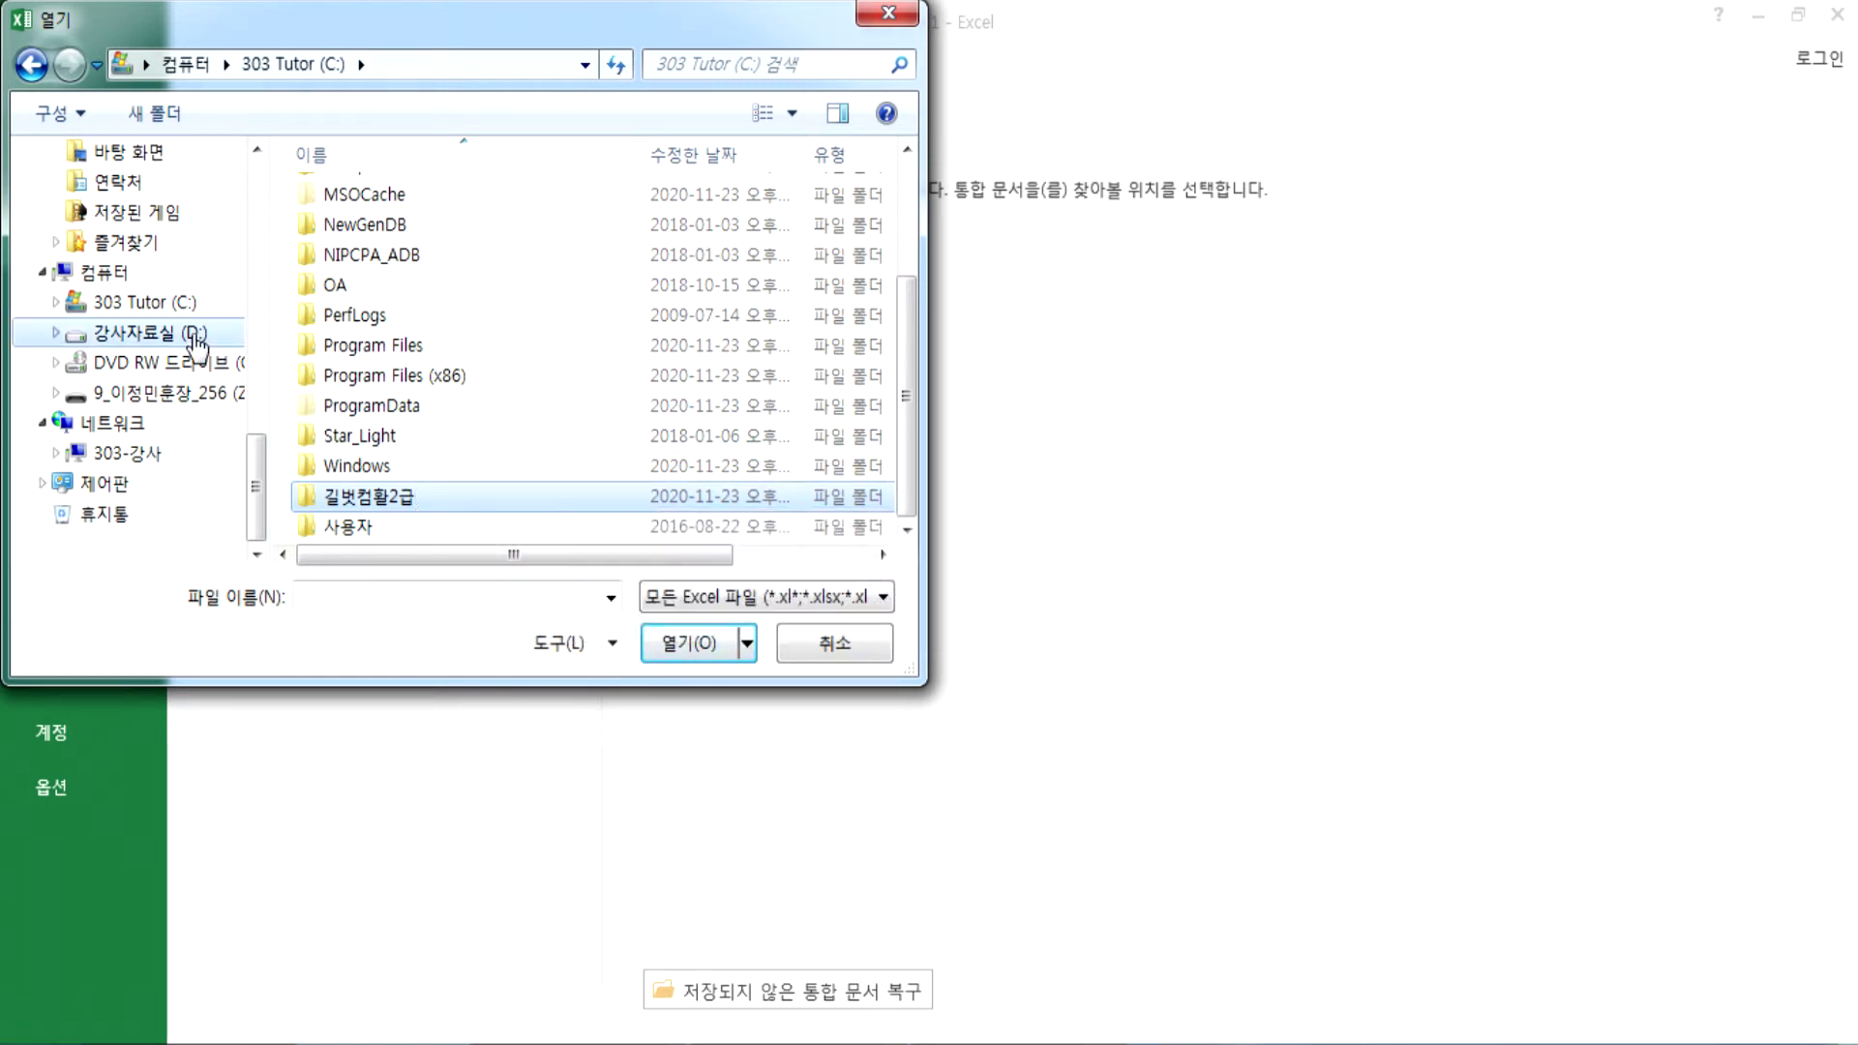
pyautogui.click(368, 349)
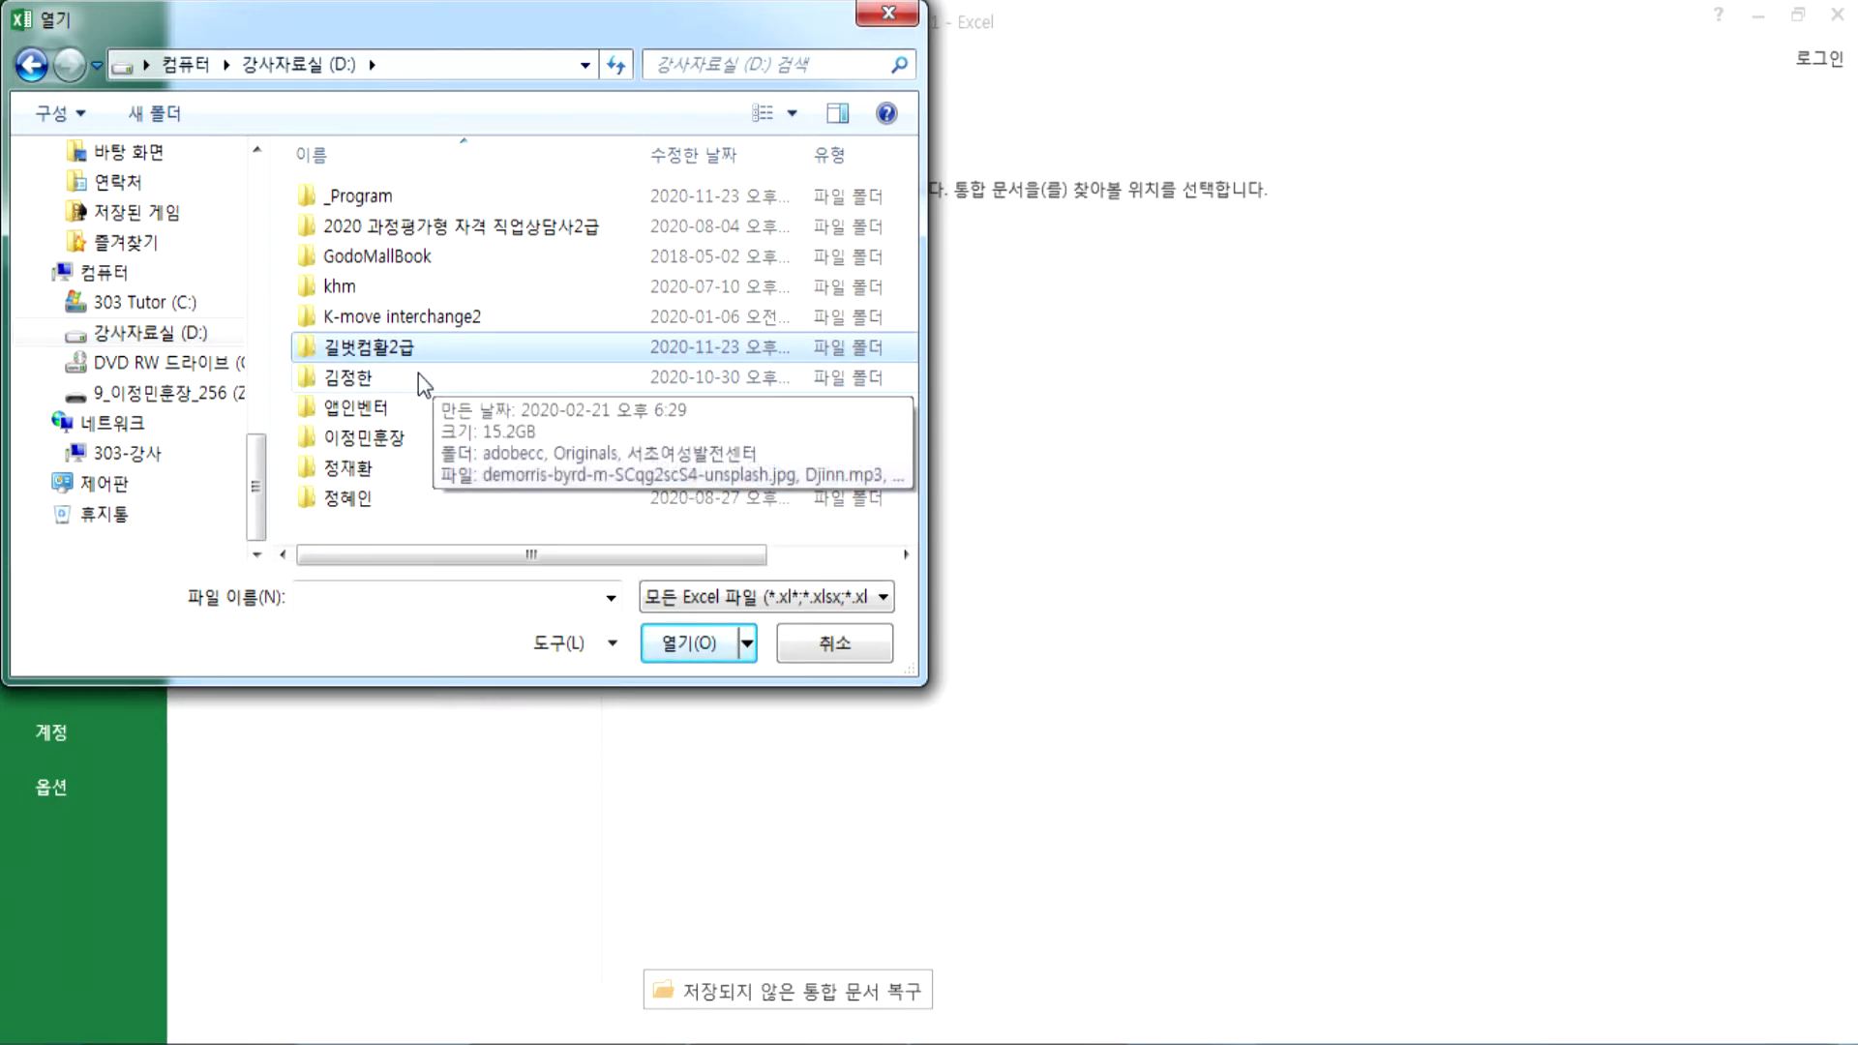
pyautogui.doubleClick(398, 351)
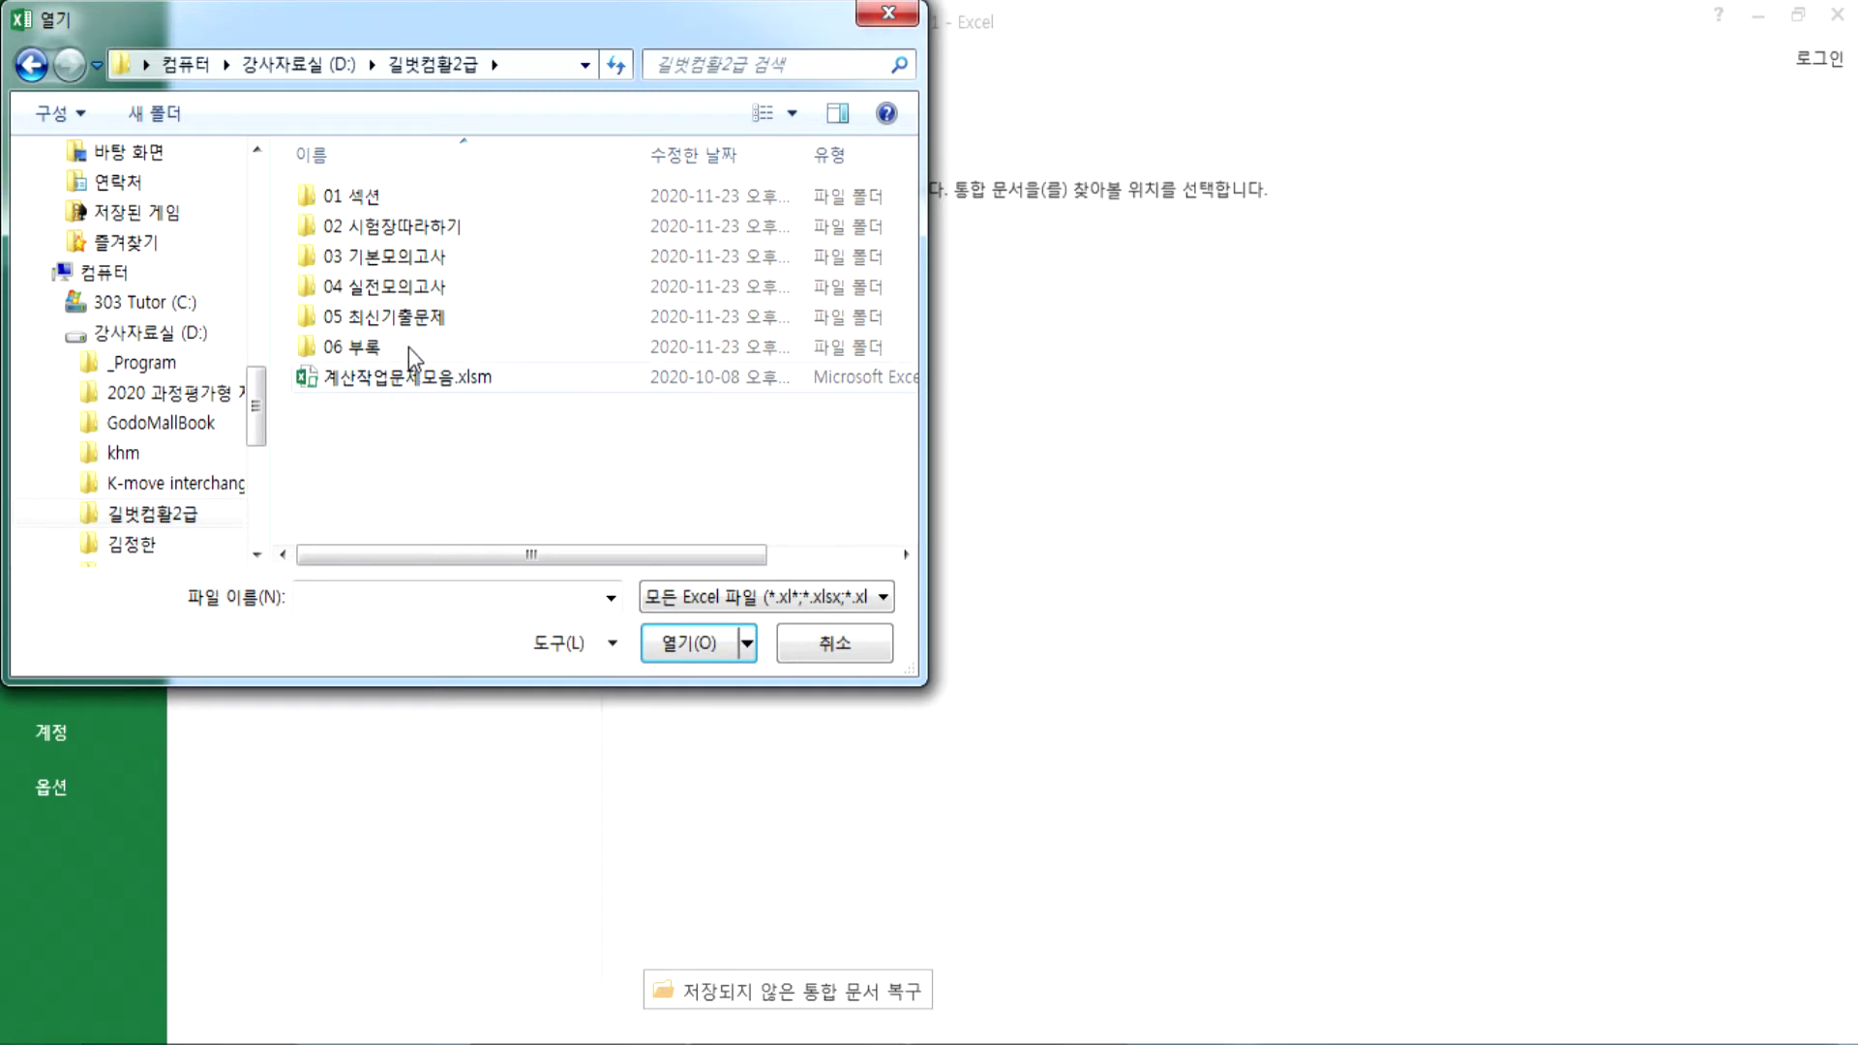
pyautogui.doubleClick(362, 199)
pyautogui.click(363, 203)
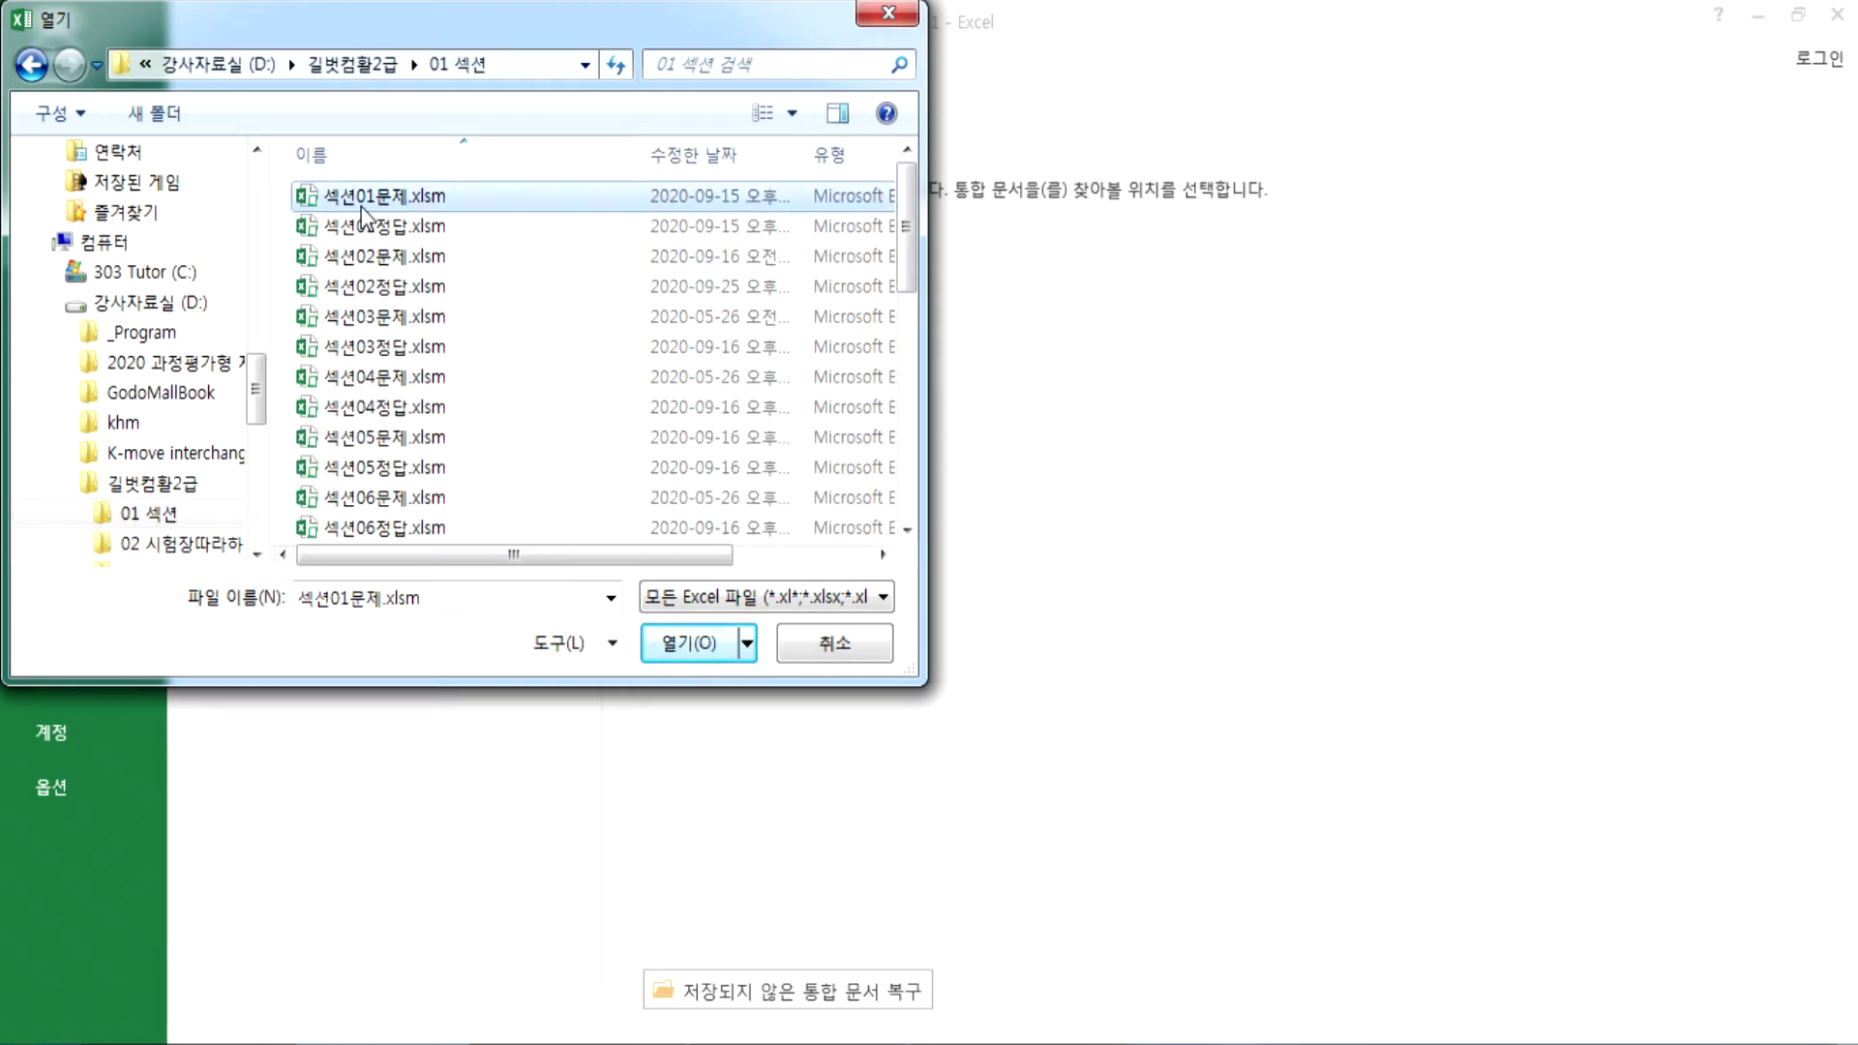
pyautogui.click(697, 643)
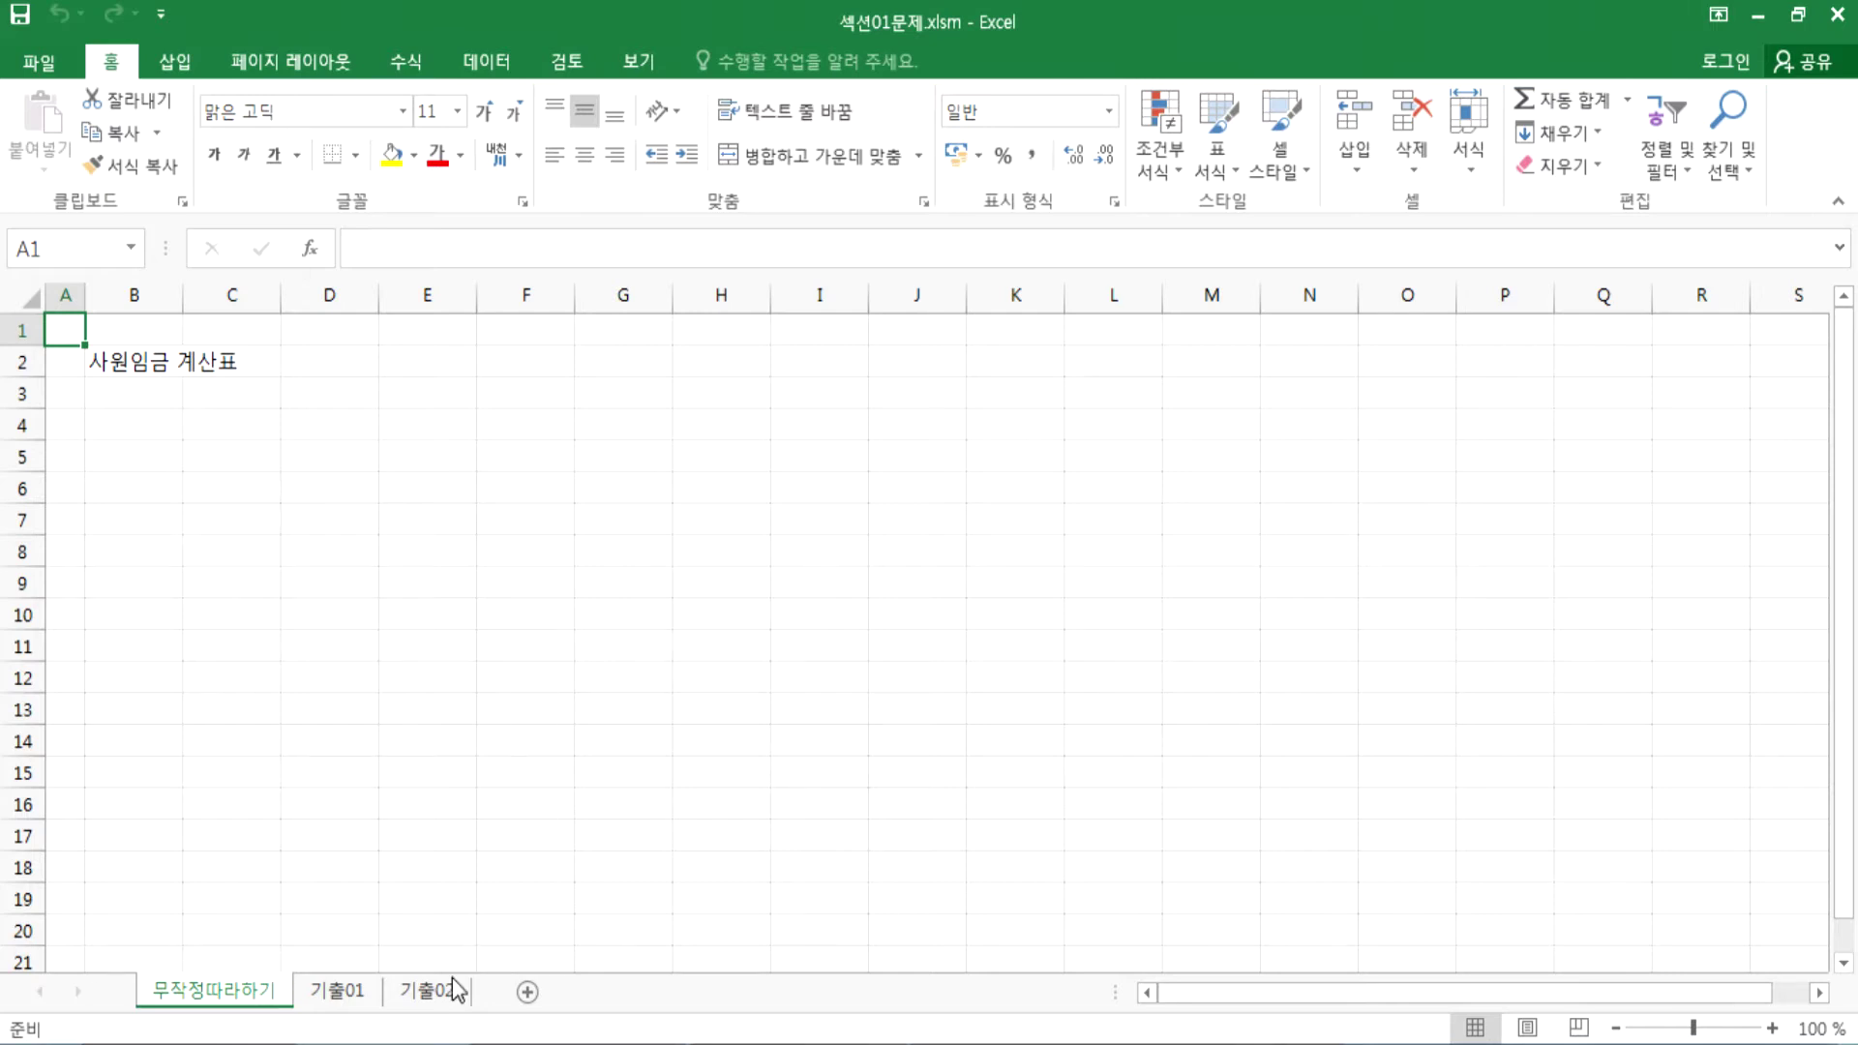
# Step: Switch to the file explorer and look inside the OA folder on drive C:
pyautogui.click(299, 1034)
pyautogui.moveTo(410, 531); pyautogui.dragTo(405, 366)
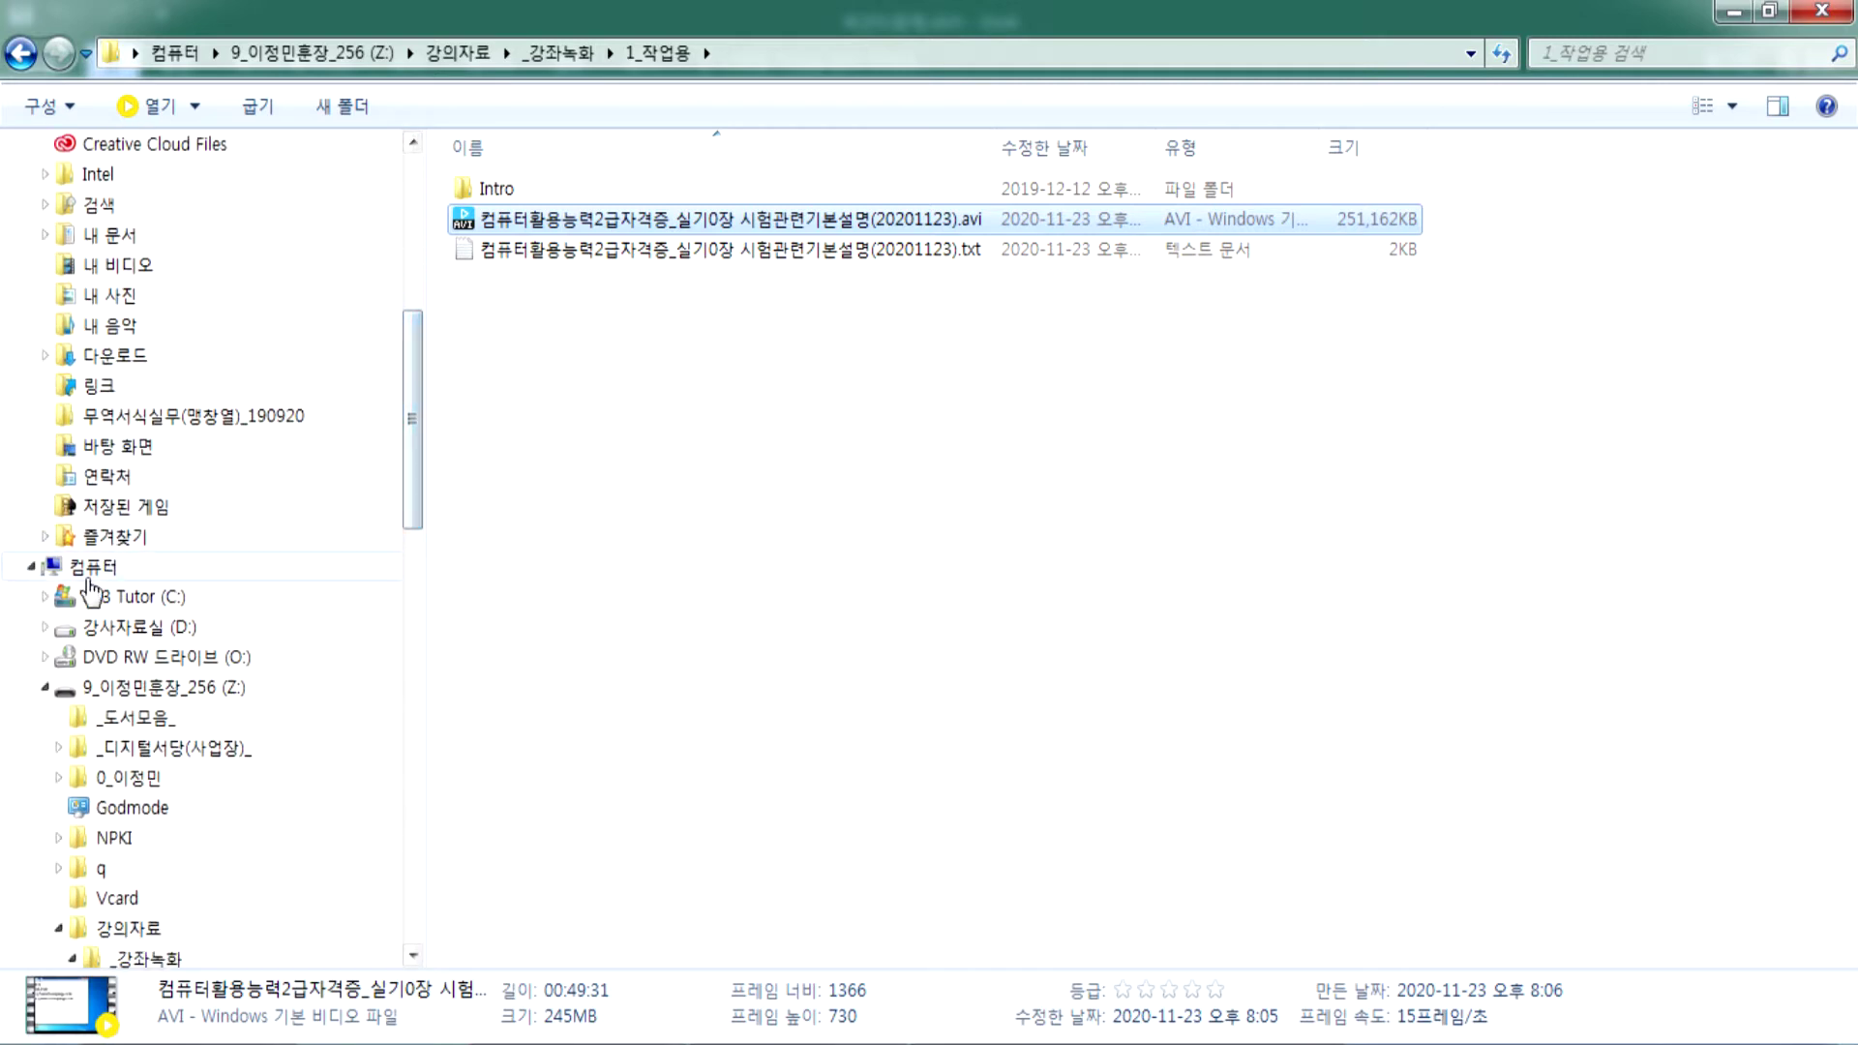
pyautogui.click(225, 566)
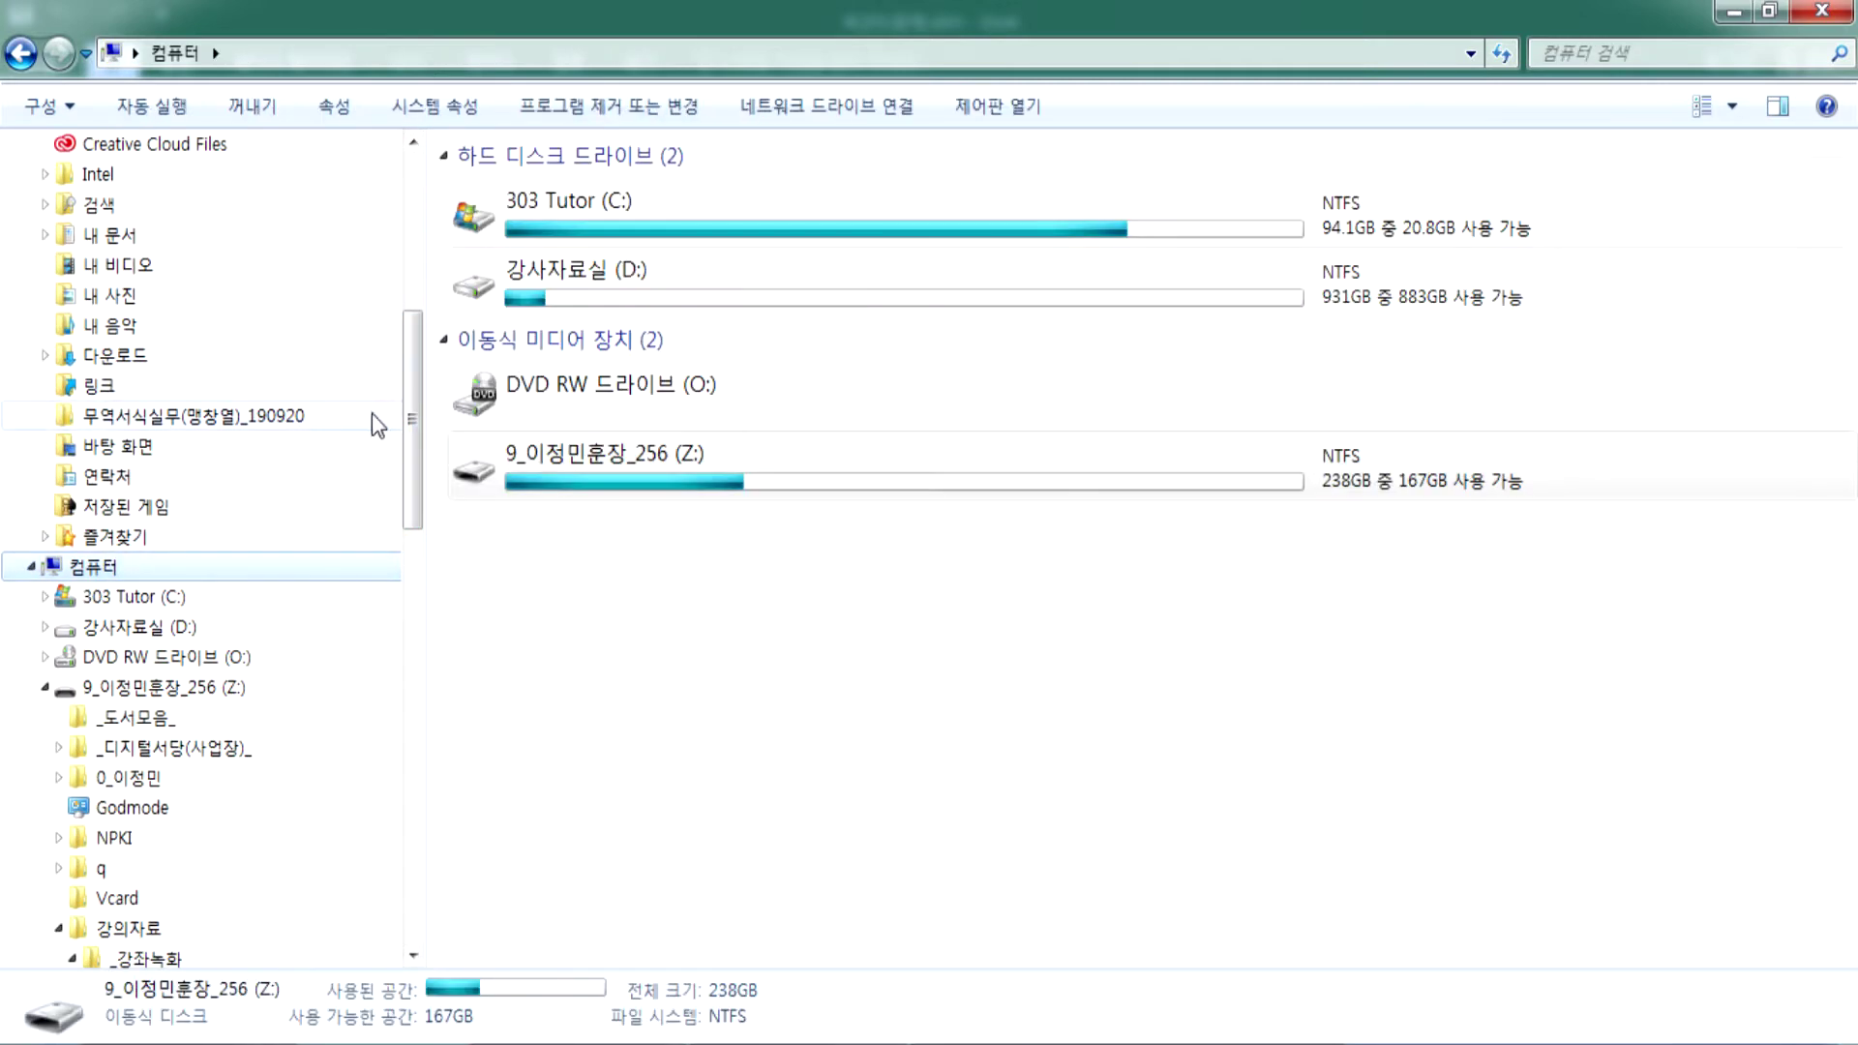
pyautogui.doubleClick(608, 198)
pyautogui.click(491, 466)
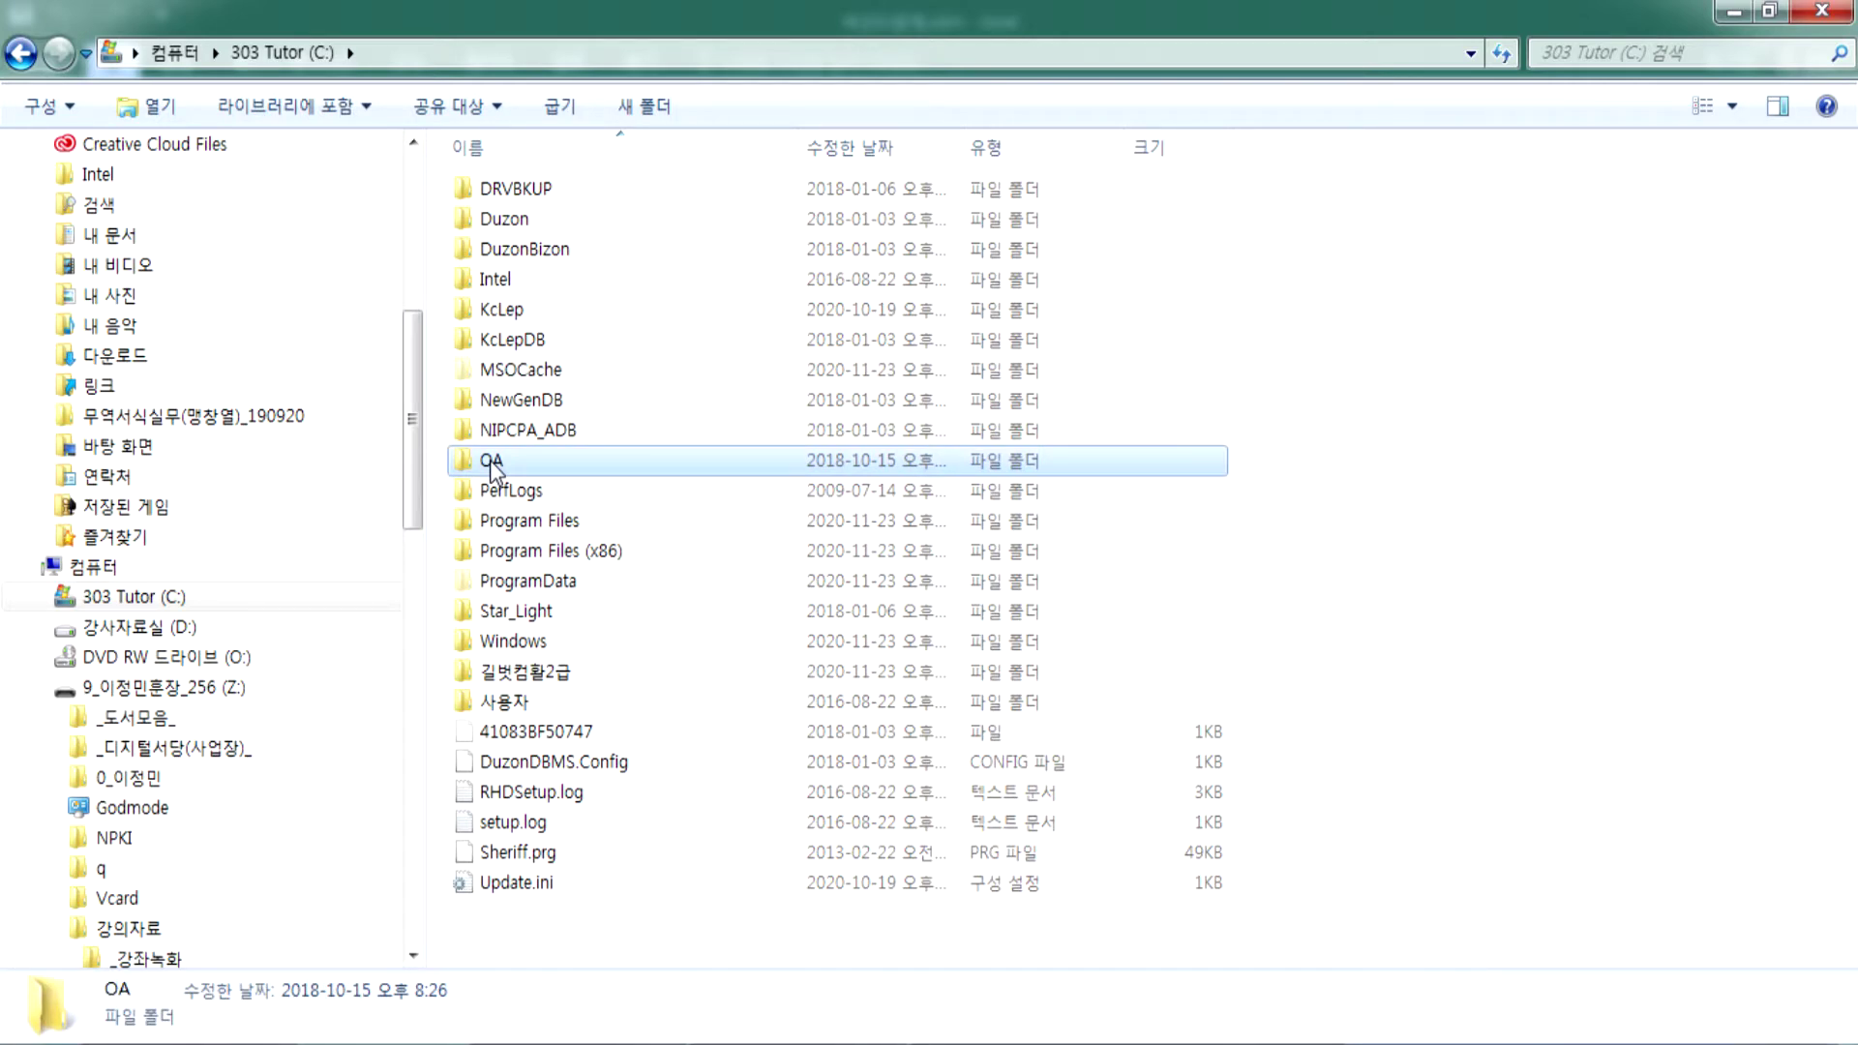
pyautogui.doubleClick(491, 465)
pyautogui.moveTo(515, 251); pyautogui.dragTo(829, 482)
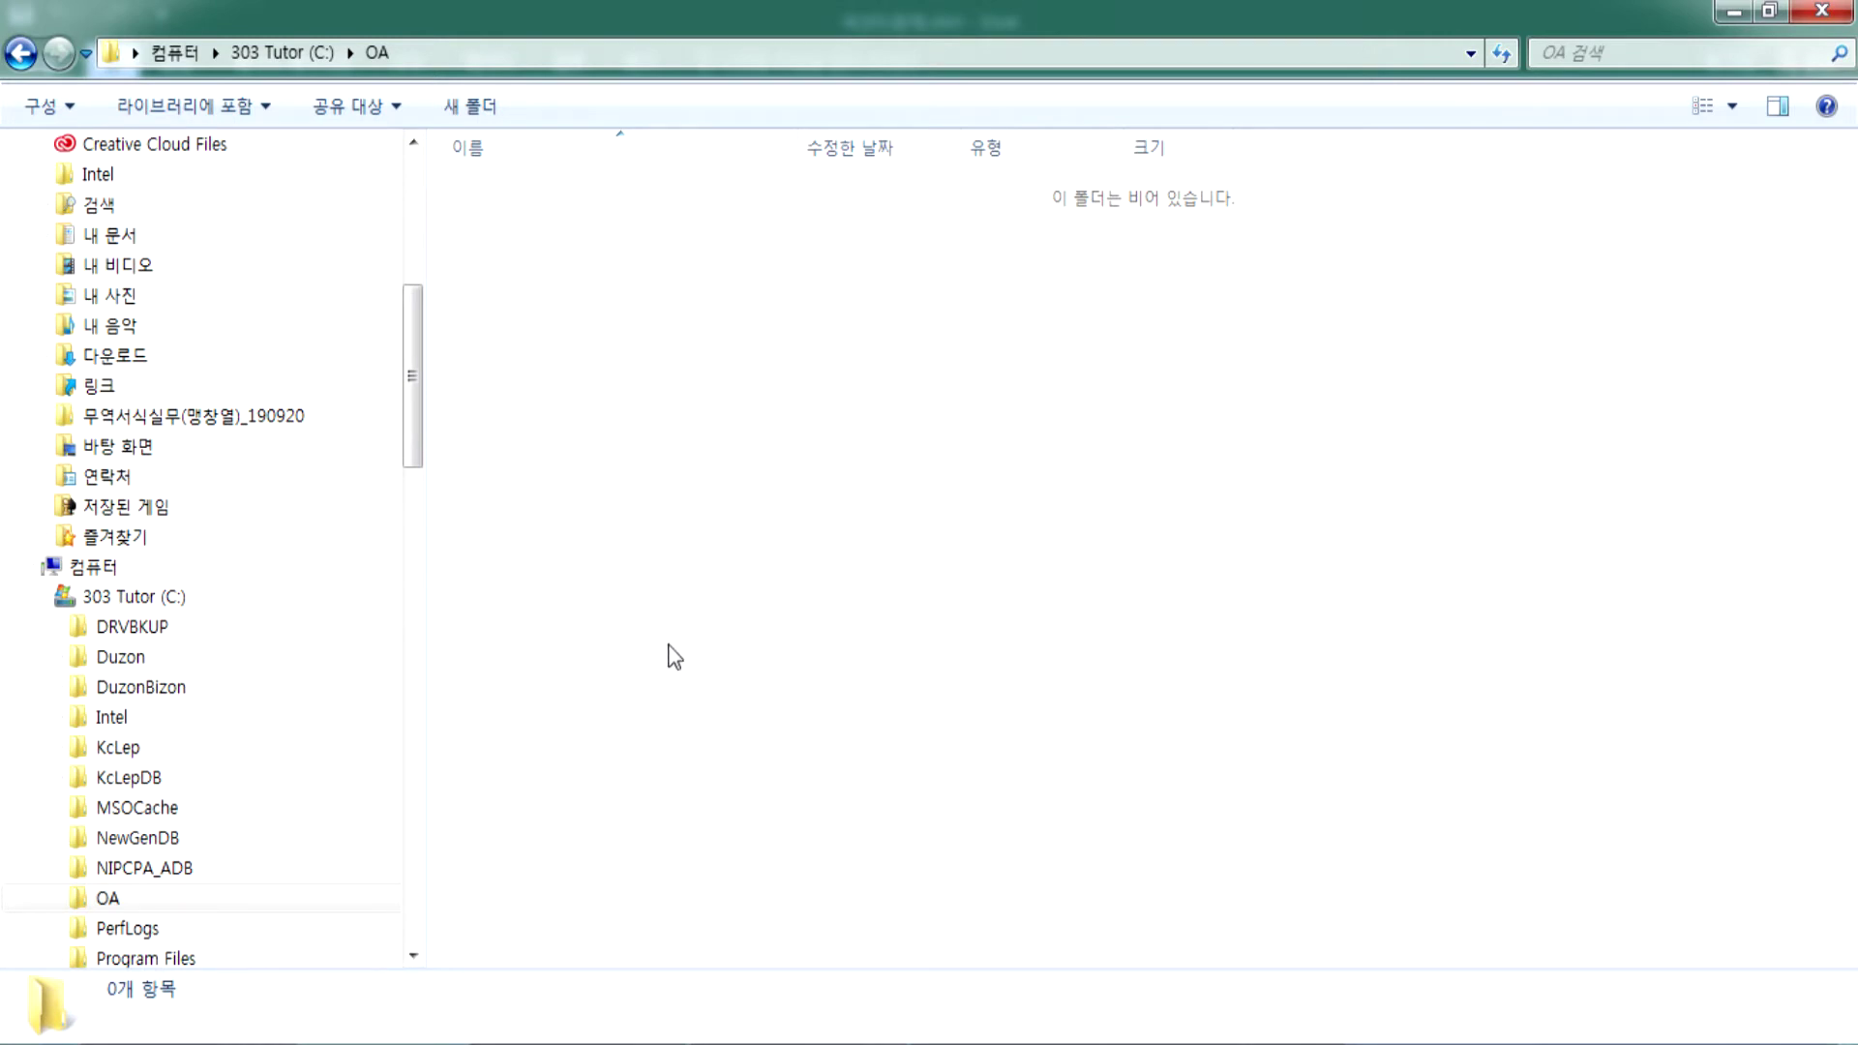
pyautogui.click(42, 597)
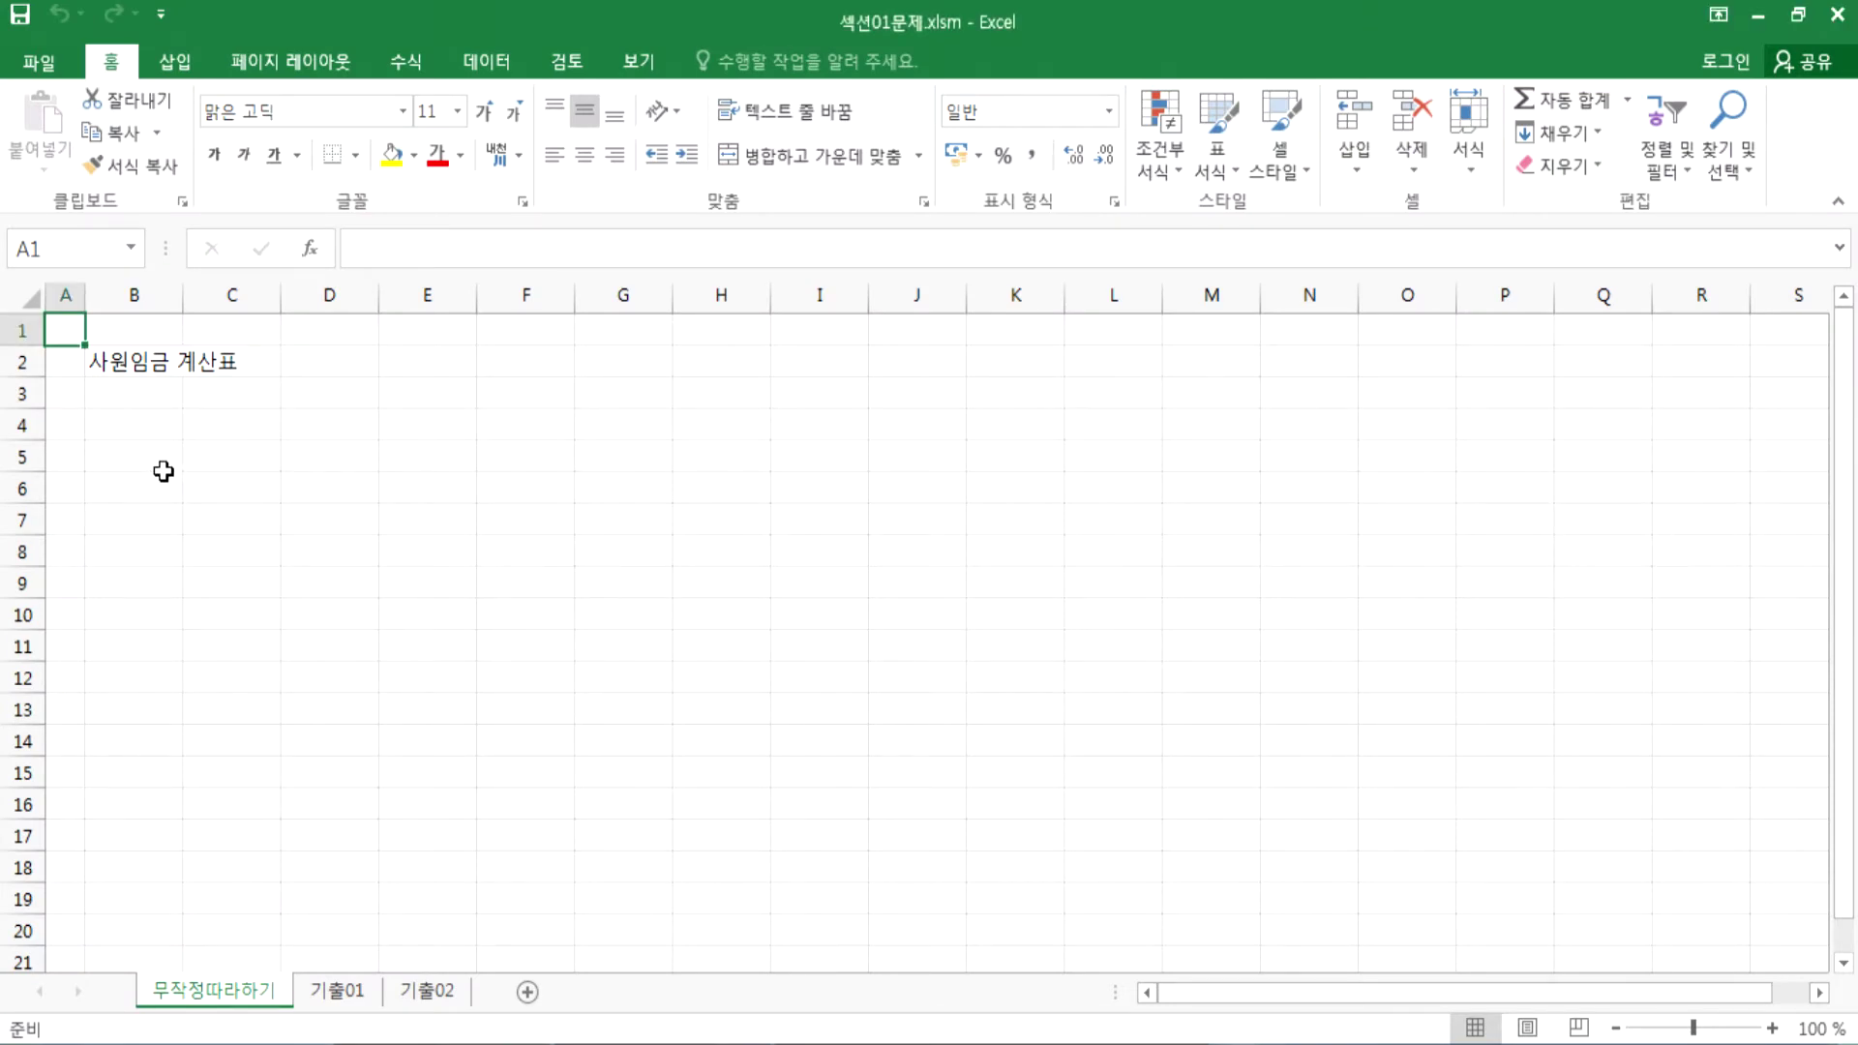
# Step: Select cell B4, highlight the words 텍스트 파일 in the Notepad notes, and return to the workbook
pyautogui.click(143, 435)
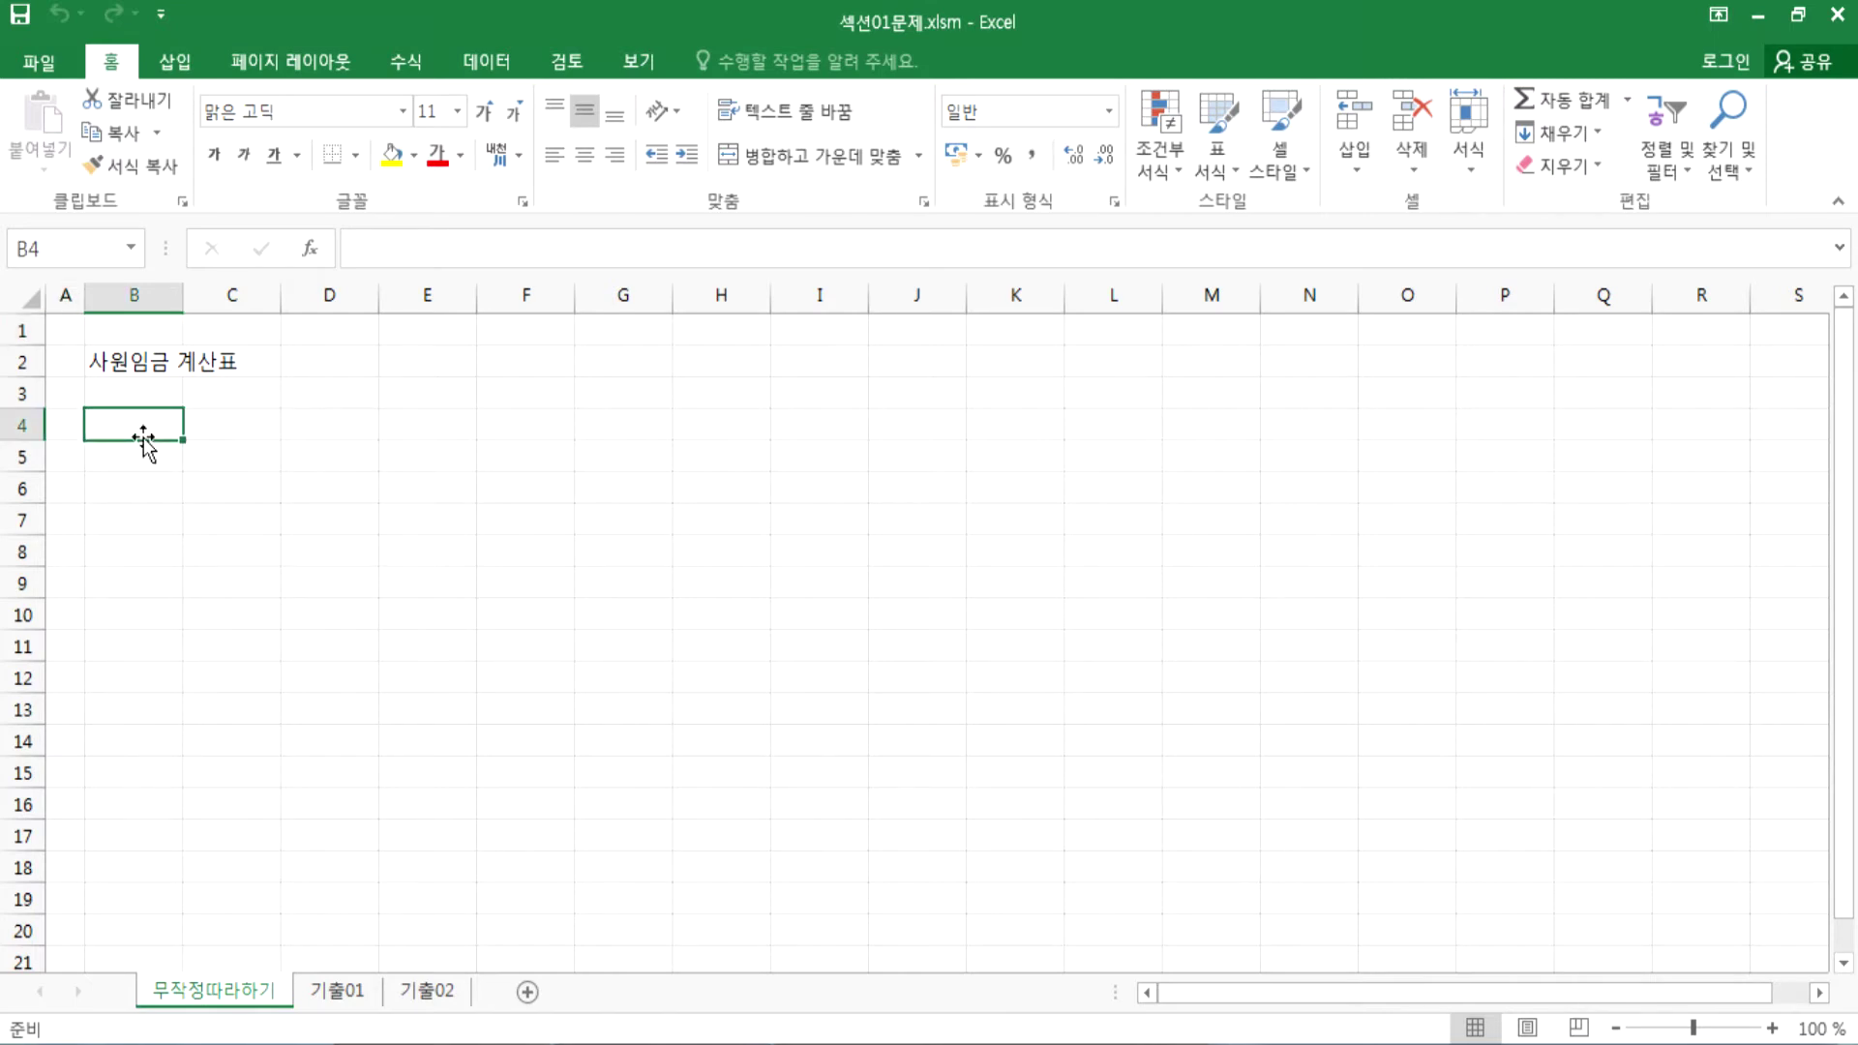
pyautogui.click(510, 1044)
pyautogui.moveTo(184, 317); pyautogui.dragTo(409, 322)
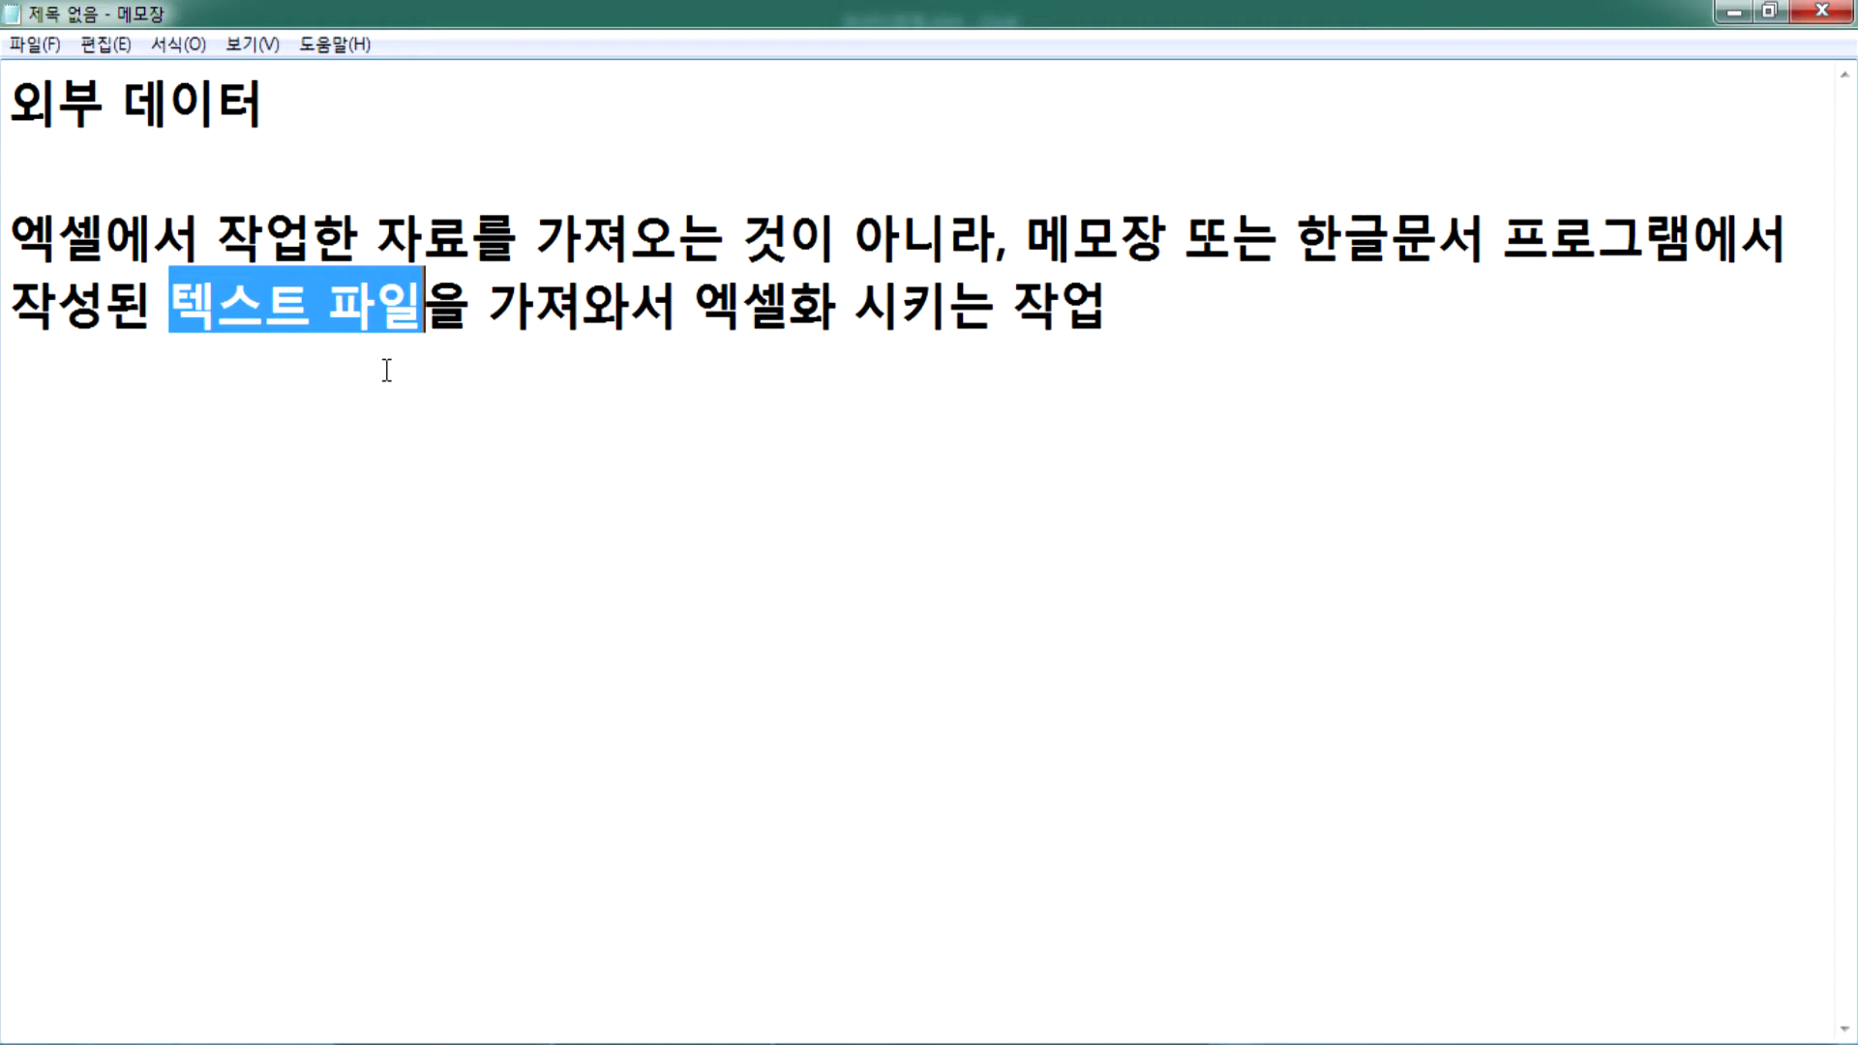
pyautogui.click(386, 370)
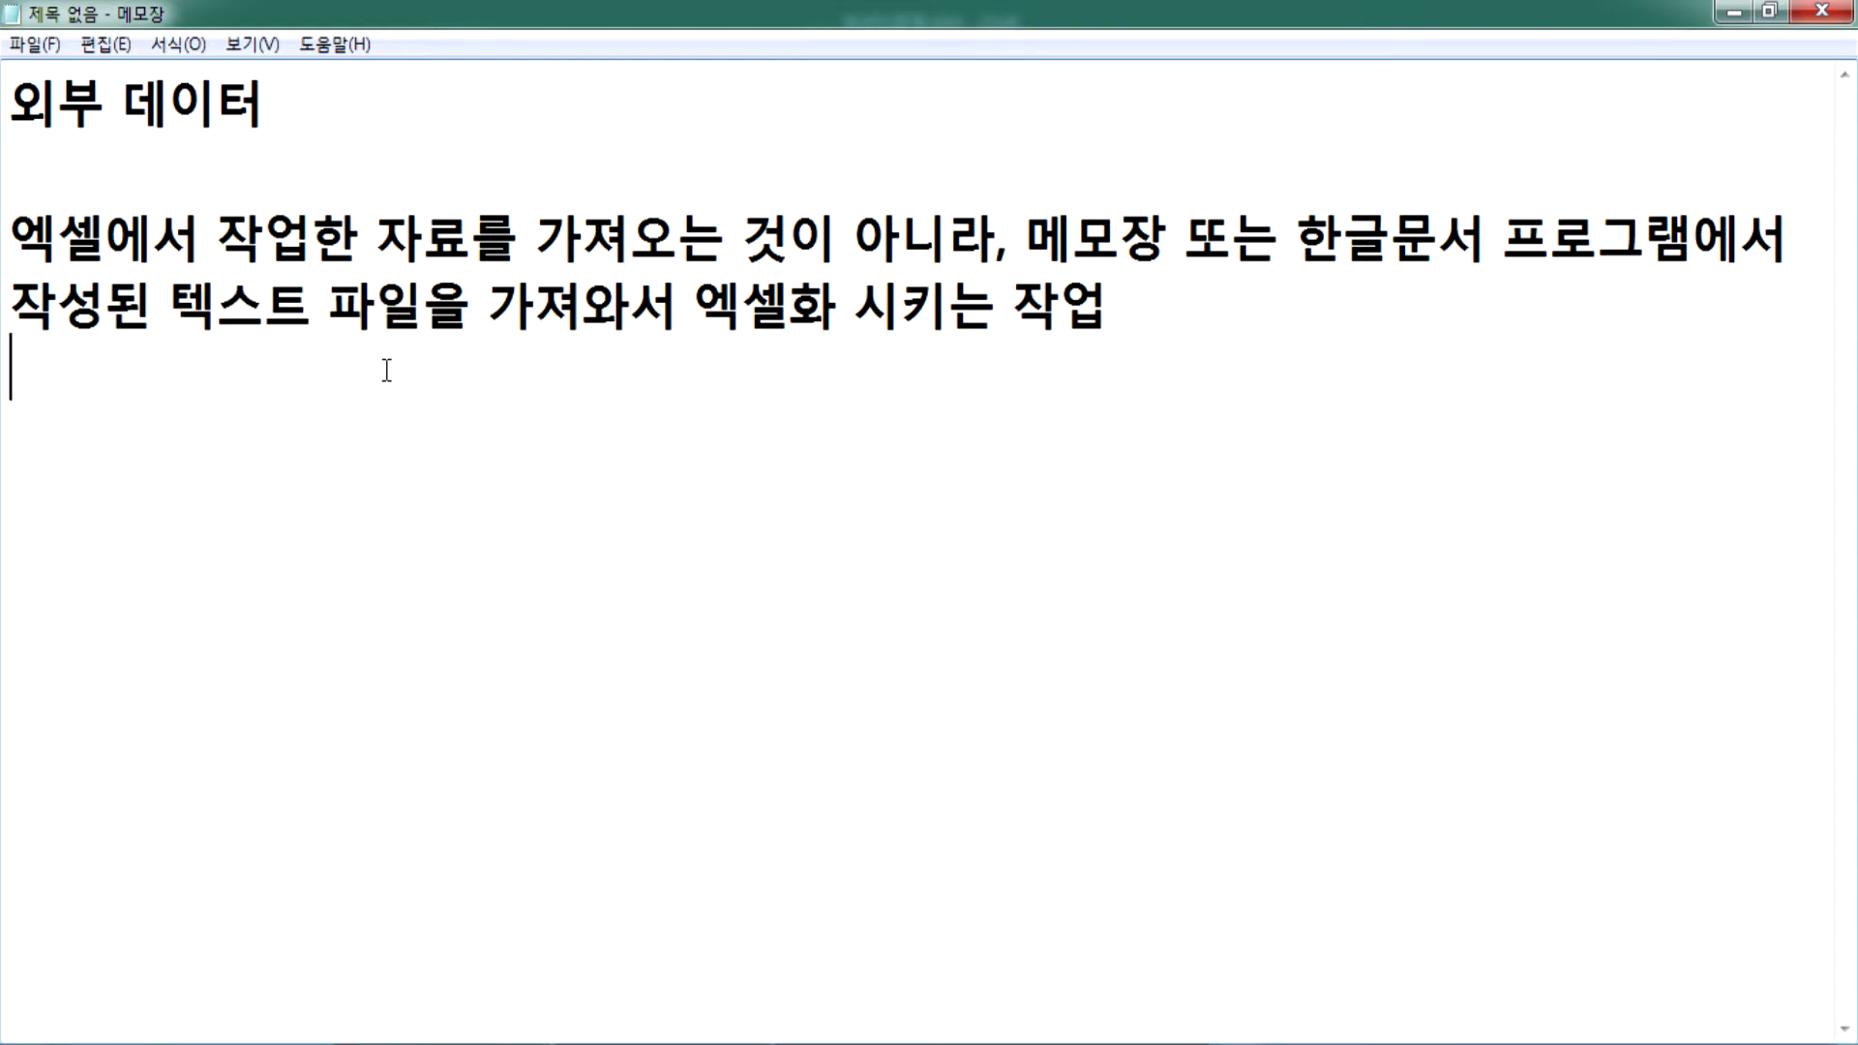
pyautogui.hotkey('alt', 'Tab')
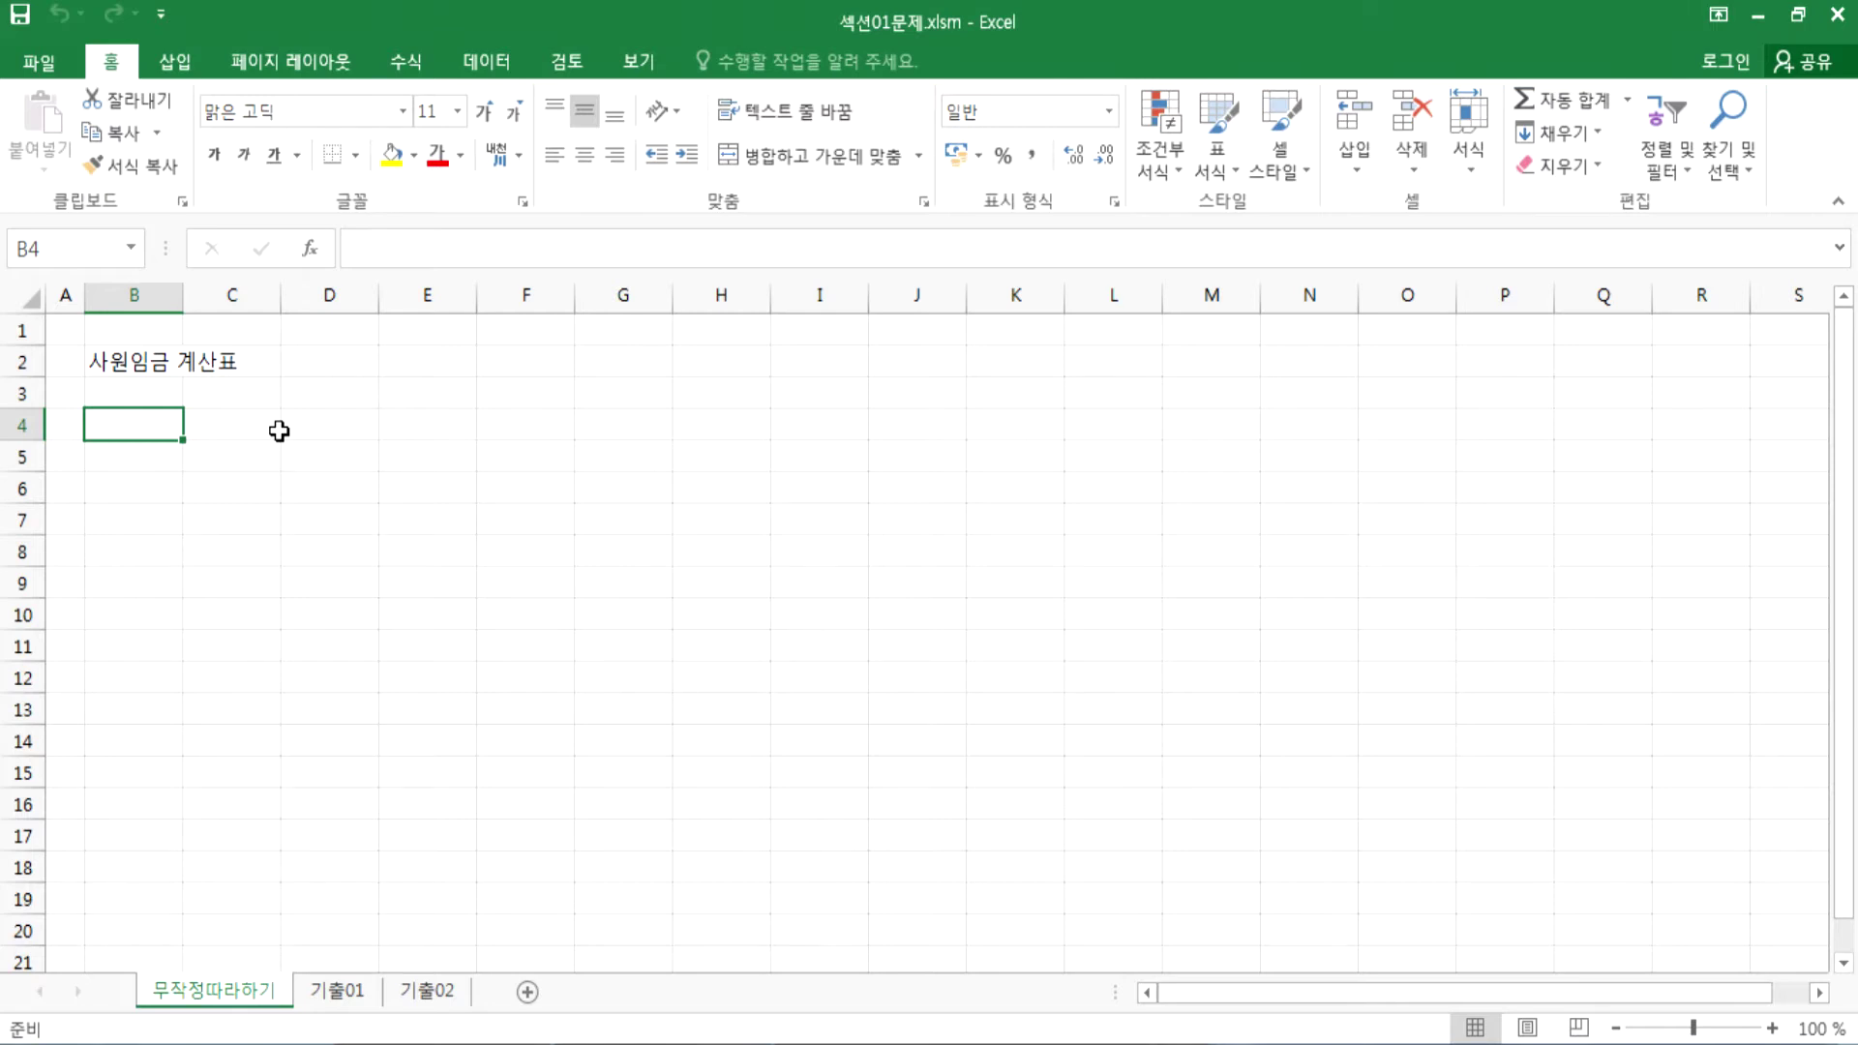
# Step: Start an external text data import using 사원임금계산표.txt from the 길벗컴활2급\01 섹션 folder
pyautogui.click(499, 64)
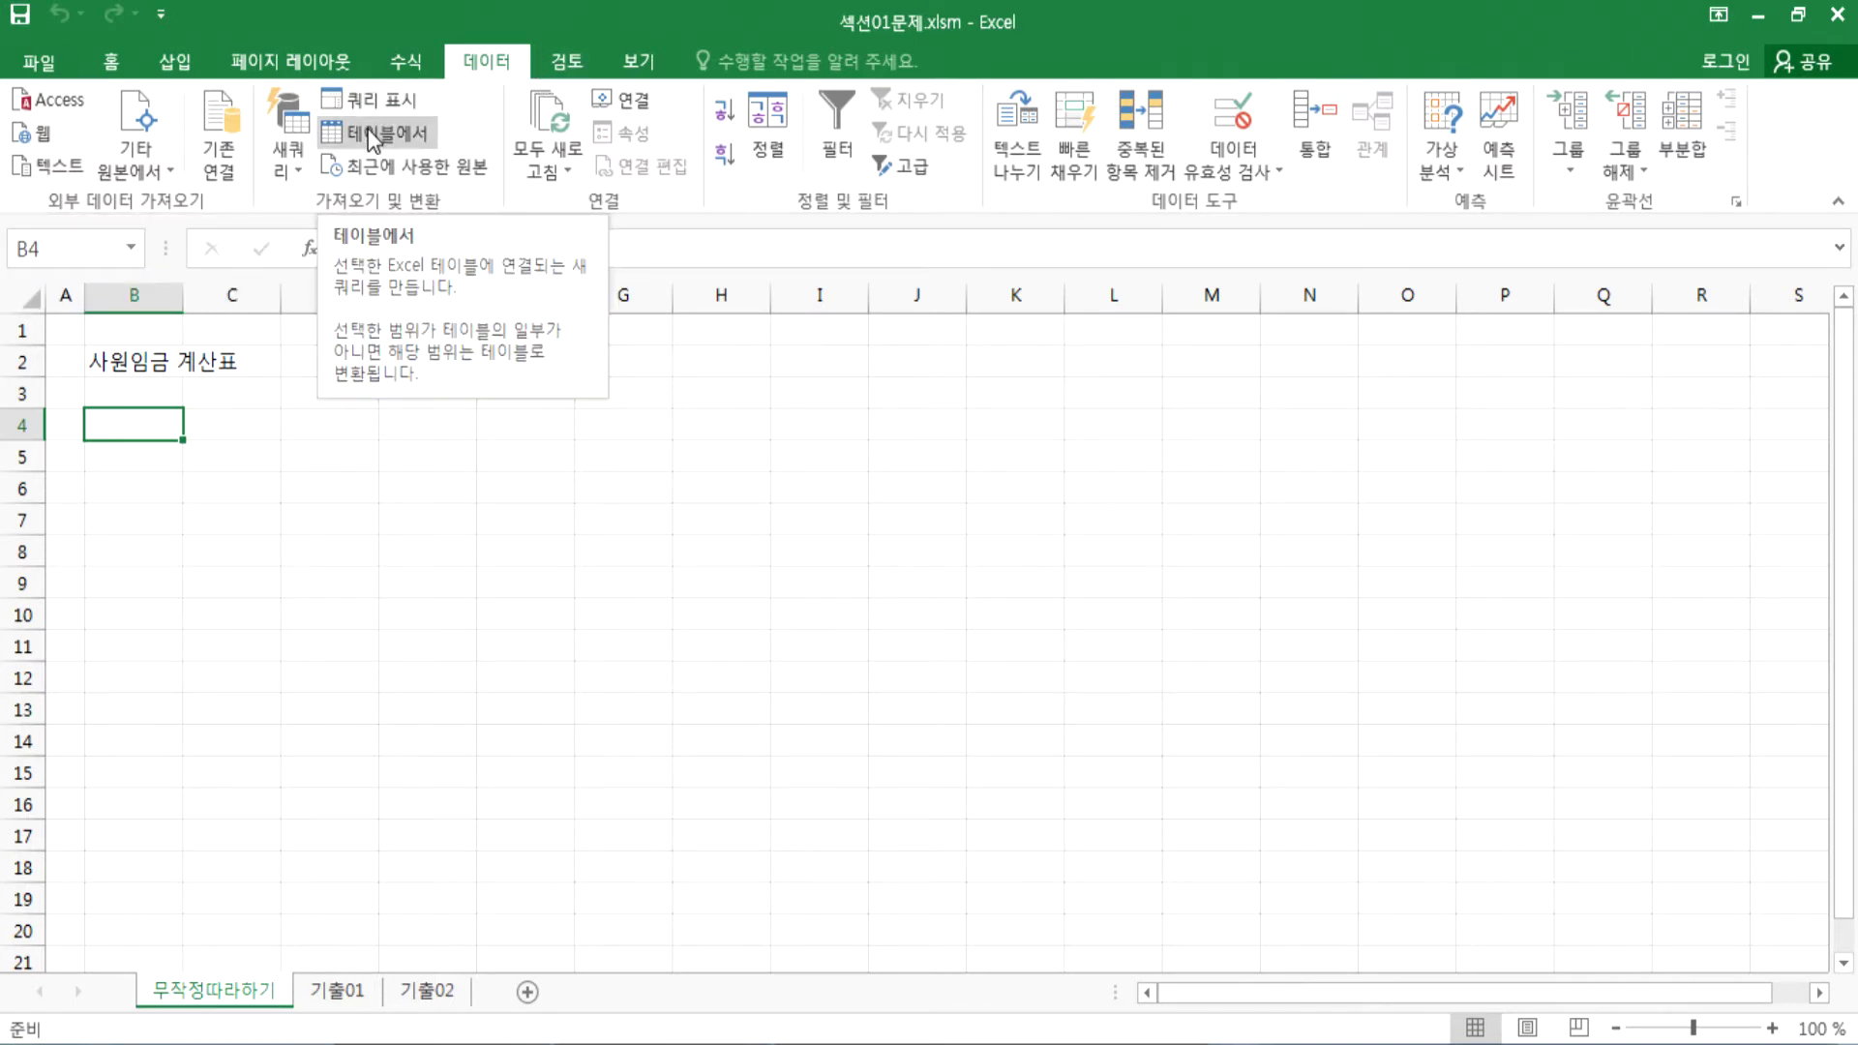
pyautogui.click(43, 172)
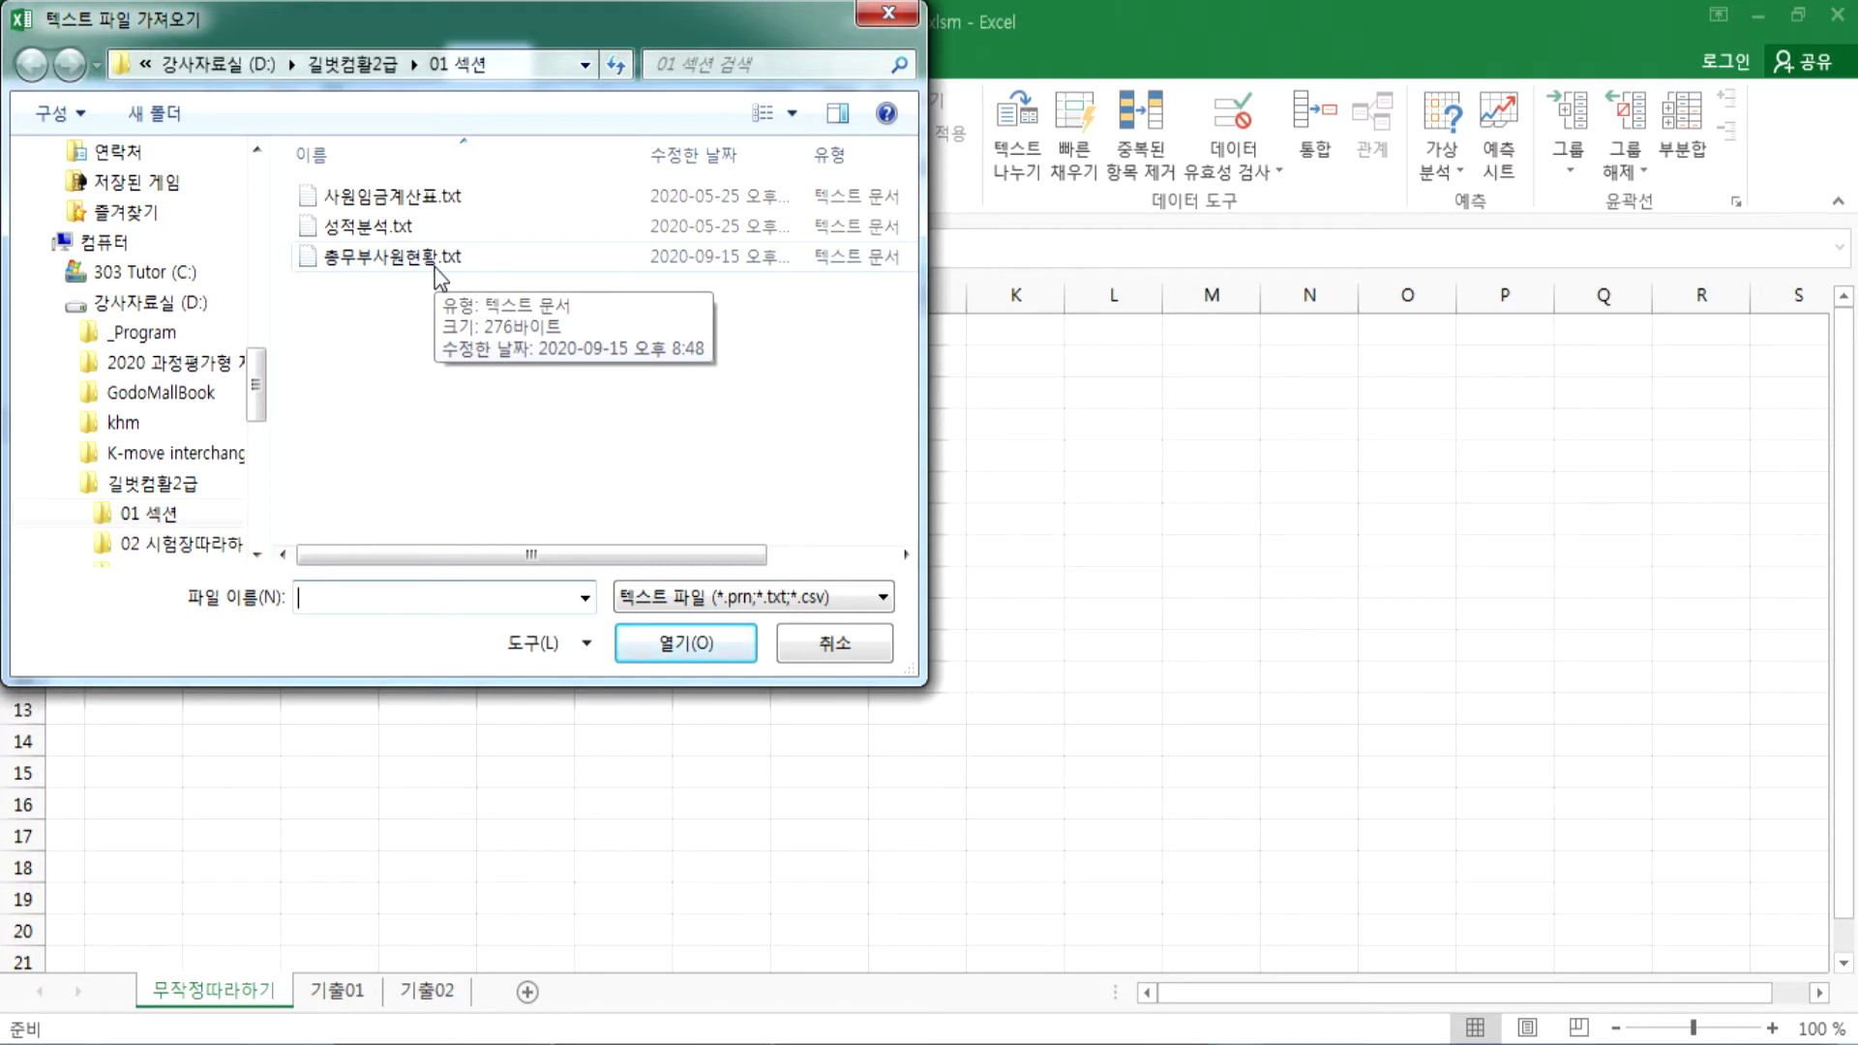
pyautogui.click(333, 195)
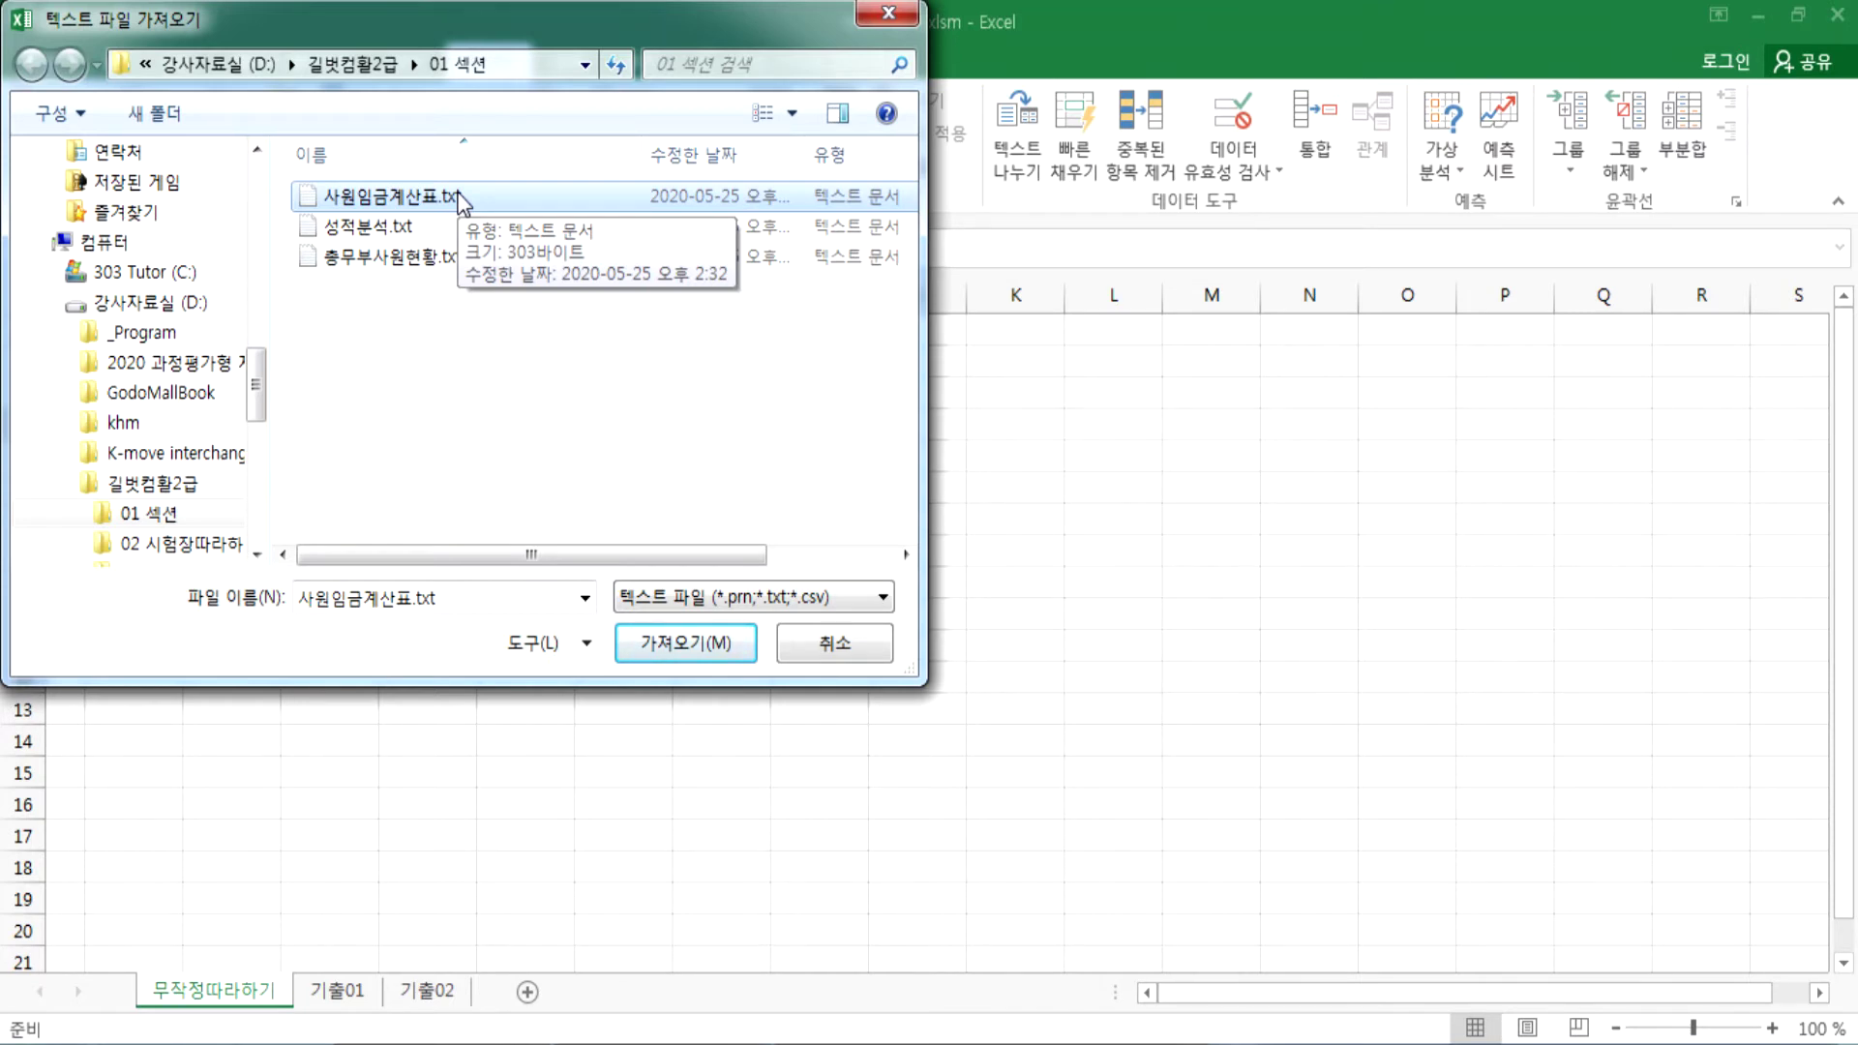
pyautogui.click(666, 653)
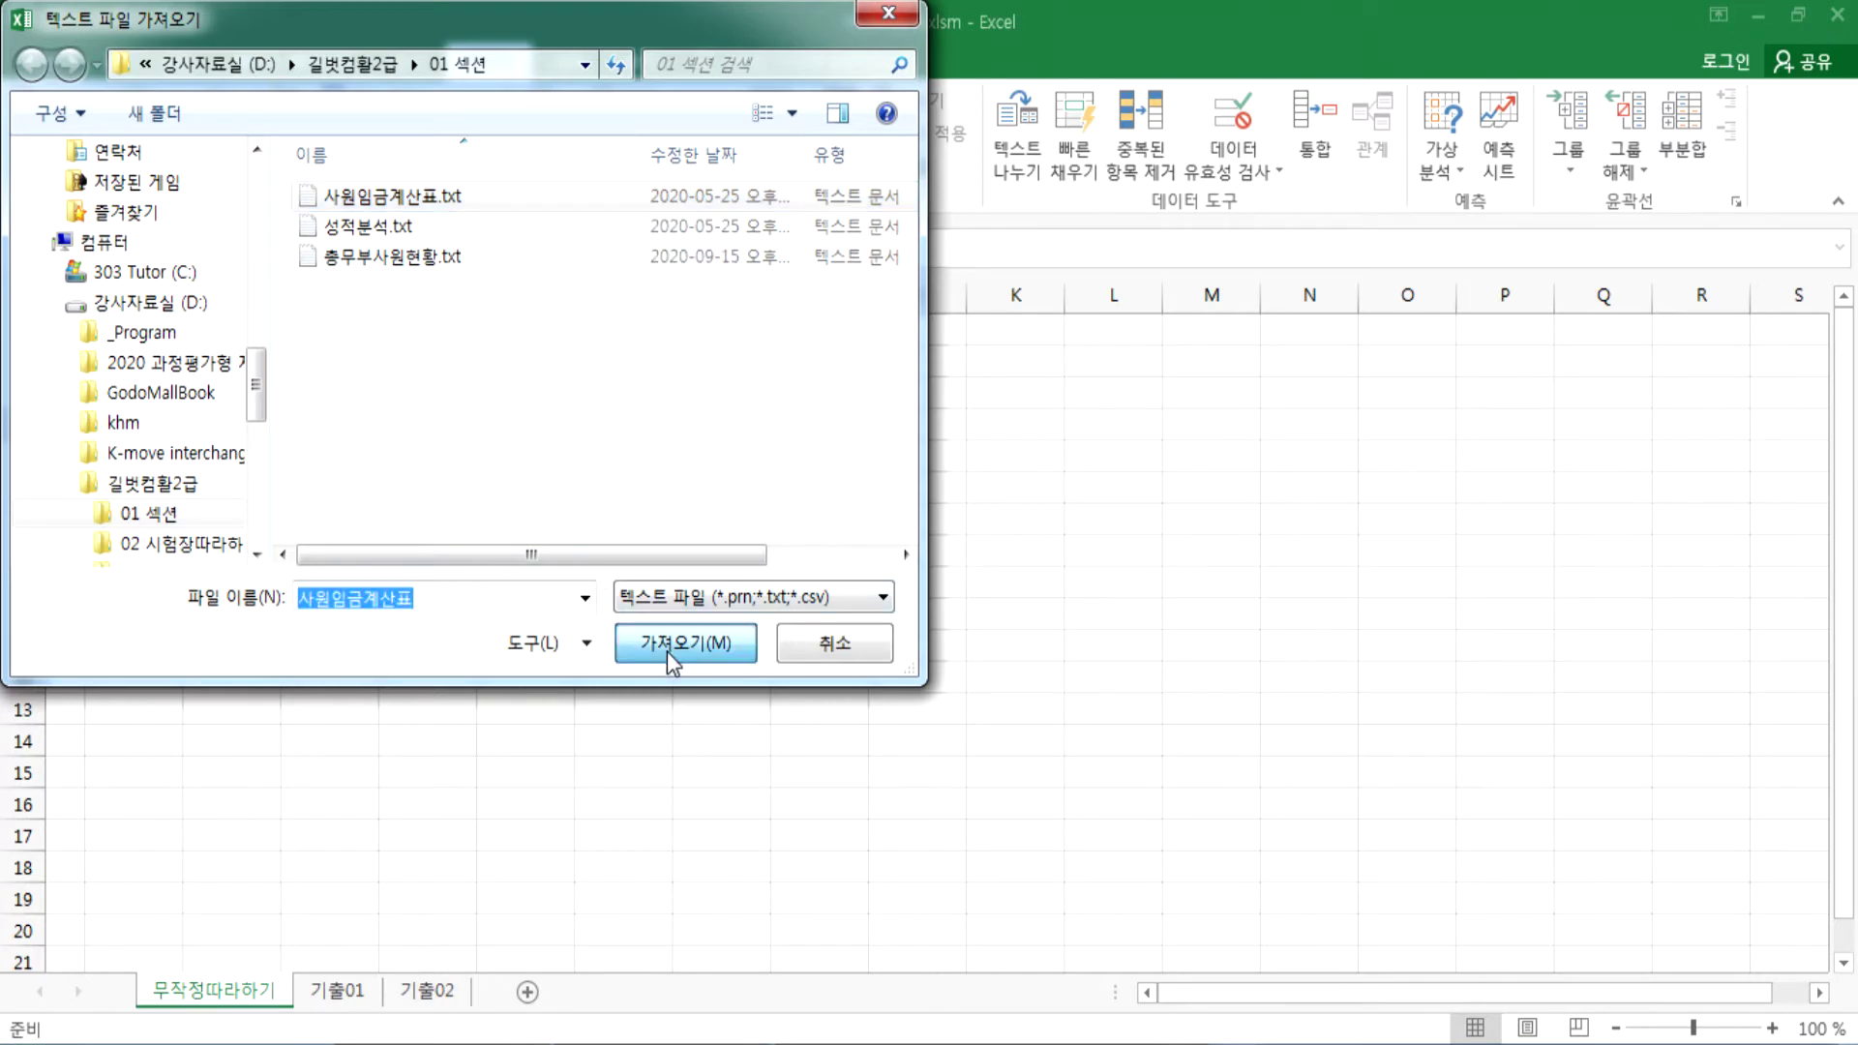
# Step: Set the source data type to delimited (구분 기호로 분리됨) and continue to the delimiter settings
pyautogui.moveTo(567, 341); pyautogui.dragTo(670, 207)
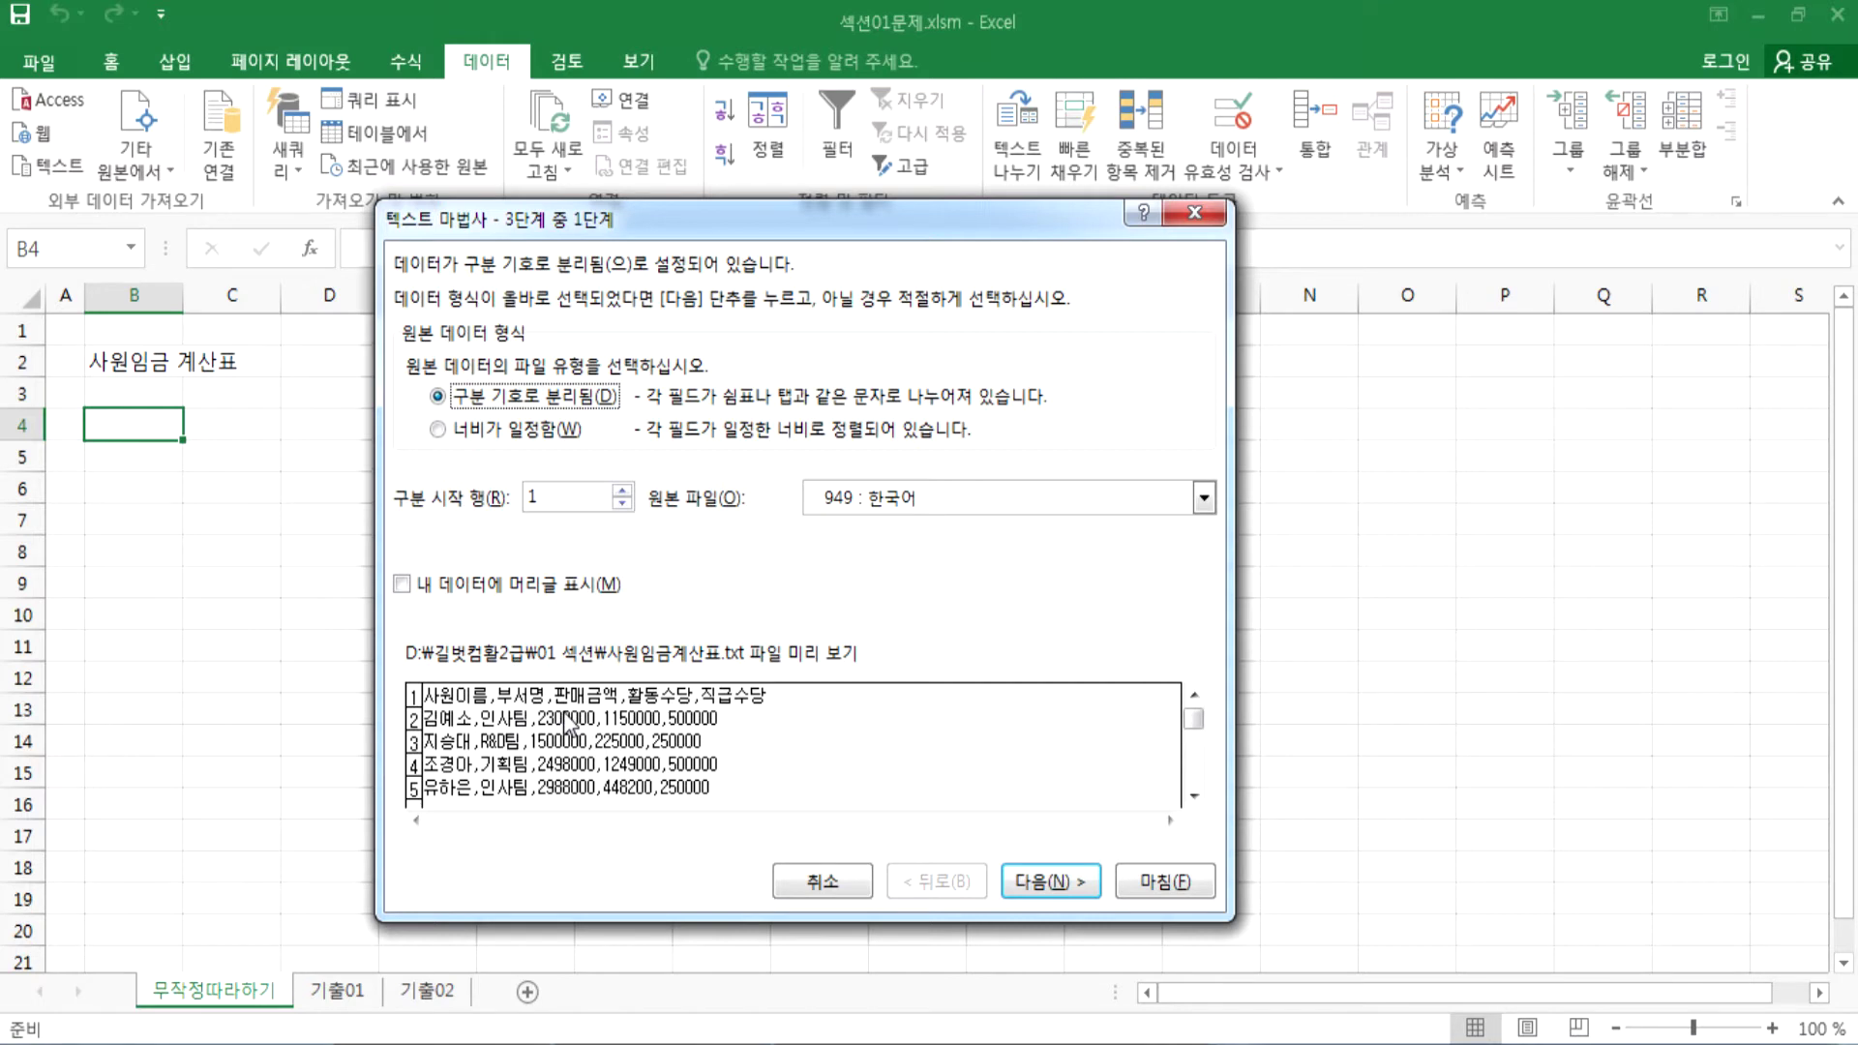
pyautogui.click(527, 441)
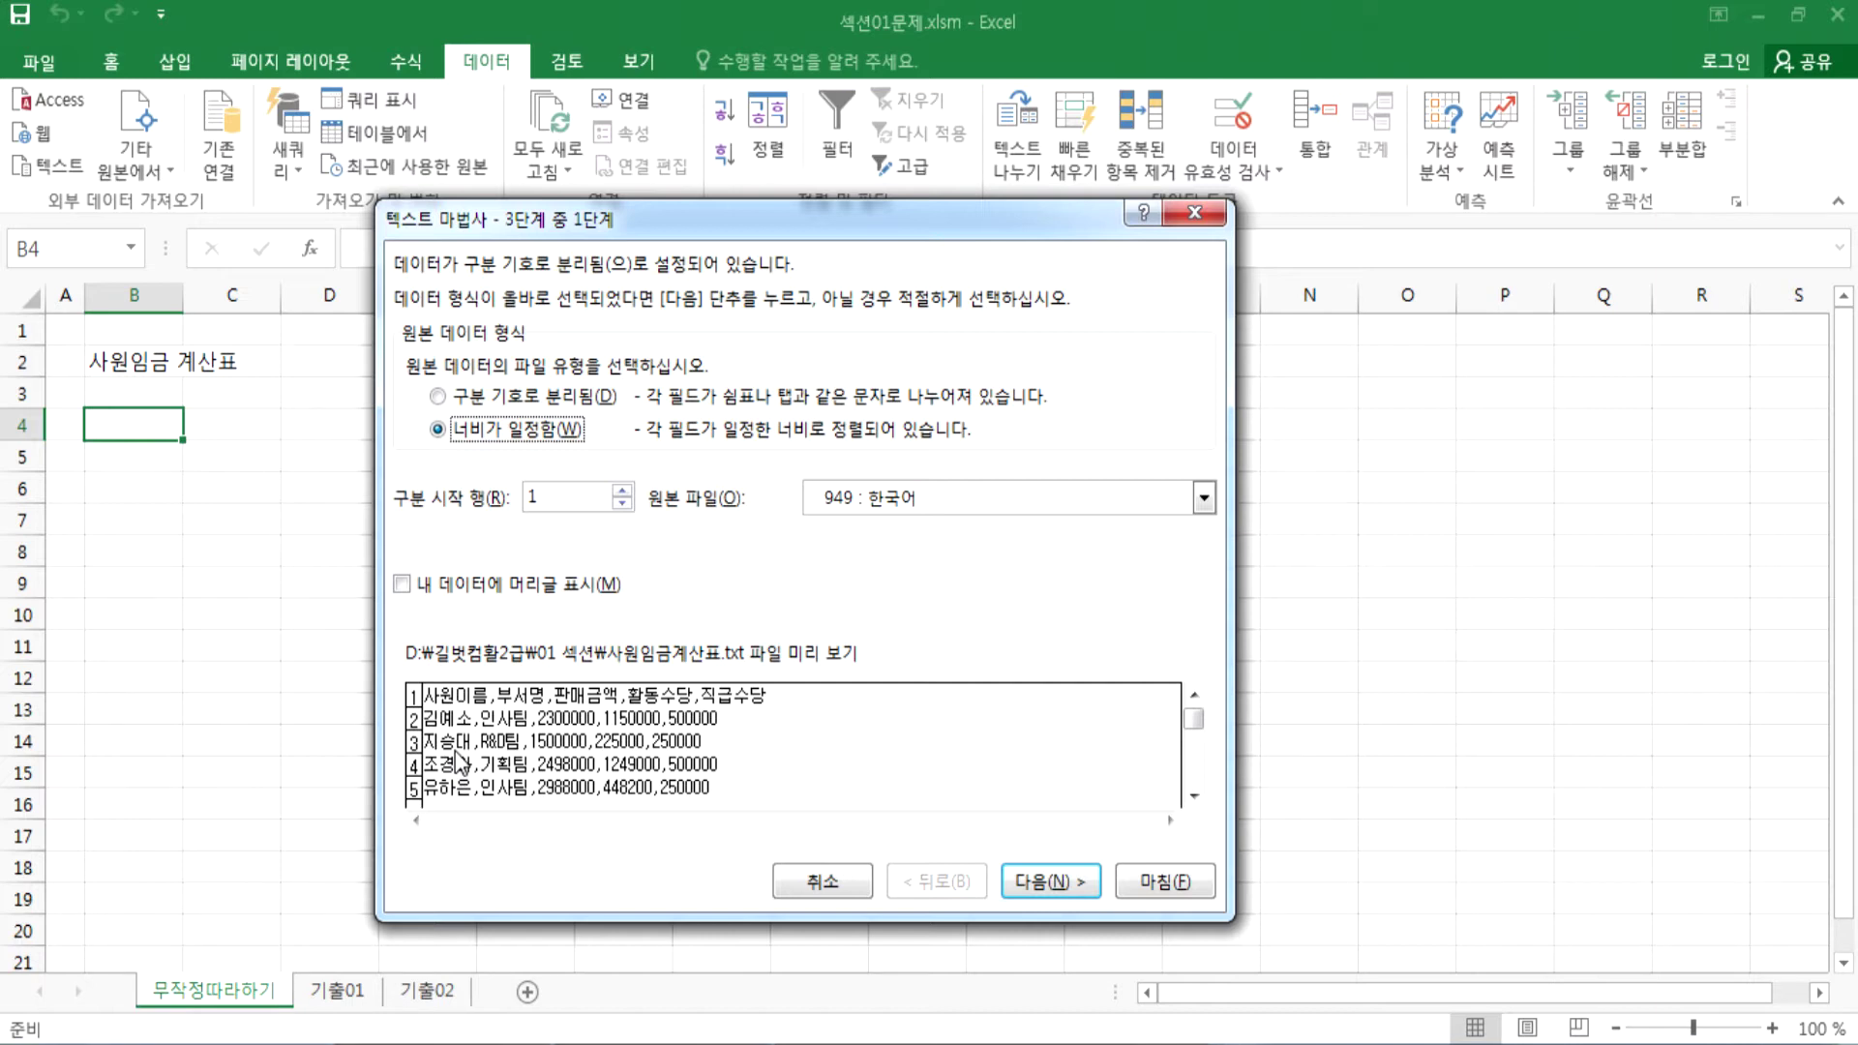
pyautogui.click(497, 398)
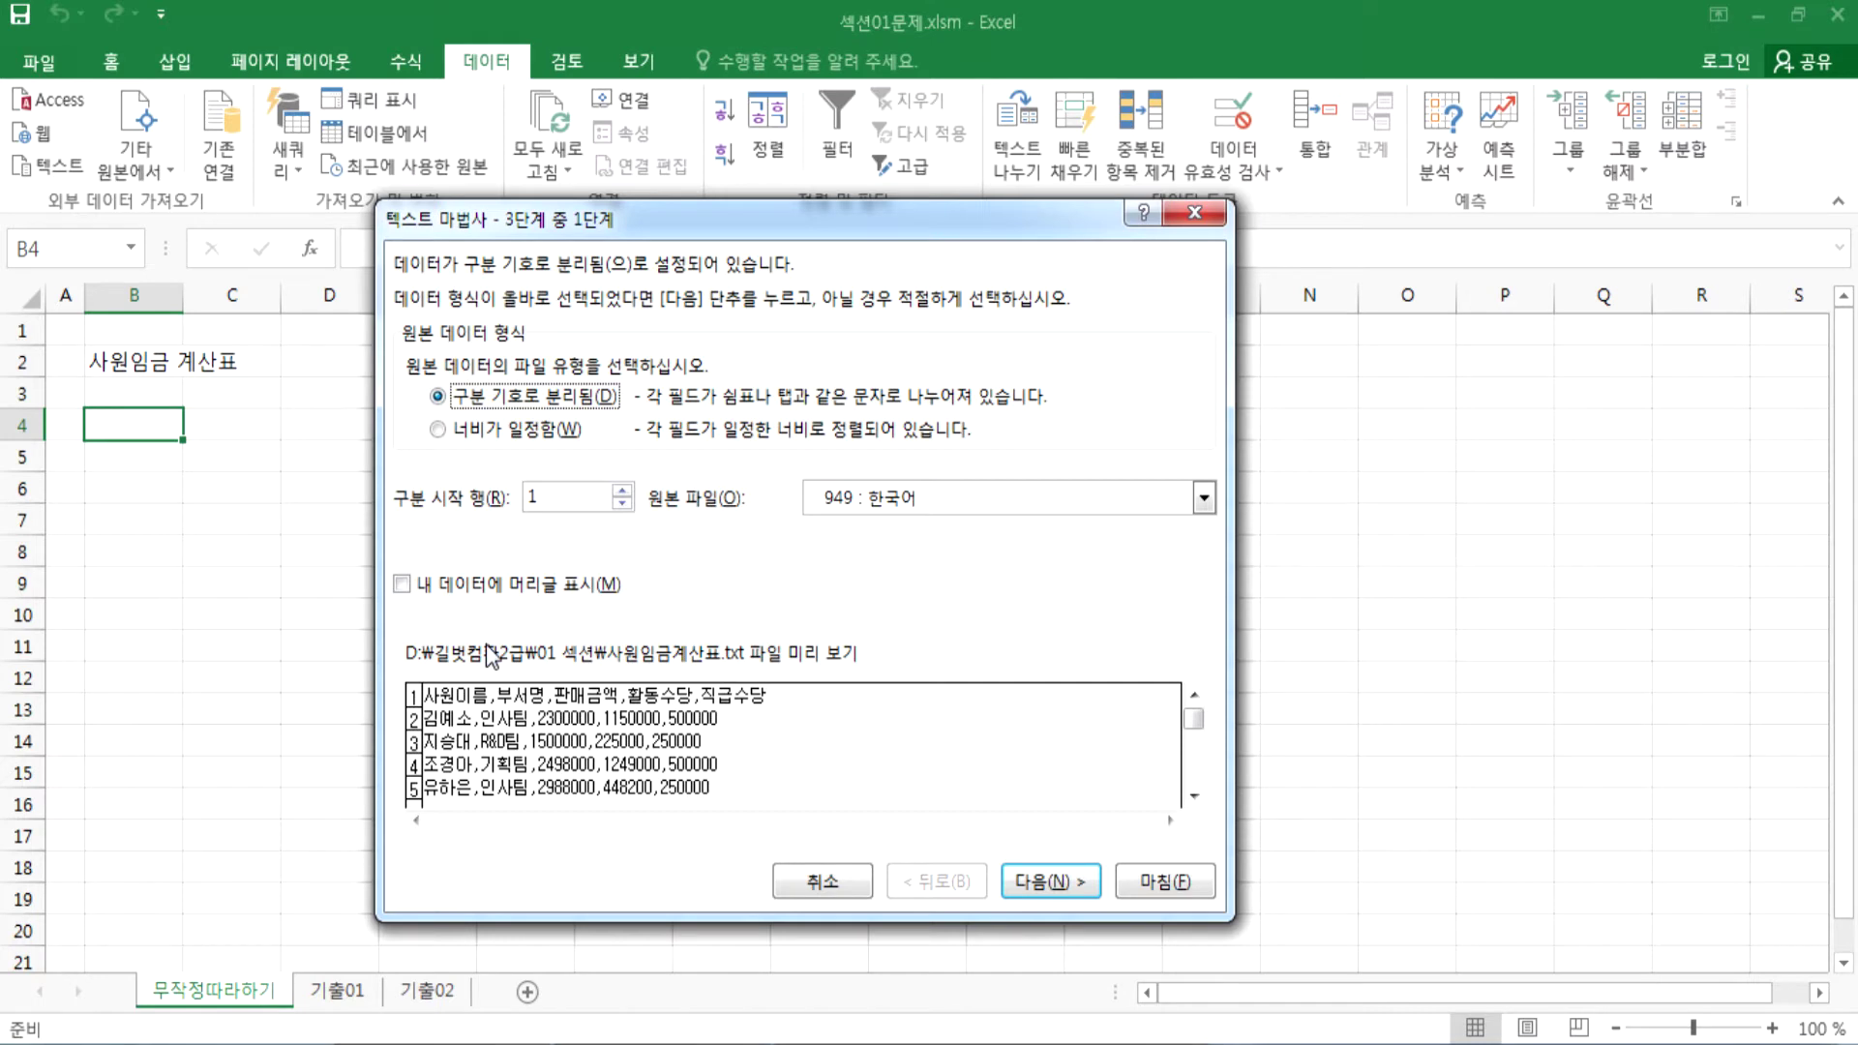
pyautogui.click(1051, 881)
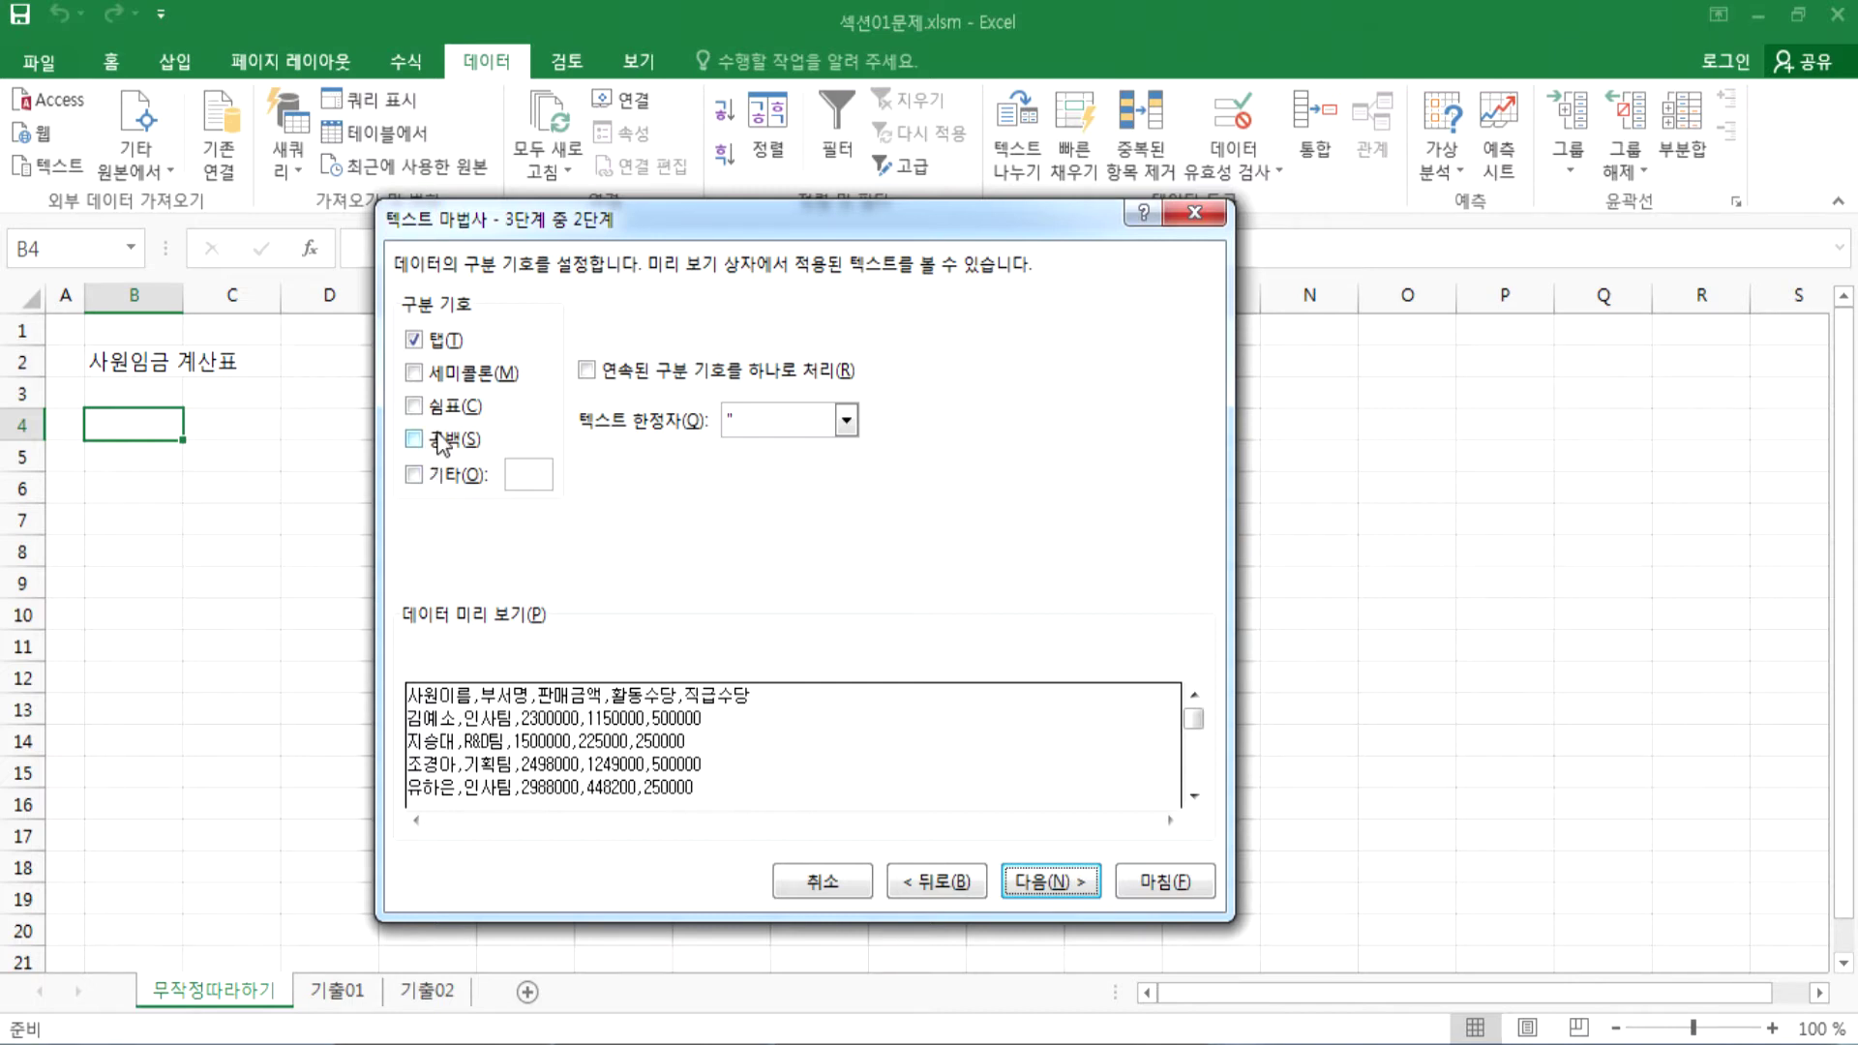
# Step: Turn off the Tab delimiter and turn on the Comma delimiter for the imported text
pyautogui.click(415, 340)
pyautogui.click(414, 341)
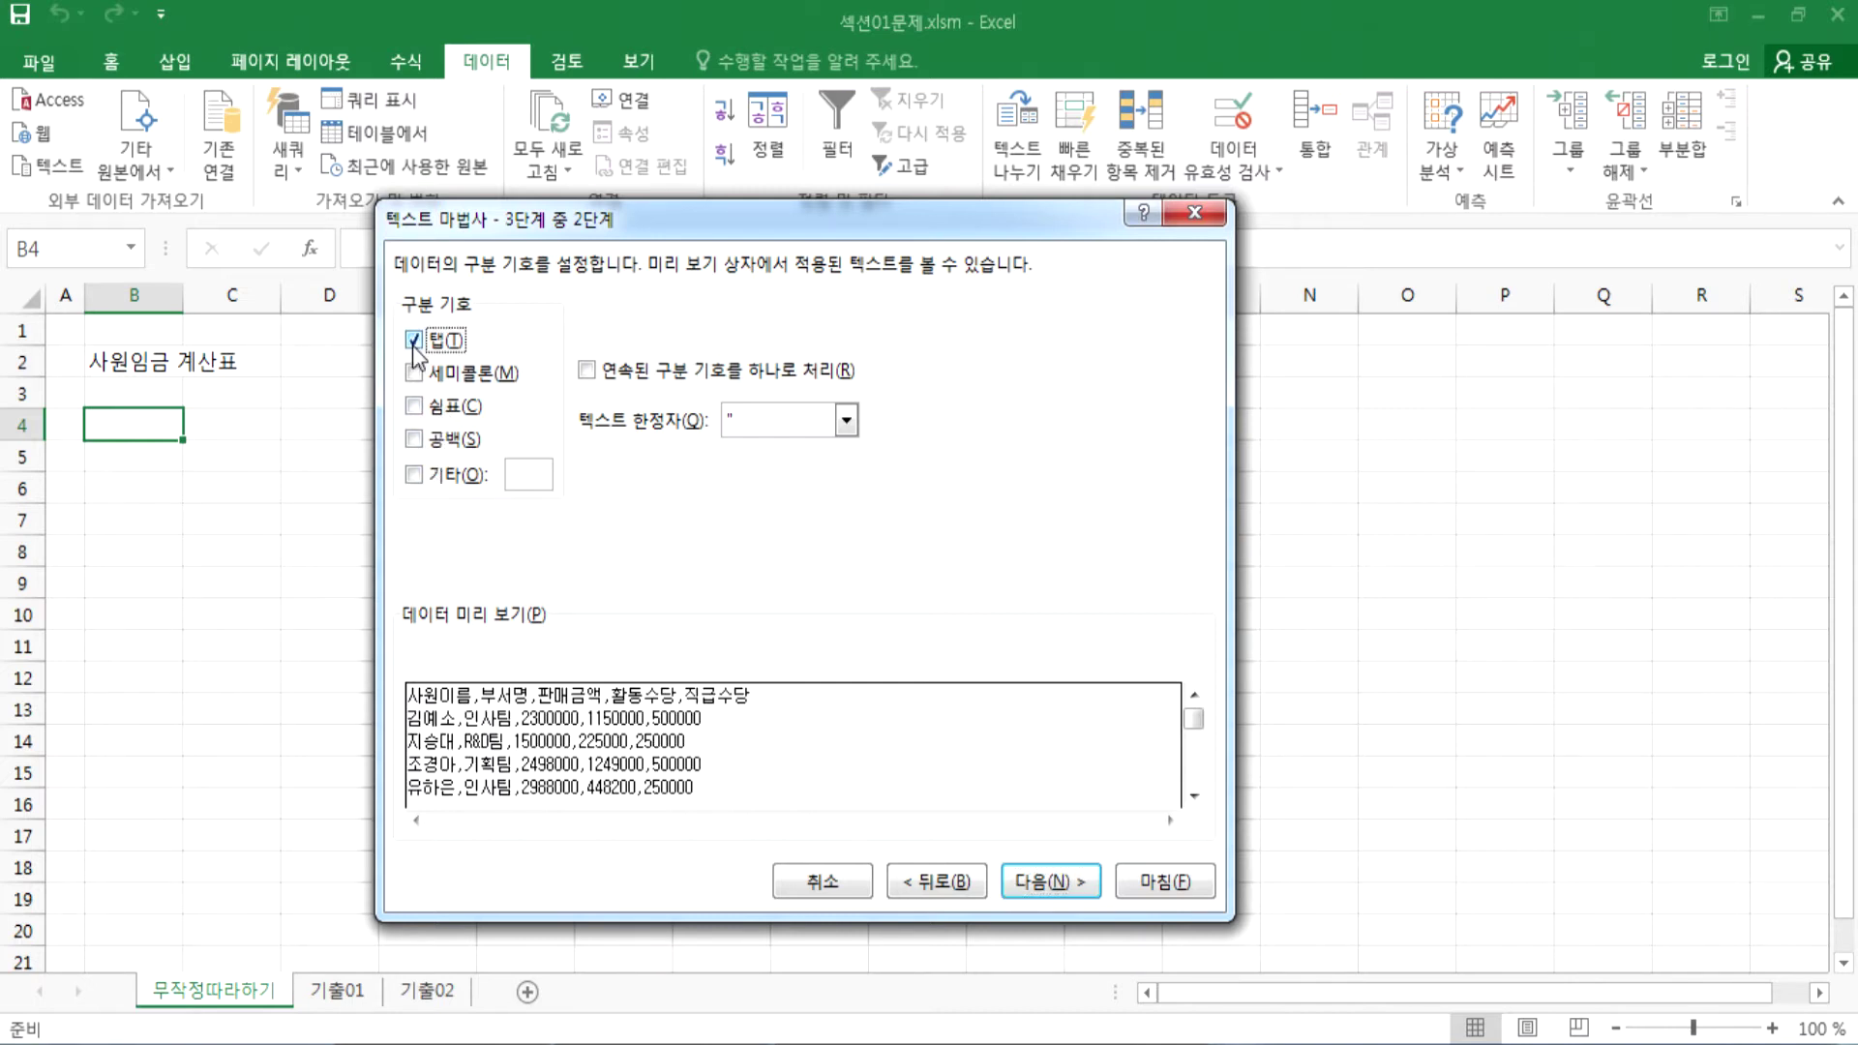
pyautogui.click(414, 341)
pyautogui.click(414, 406)
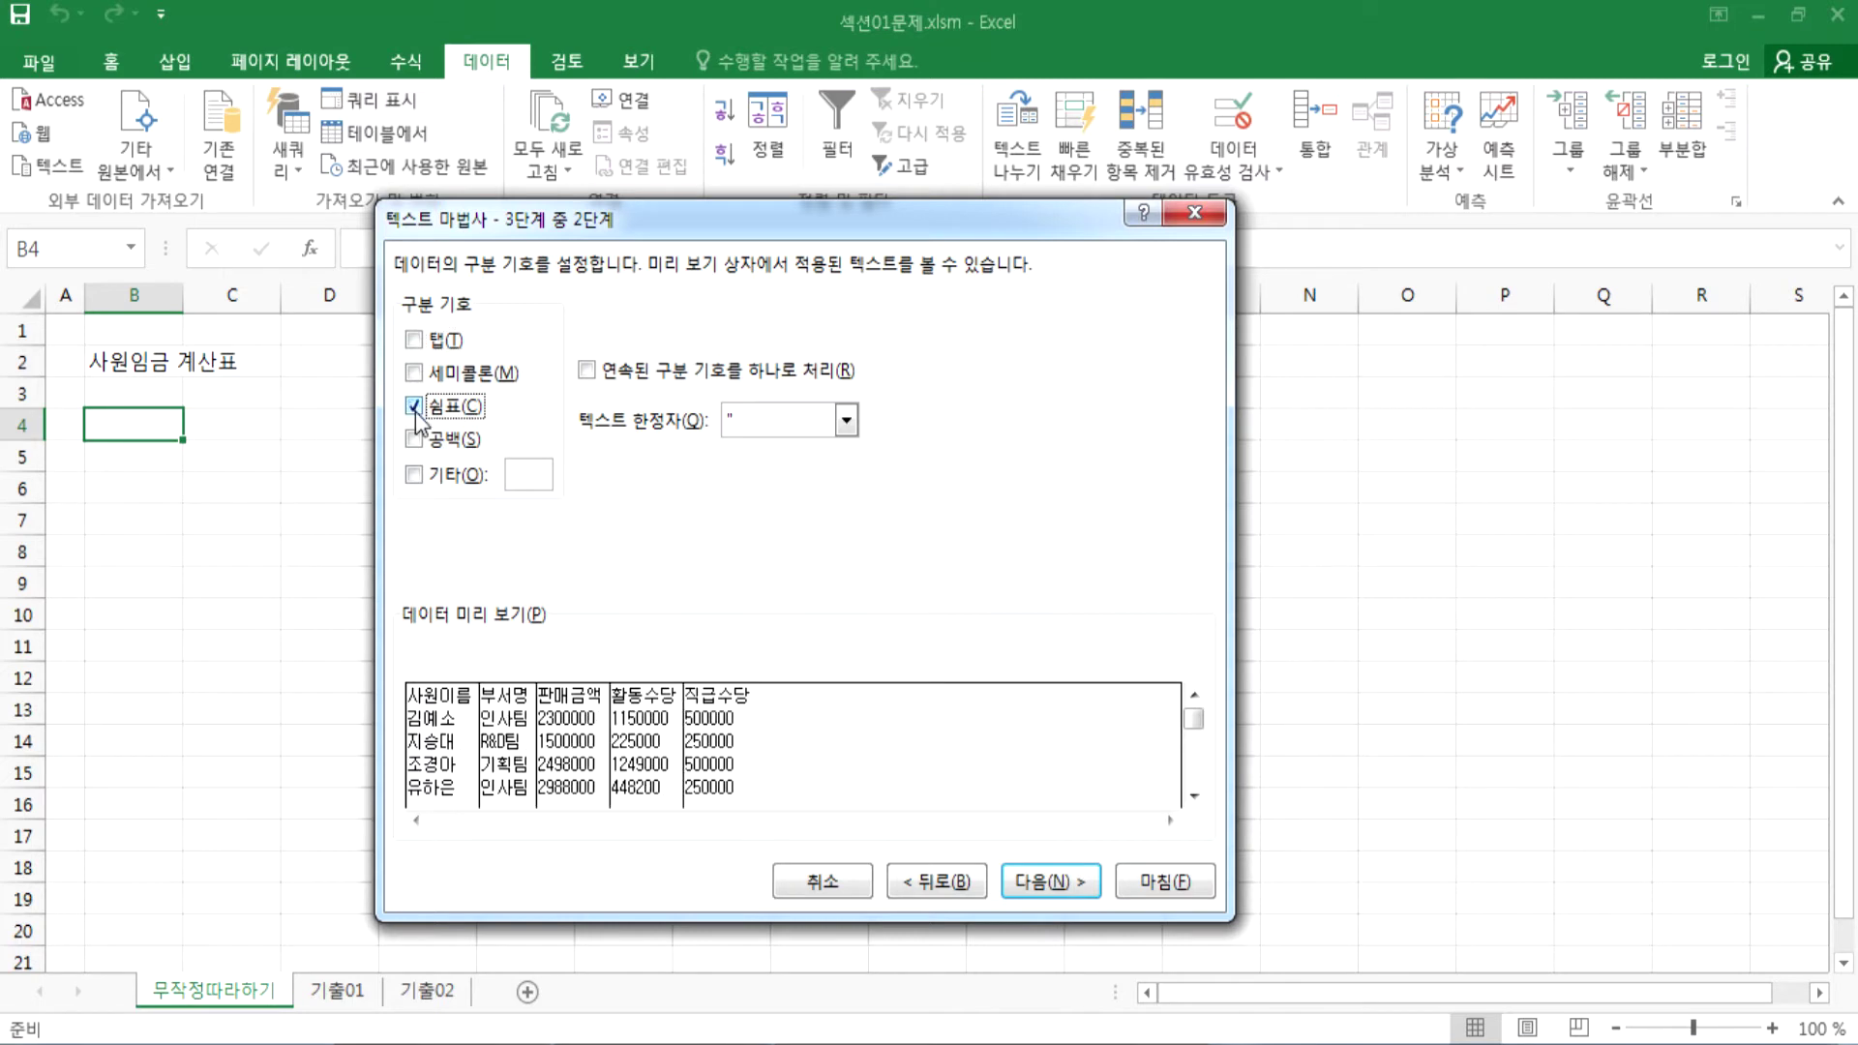
pyautogui.click(414, 406)
pyautogui.click(414, 407)
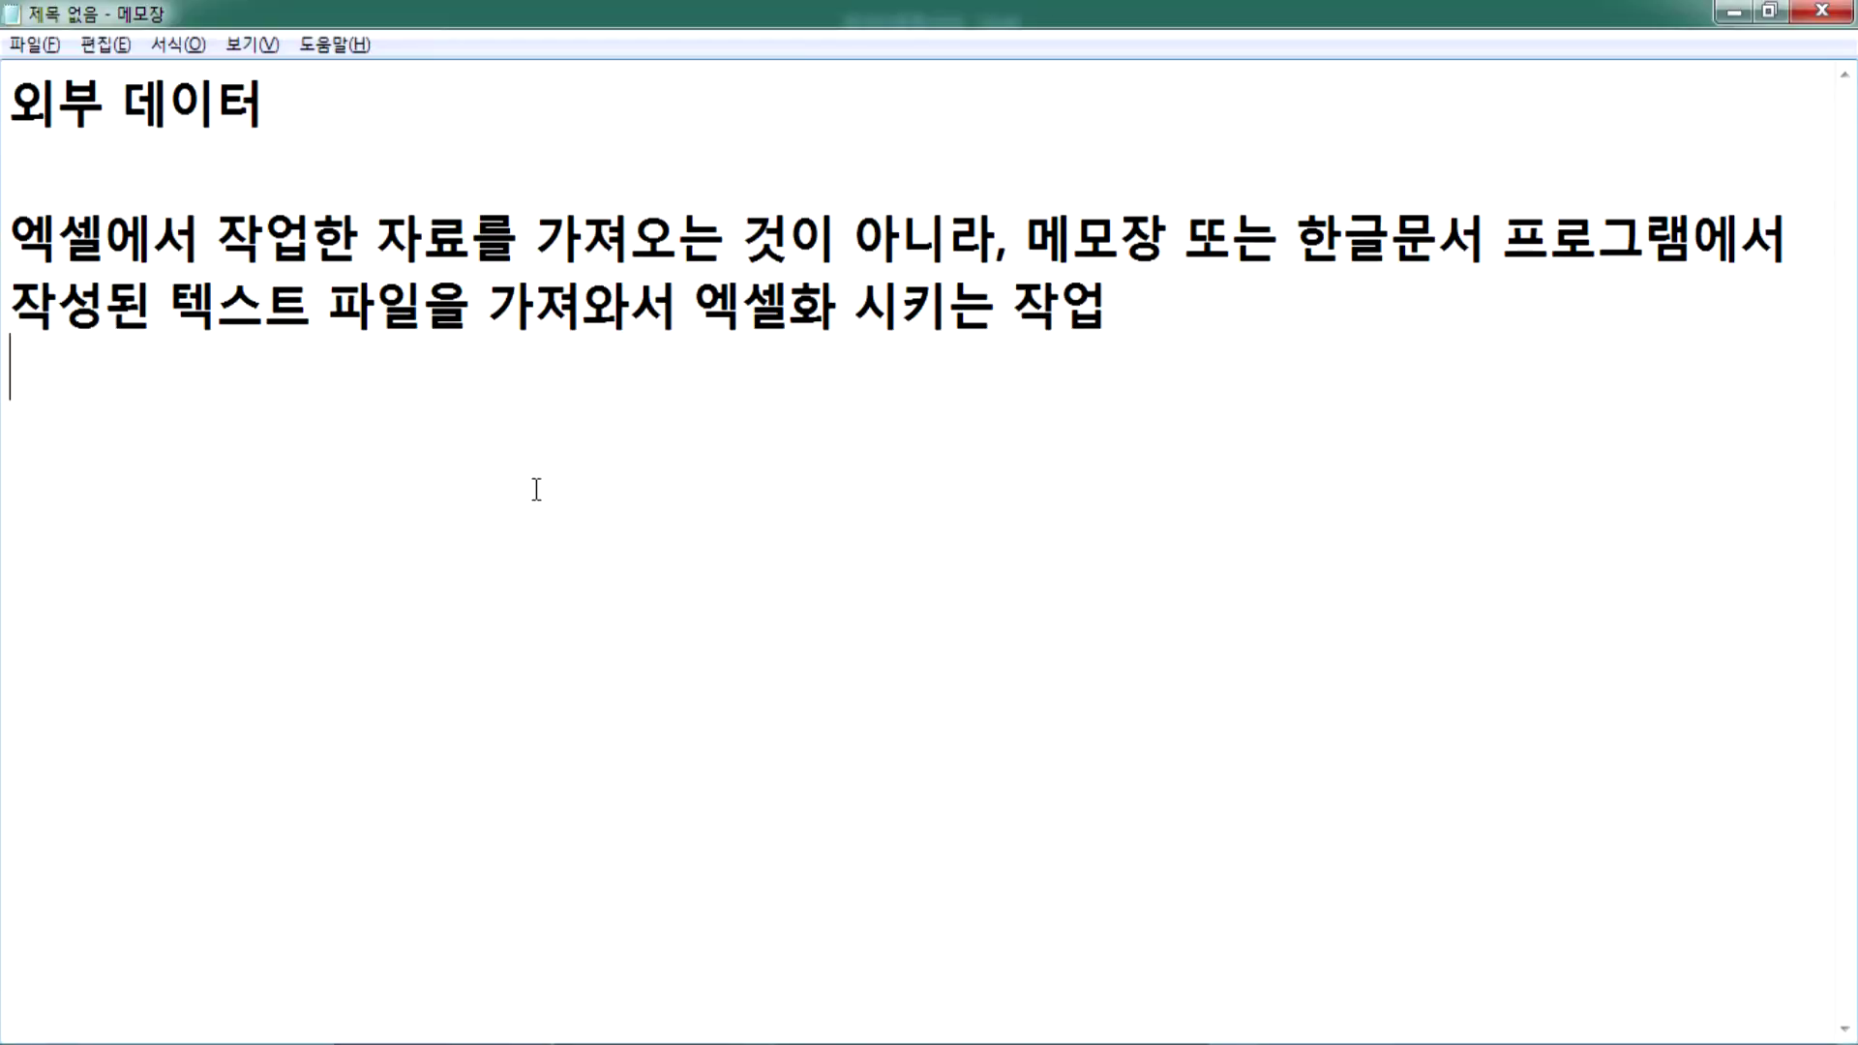
# Step: In the Notepad notes, add a tab-separated line reading 이름, 성적, 순위 and highlight the first tab gap
pyautogui.press('Return')
pyautogui.write('ㅇㅣ름')
pyautogui.press('Tab')
pyautogui.write('성적')
pyautogui.press('Tab')
pyautogui.write('순위')
pyautogui.press('Return')
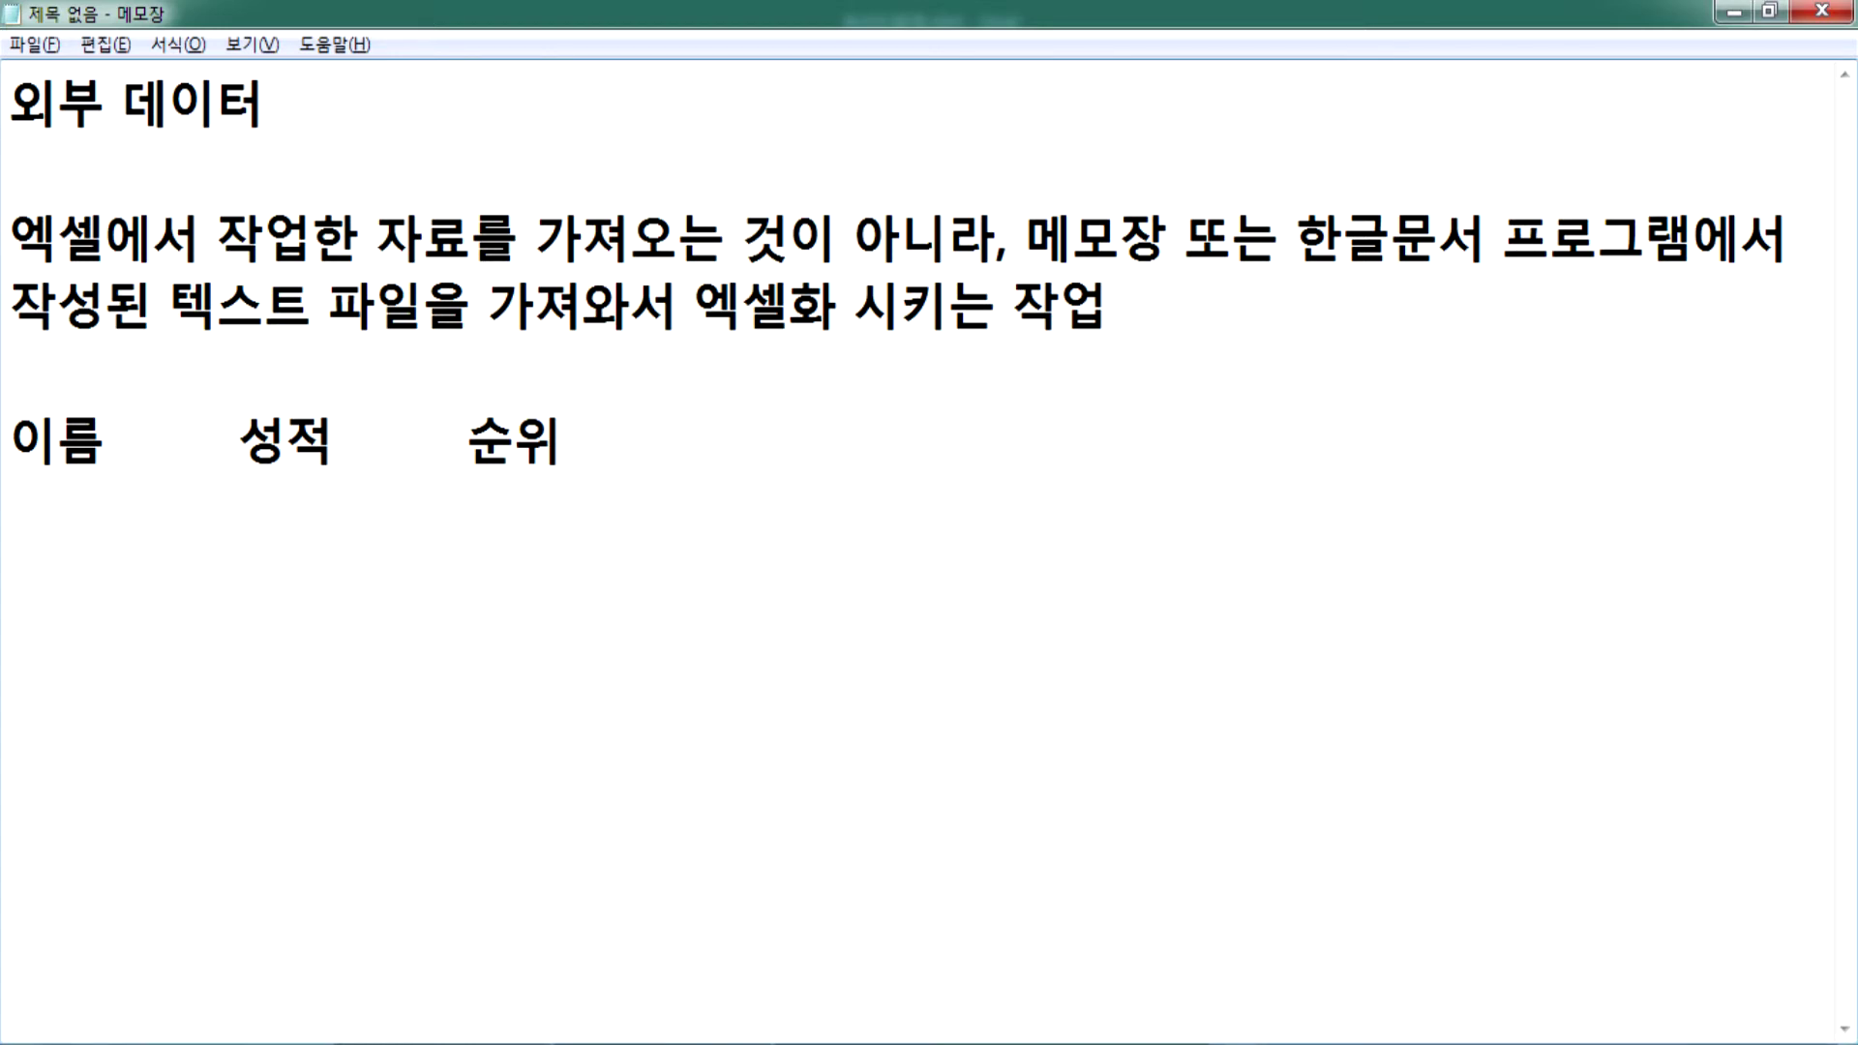
pyautogui.doubleClick(144, 432)
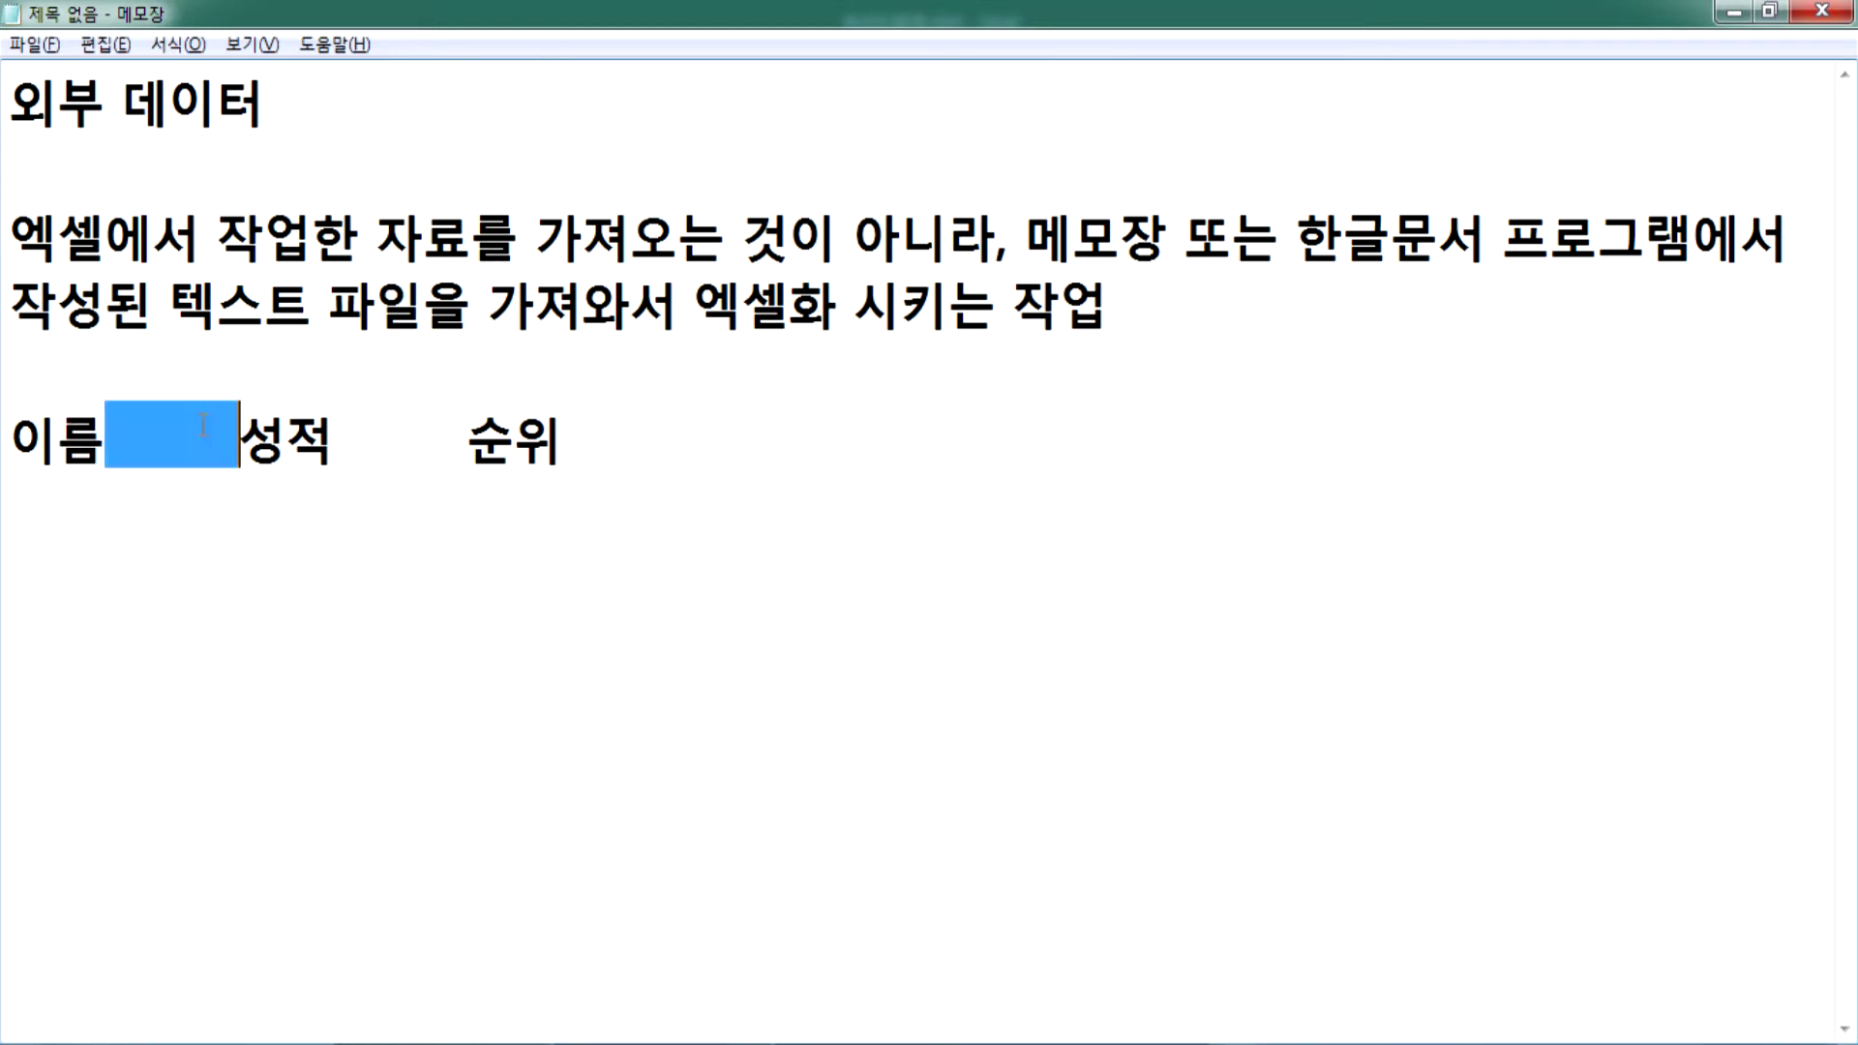
pyautogui.click(193, 506)
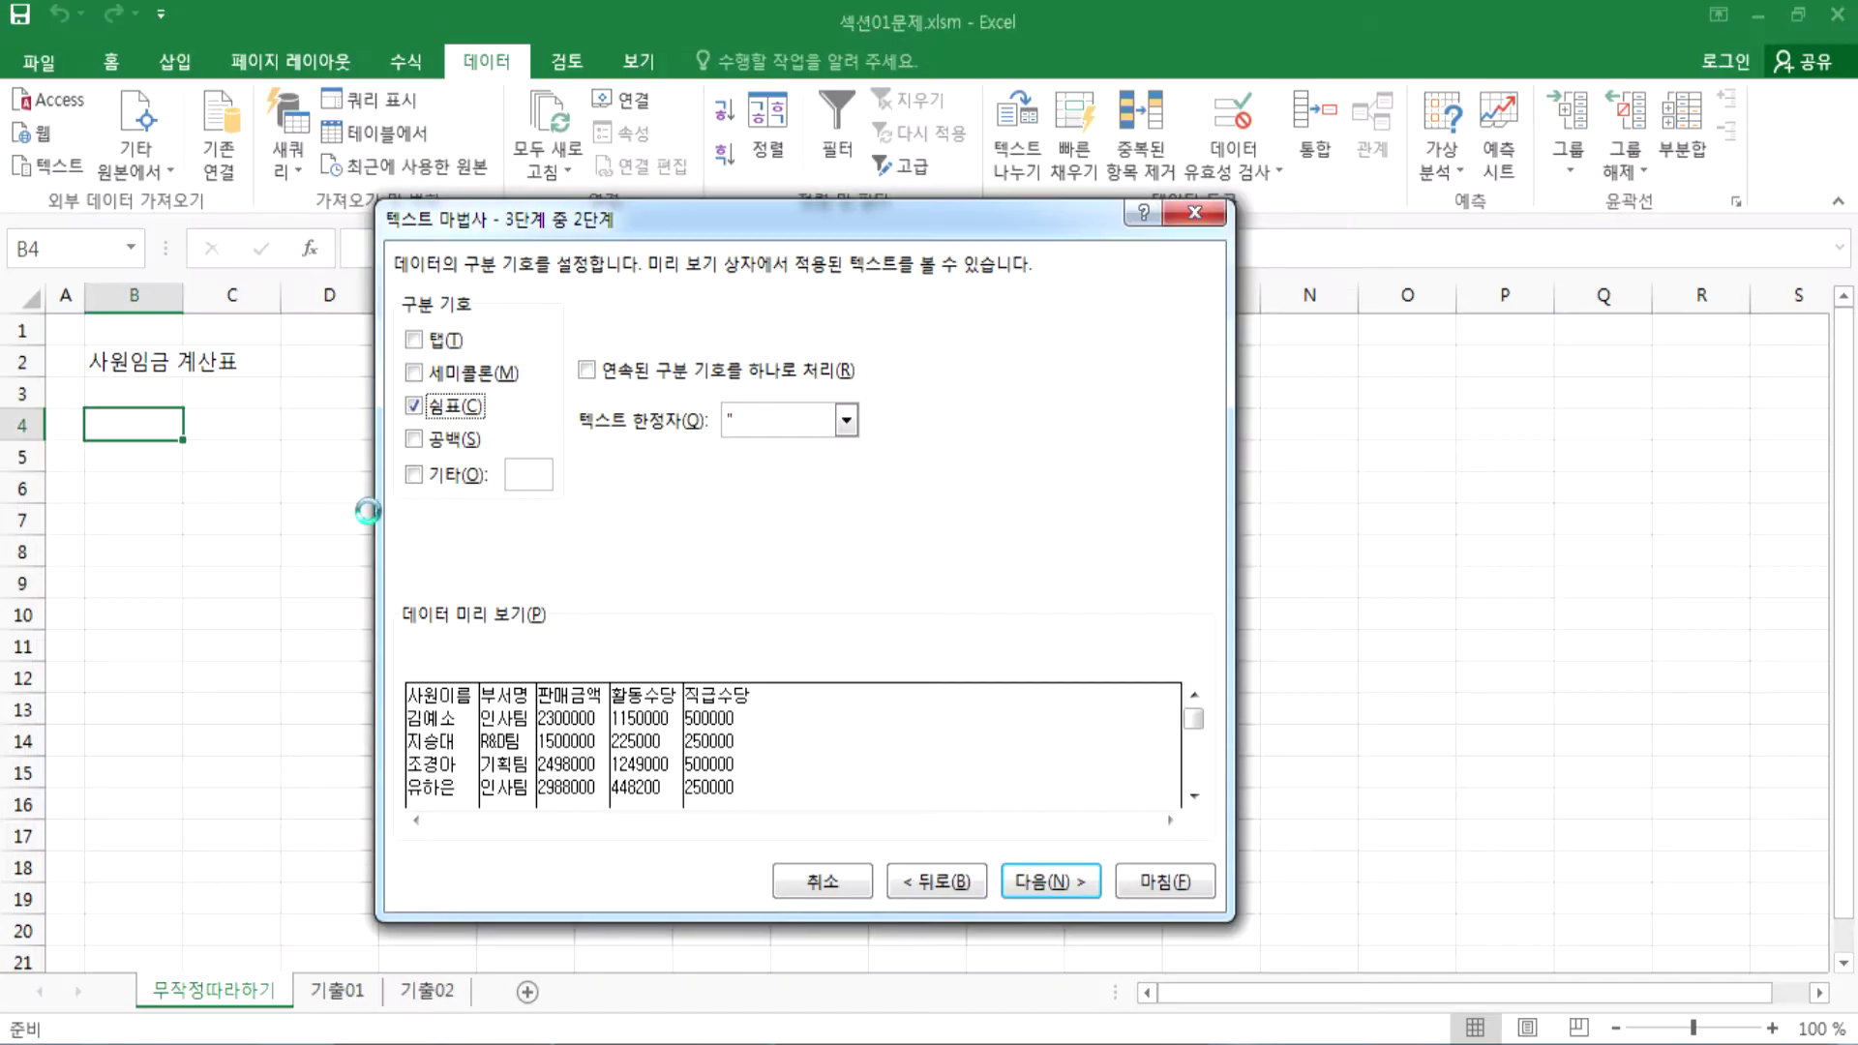
# Step: Back in the Excel text import, enable both the Tab and Comma delimiters
pyautogui.click(417, 340)
pyautogui.click(415, 340)
pyautogui.click(414, 406)
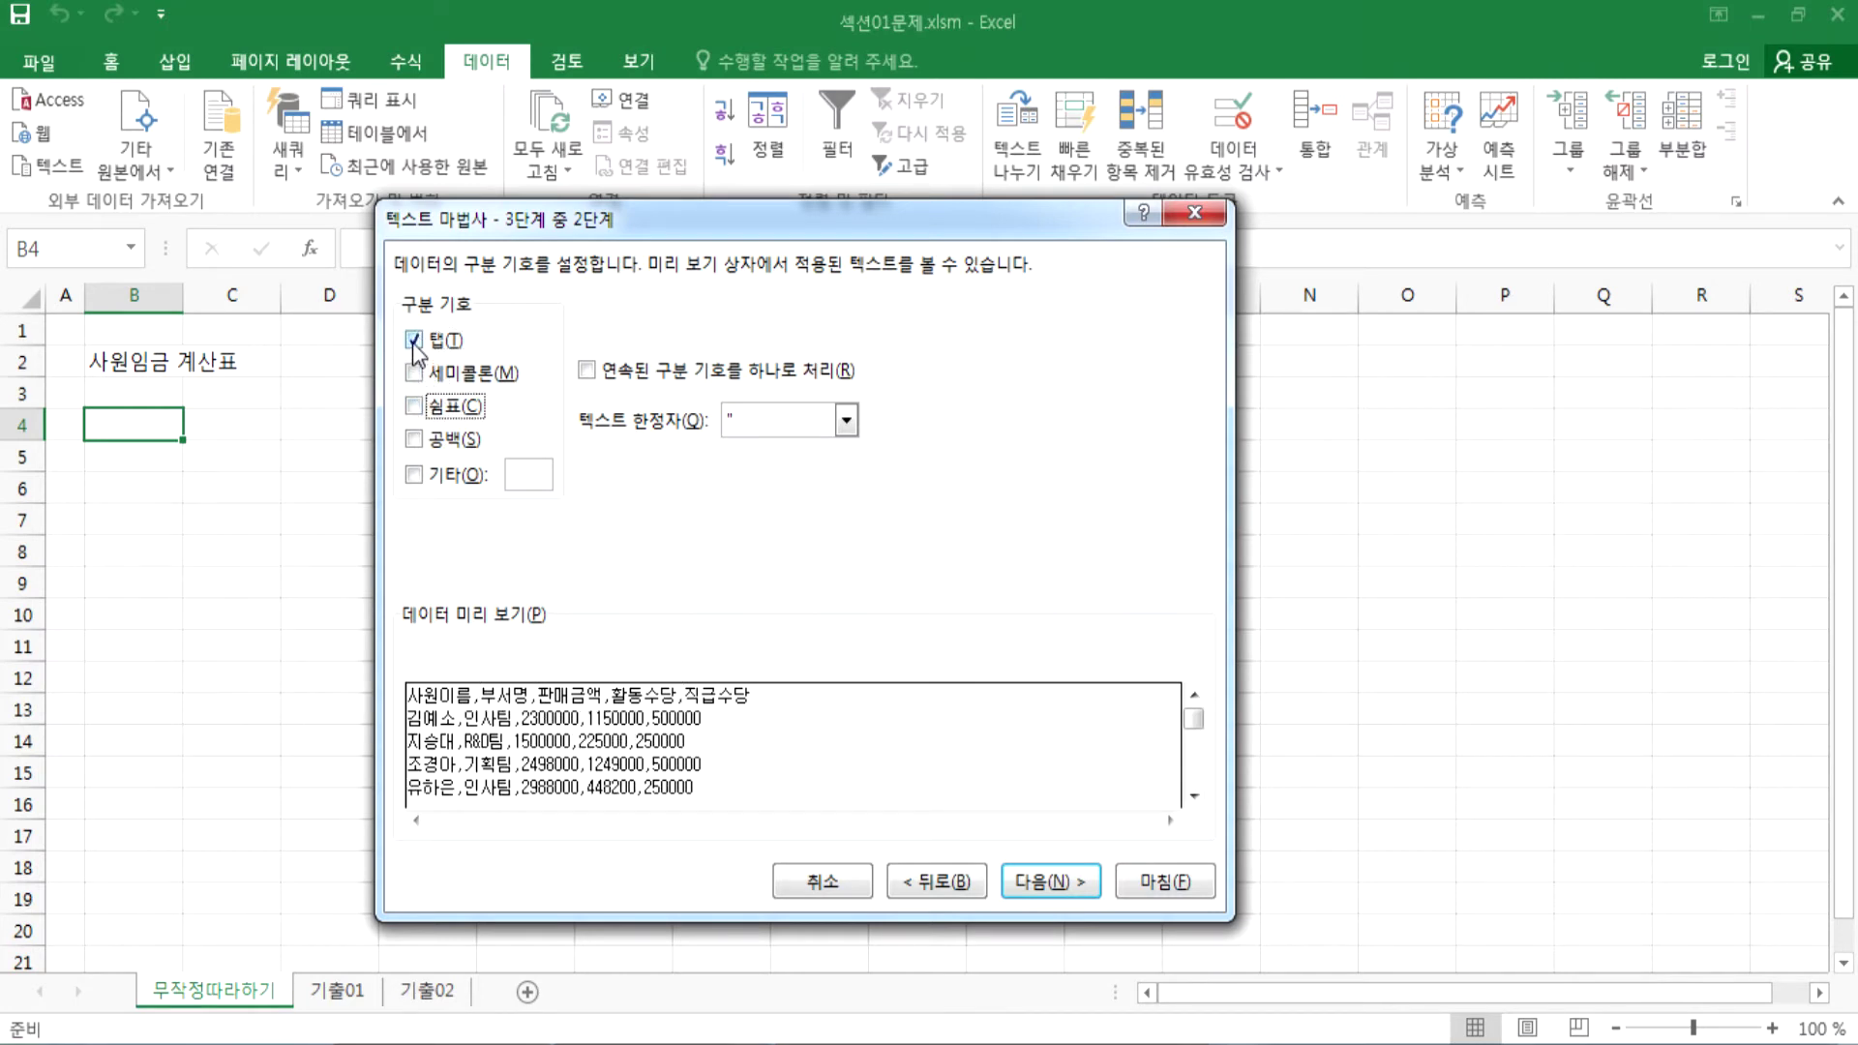
pyautogui.click(417, 414)
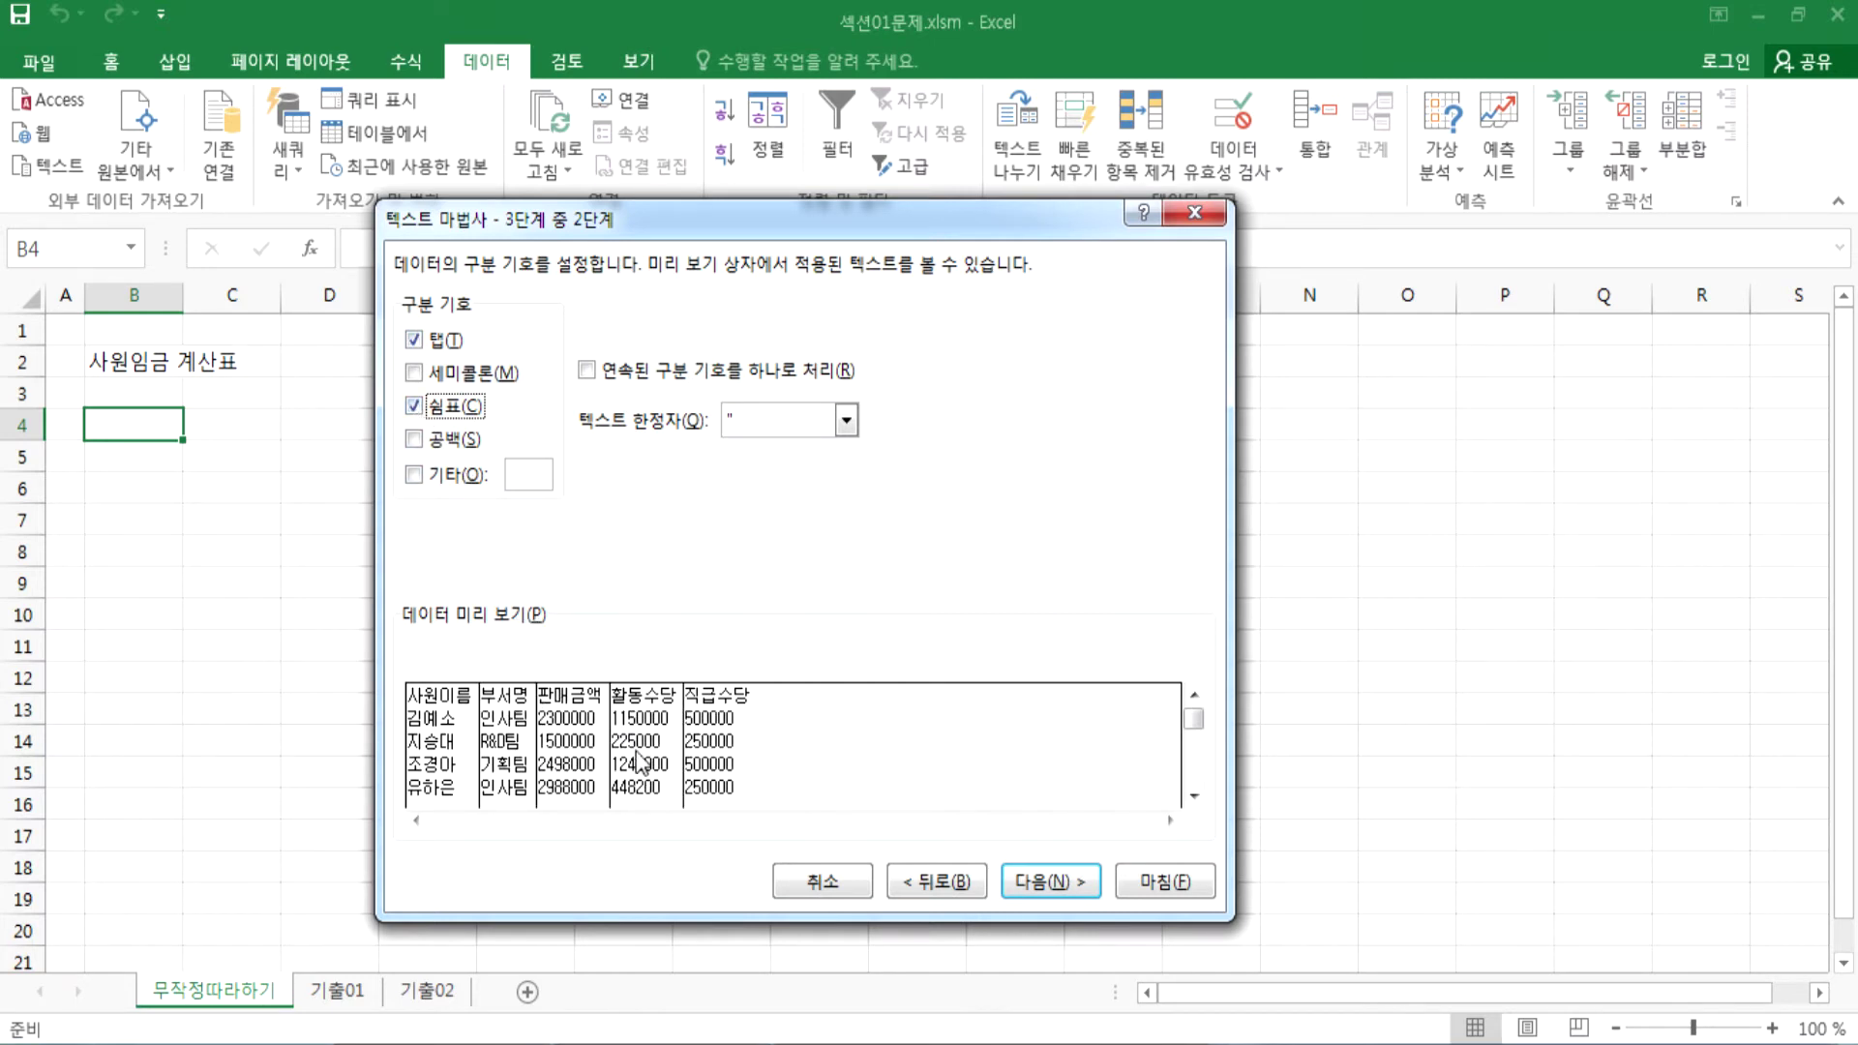
pyautogui.click(437, 341)
pyautogui.click(436, 344)
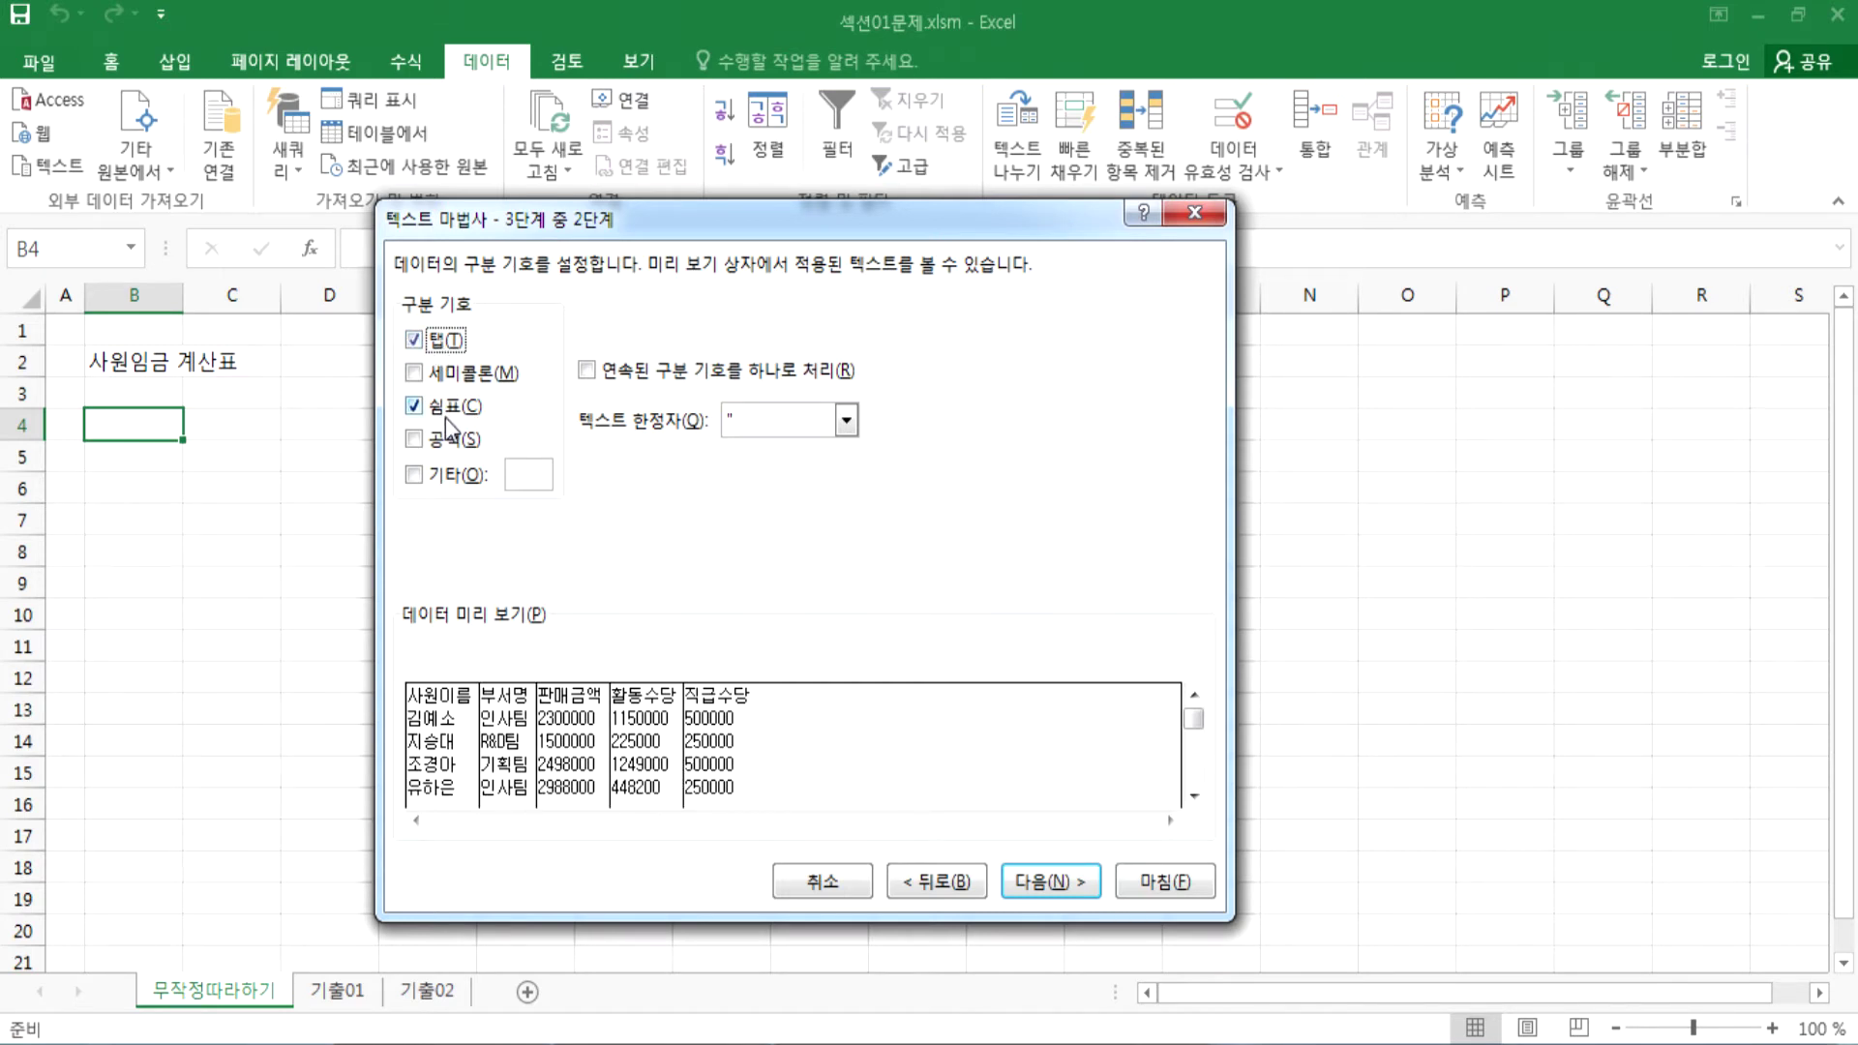
# Step: Finish the text import with General column formats and place the data in the existing worksheet at cell B3
pyautogui.click(1069, 884)
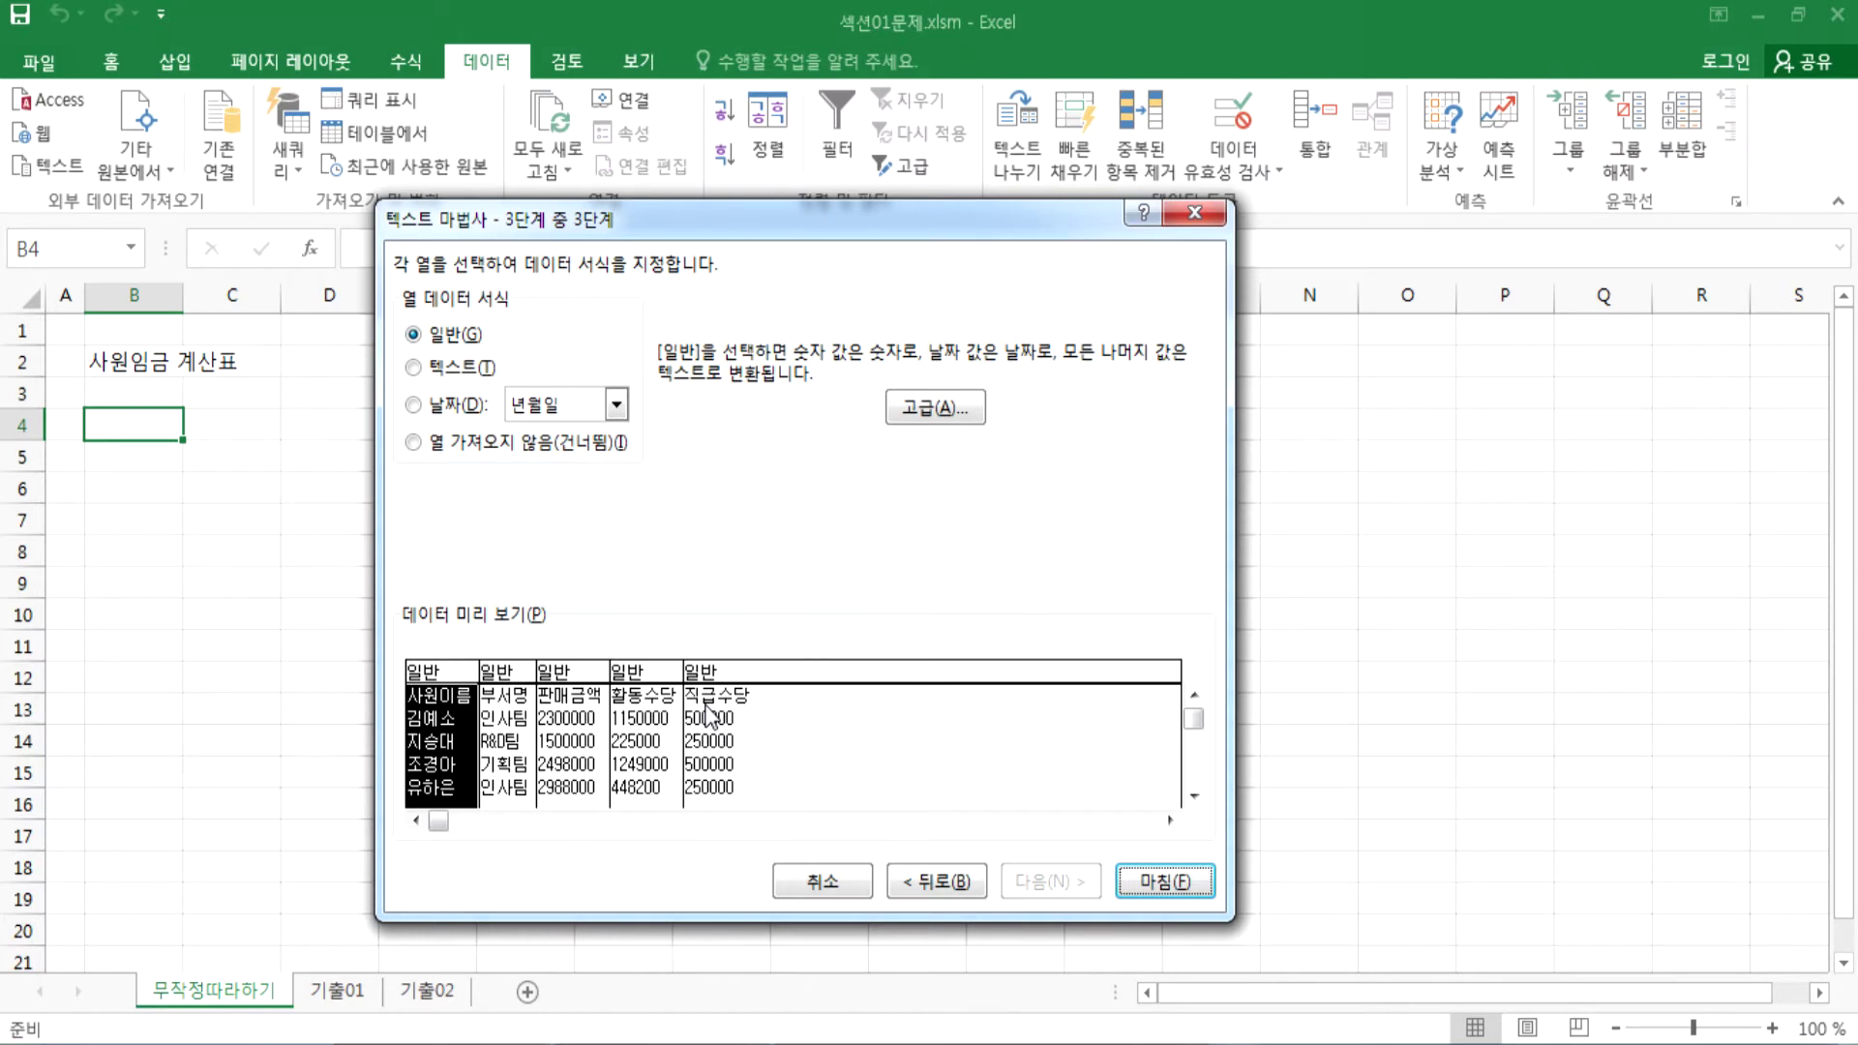
pyautogui.click(1150, 875)
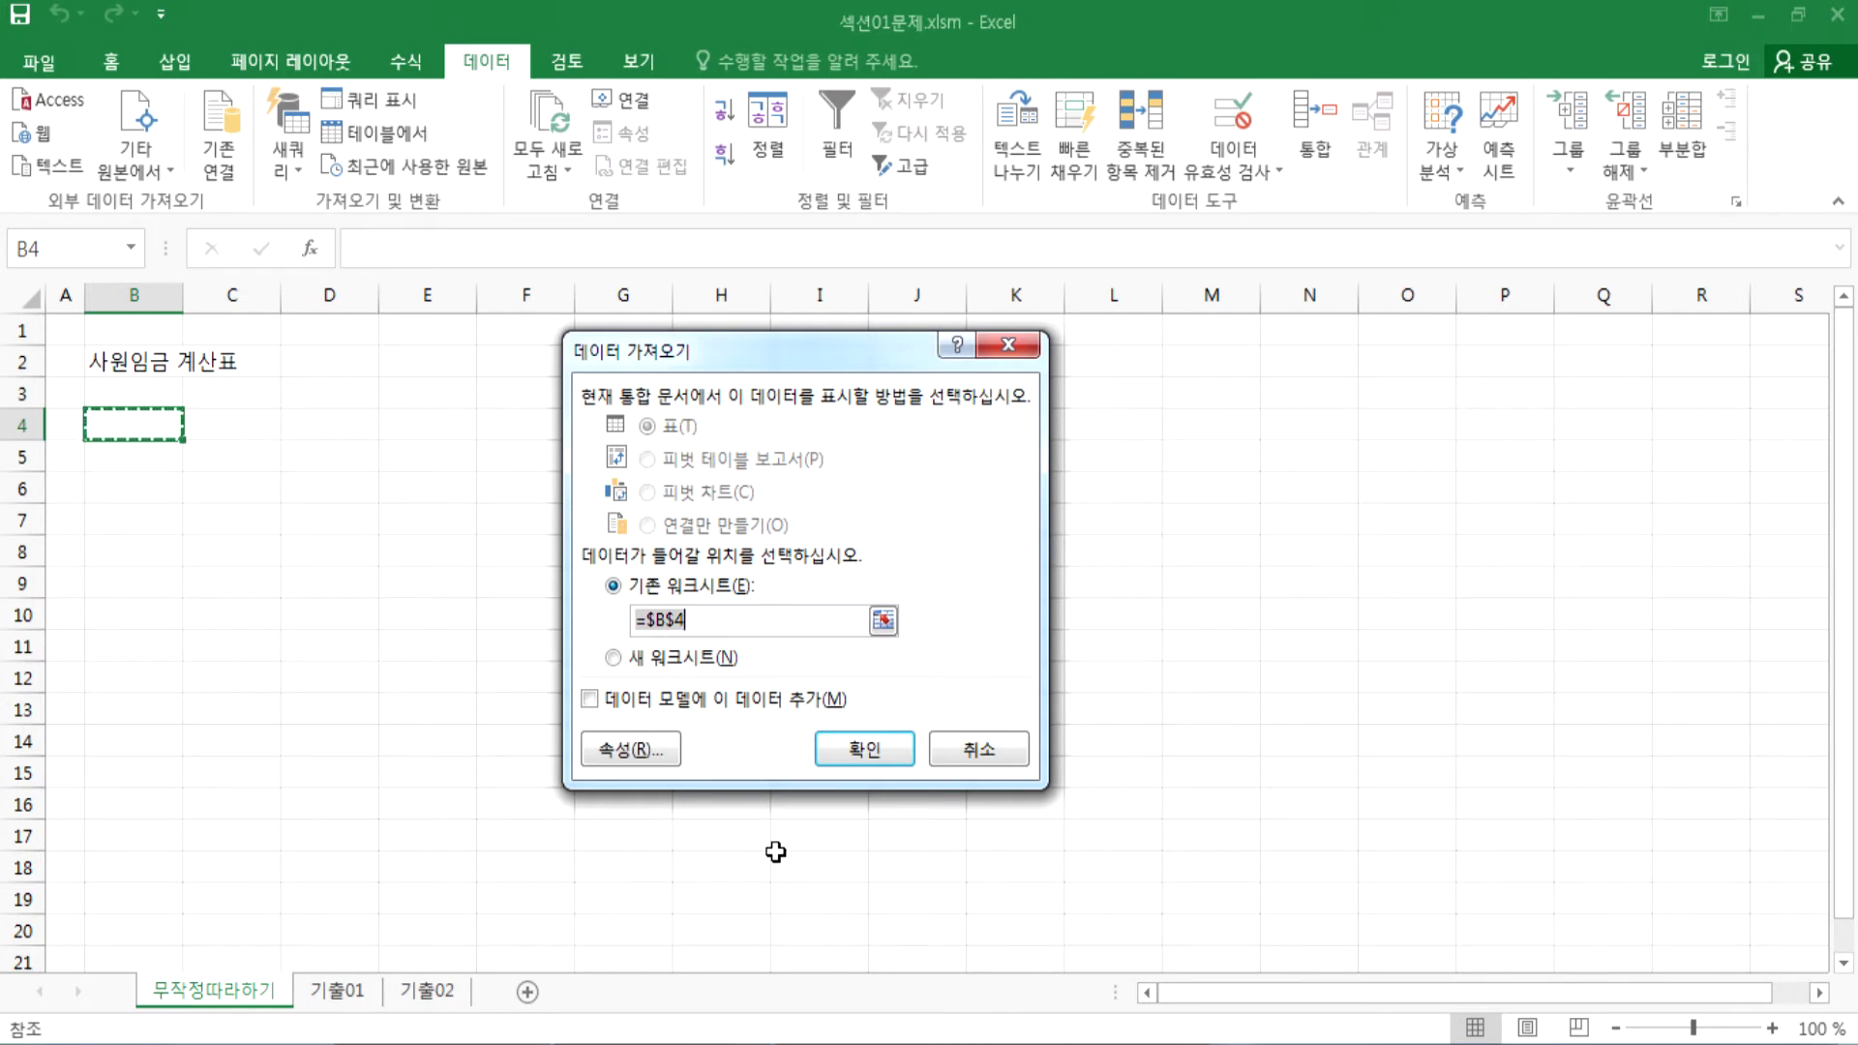
pyautogui.click(119, 393)
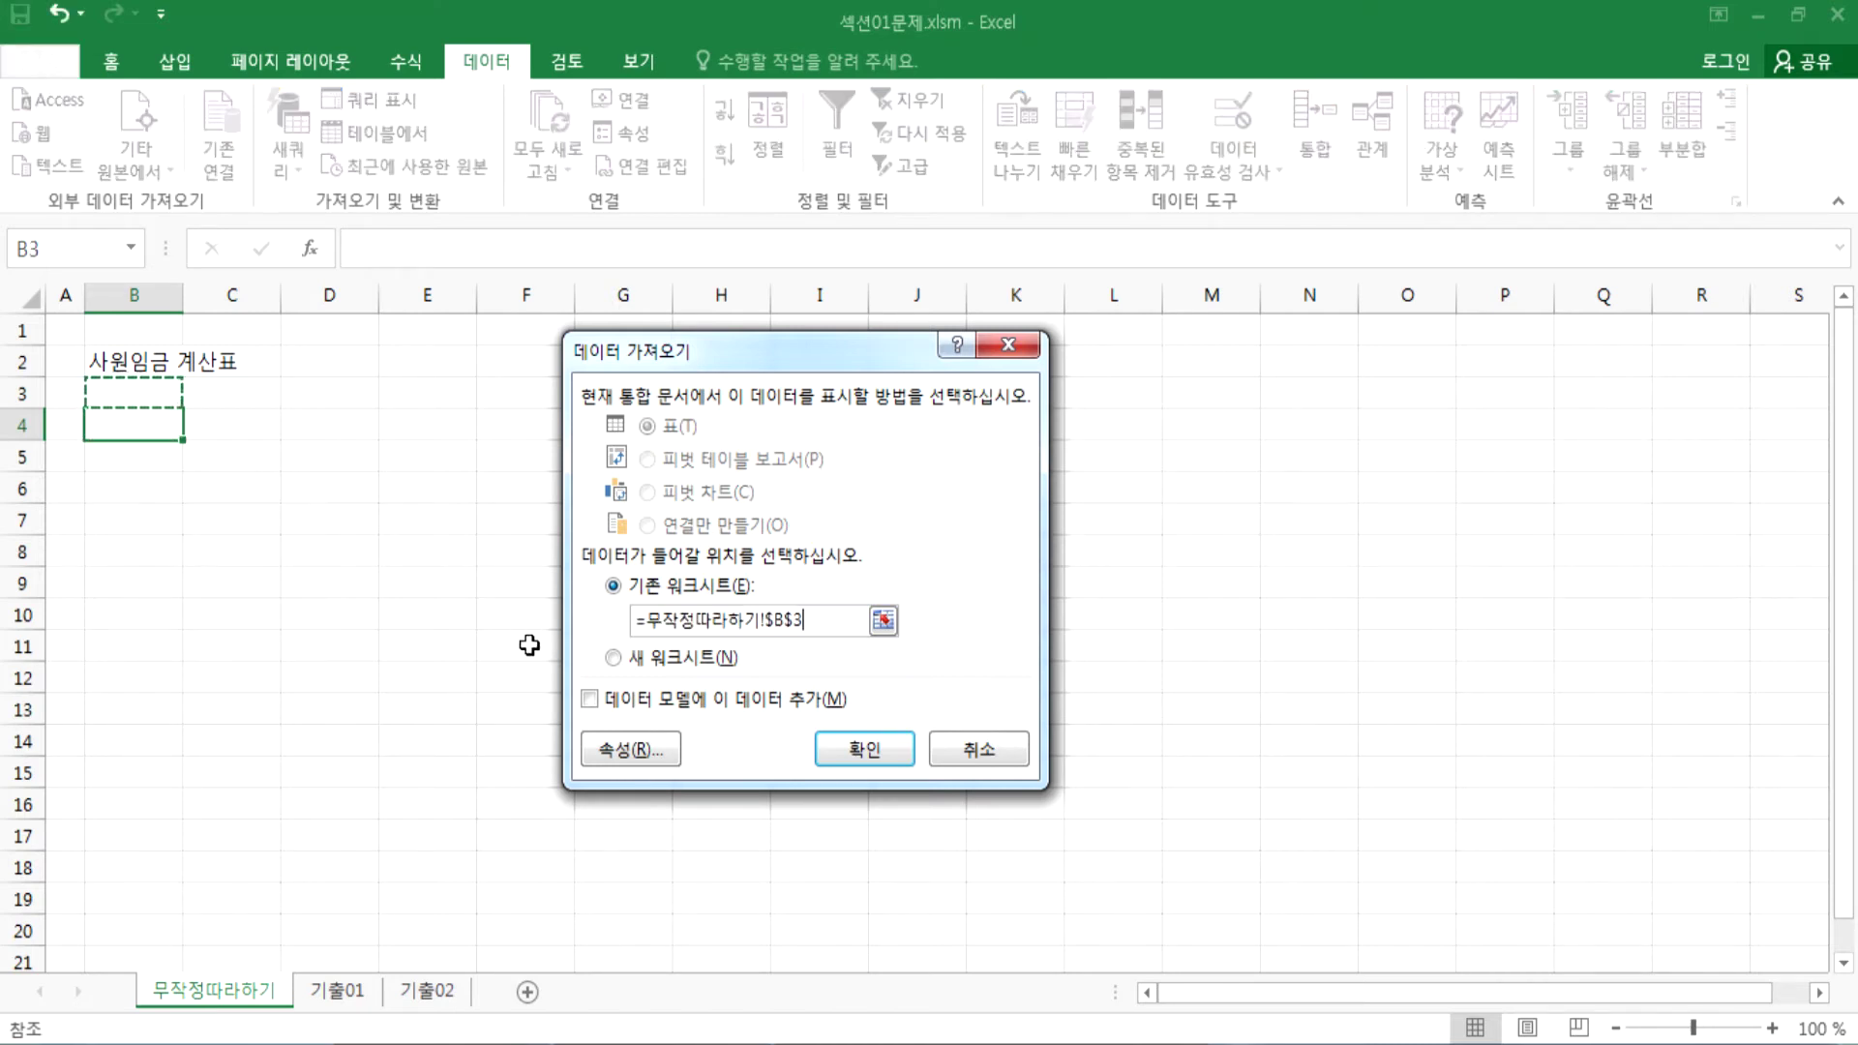
pyautogui.moveTo(741, 349); pyautogui.dragTo(1078, 219)
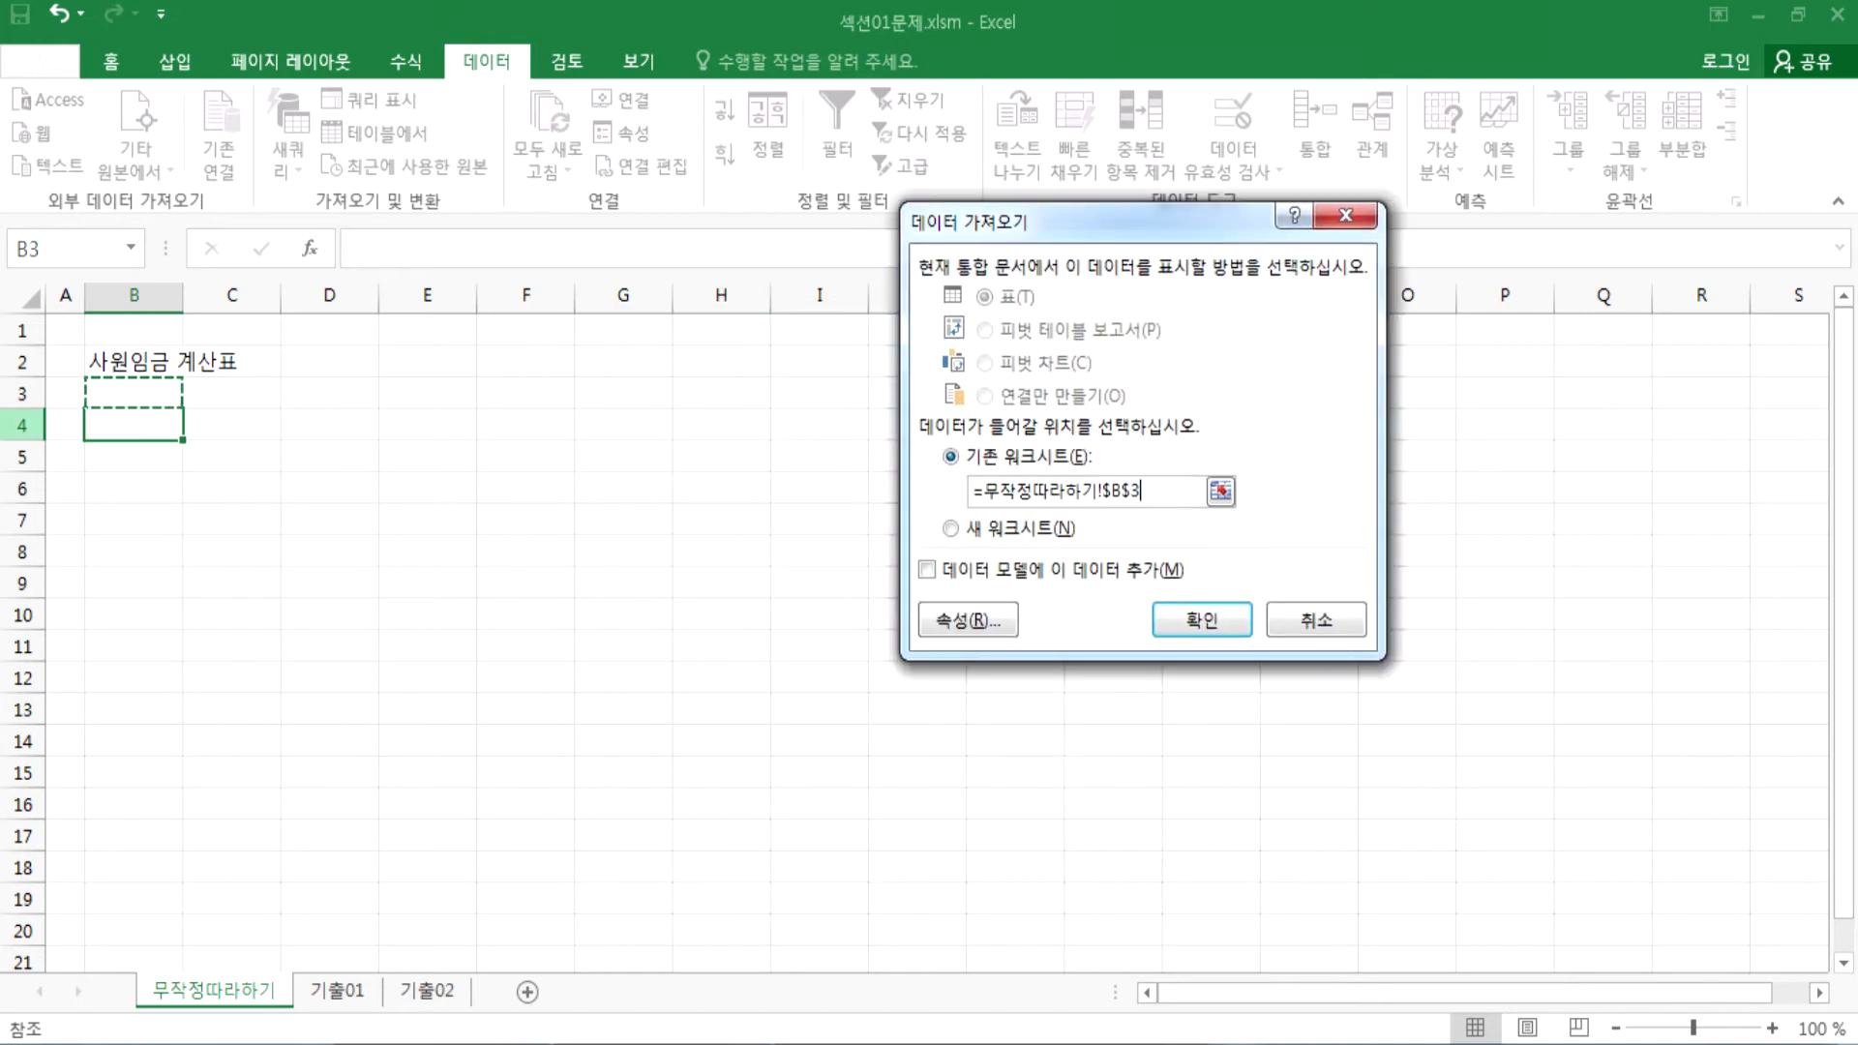
pyautogui.moveTo(146, 386); pyautogui.dragTo(536, 629)
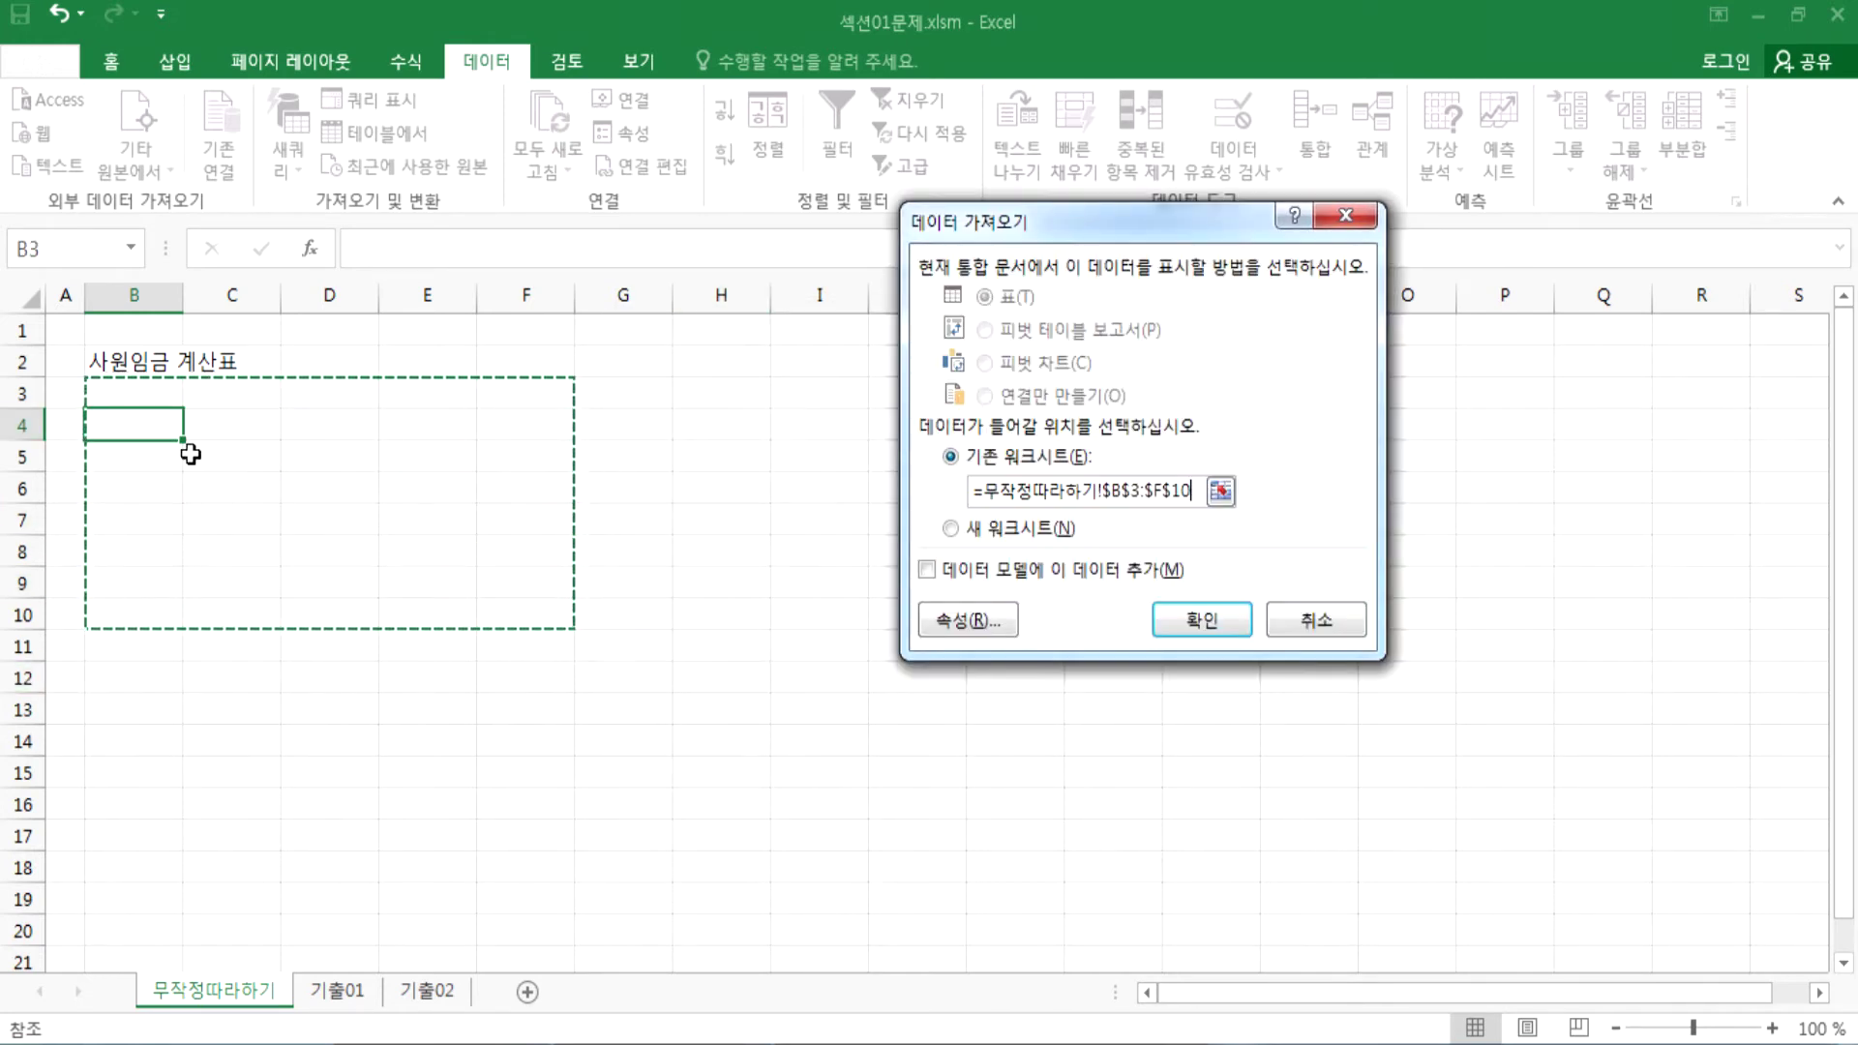
pyautogui.click(136, 392)
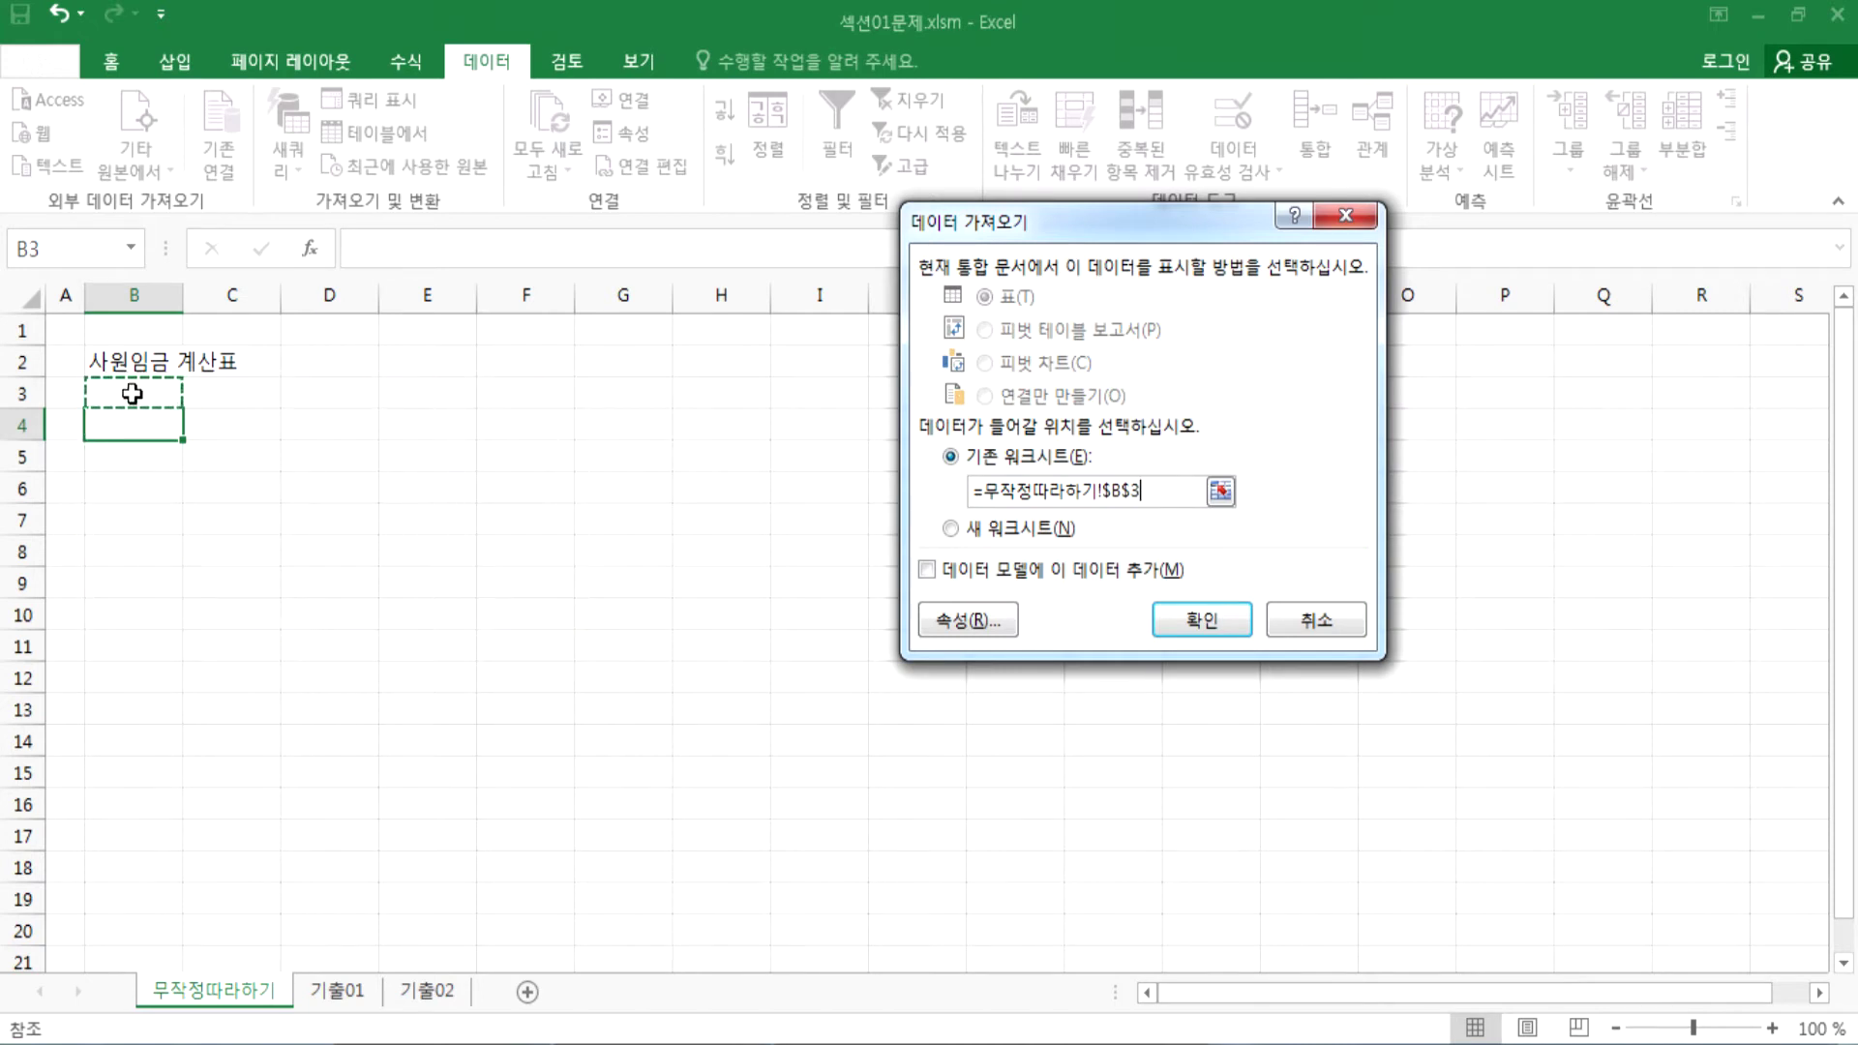
pyautogui.click(1200, 621)
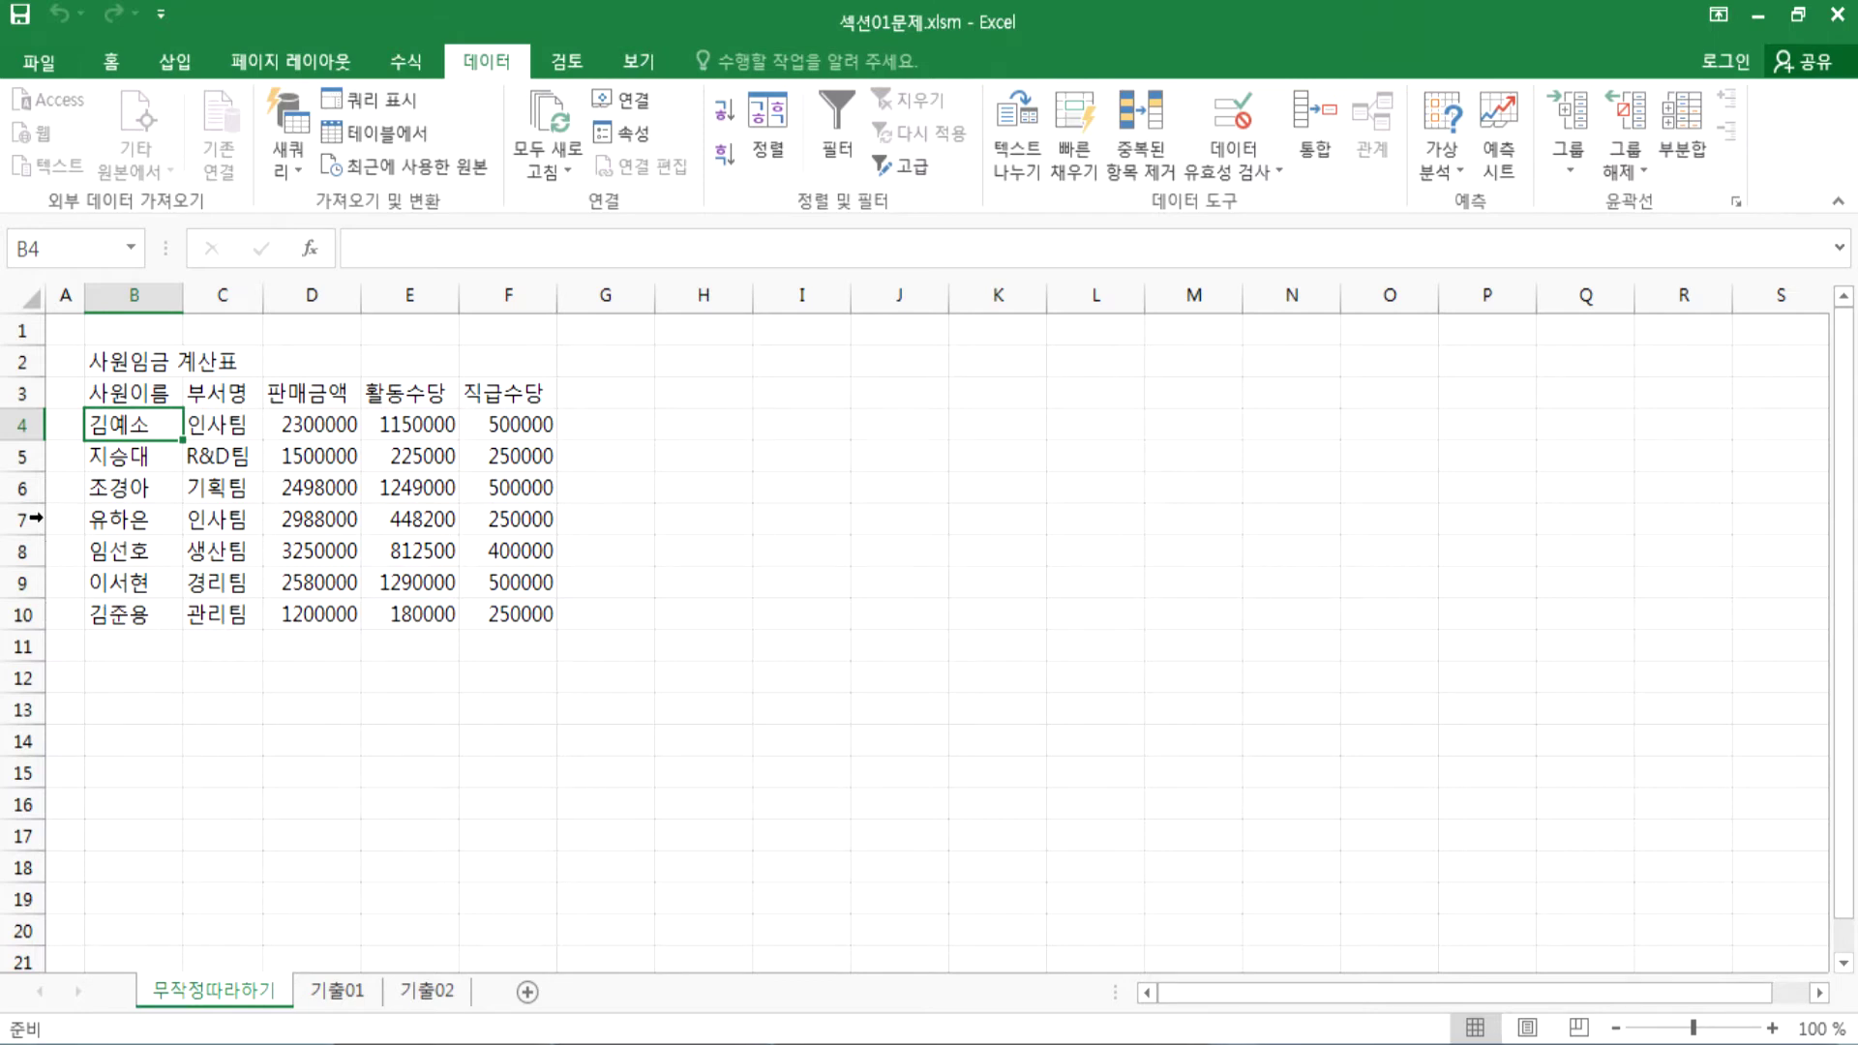
# Step: Delete rows 3 to 11 containing the imported salary data, leaving the 사원임금 계산표 title
pyautogui.moveTo(12, 393); pyautogui.dragTo(5, 648)
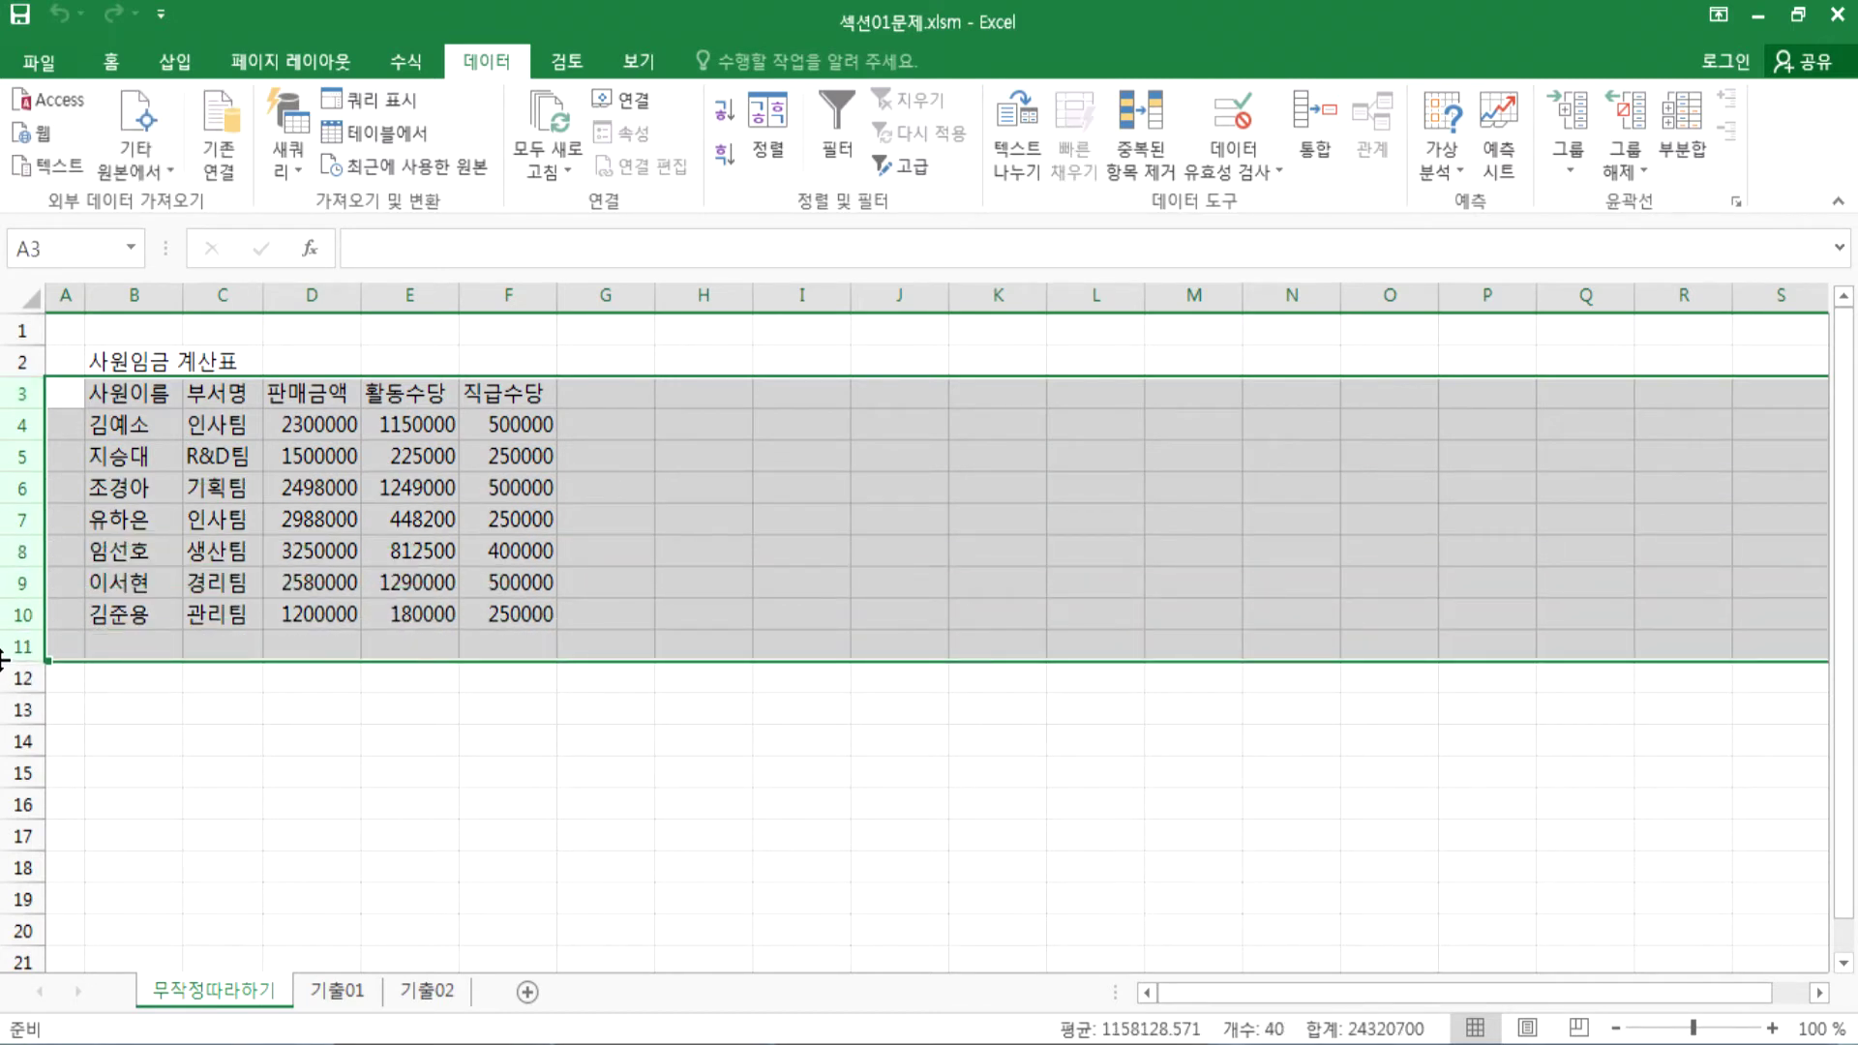
pyautogui.rightClick(153, 445)
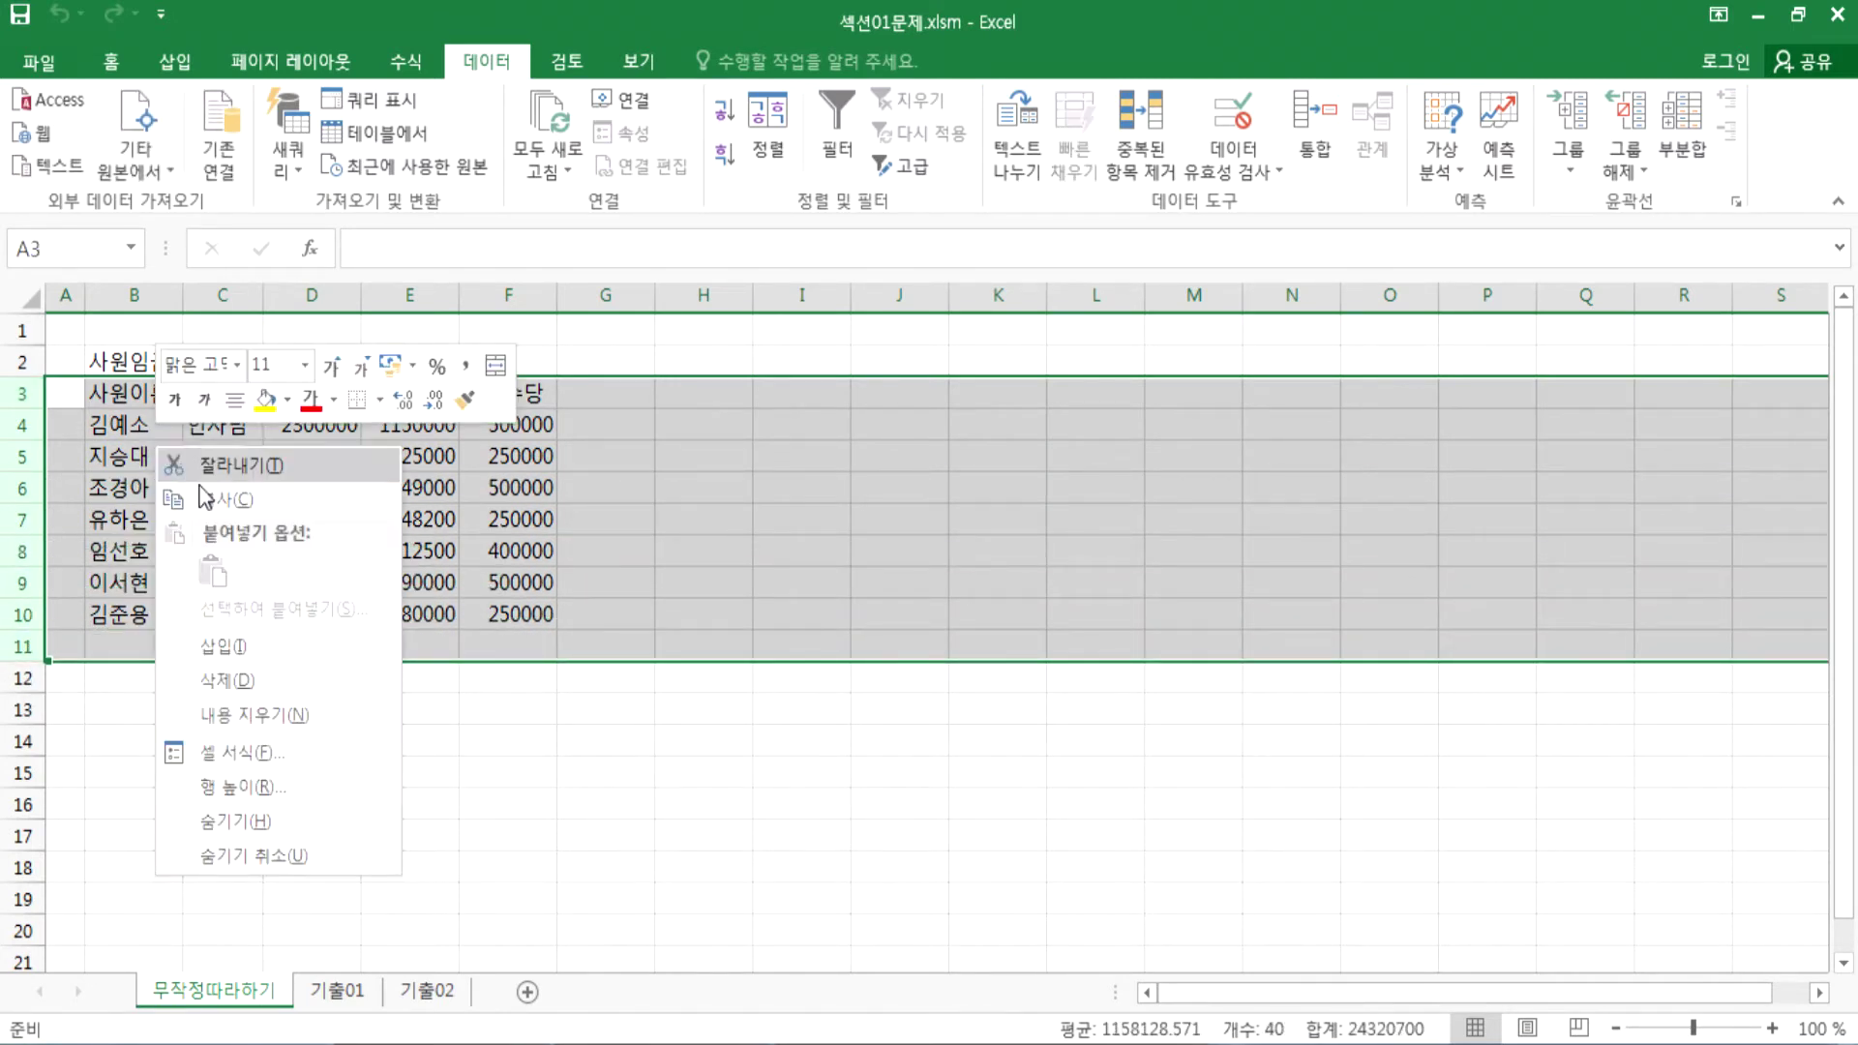
pyautogui.click(213, 677)
pyautogui.click(194, 737)
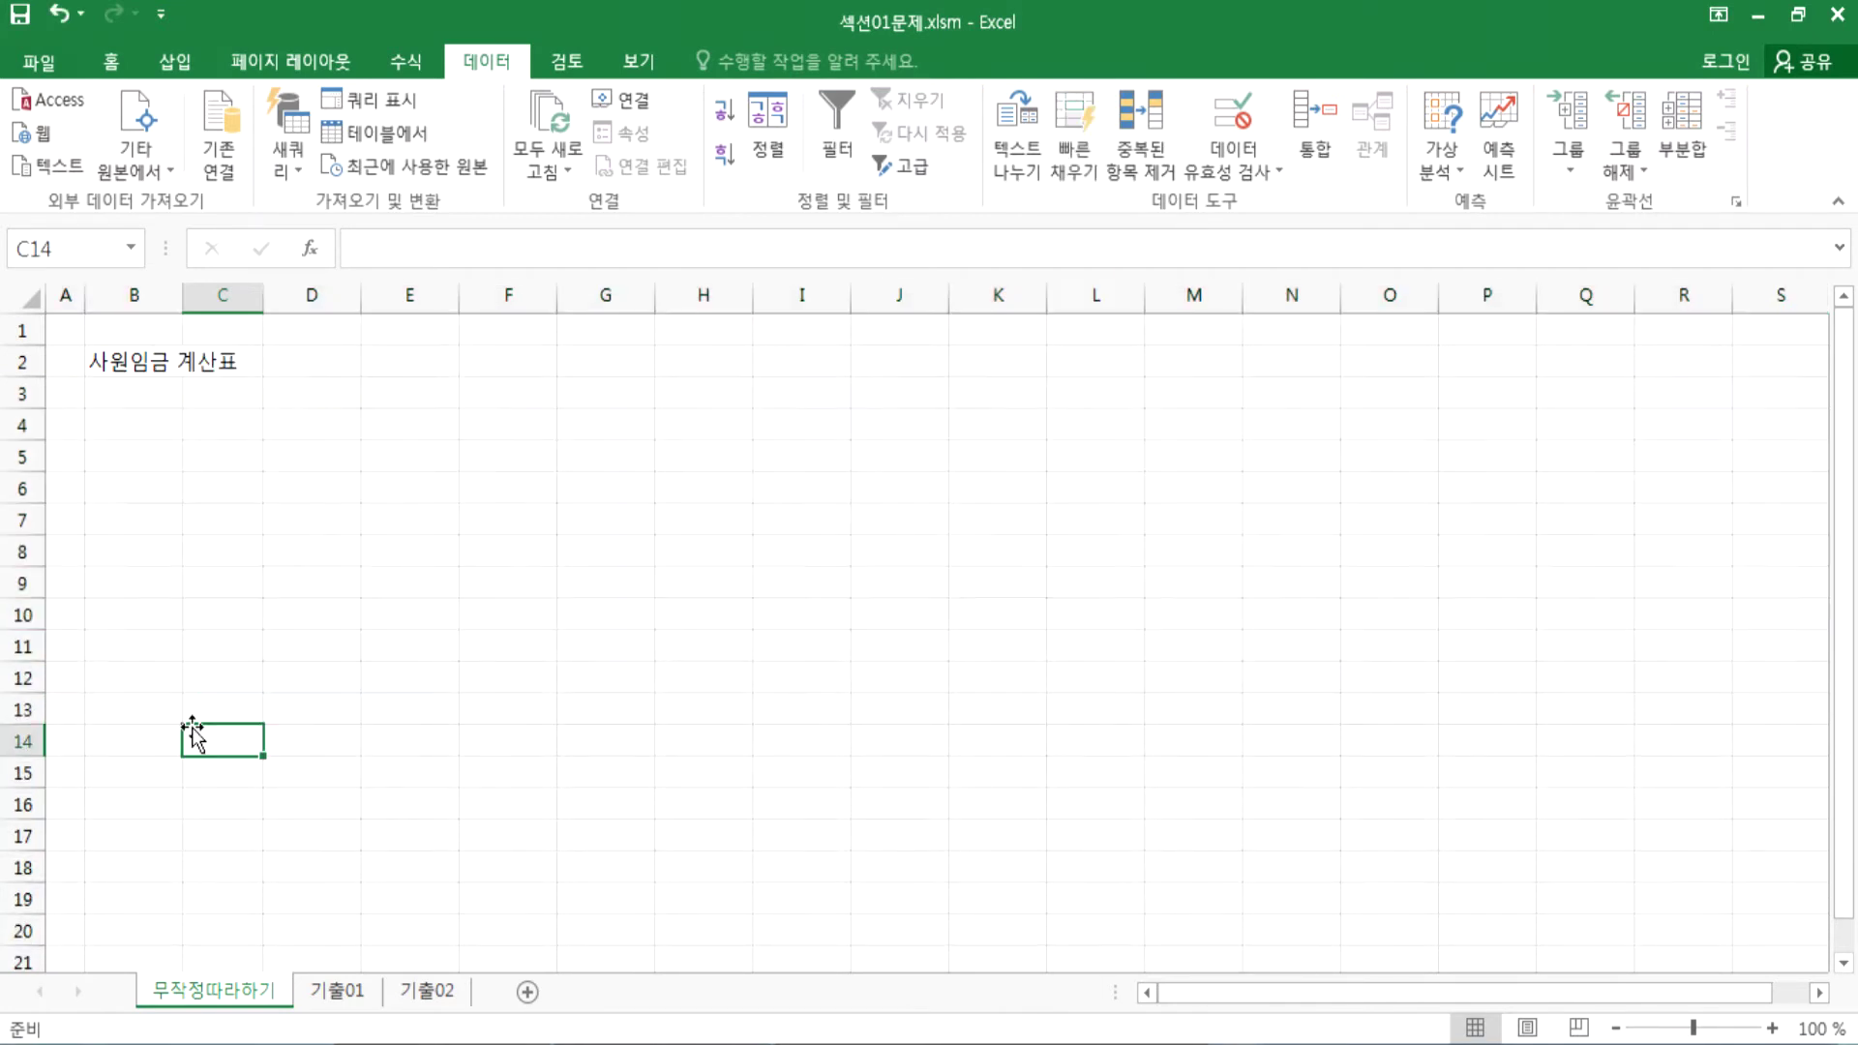
# Step: Start importing the text file 사원임금계산표.txt from the 01 섹션 folder with cell B3 selected
pyautogui.click(126, 387)
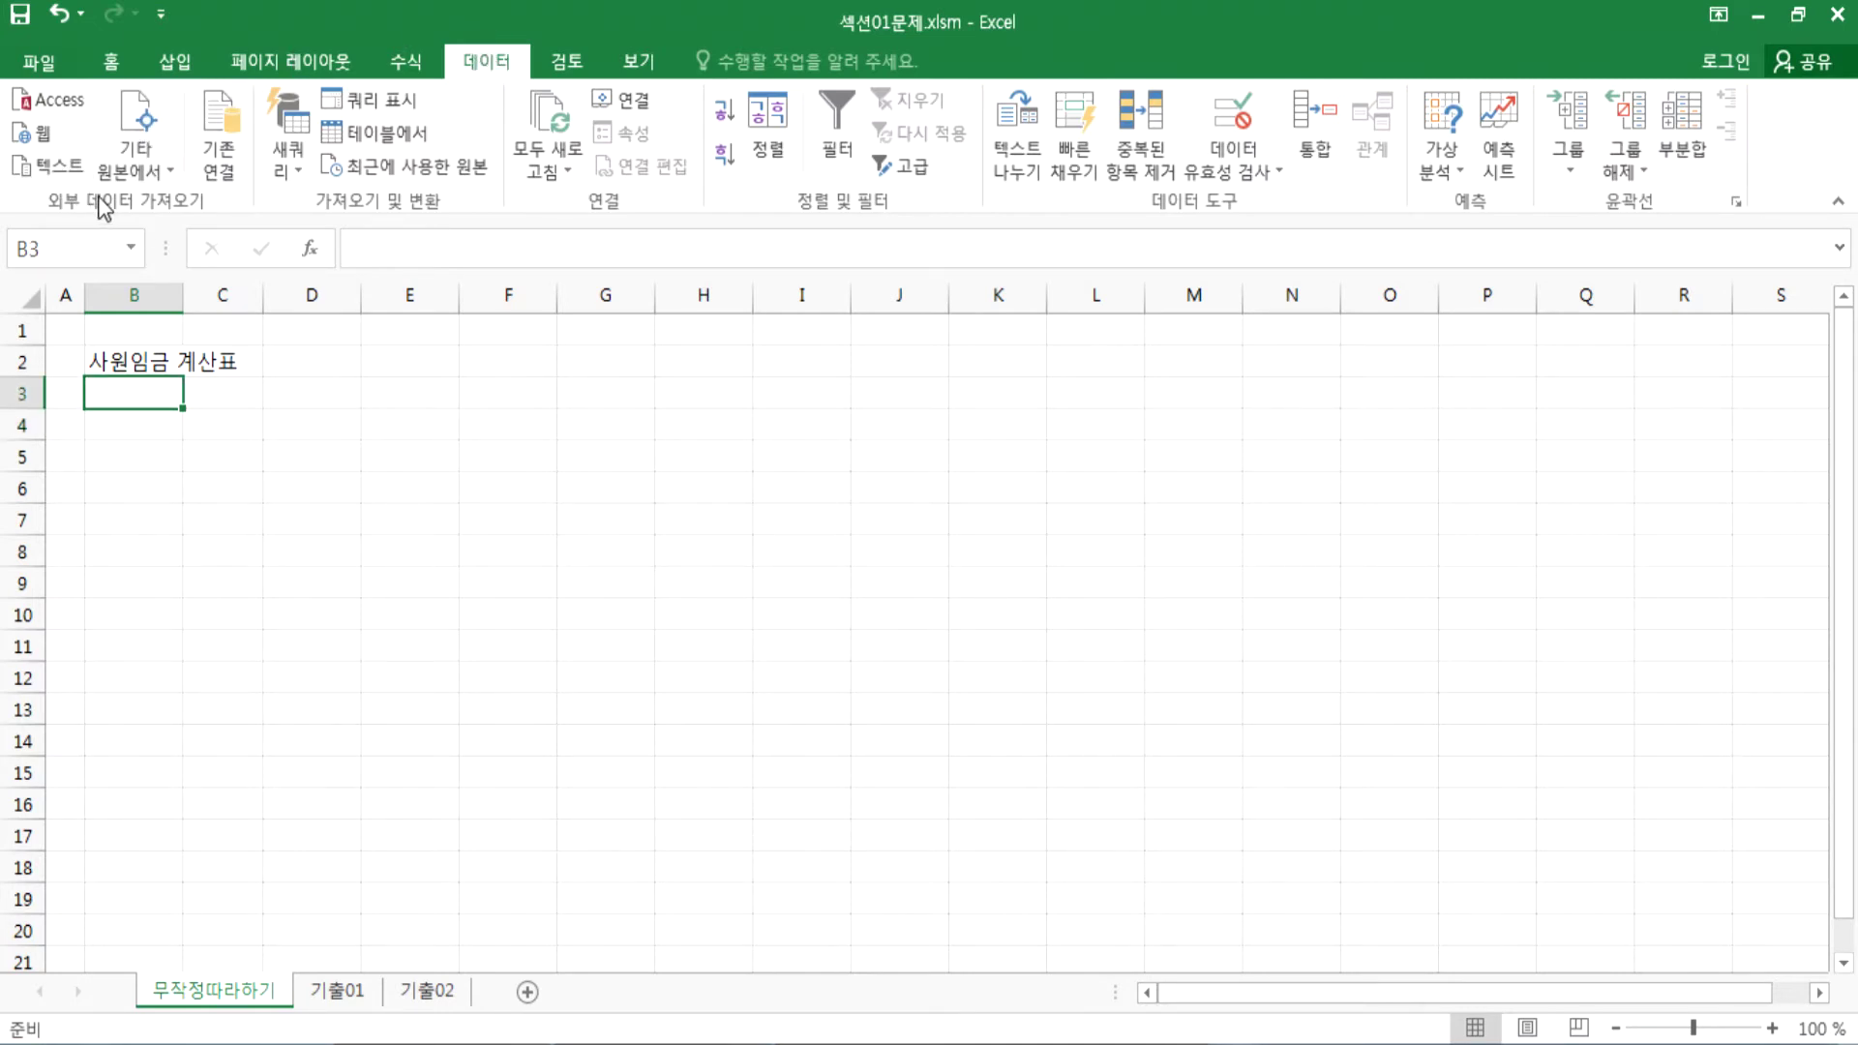
pyautogui.click(48, 166)
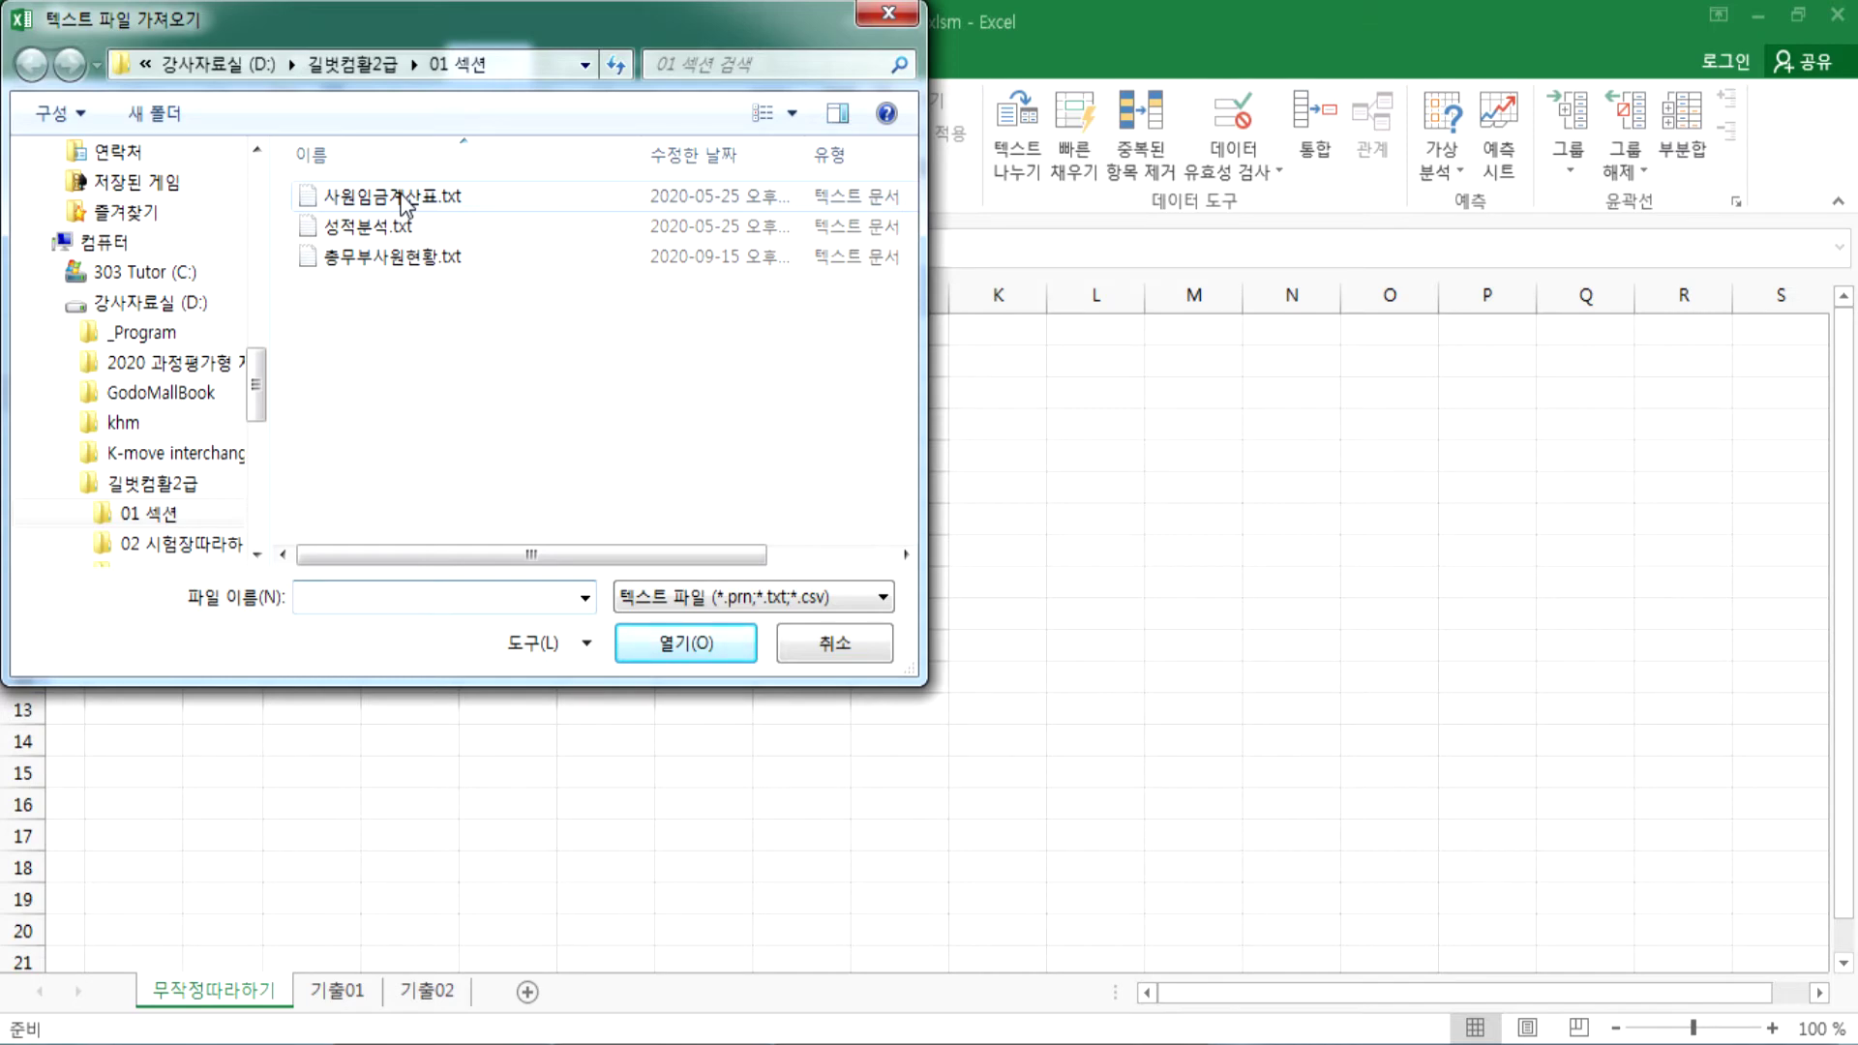
pyautogui.click(401, 199)
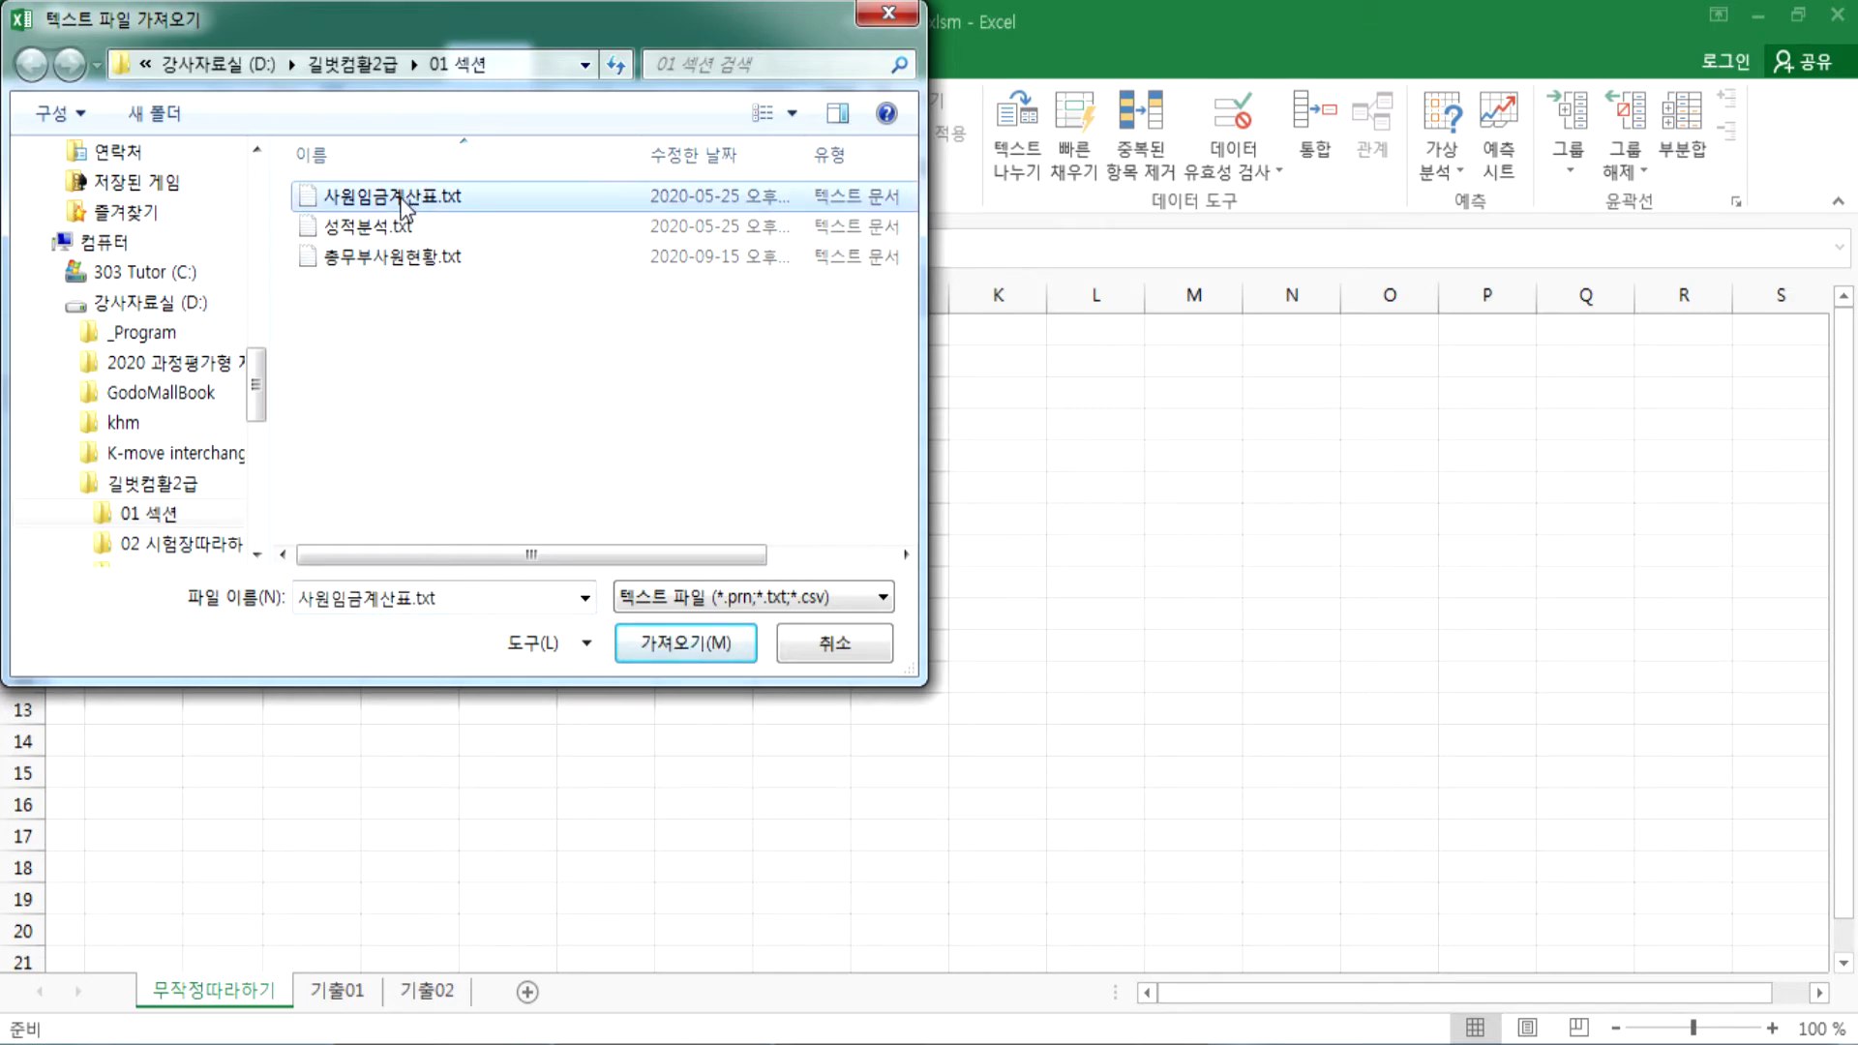
pyautogui.click(678, 642)
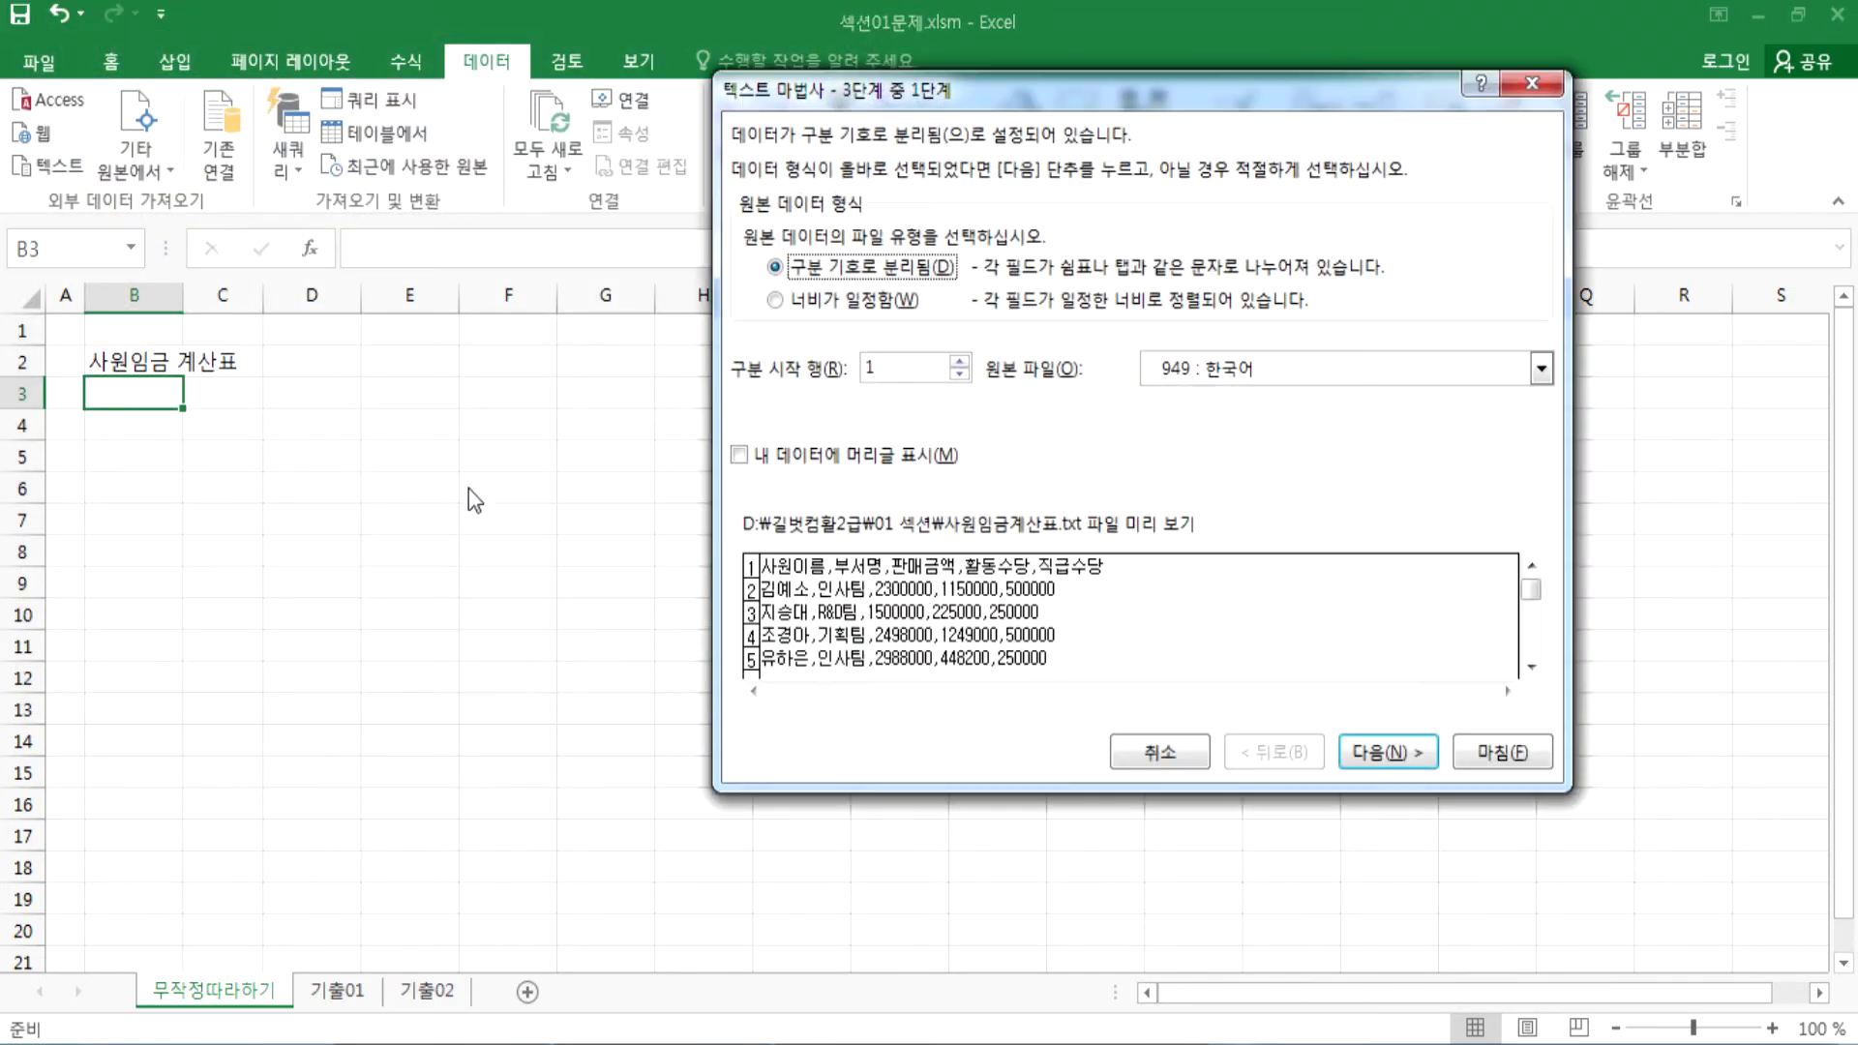
# Step: Keep the text as delimited from row 1, turn on the Comma delimiter and turn off Tab
pyautogui.moveTo(777, 97); pyautogui.dragTo(420, 188)
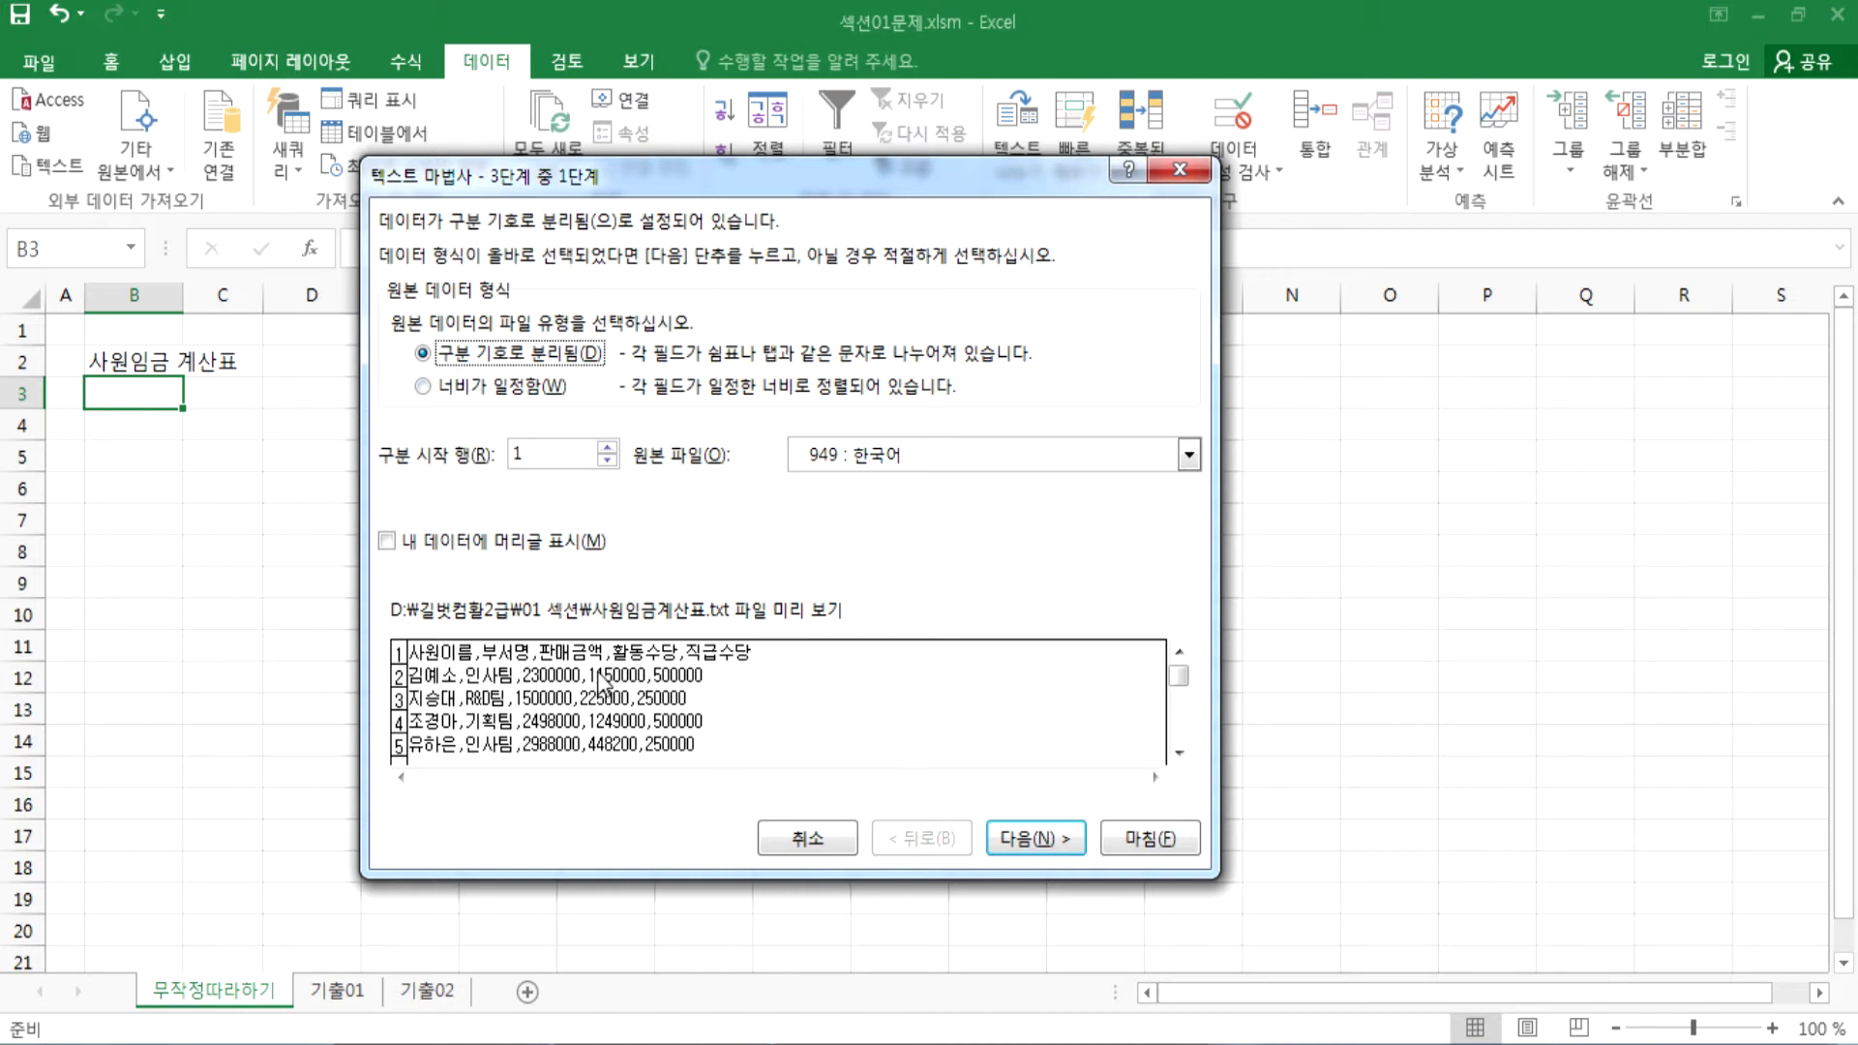
pyautogui.click(1028, 840)
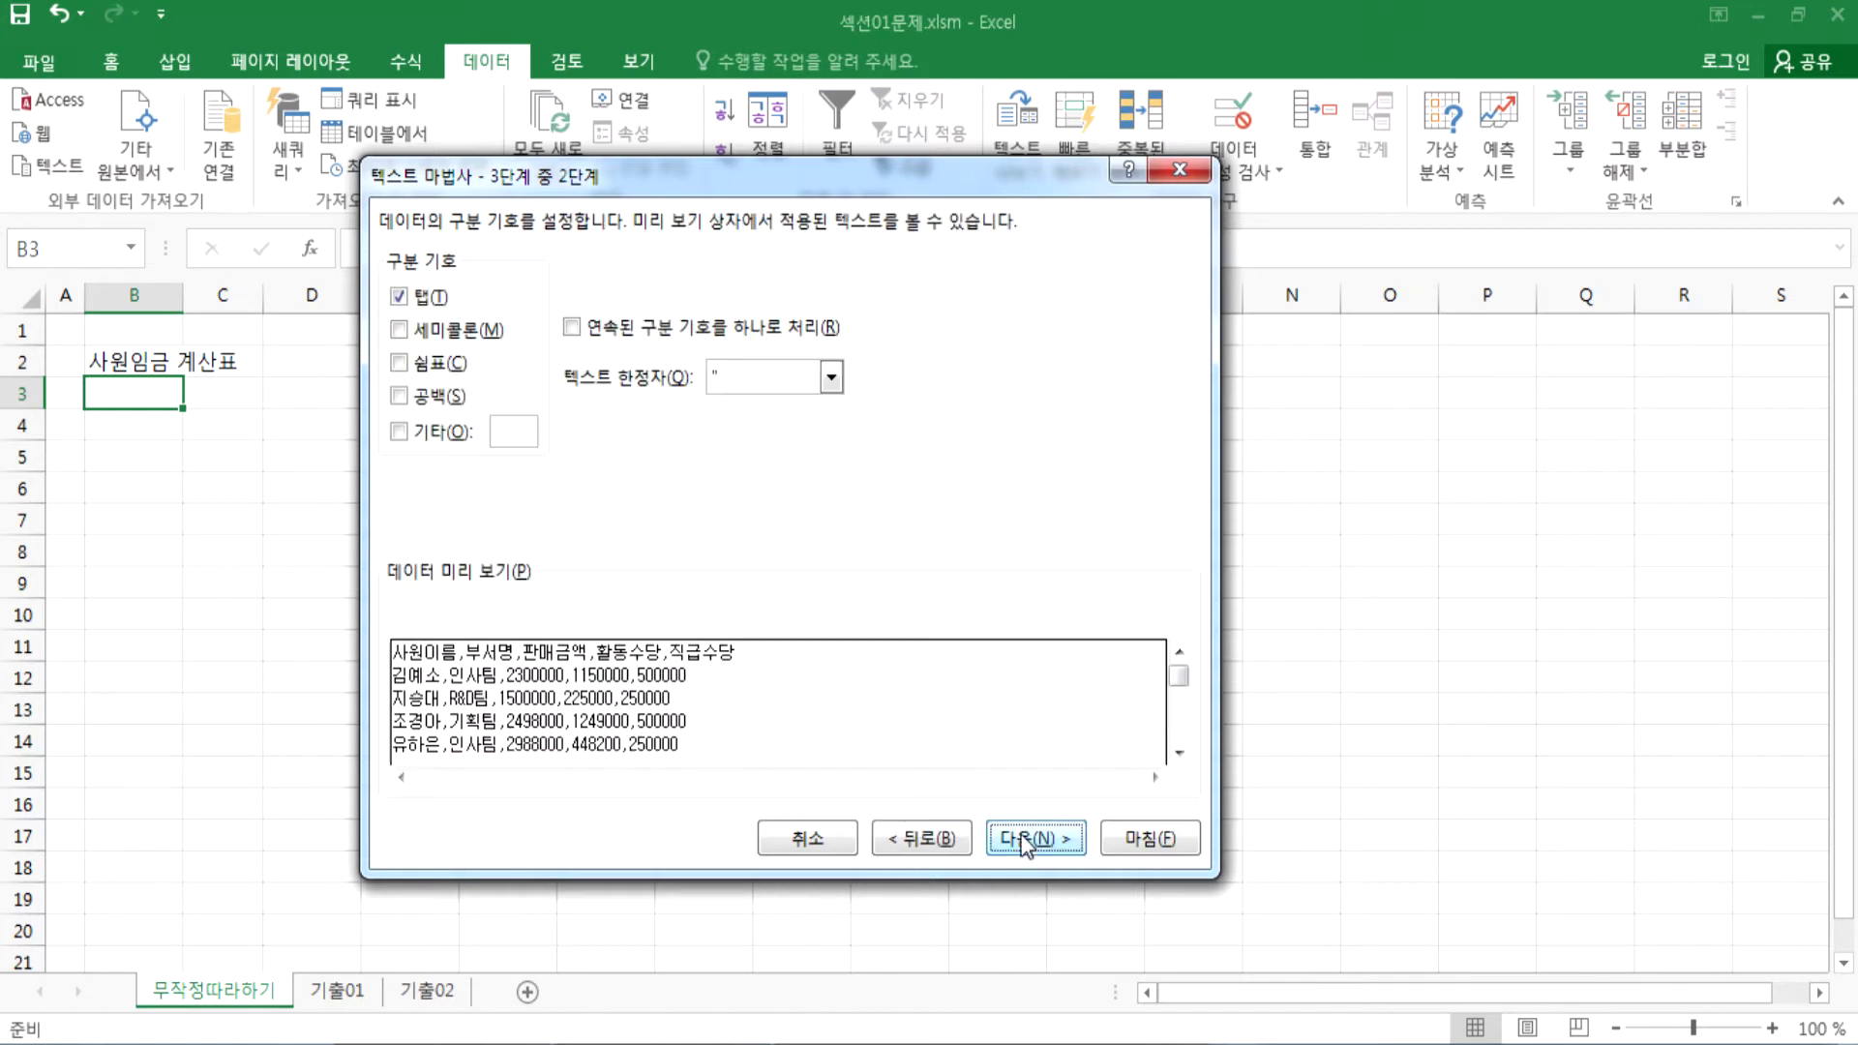
pyautogui.click(400, 366)
pyautogui.click(399, 298)
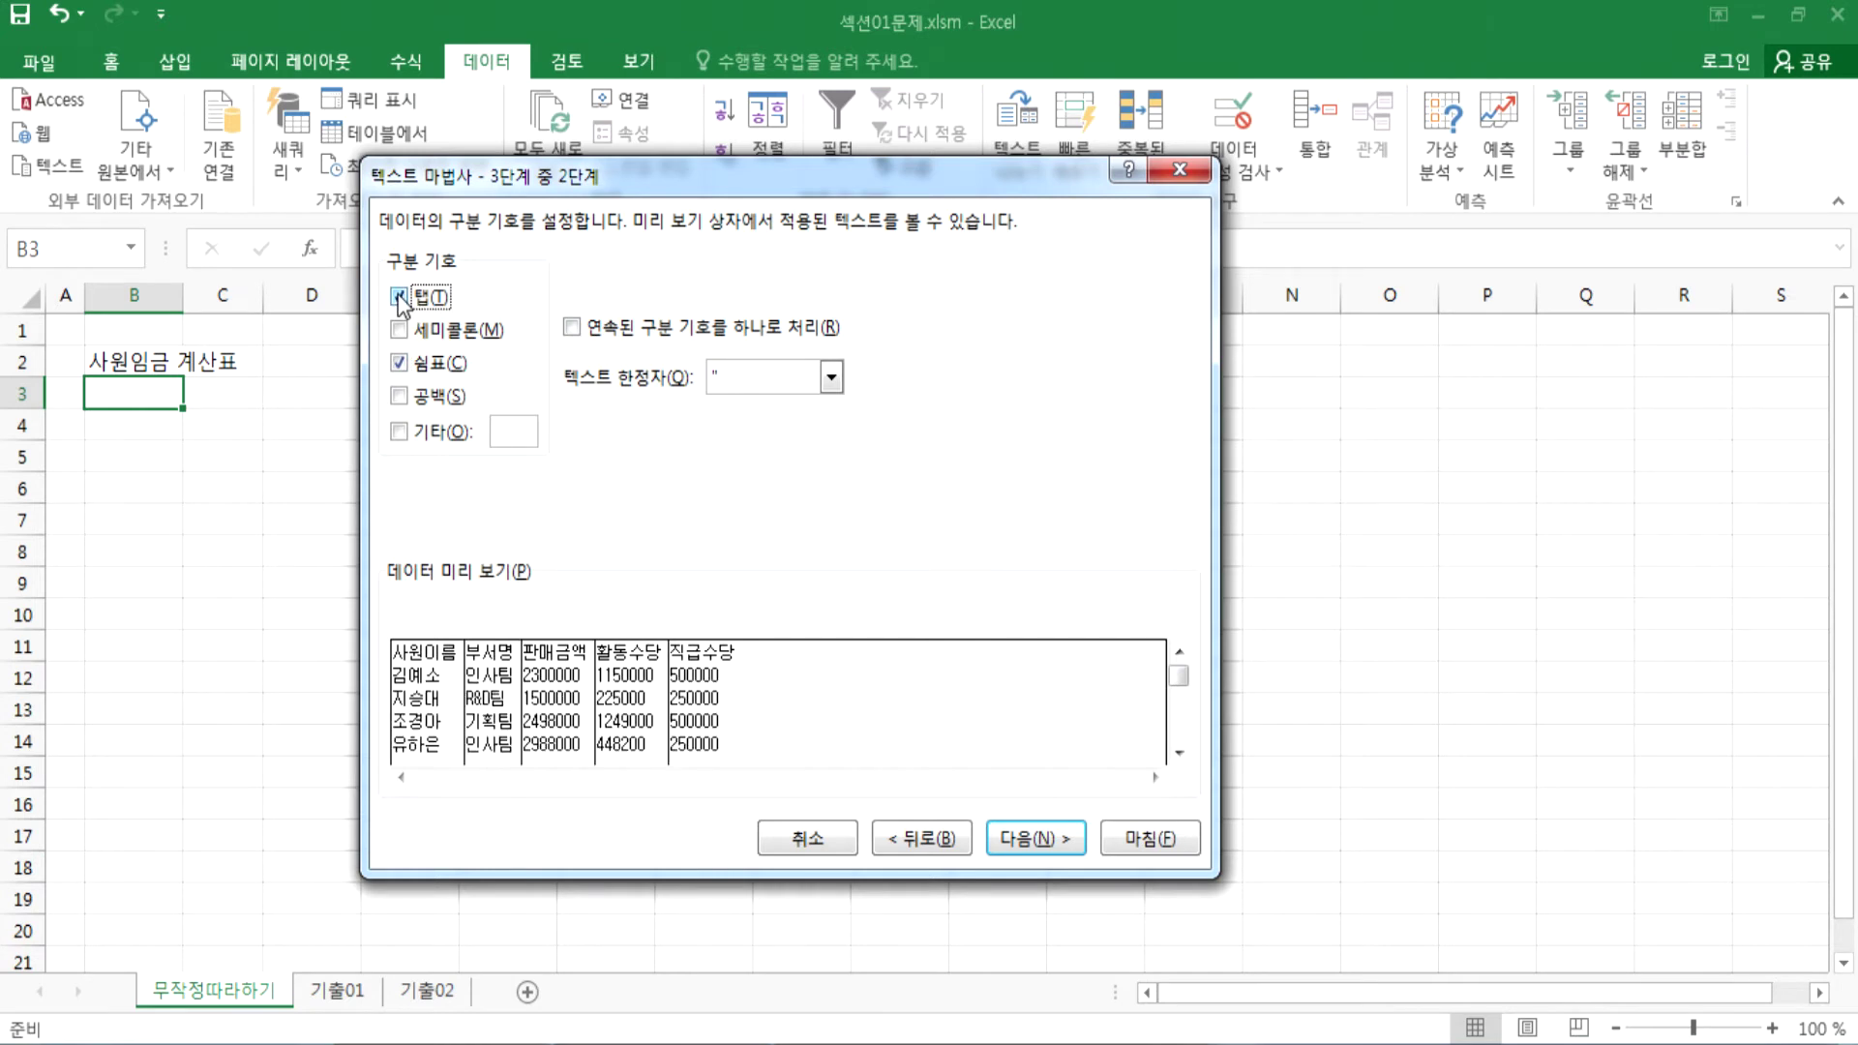
pyautogui.click(1053, 847)
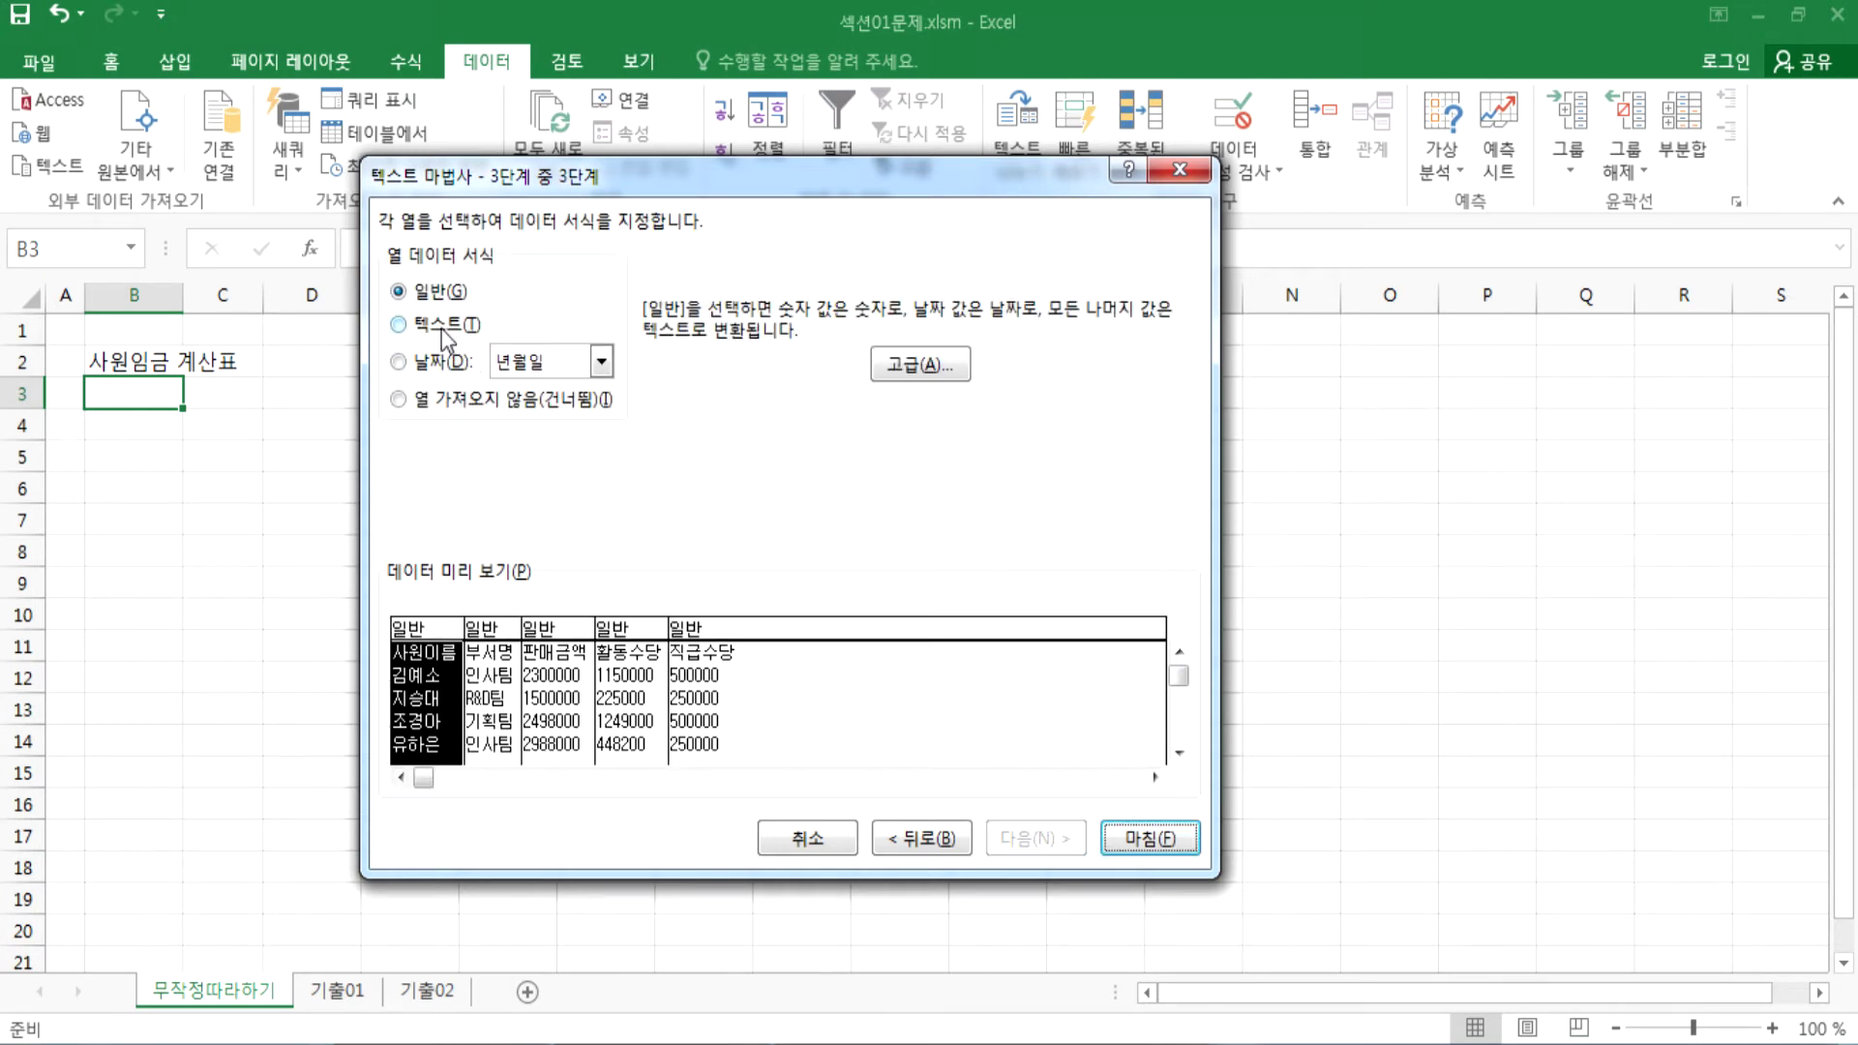
# Step: Try the skip-column setting on the 사원이름 and 직급수당 columns, and return both to General format
pyautogui.click(493, 404)
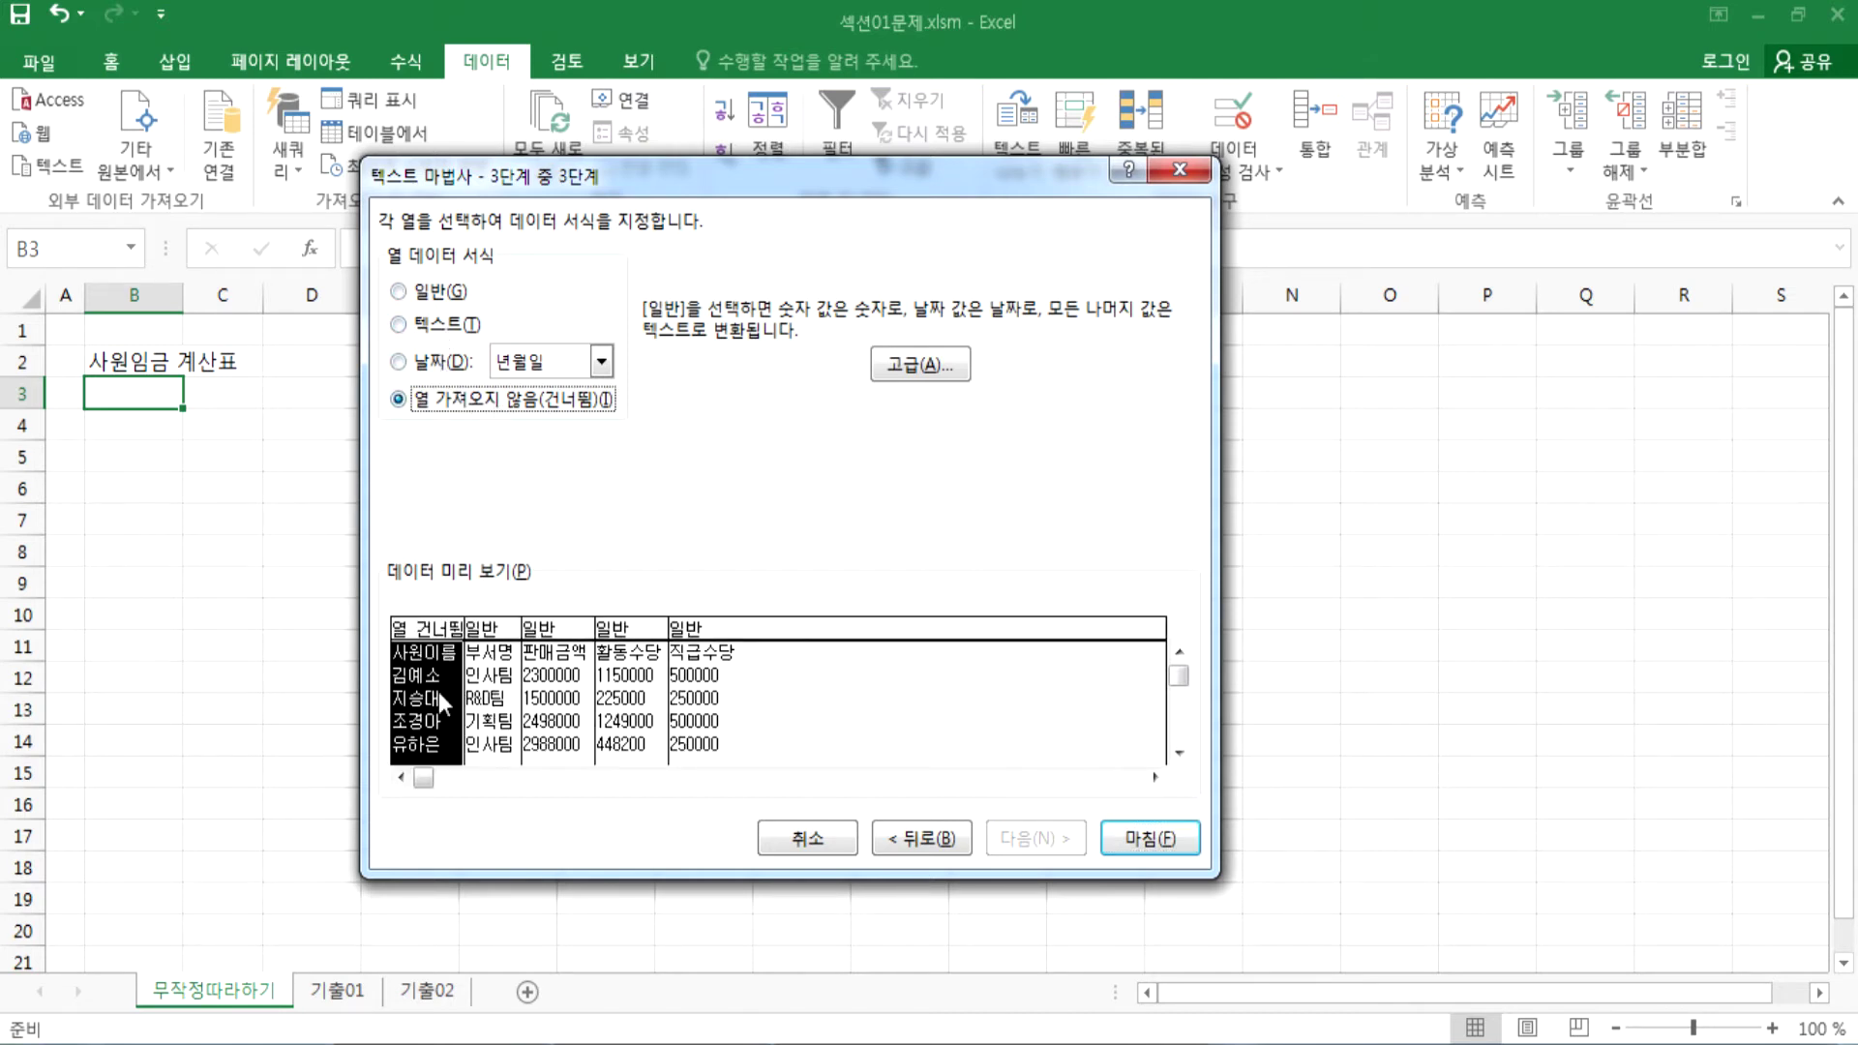
pyautogui.click(711, 668)
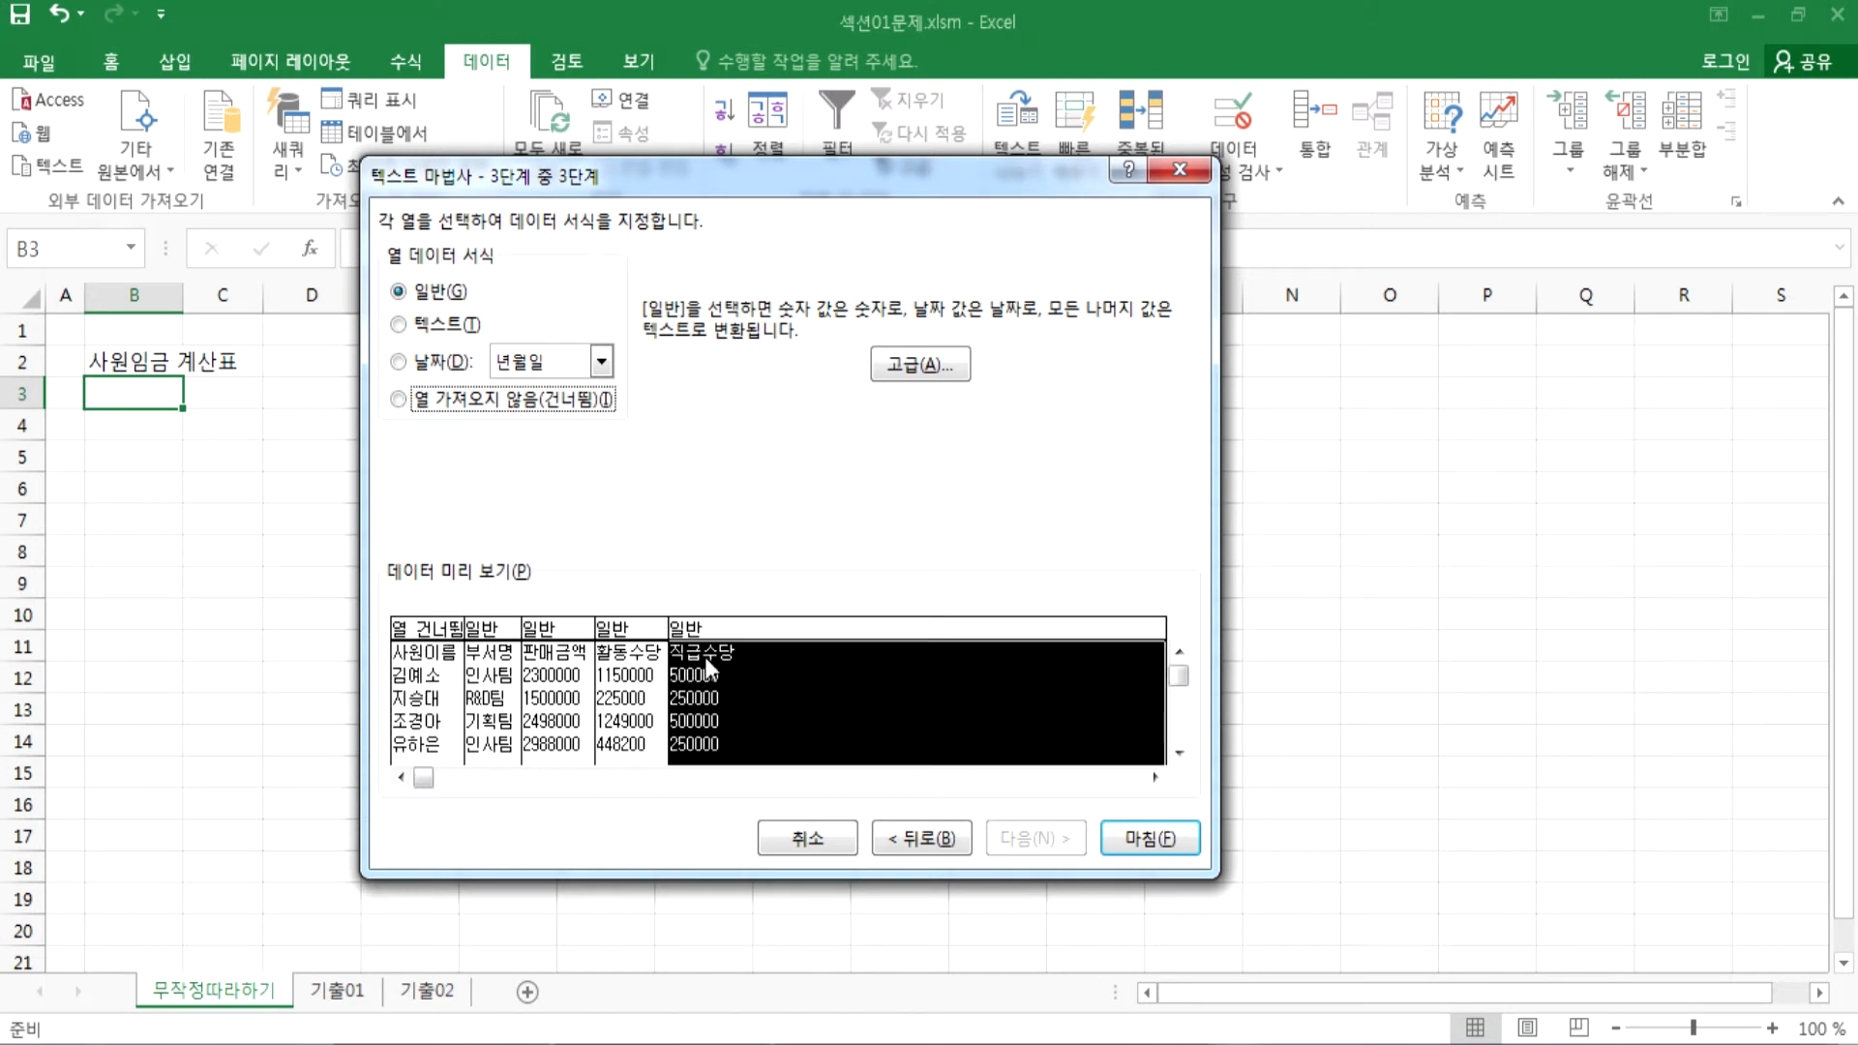
pyautogui.click(567, 397)
pyautogui.click(441, 294)
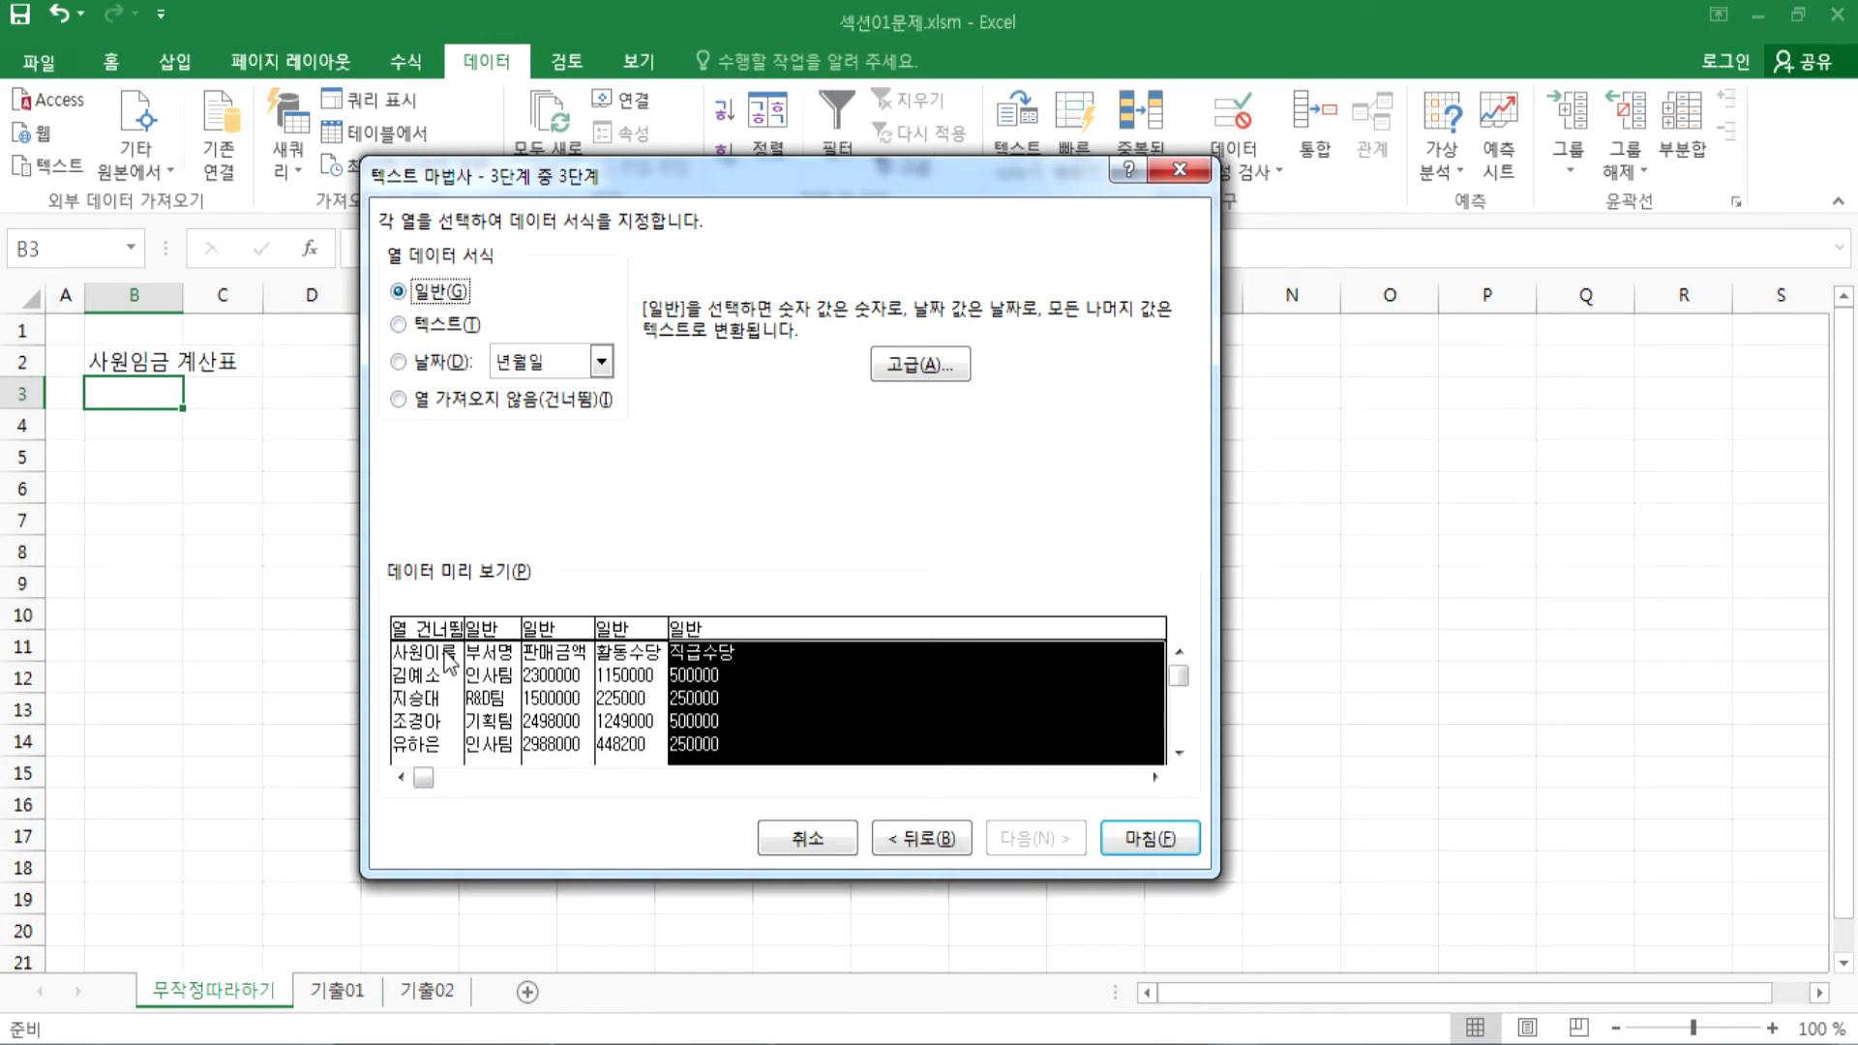
pyautogui.click(443, 635)
pyautogui.click(412, 292)
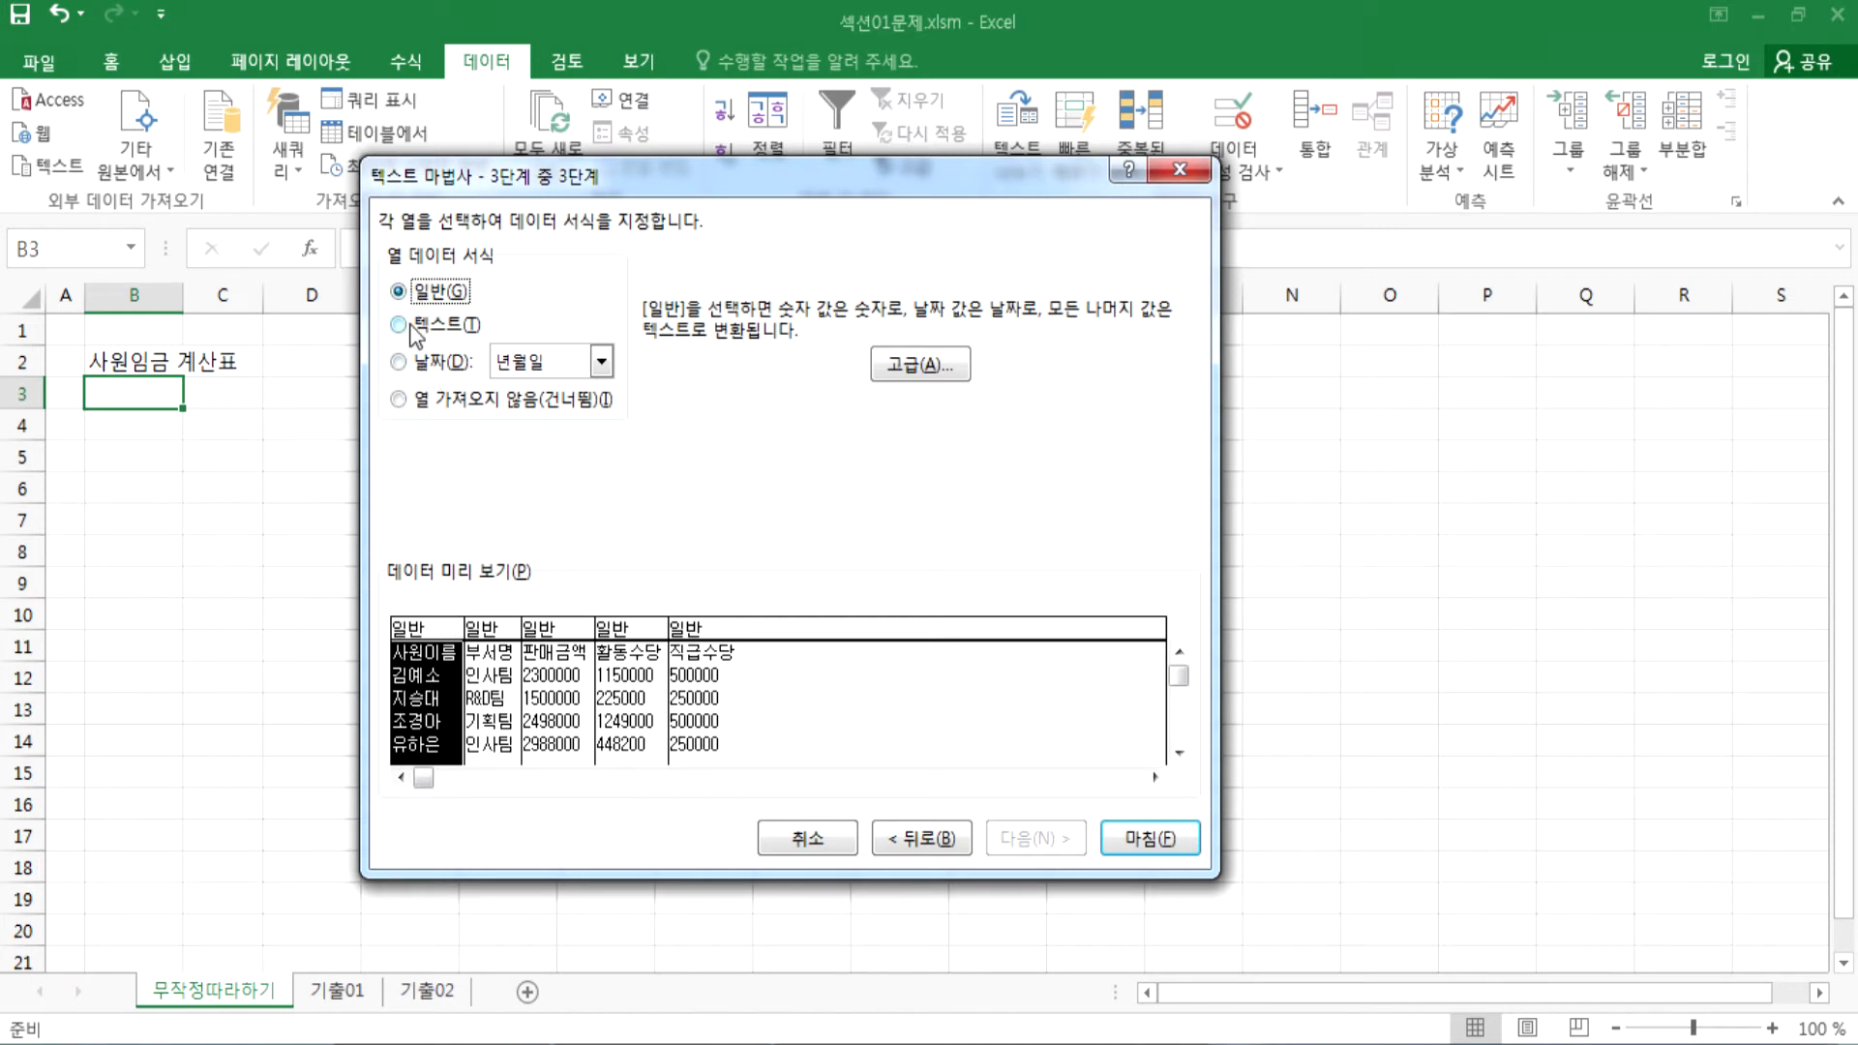
# Step: Finish the text import and place the data in the existing worksheet at cell B3
pyautogui.click(1149, 838)
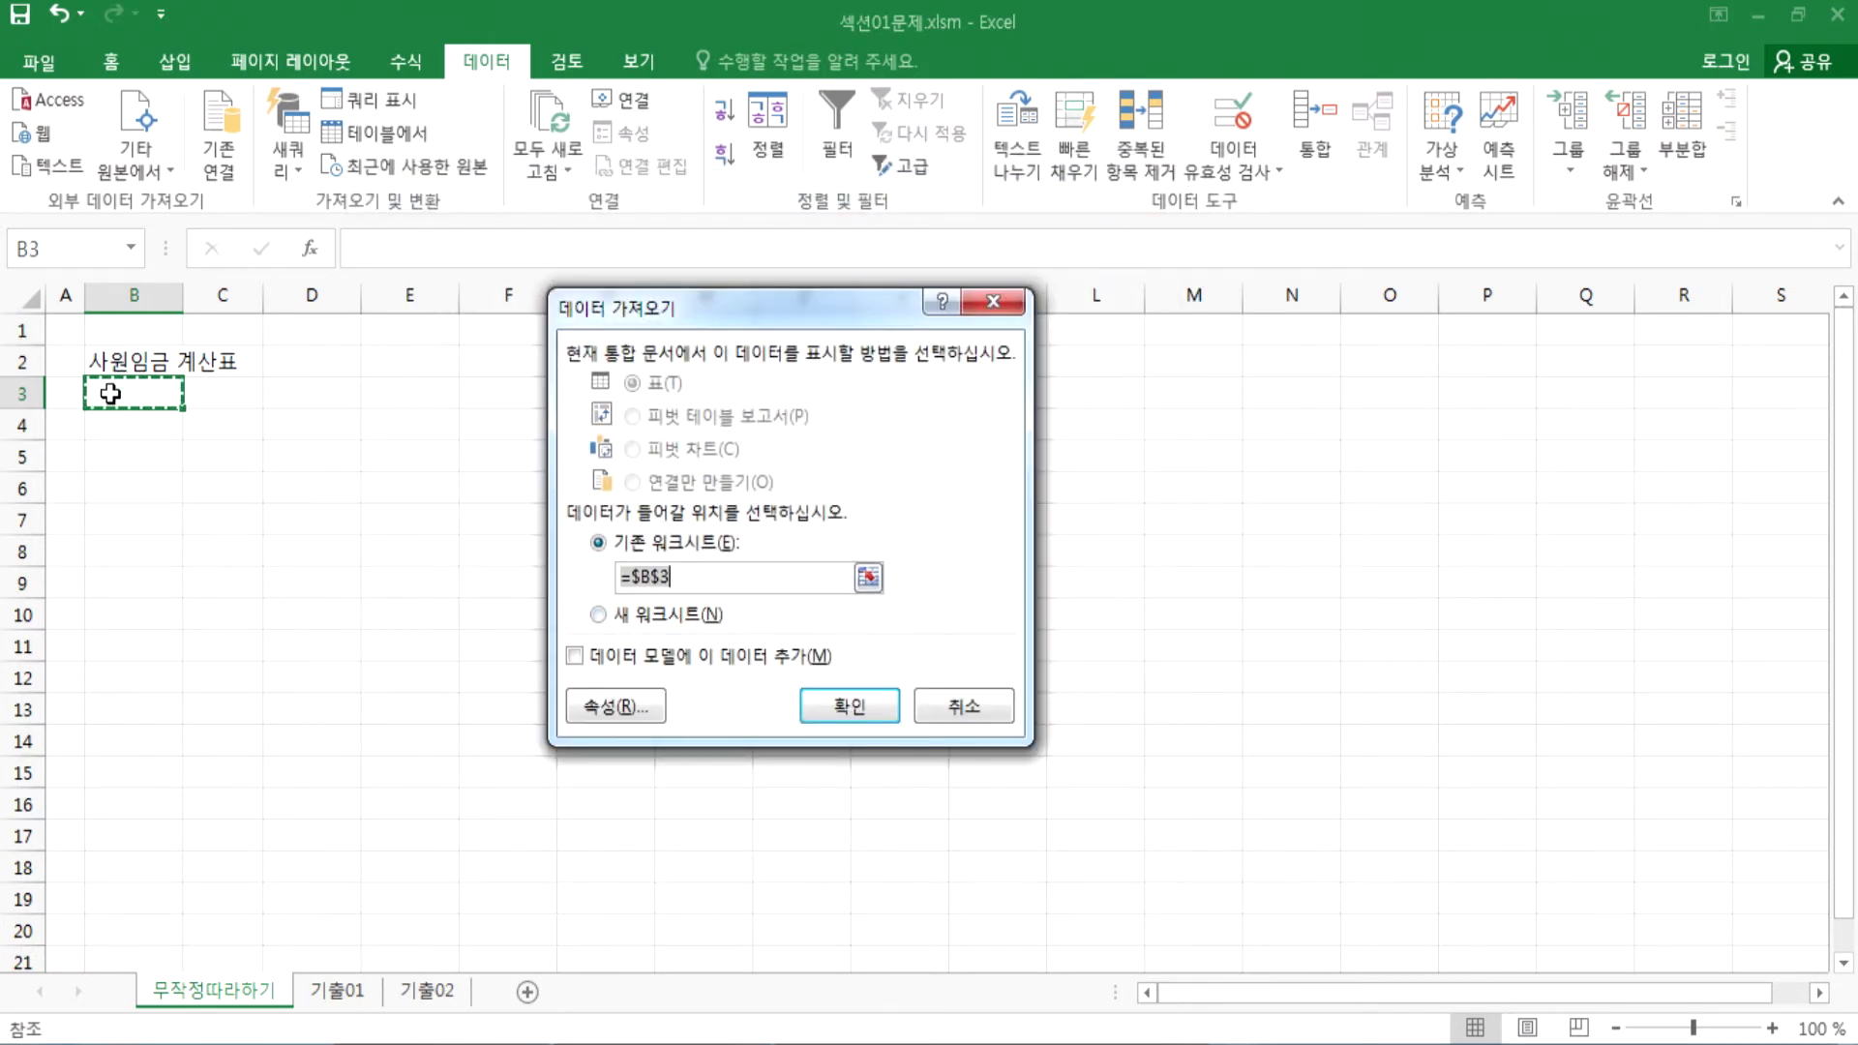
pyautogui.click(864, 714)
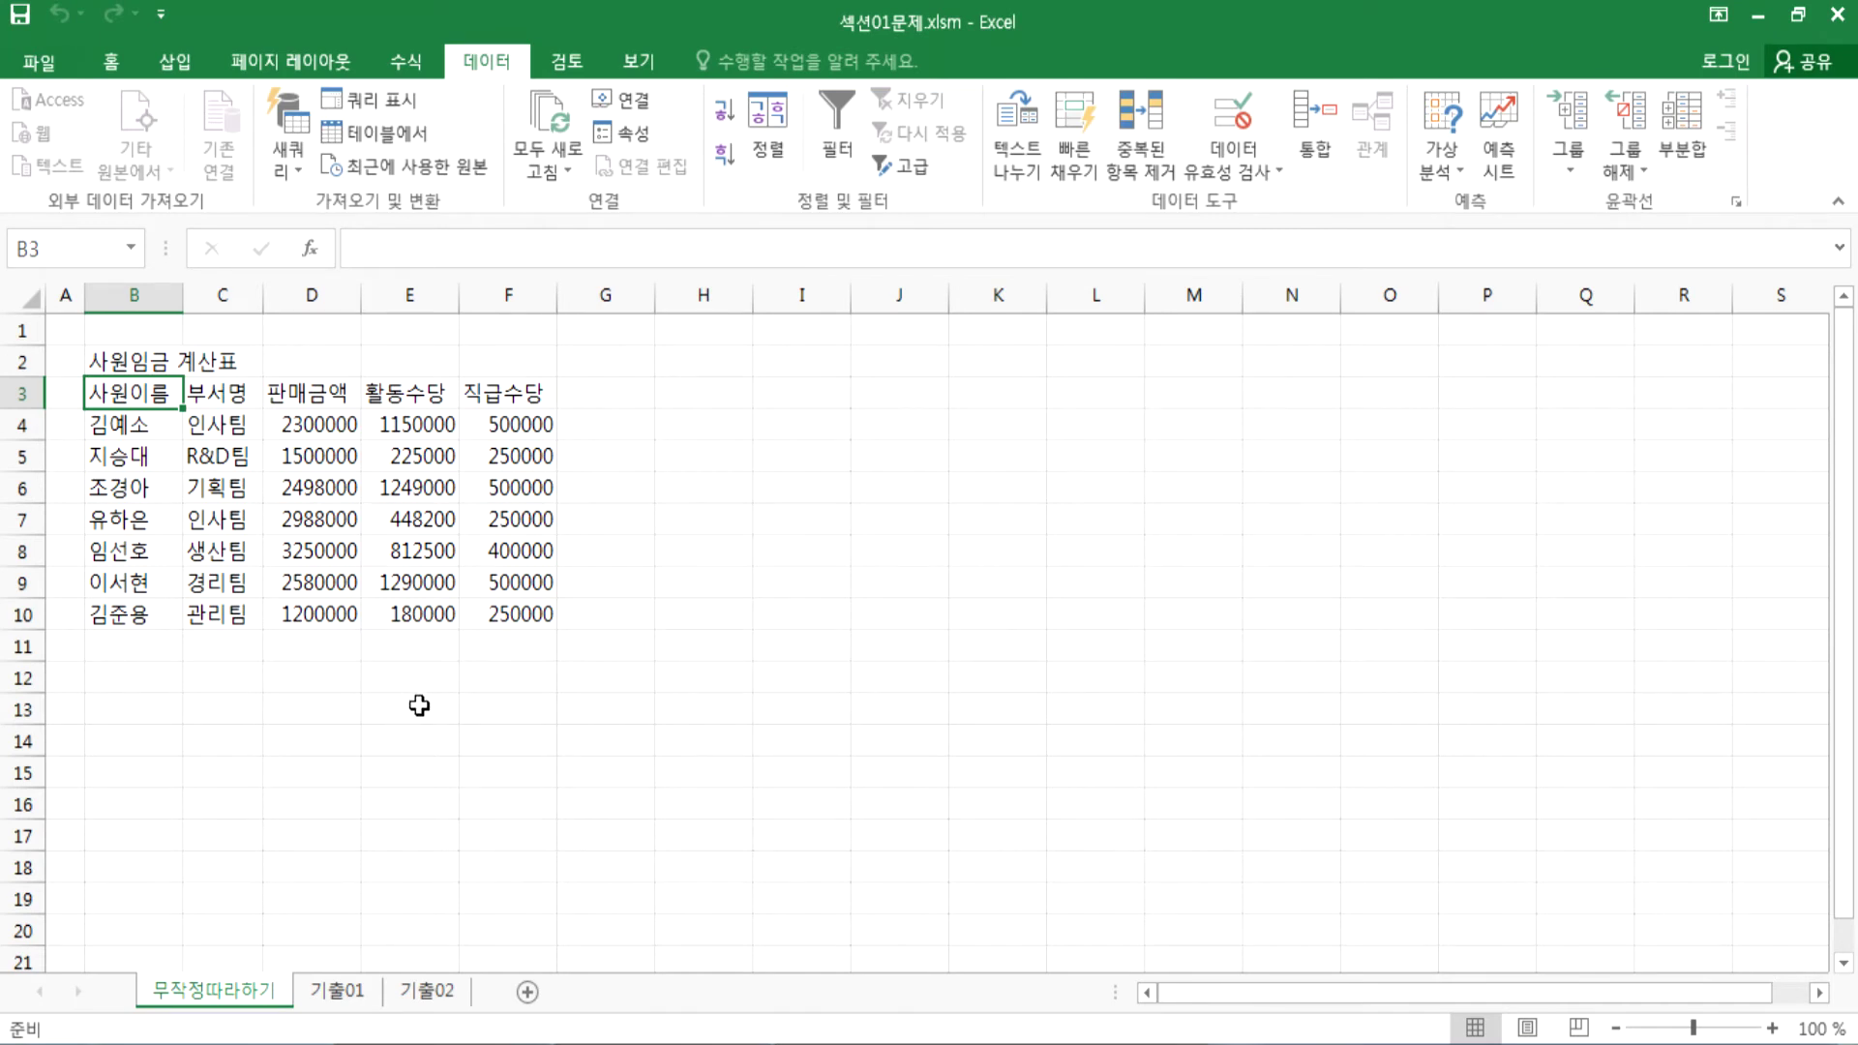
# Step: Select cell B3 on the 기출01 sheet and check the text files available for import without importing one
pyautogui.click(339, 1002)
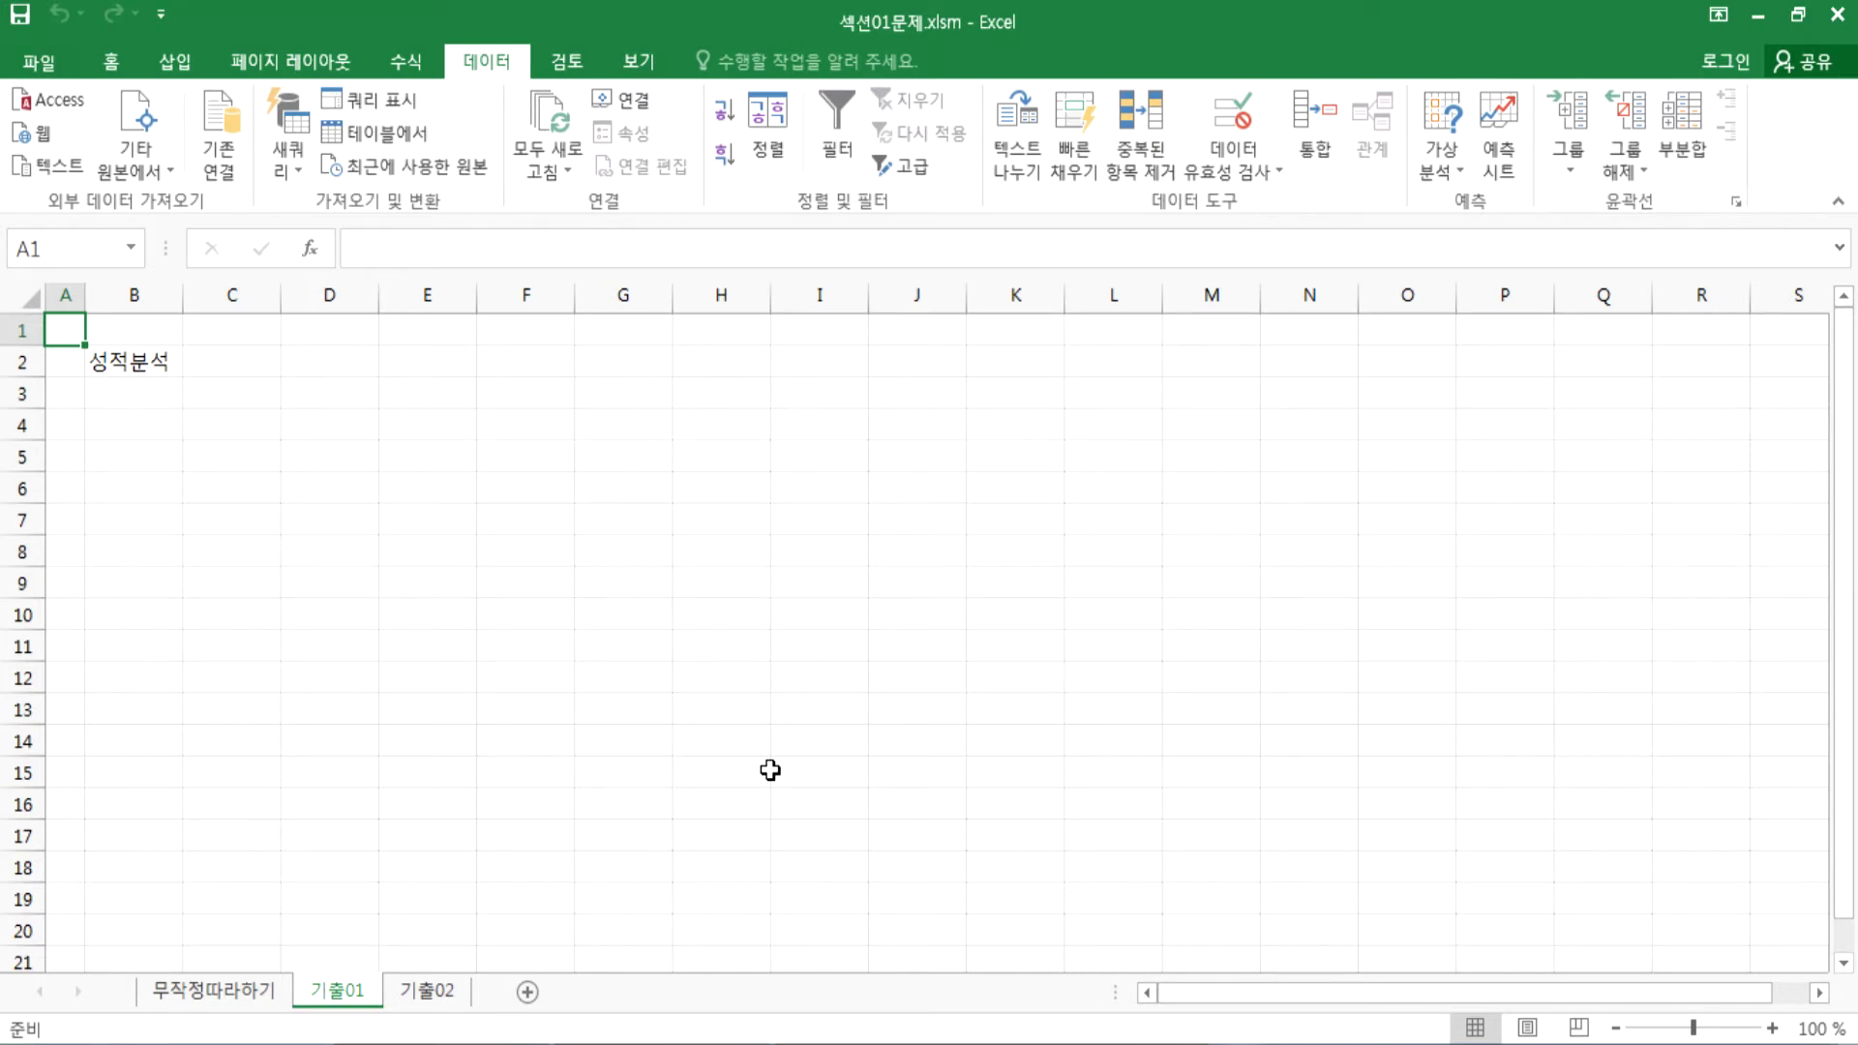
pyautogui.click(221, 996)
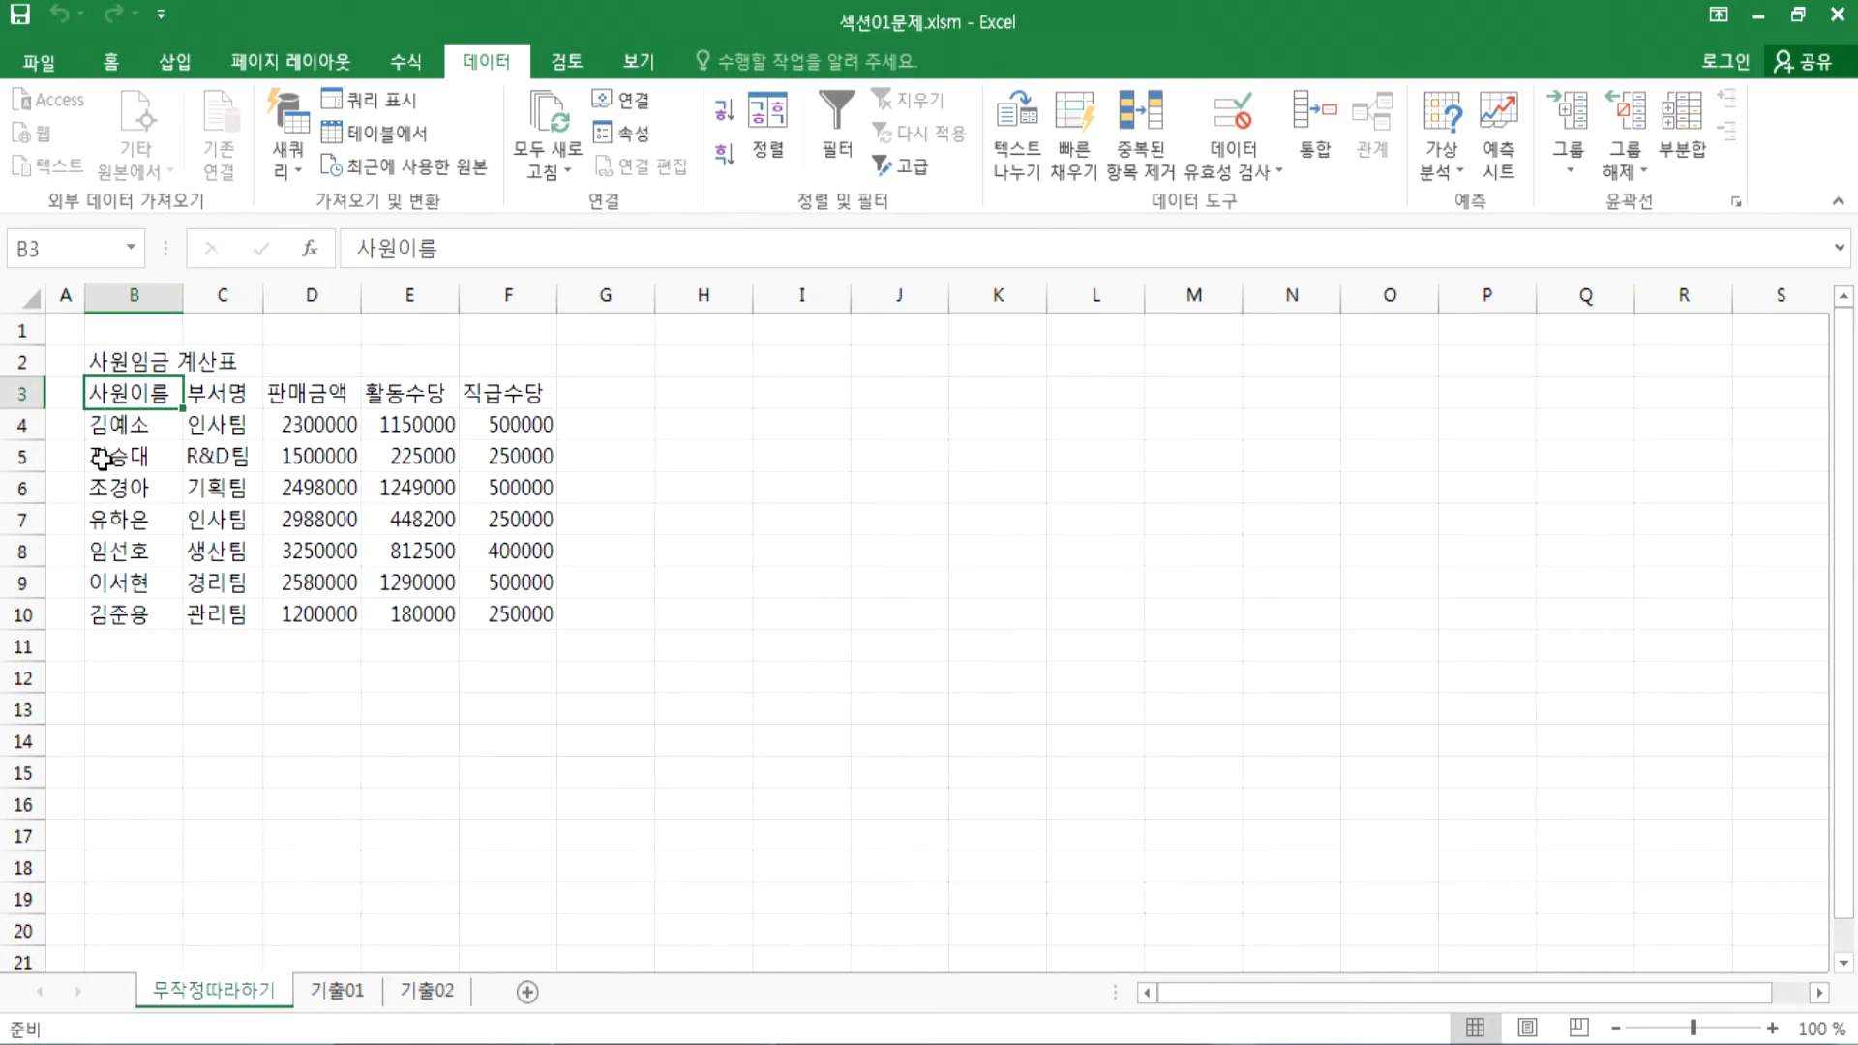
pyautogui.click(336, 997)
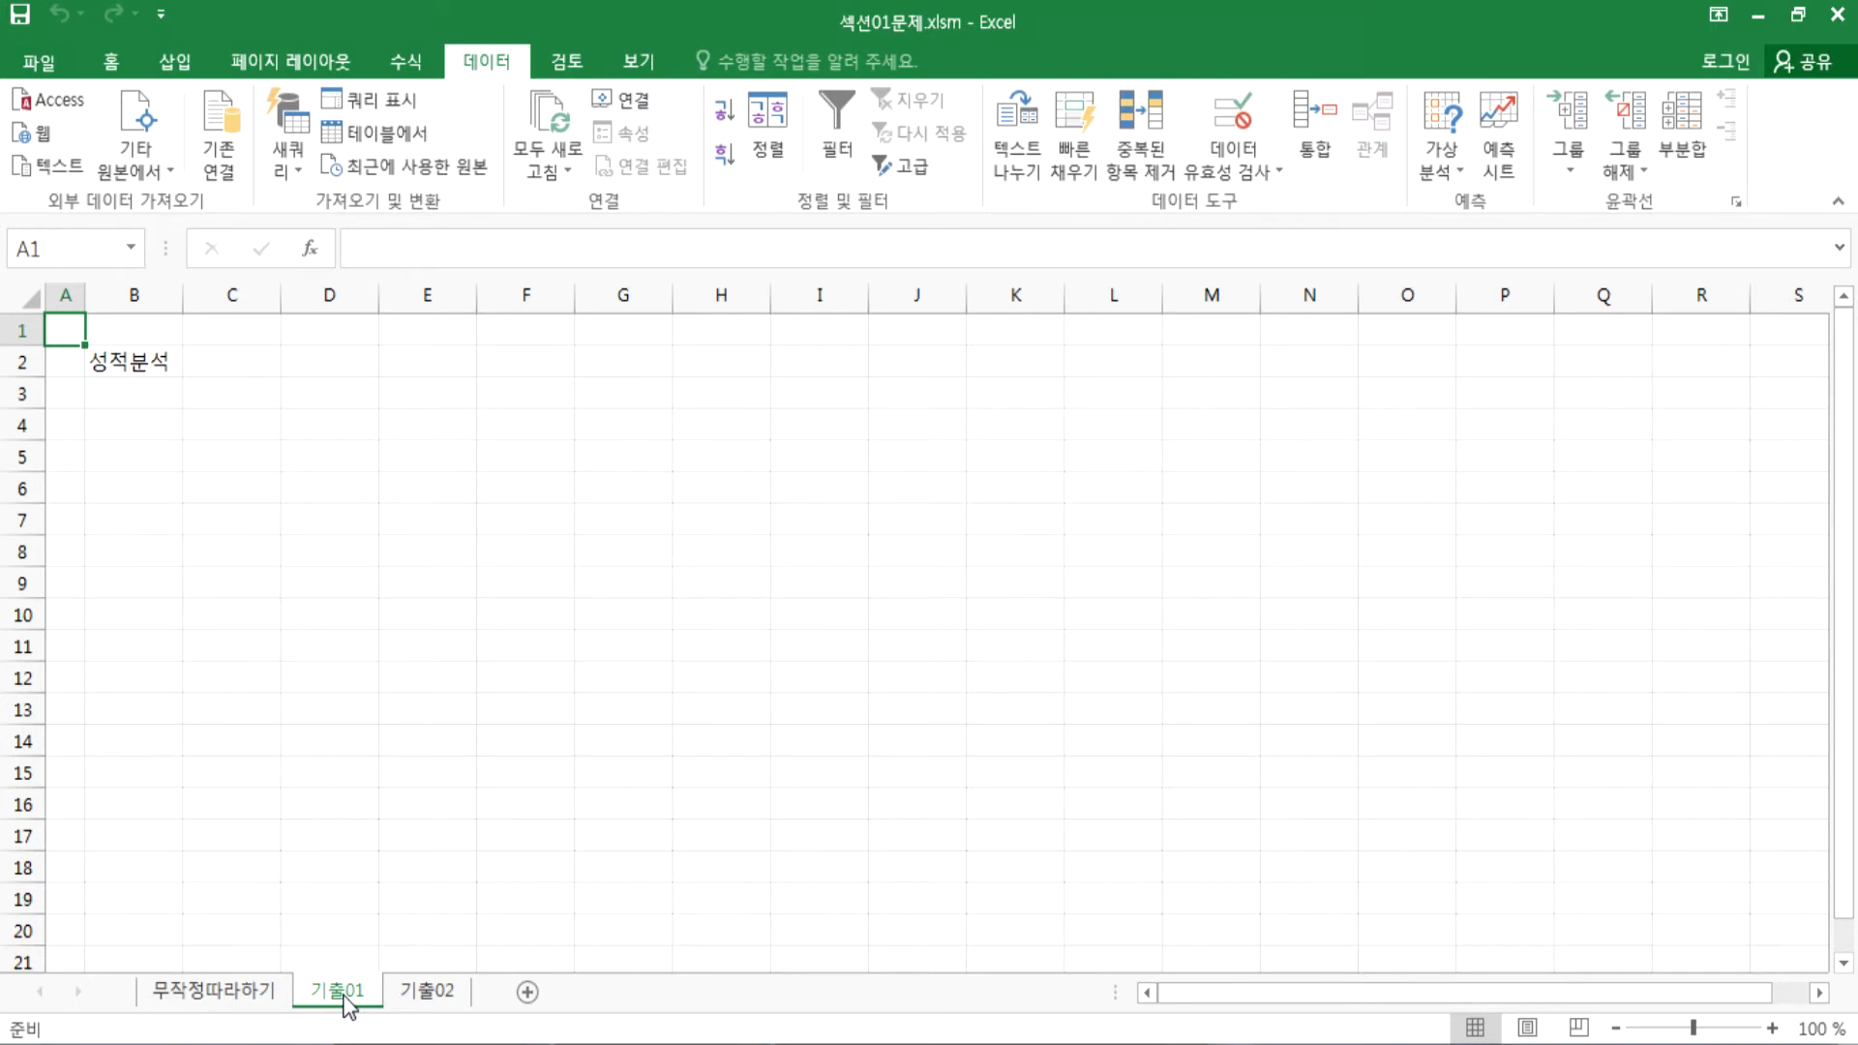
pyautogui.click(121, 400)
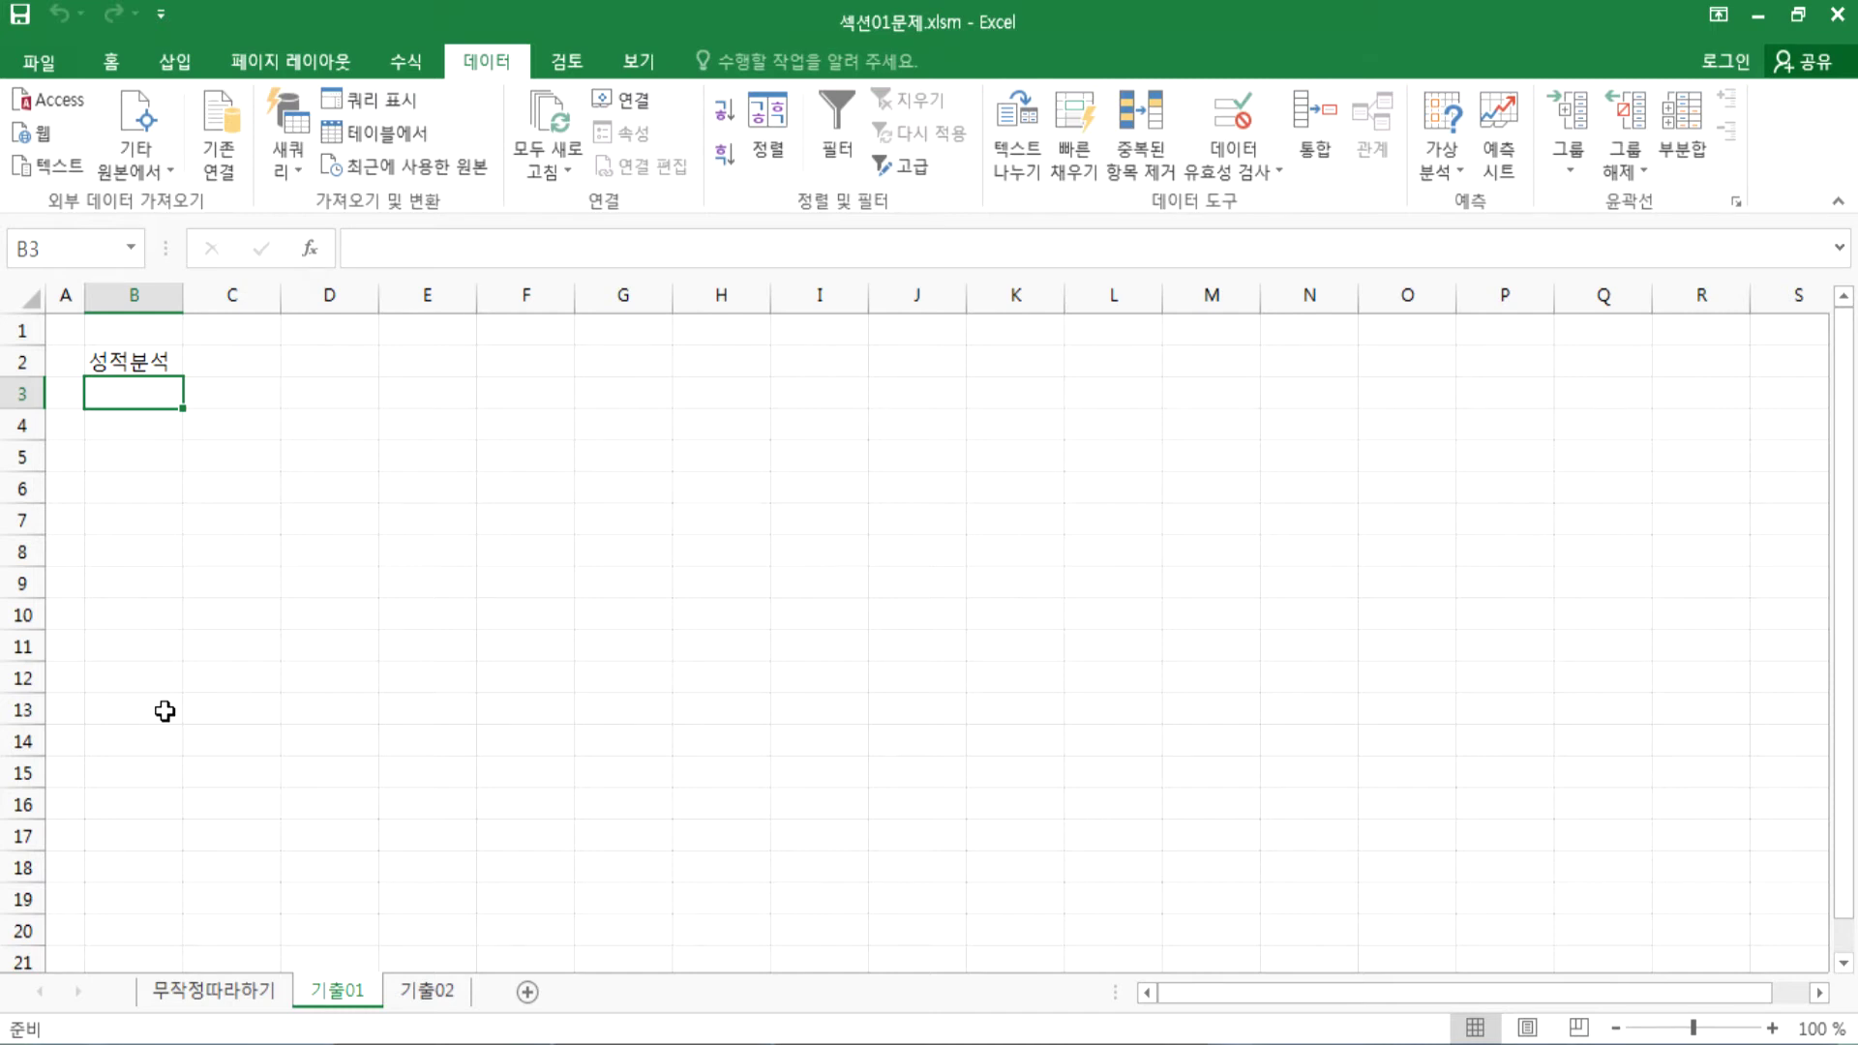
pyautogui.click(64, 168)
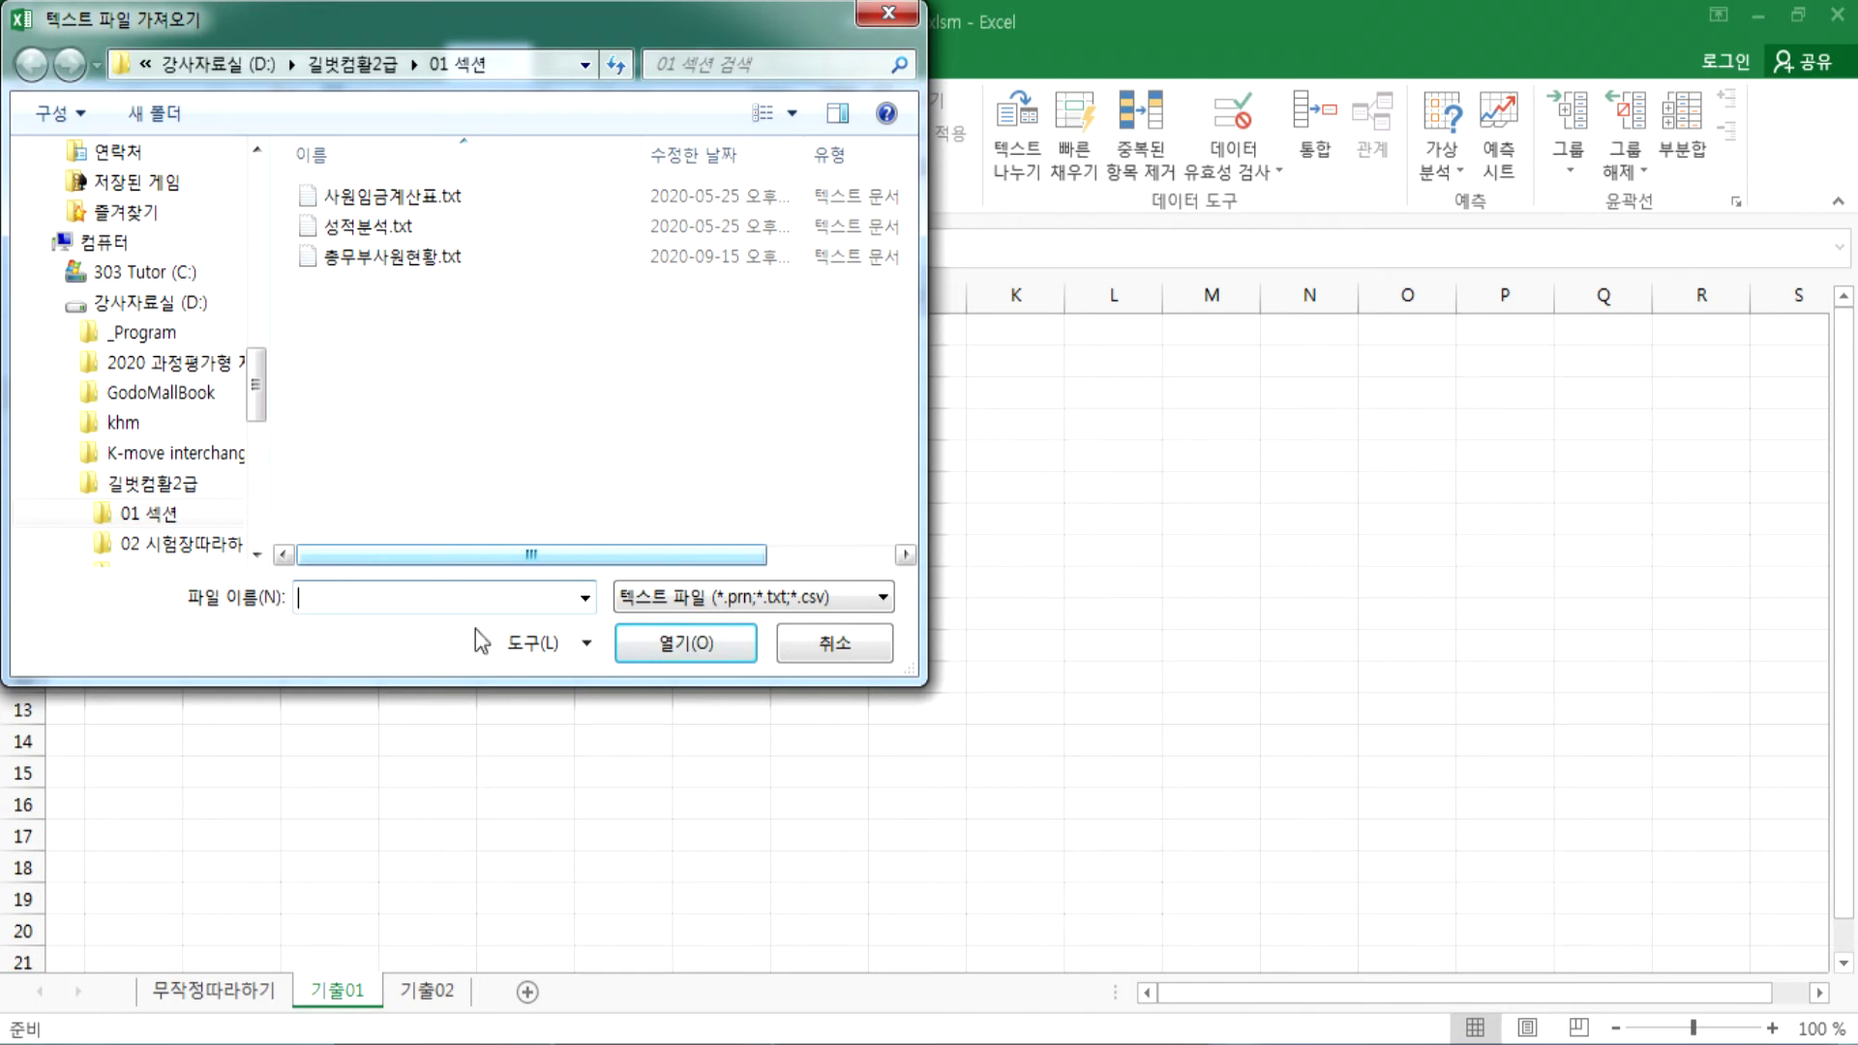
pyautogui.click(838, 659)
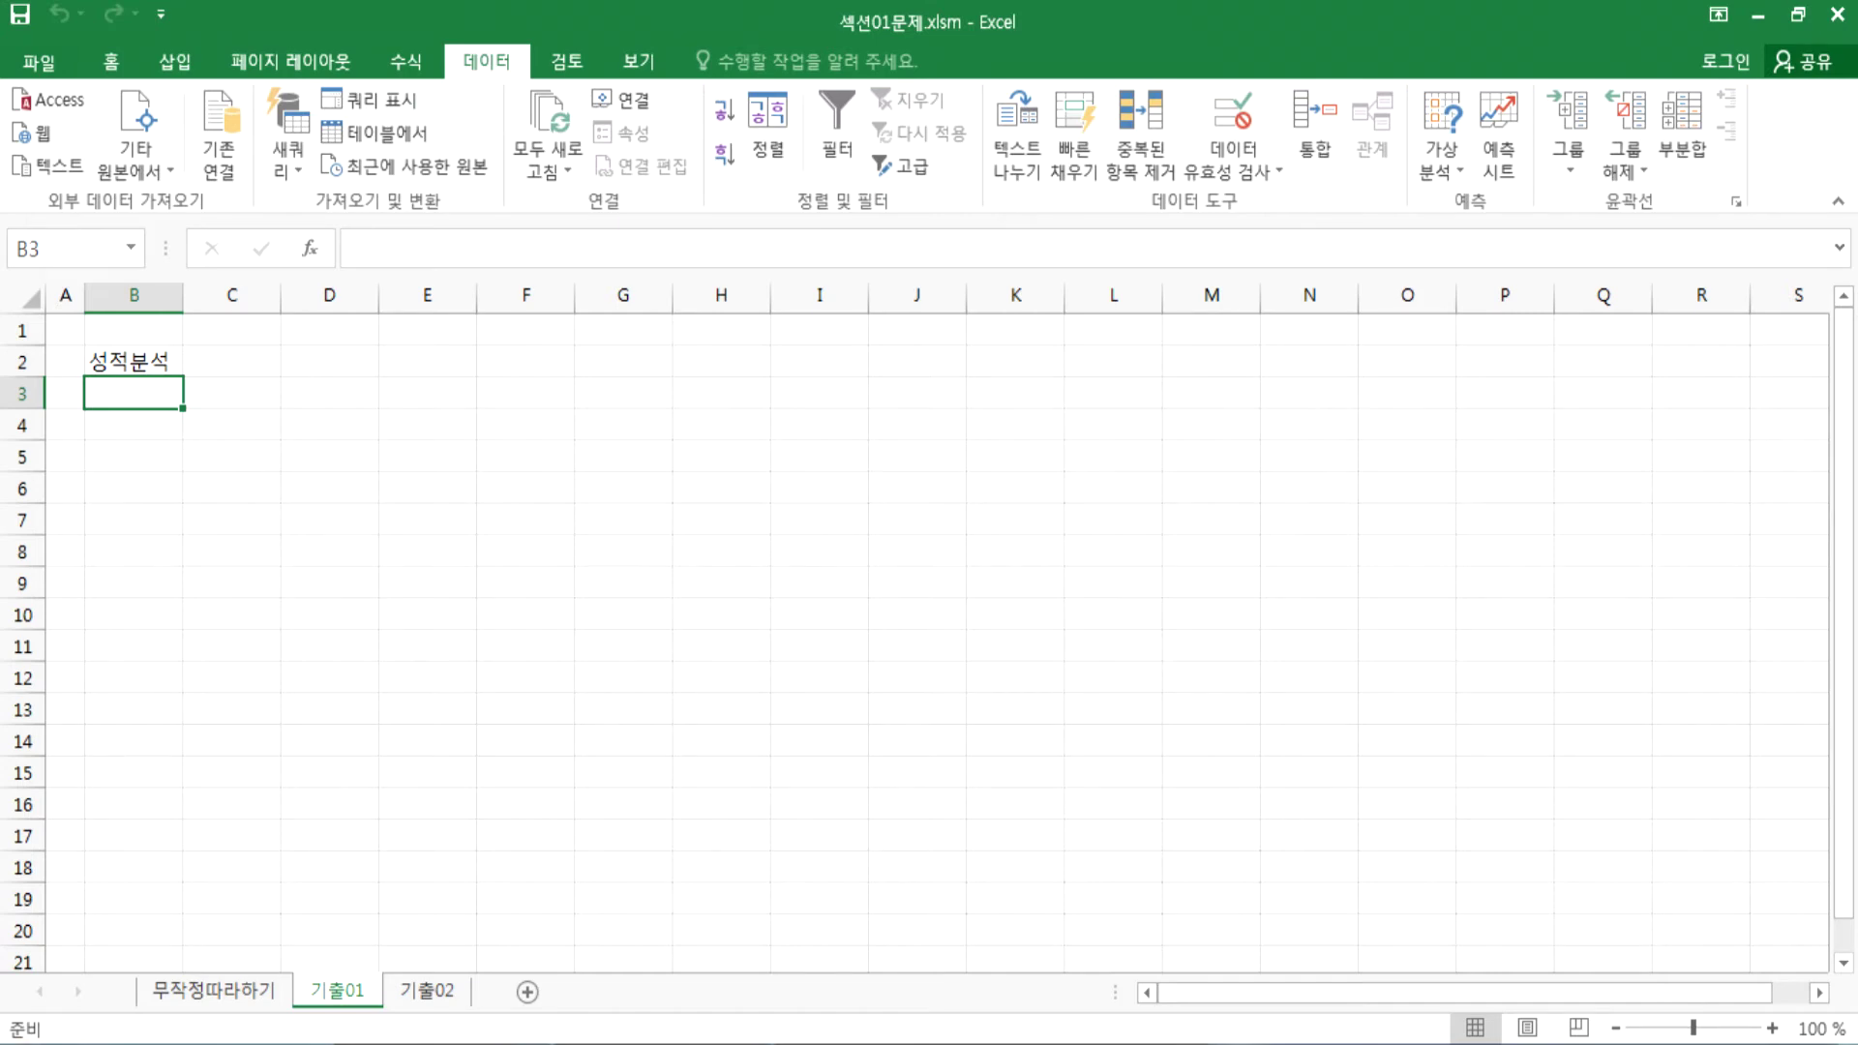
# Step: Open 성적분석.txt from D:\길벗컴활2급\01 섹션 in Notepad to examine its delimiter, and close the file and folder
pyautogui.click(29, 1041)
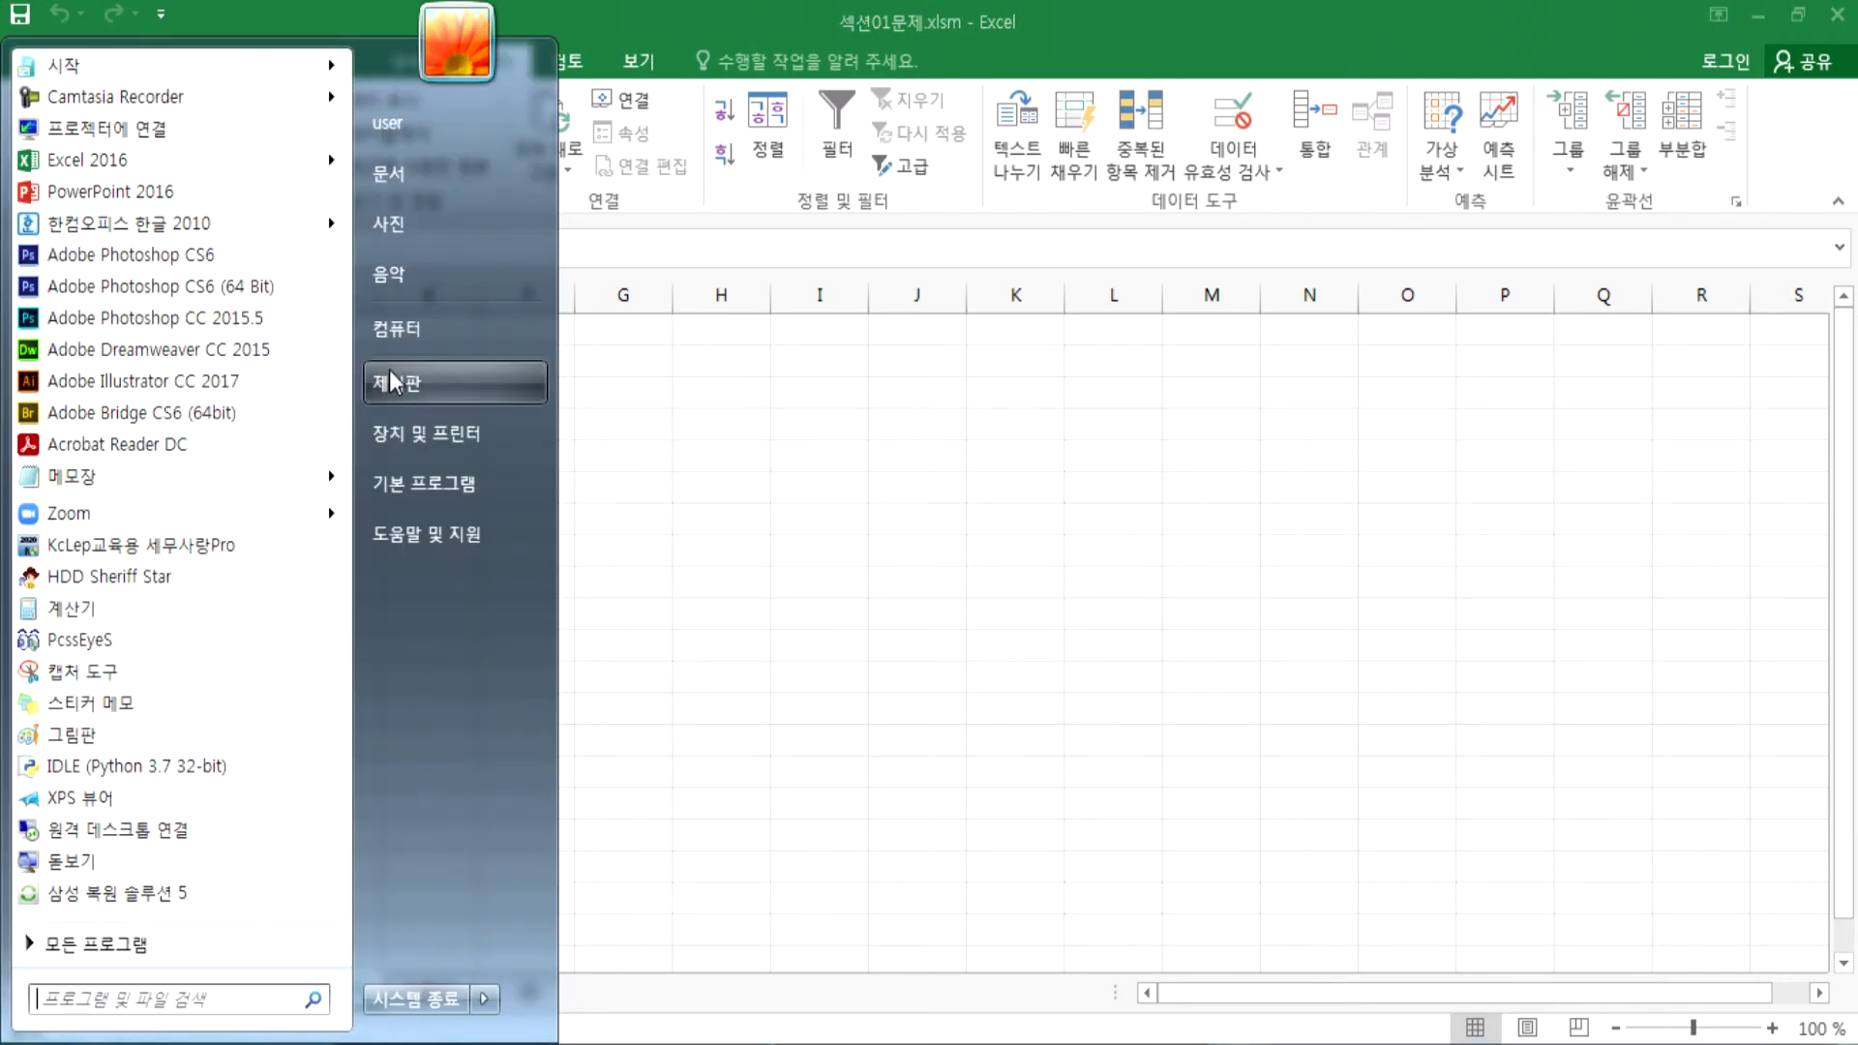
pyautogui.press('Escape')
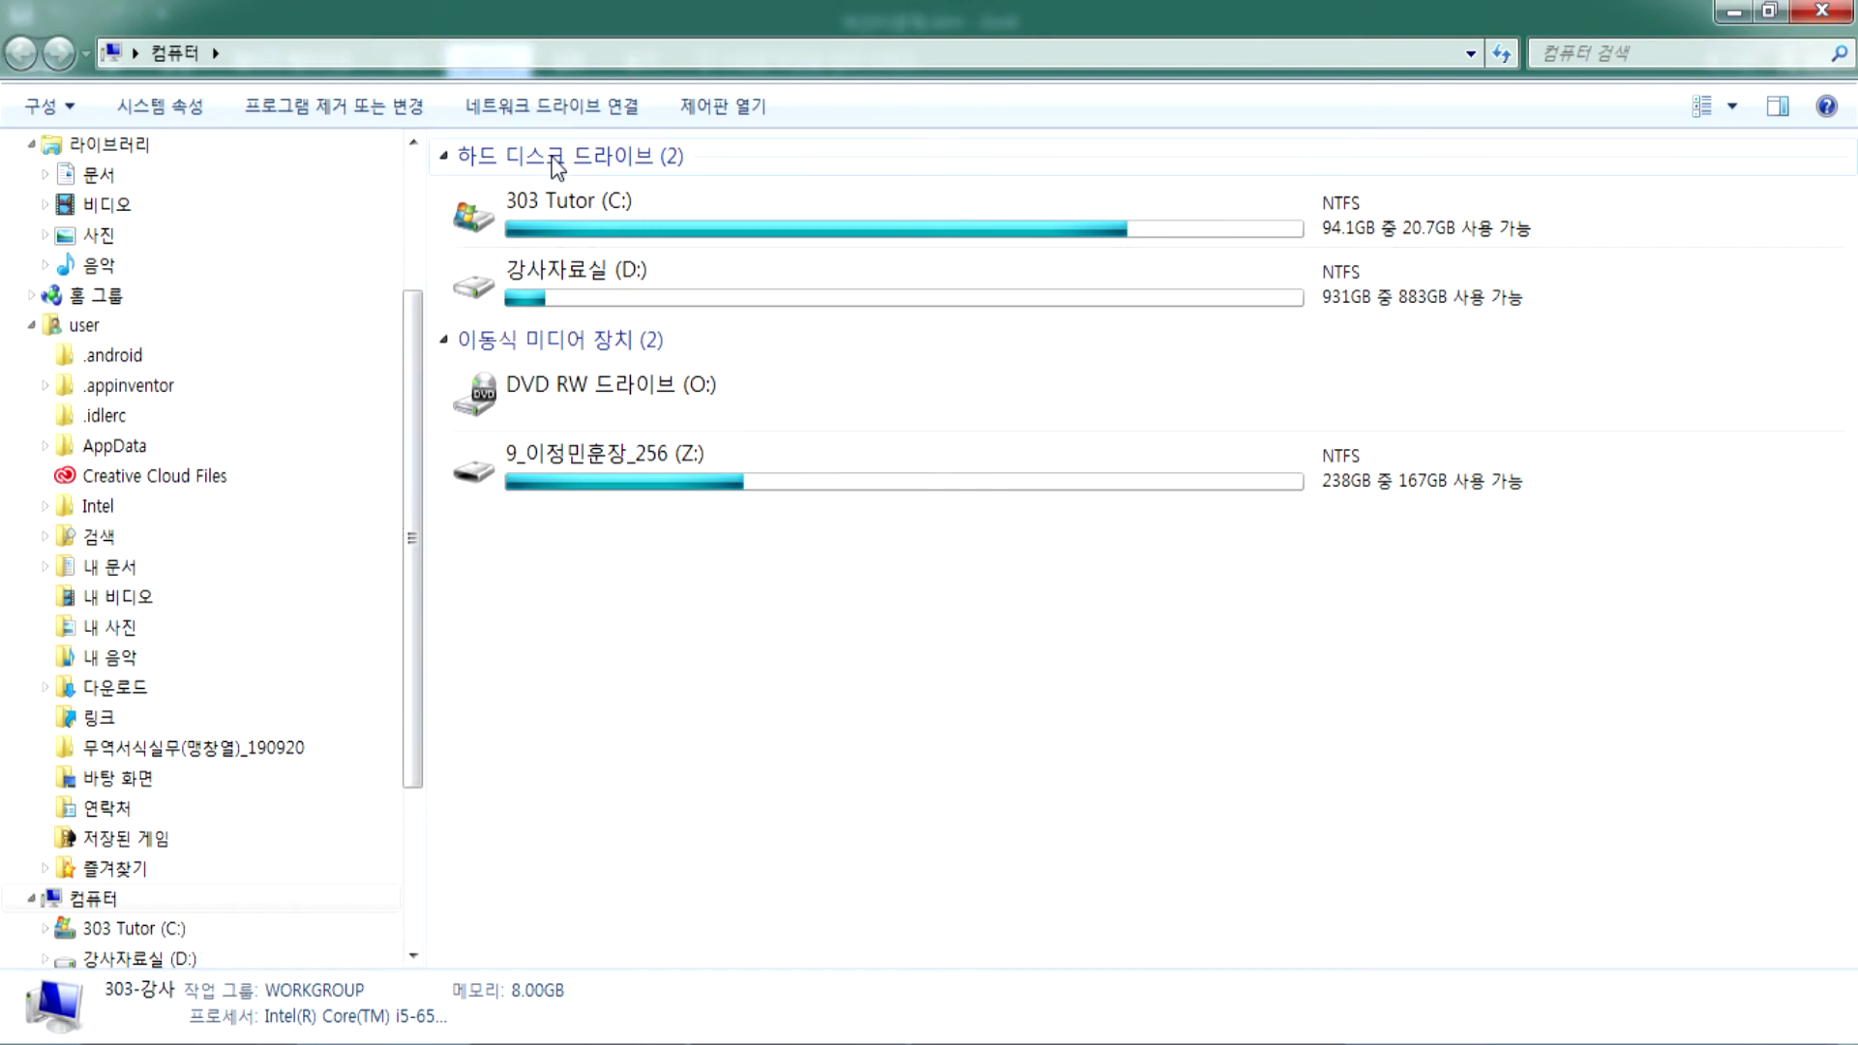
pyautogui.doubleClick(543, 225)
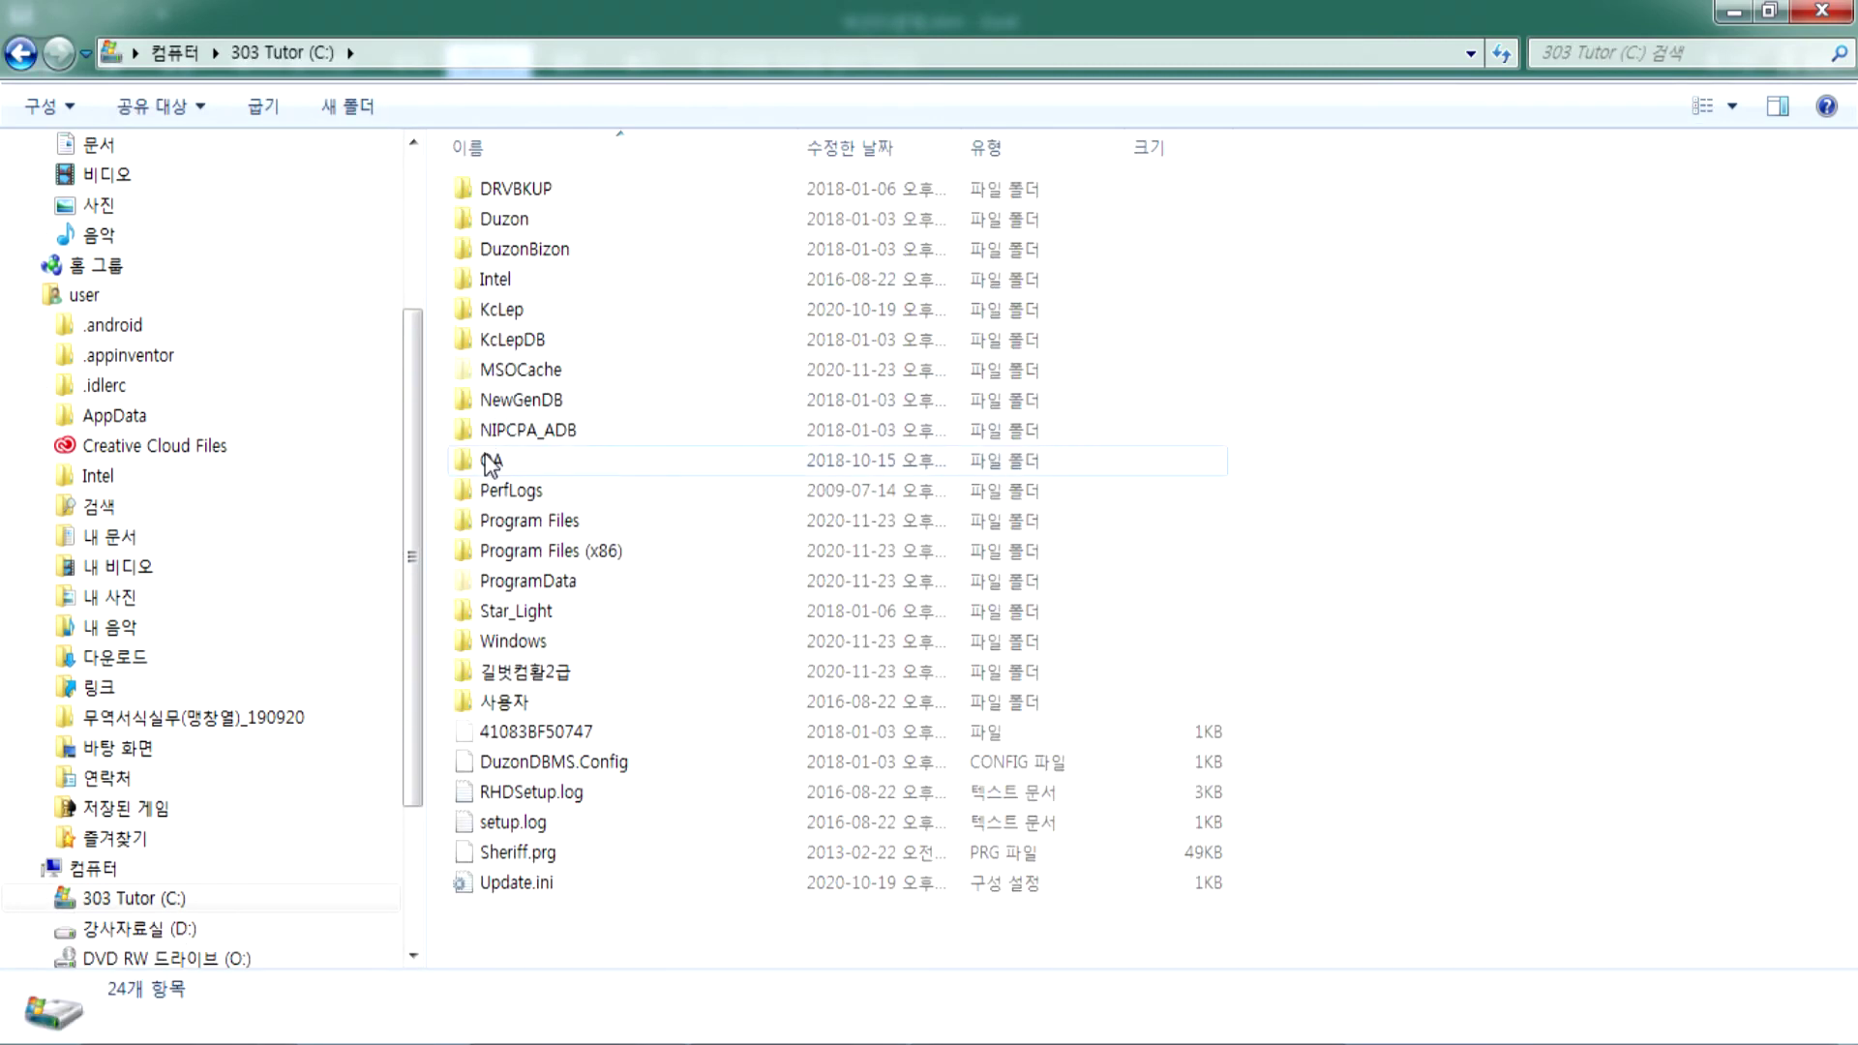
pyautogui.click(145, 929)
pyautogui.doubleClick(518, 343)
pyautogui.doubleClick(514, 189)
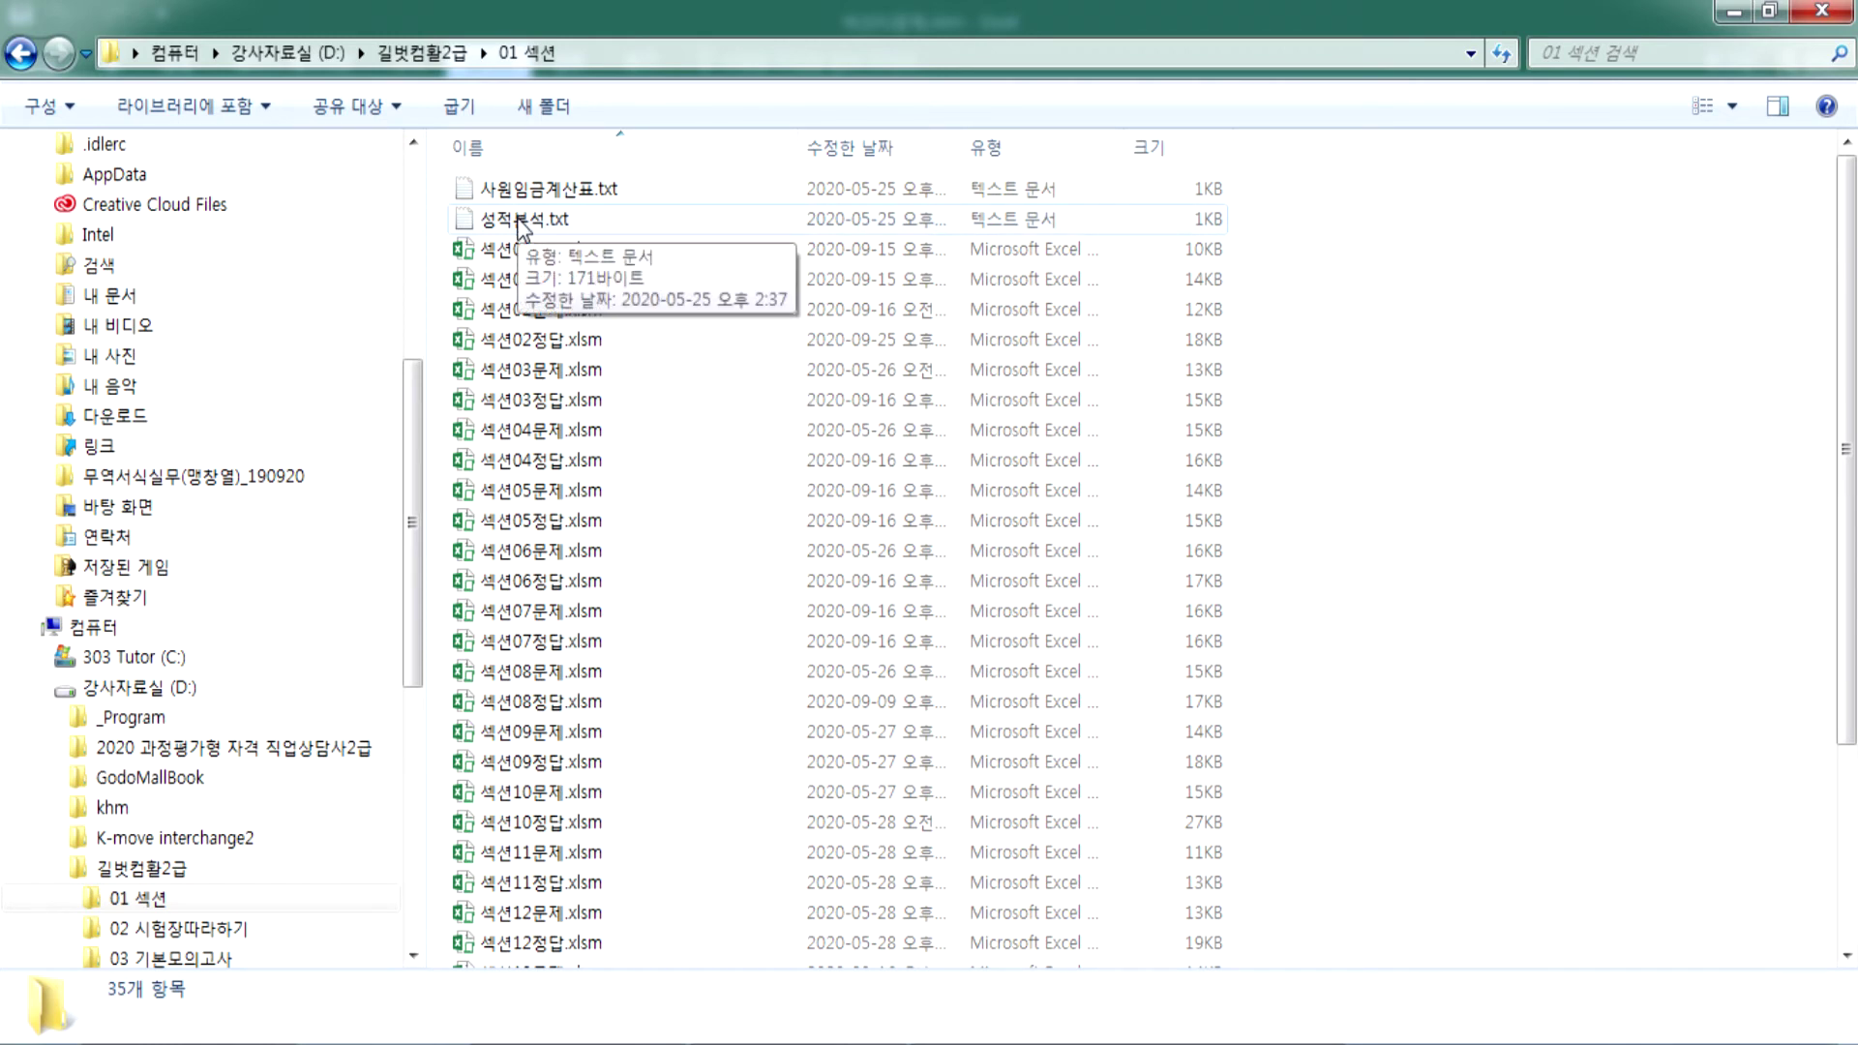
pyautogui.doubleClick(523, 222)
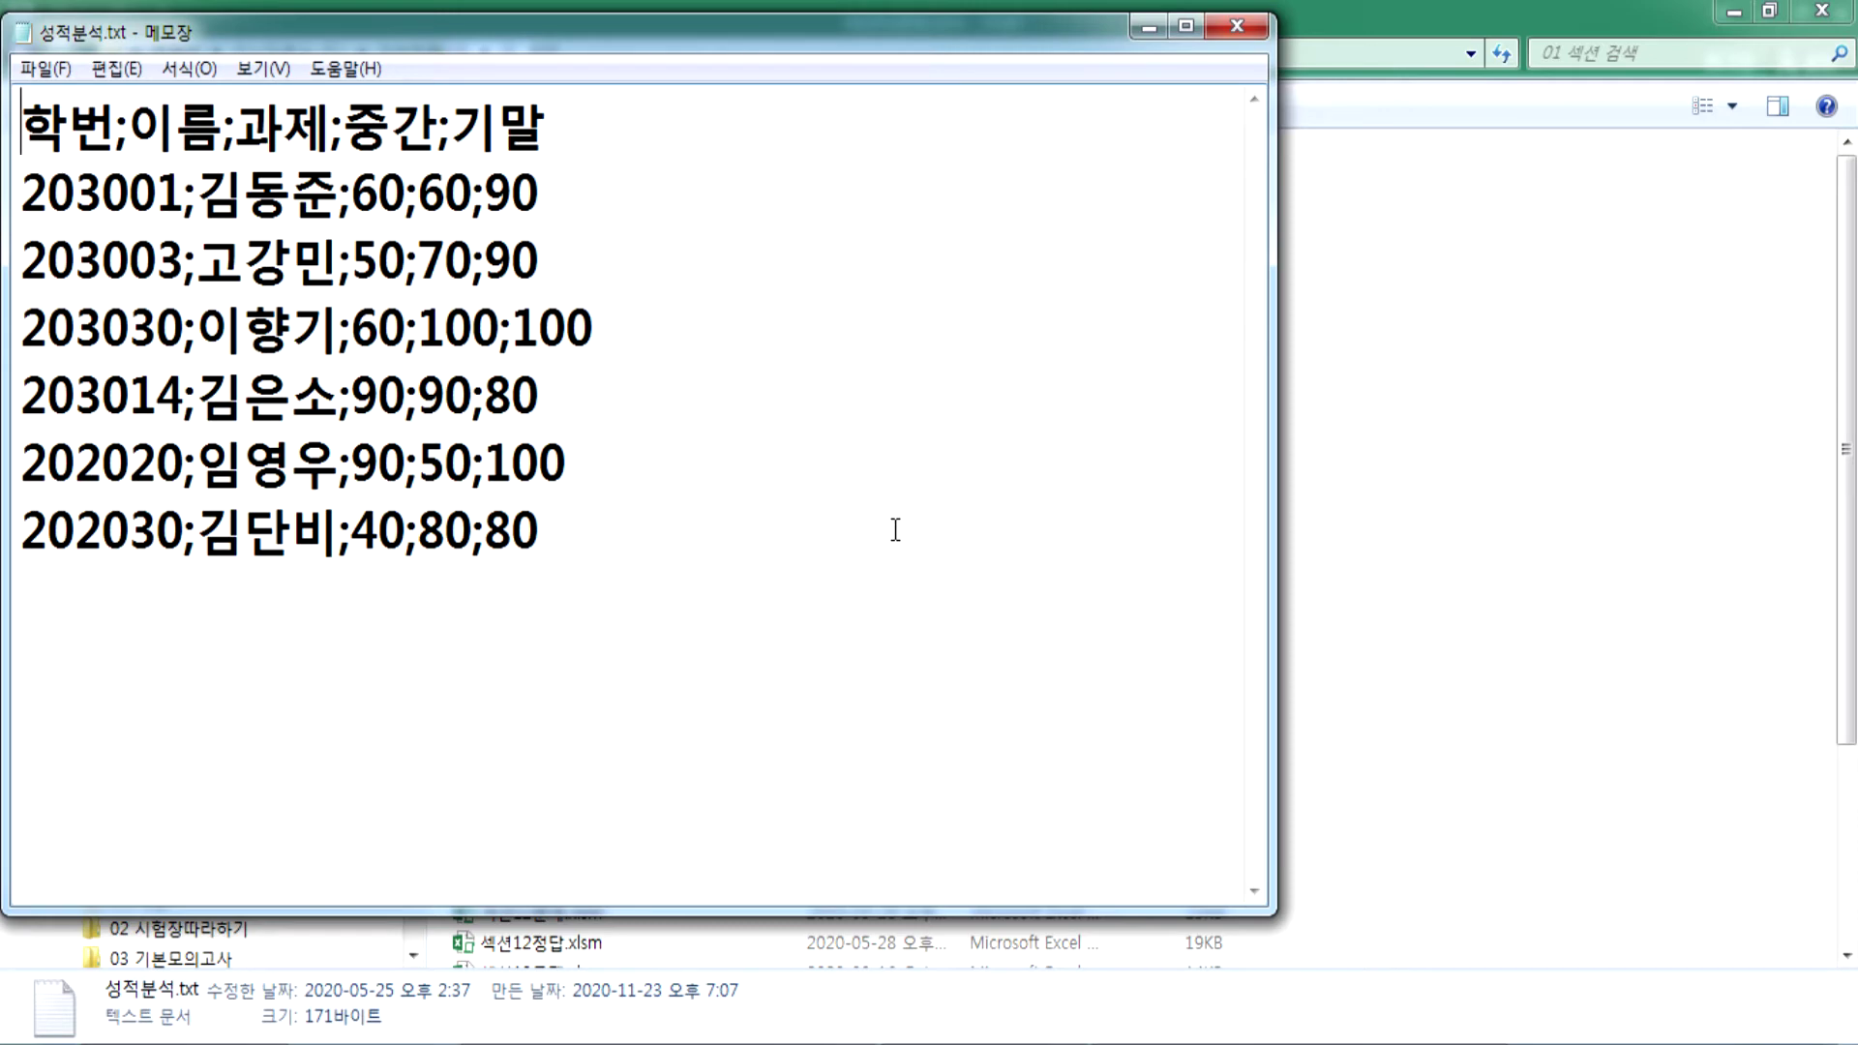
pyautogui.click(1236, 25)
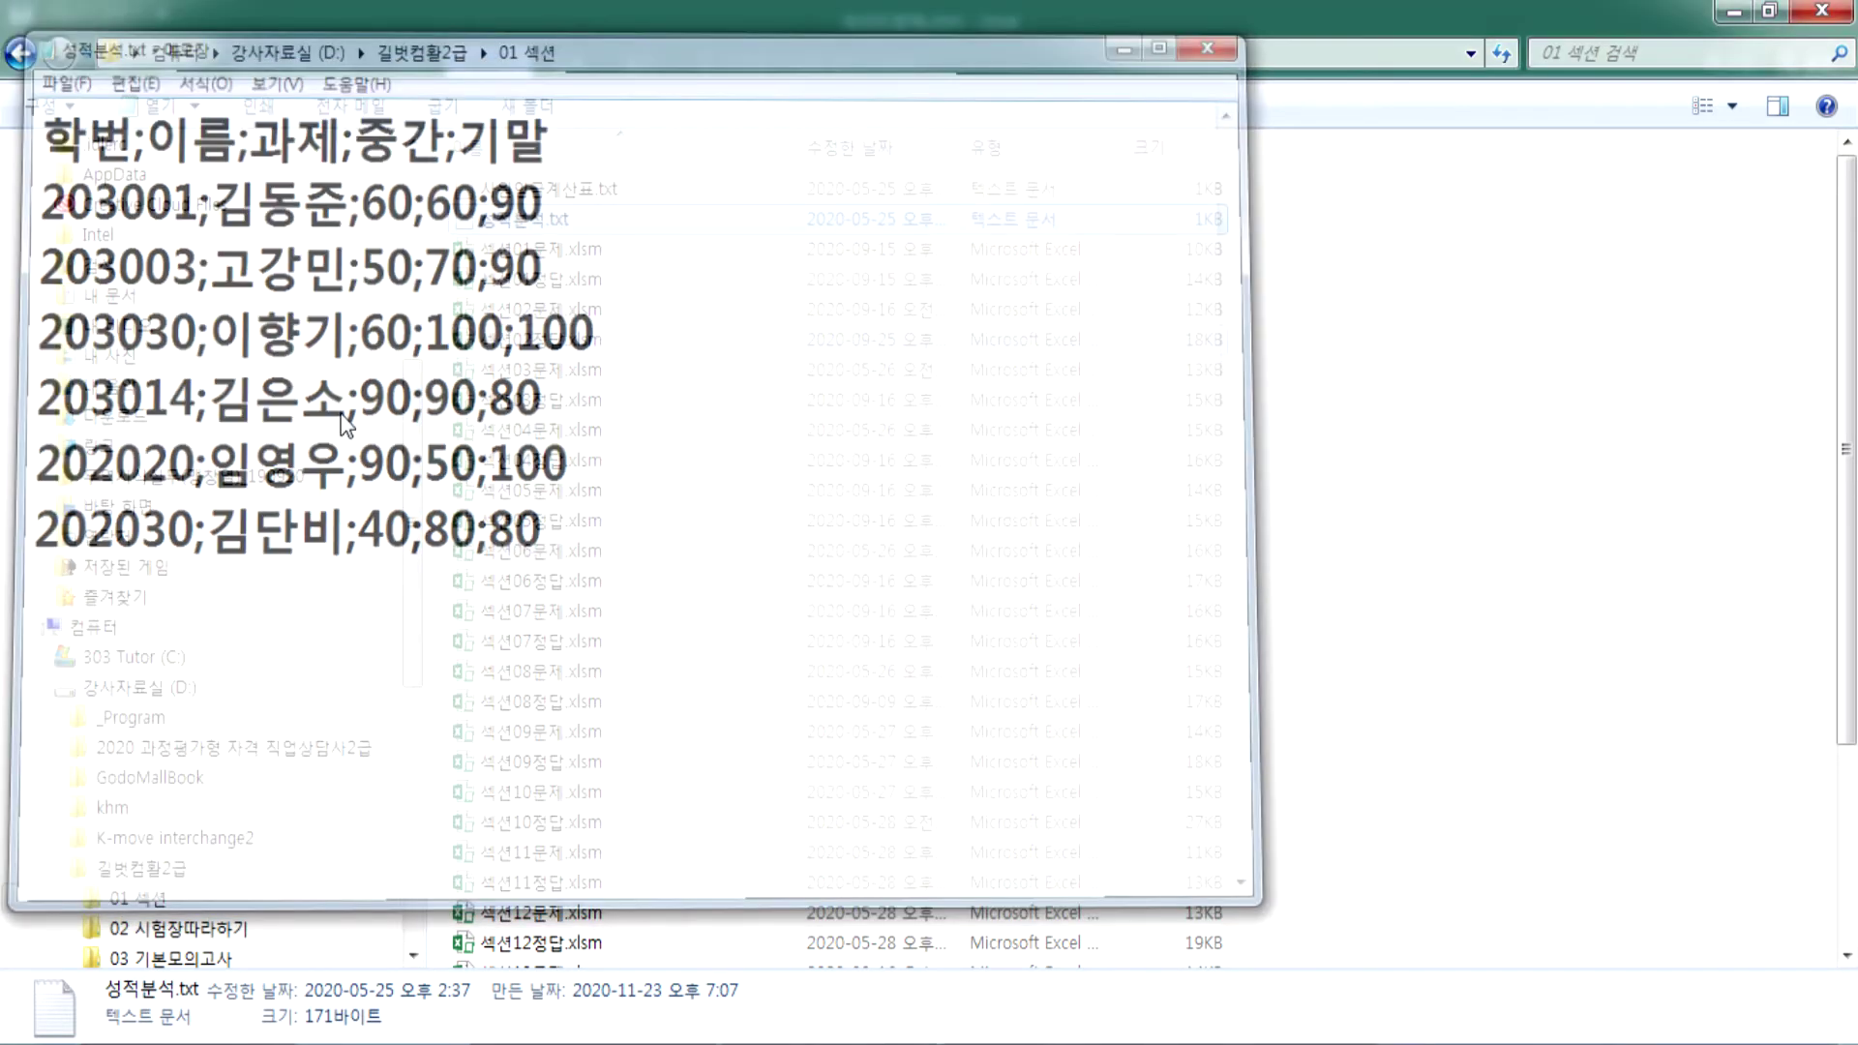
pyautogui.click(1822, 10)
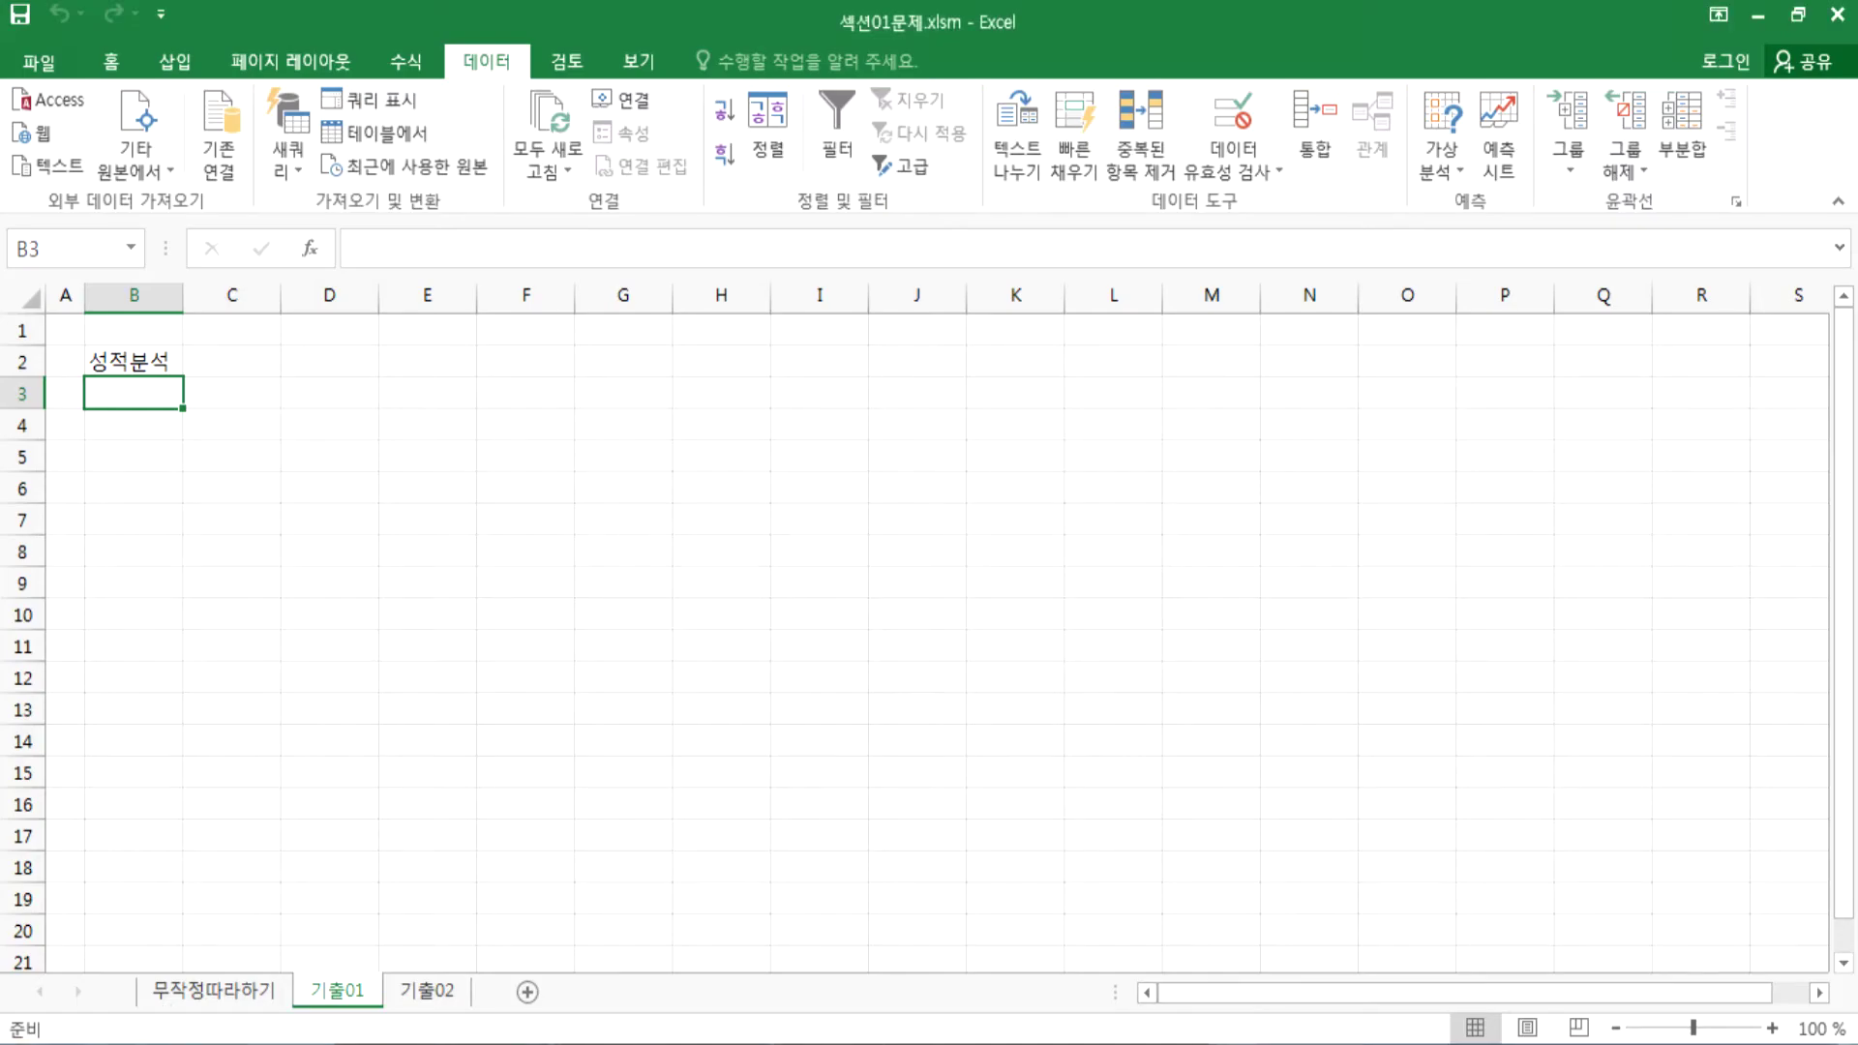
# Step: Reopen the 01 섹션 folder inside 길벗컴활2급 on drive D in File Explorer
pyautogui.press('super')
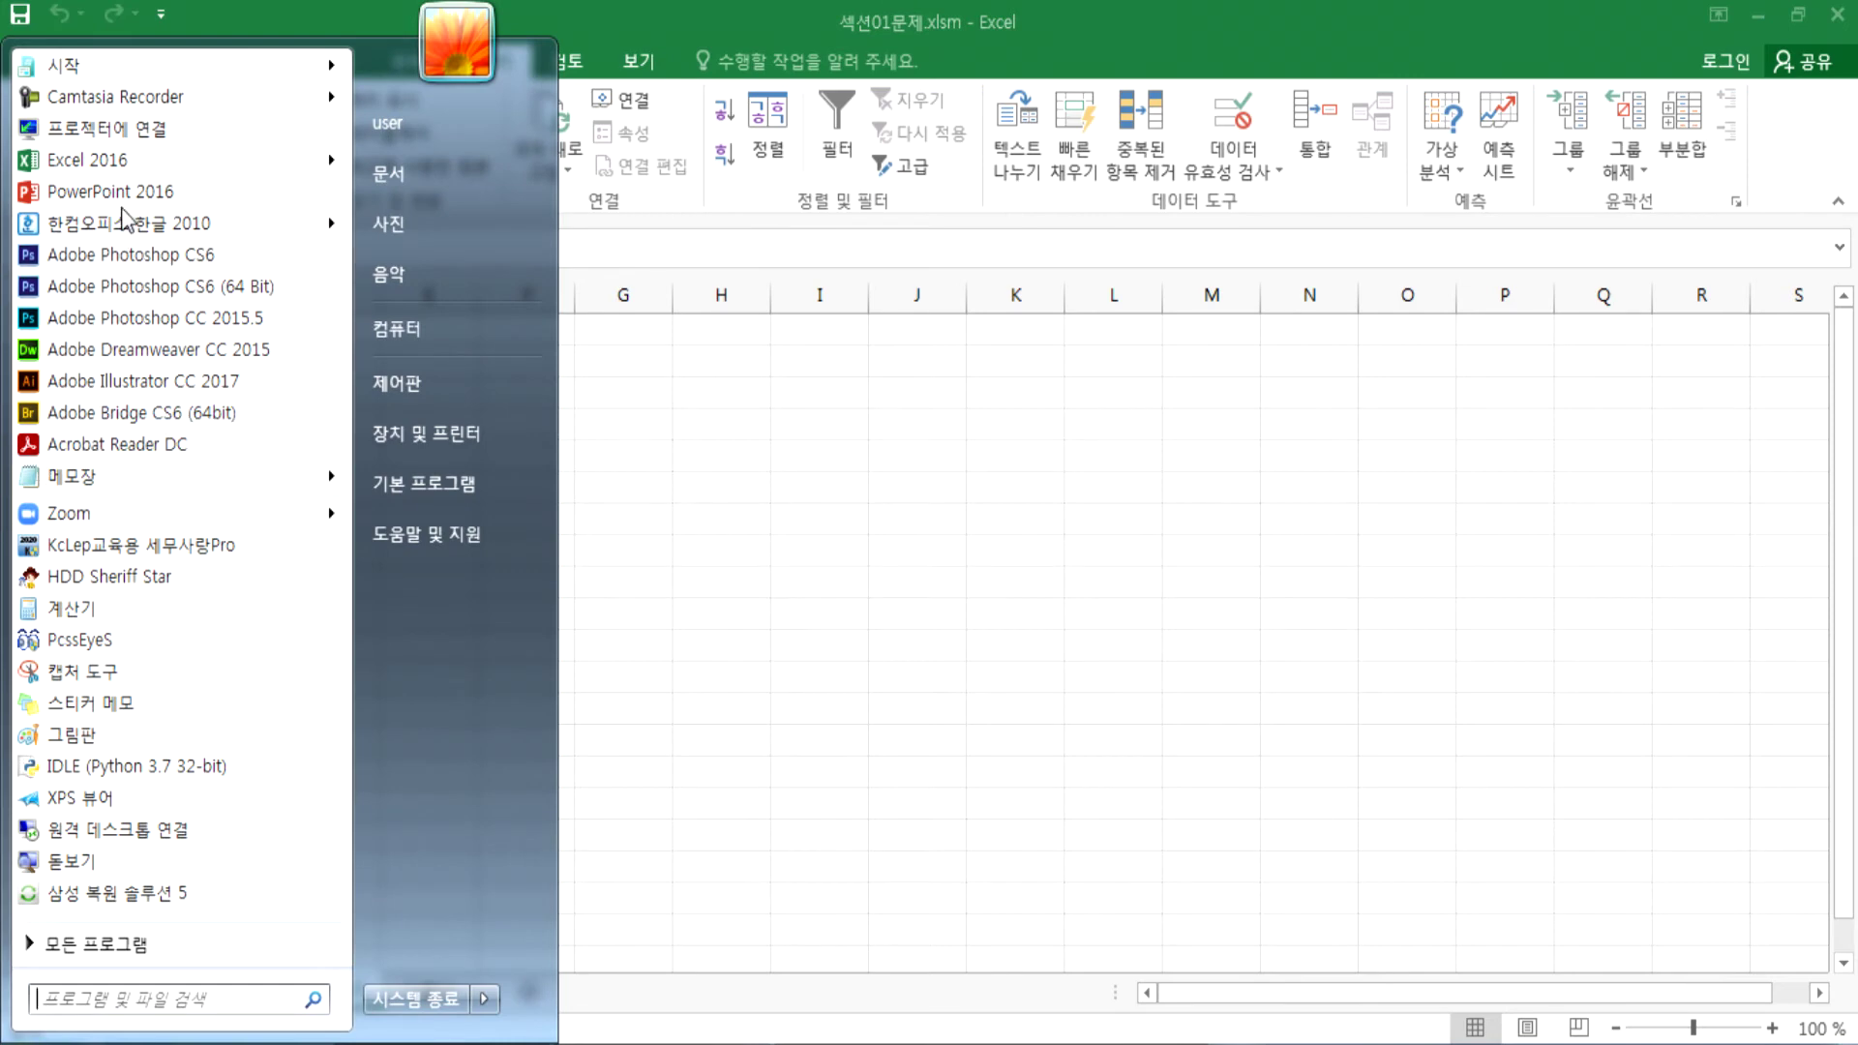
pyautogui.click(418, 327)
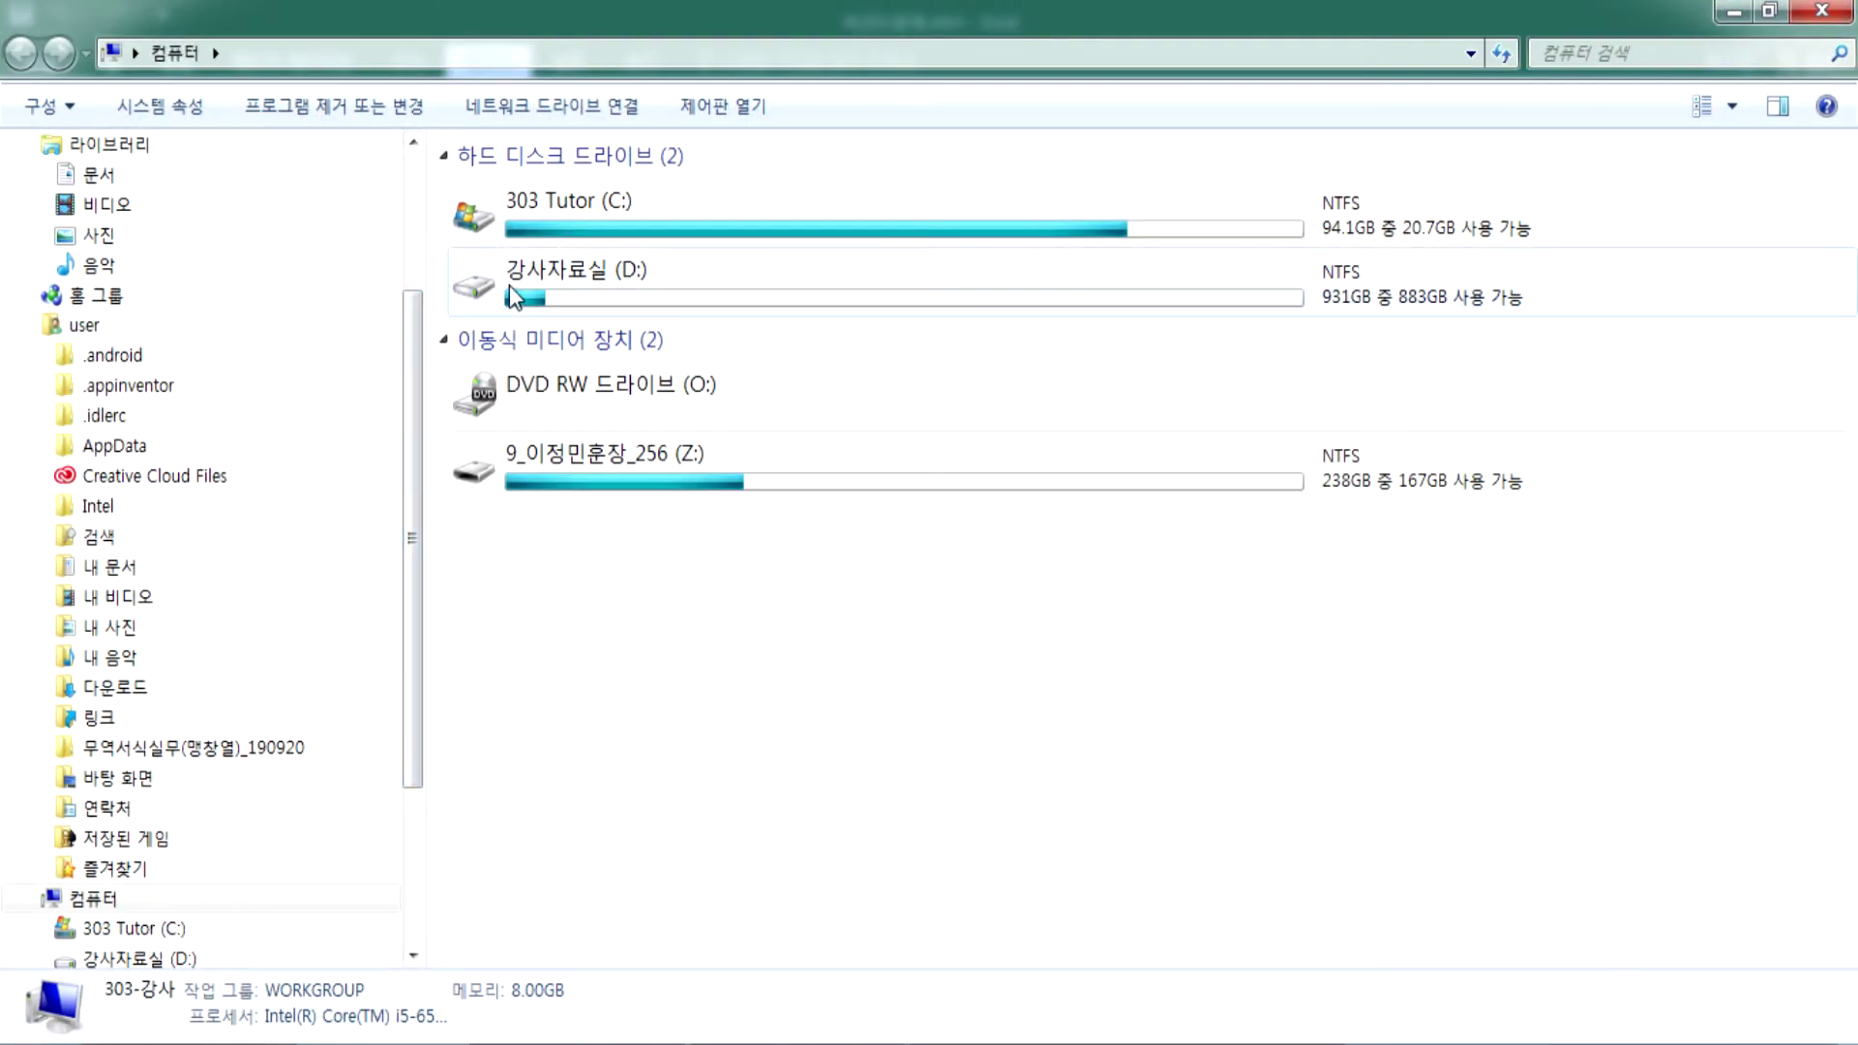
pyautogui.doubleClick(509, 285)
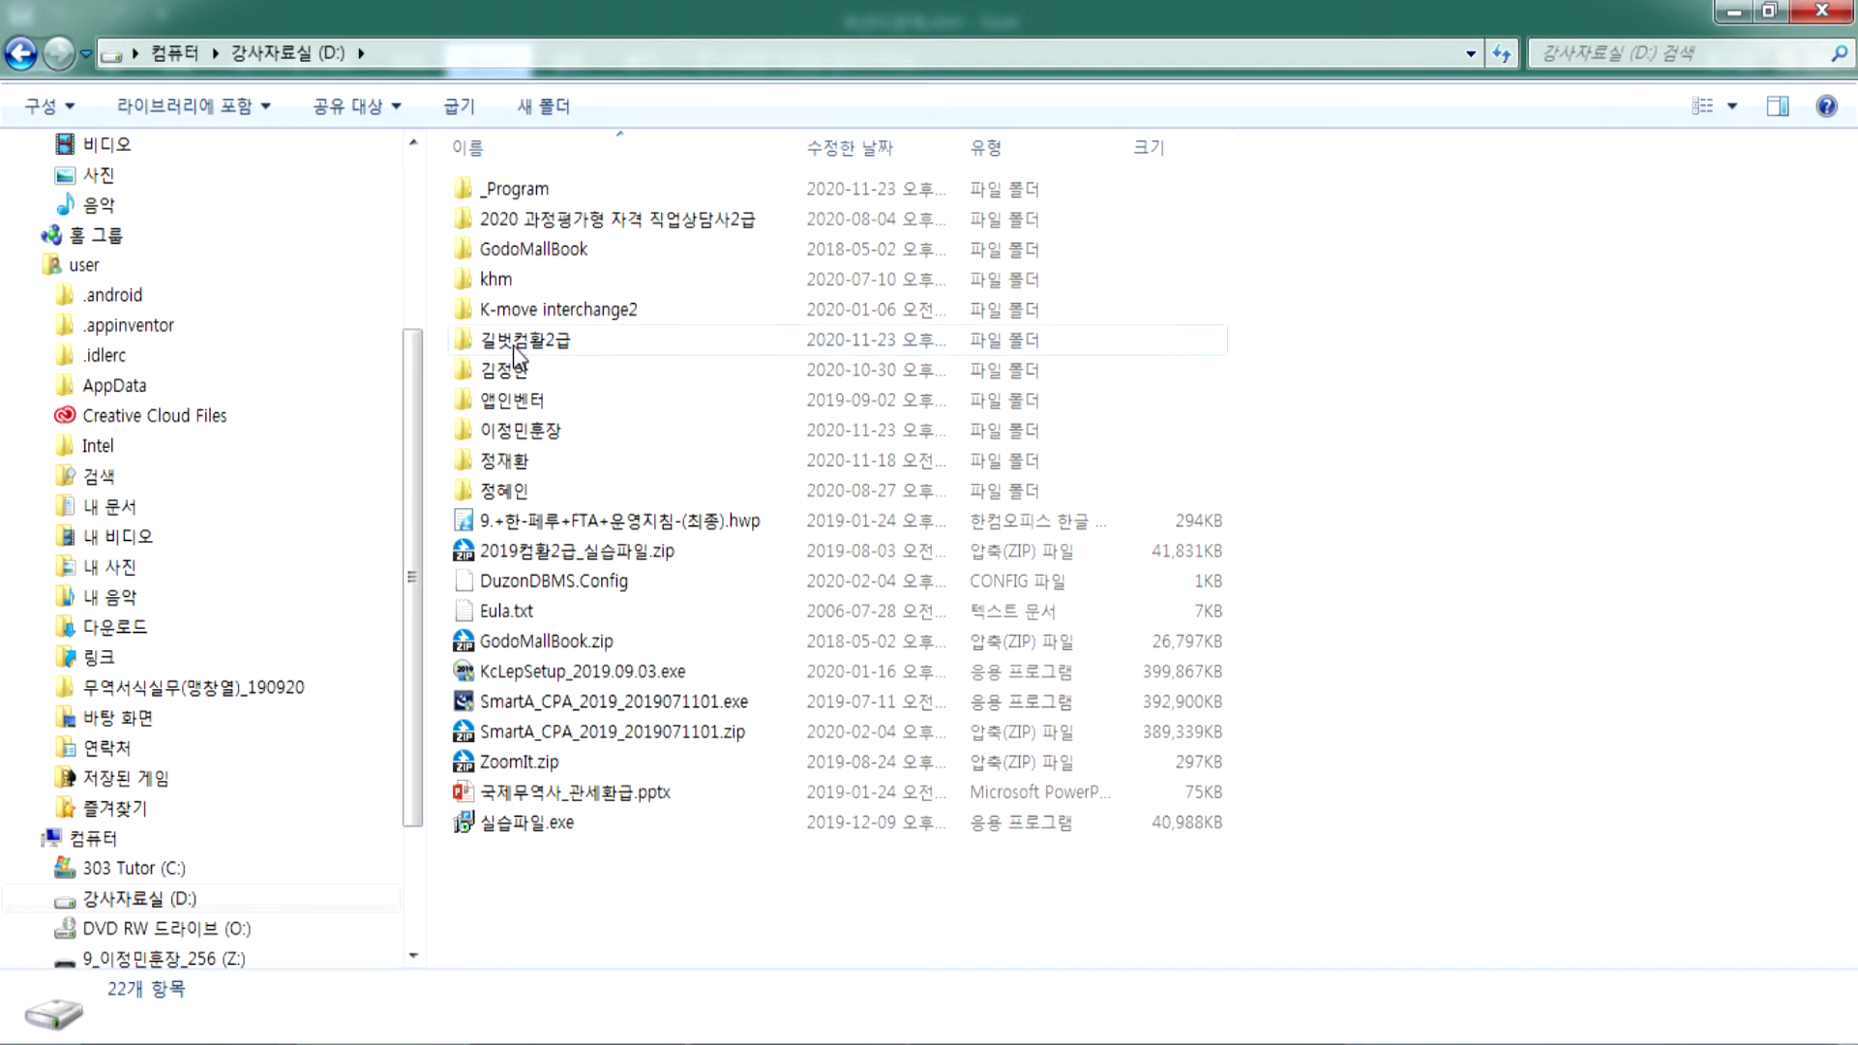
pyautogui.doubleClick(513, 348)
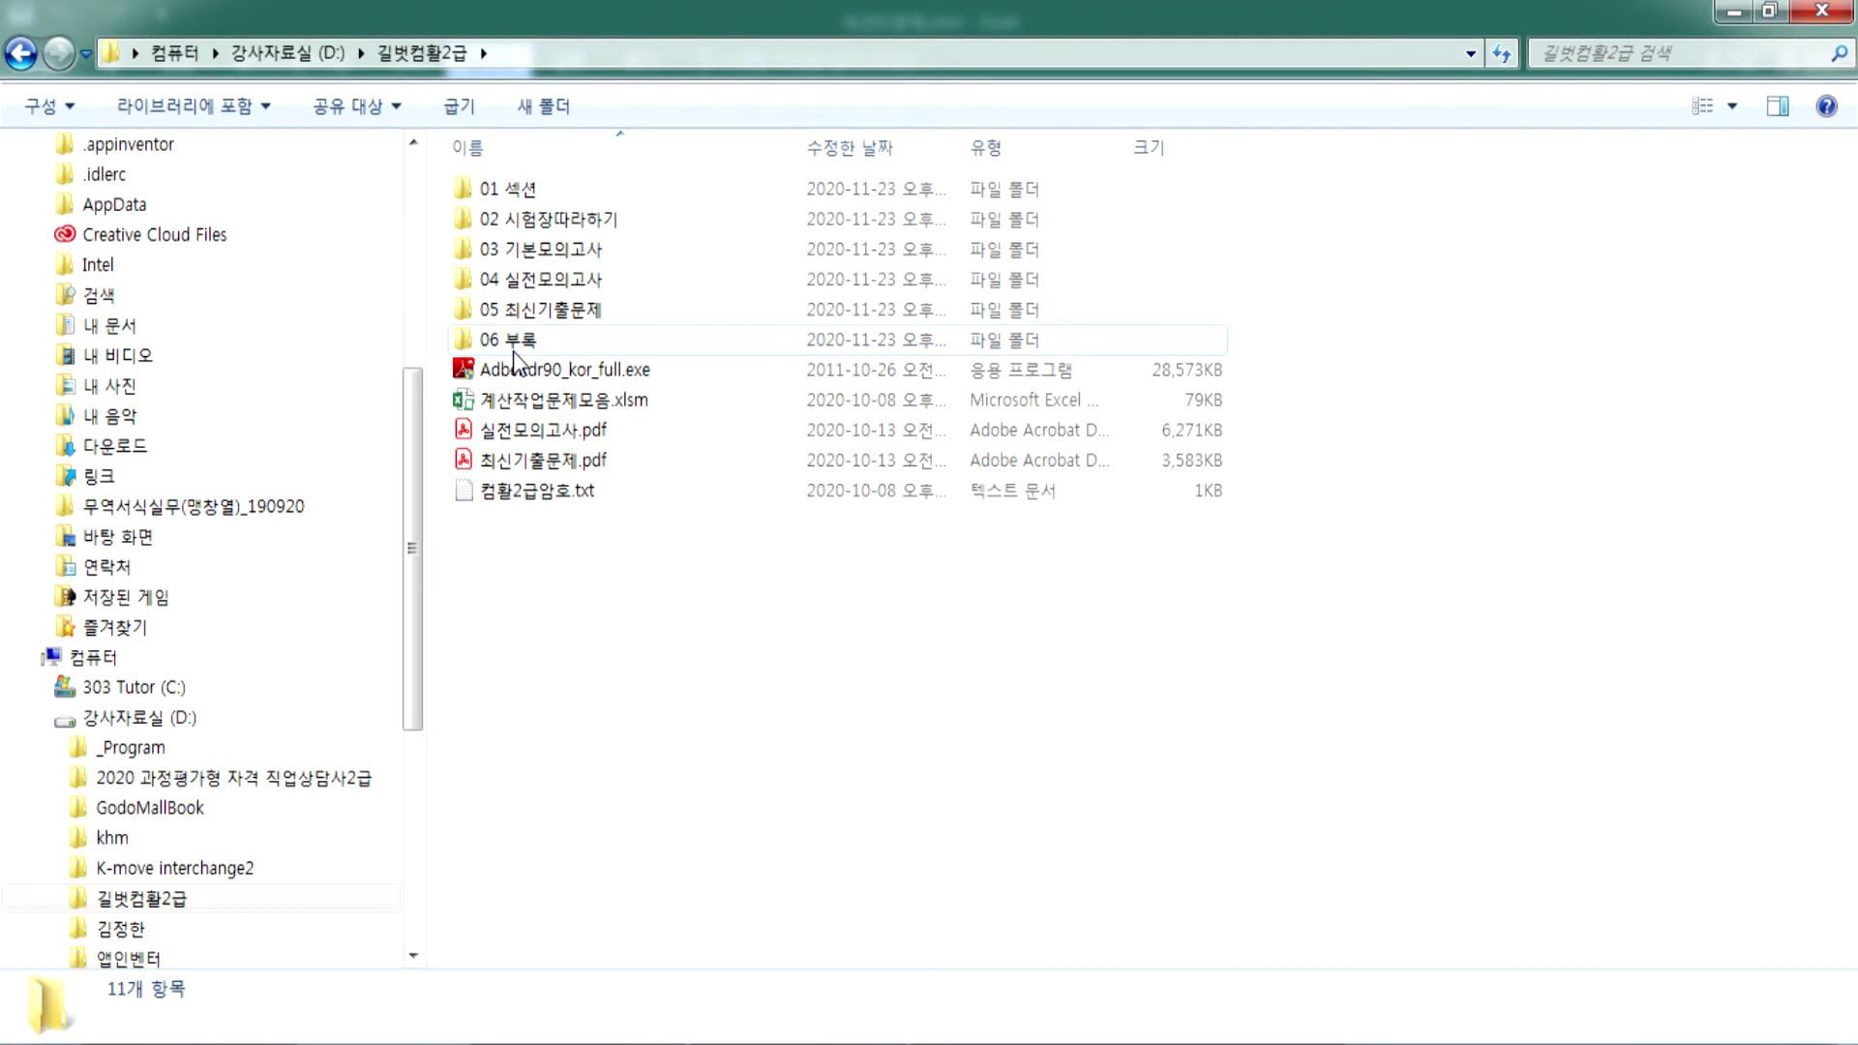
pyautogui.doubleClick(497, 190)
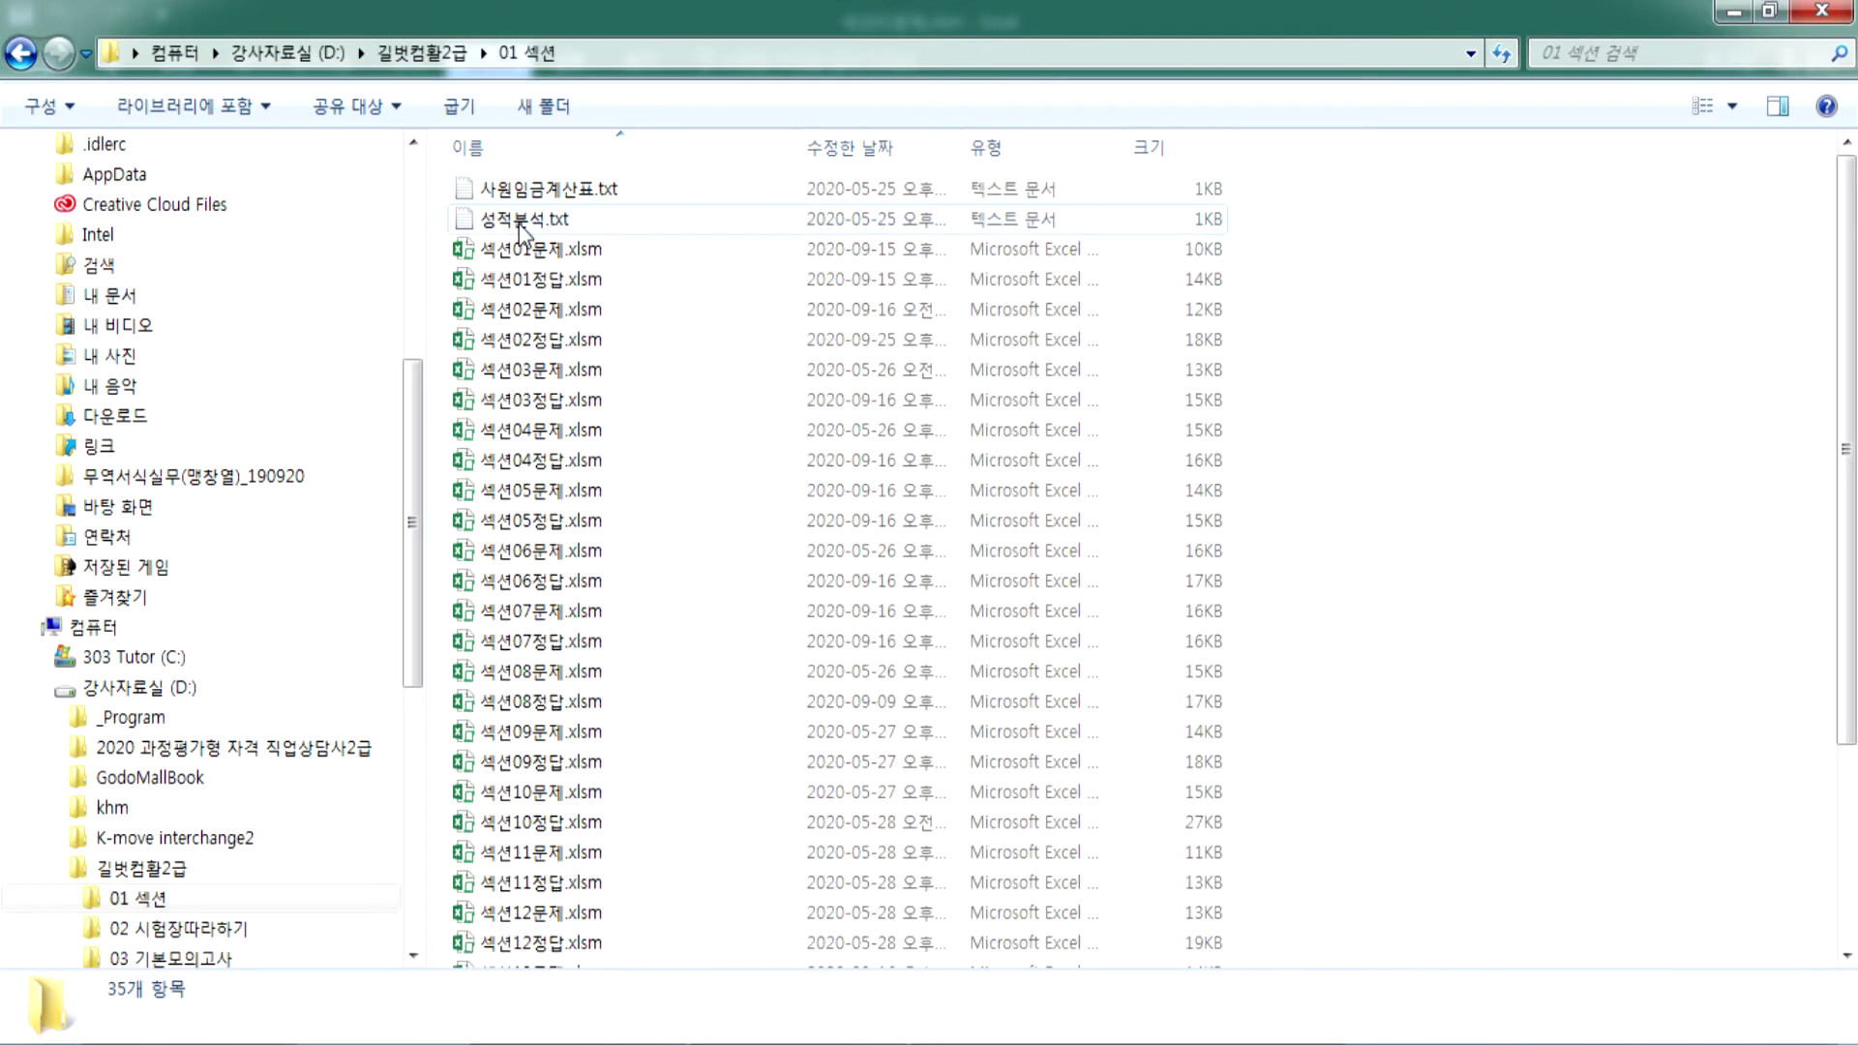
# Step: Copy all the text of 성적분석.txt from Notepad and paste it at cell B3 on the 기출01 sheet
pyautogui.doubleClick(519, 224)
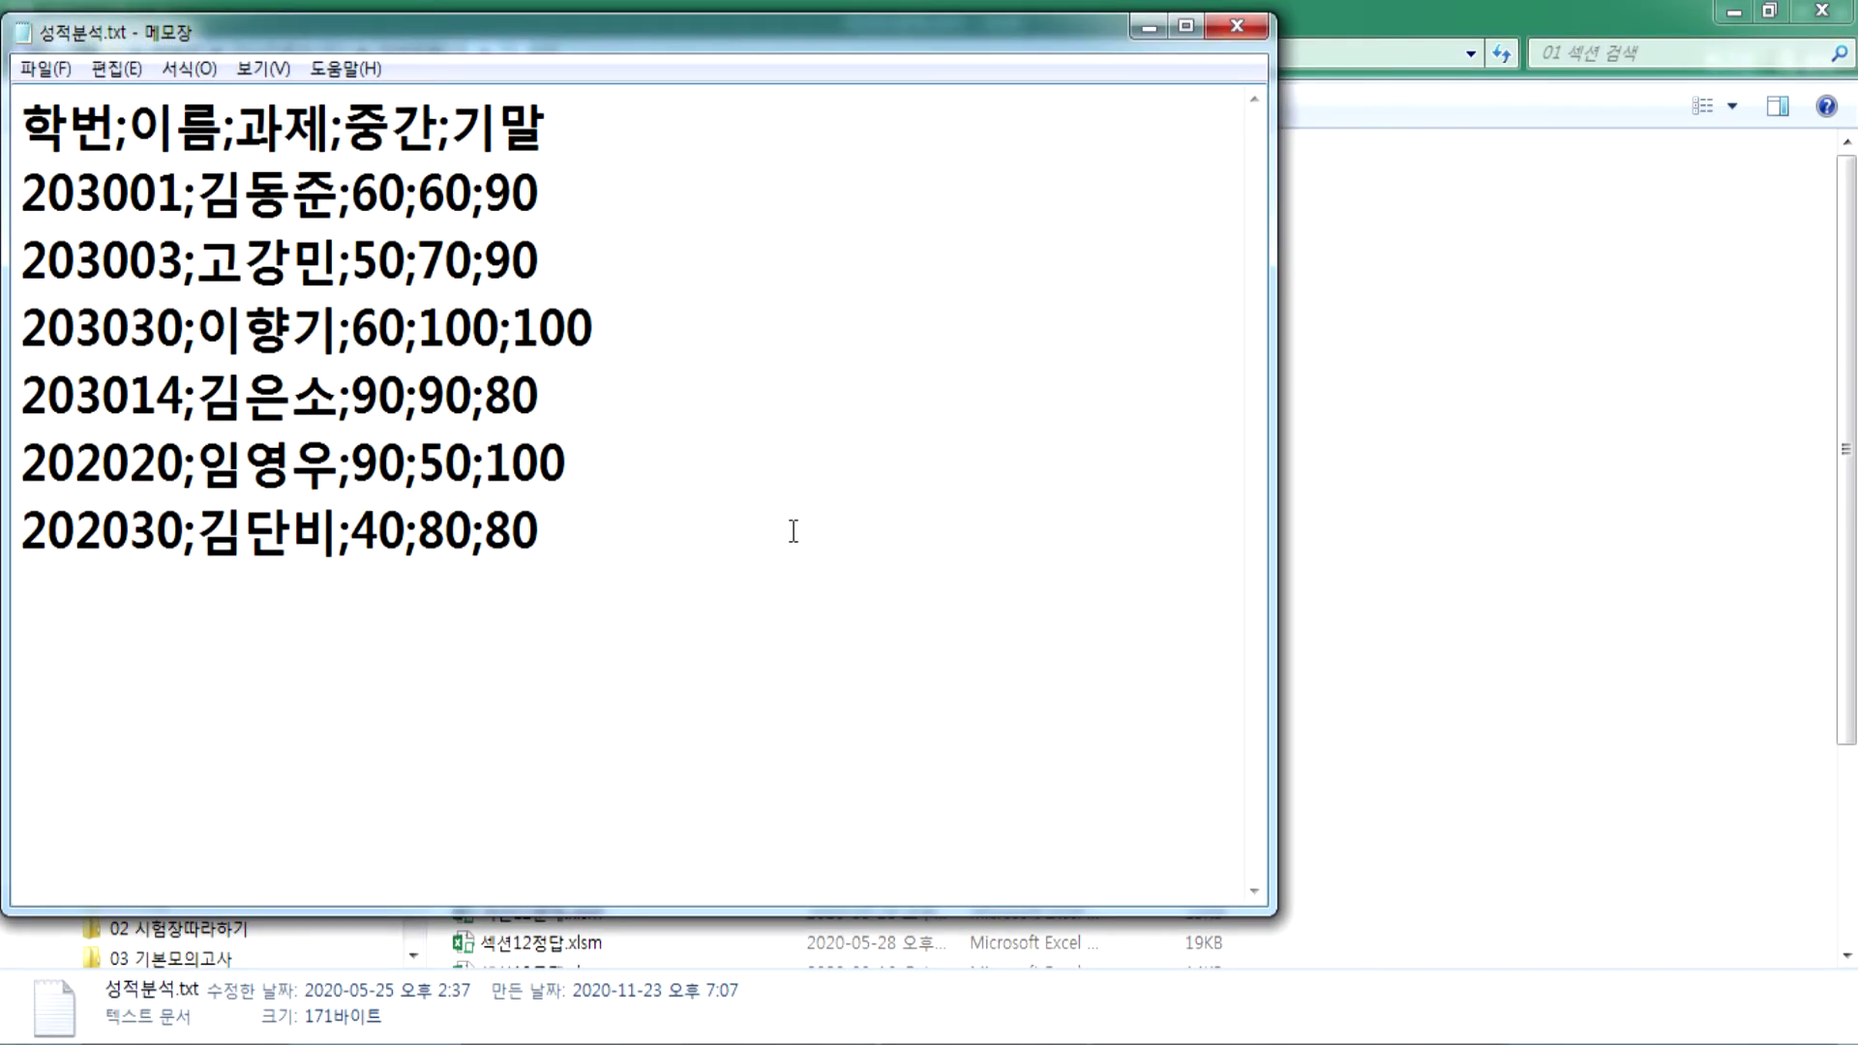
pyautogui.moveTo(708, 604); pyautogui.dragTo(14, 90)
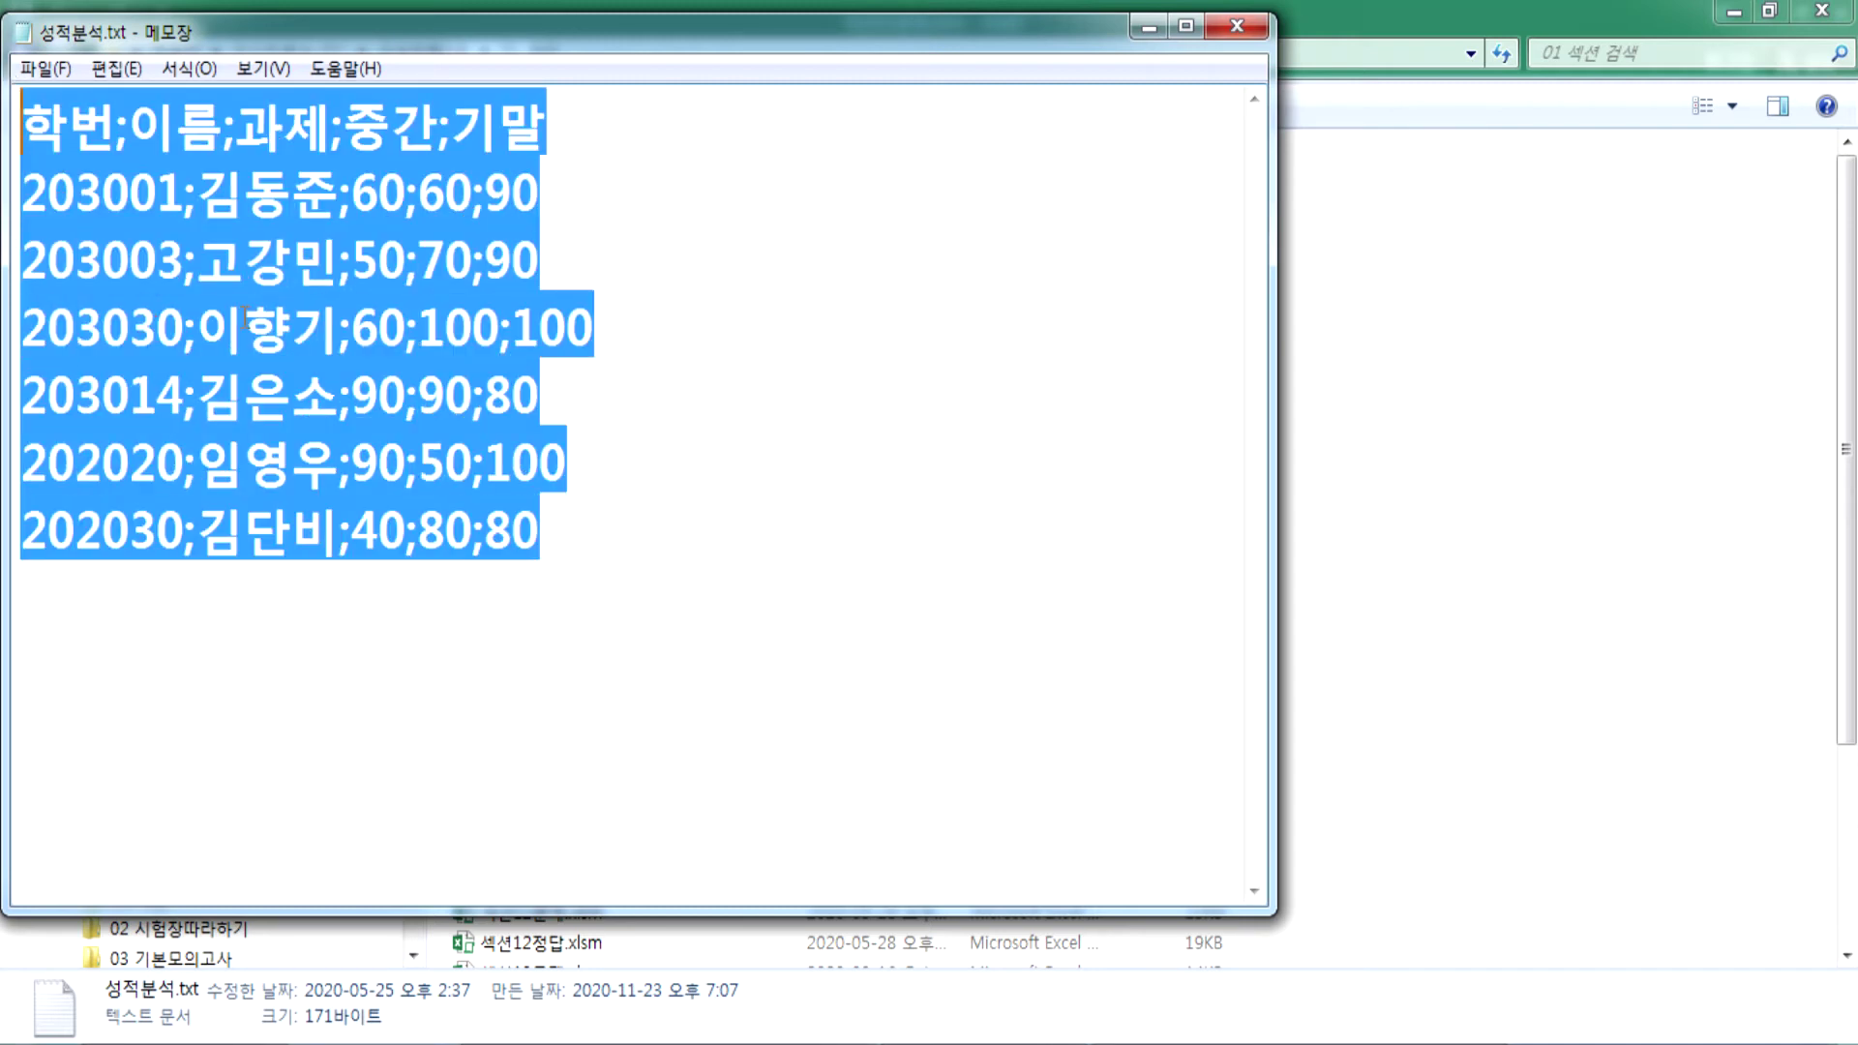
pyautogui.rightClick(330, 299)
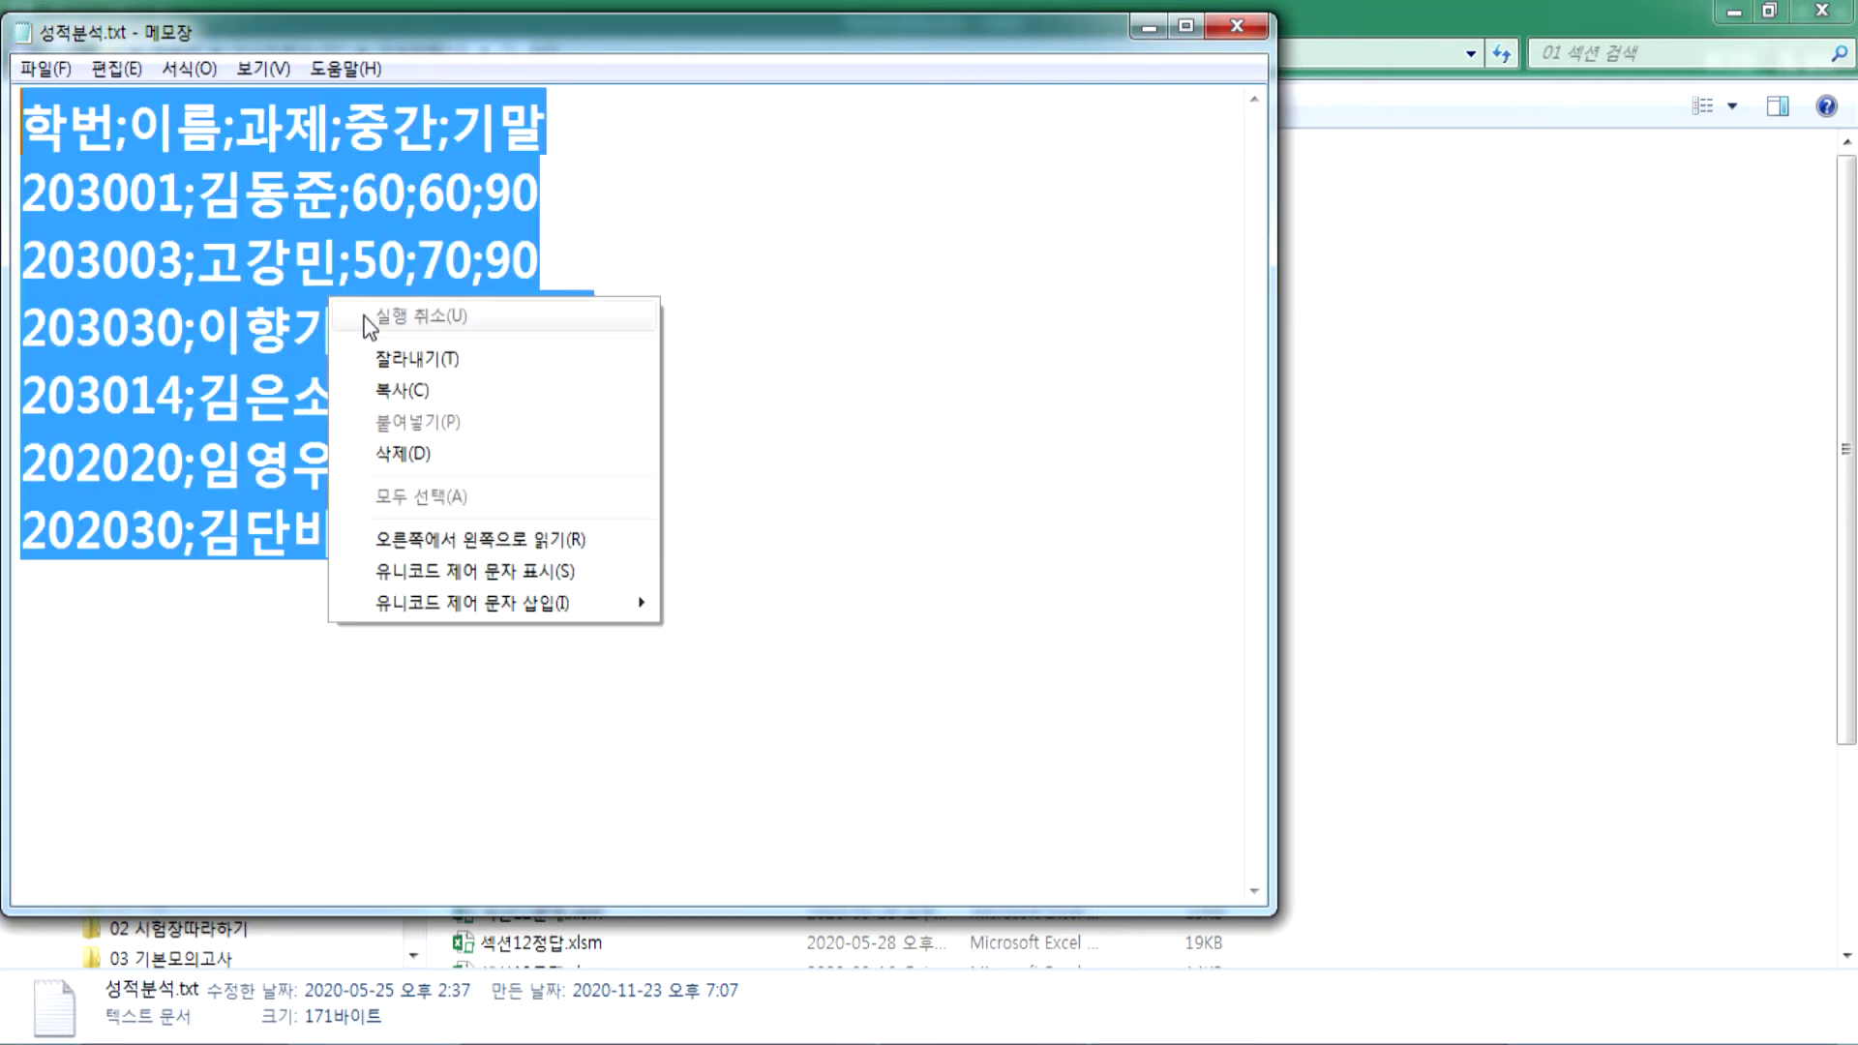
pyautogui.click(396, 390)
pyautogui.moveTo(829, 639); pyautogui.dragTo(21, 117)
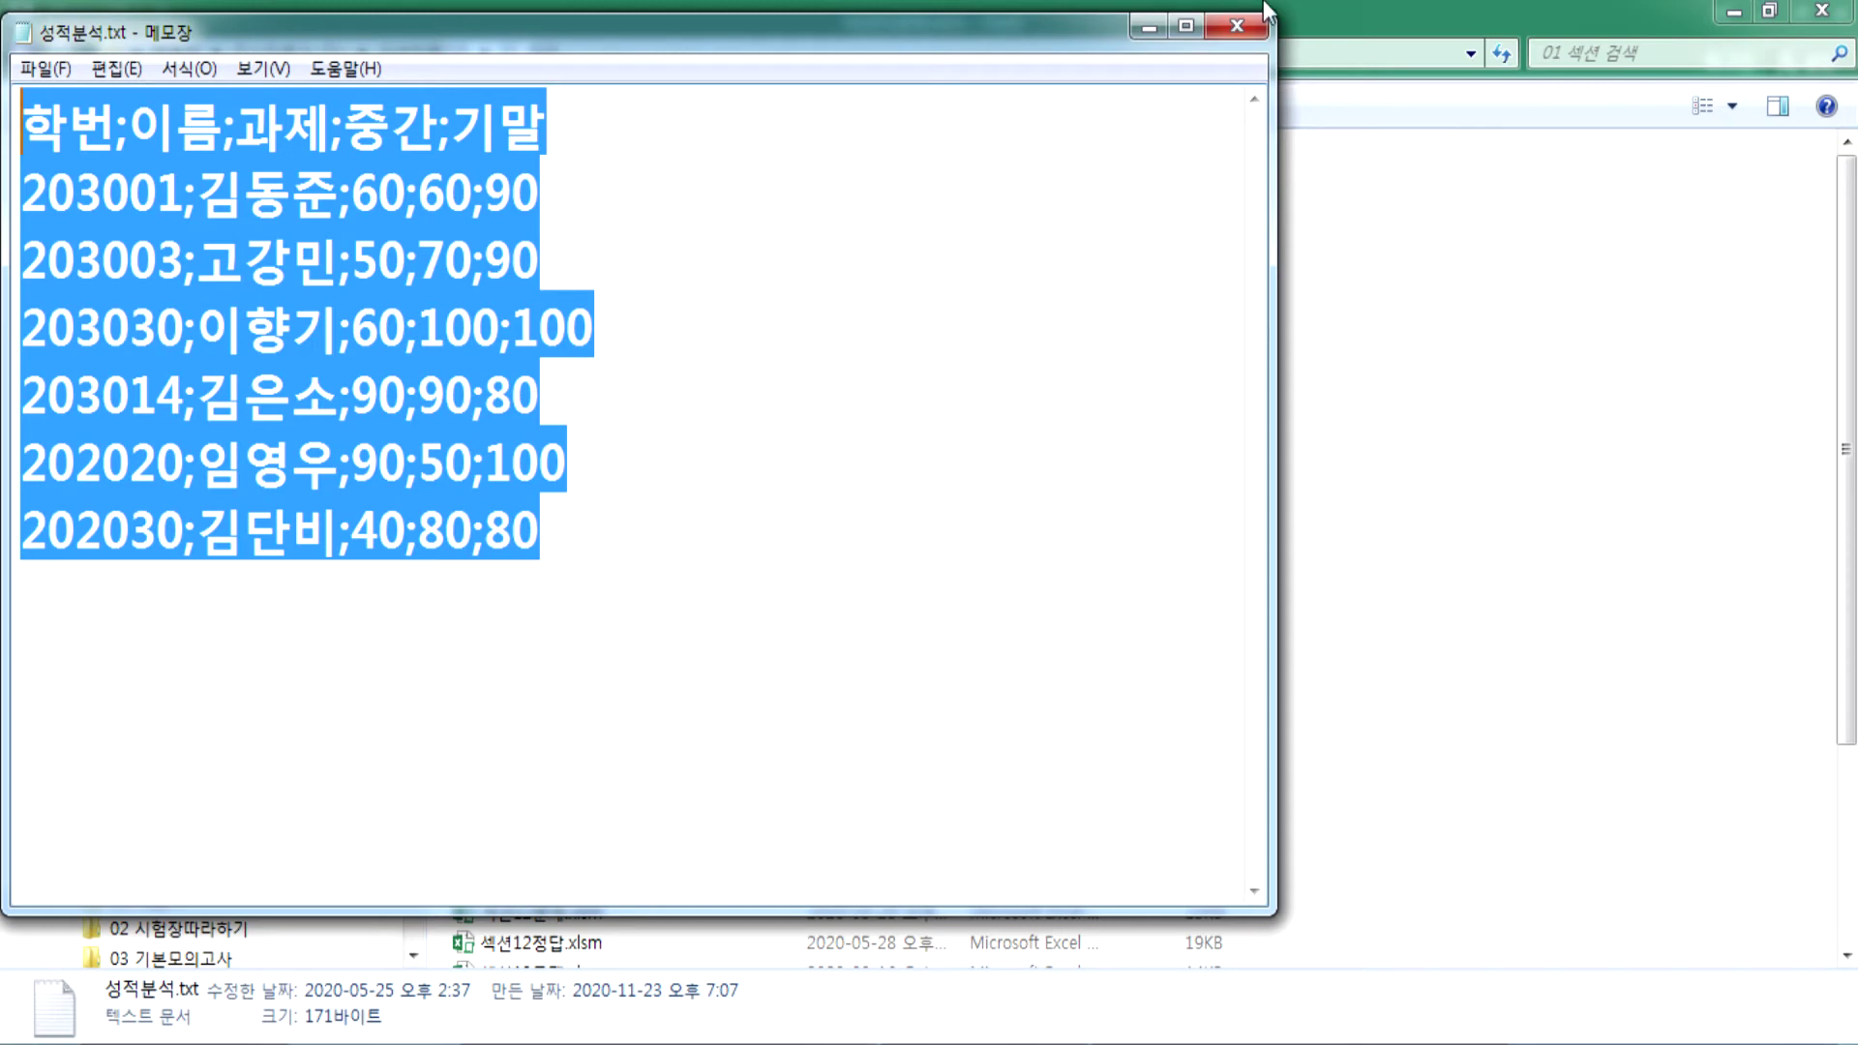
pyautogui.click(1235, 25)
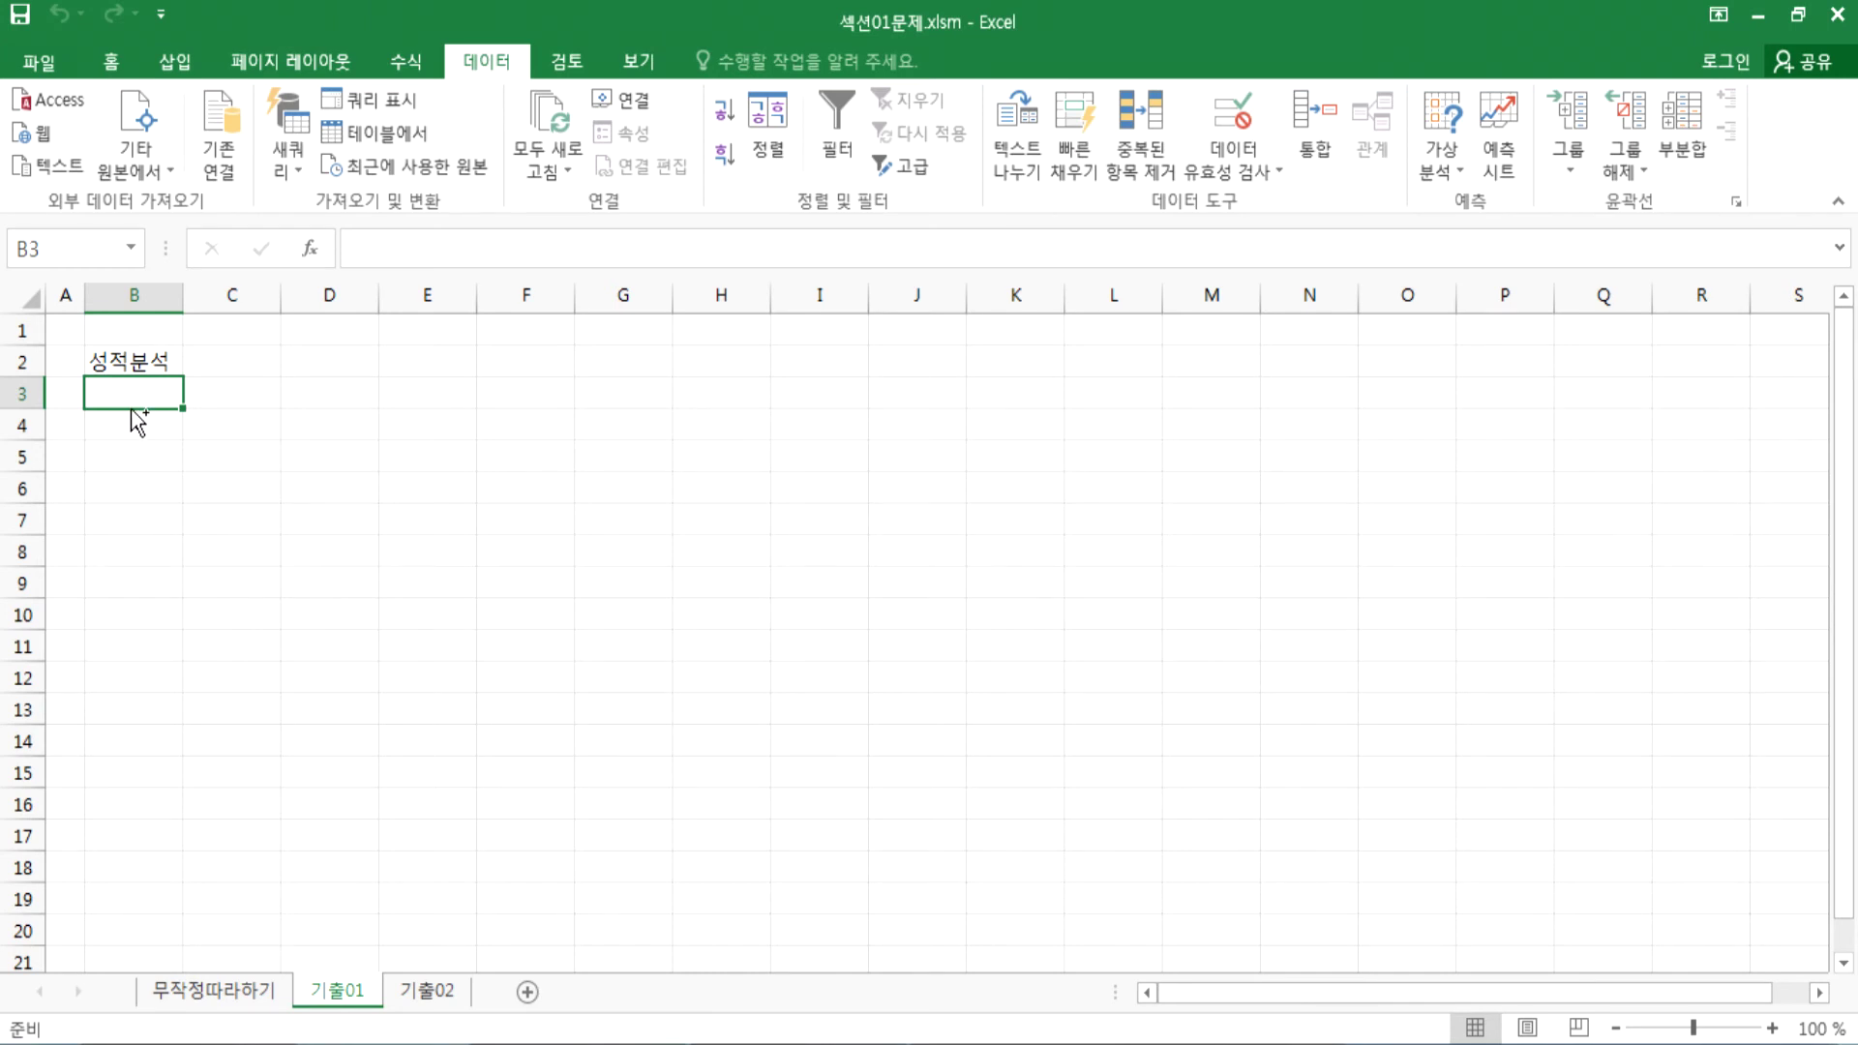
pyautogui.hotkey('ctrl', 'v')
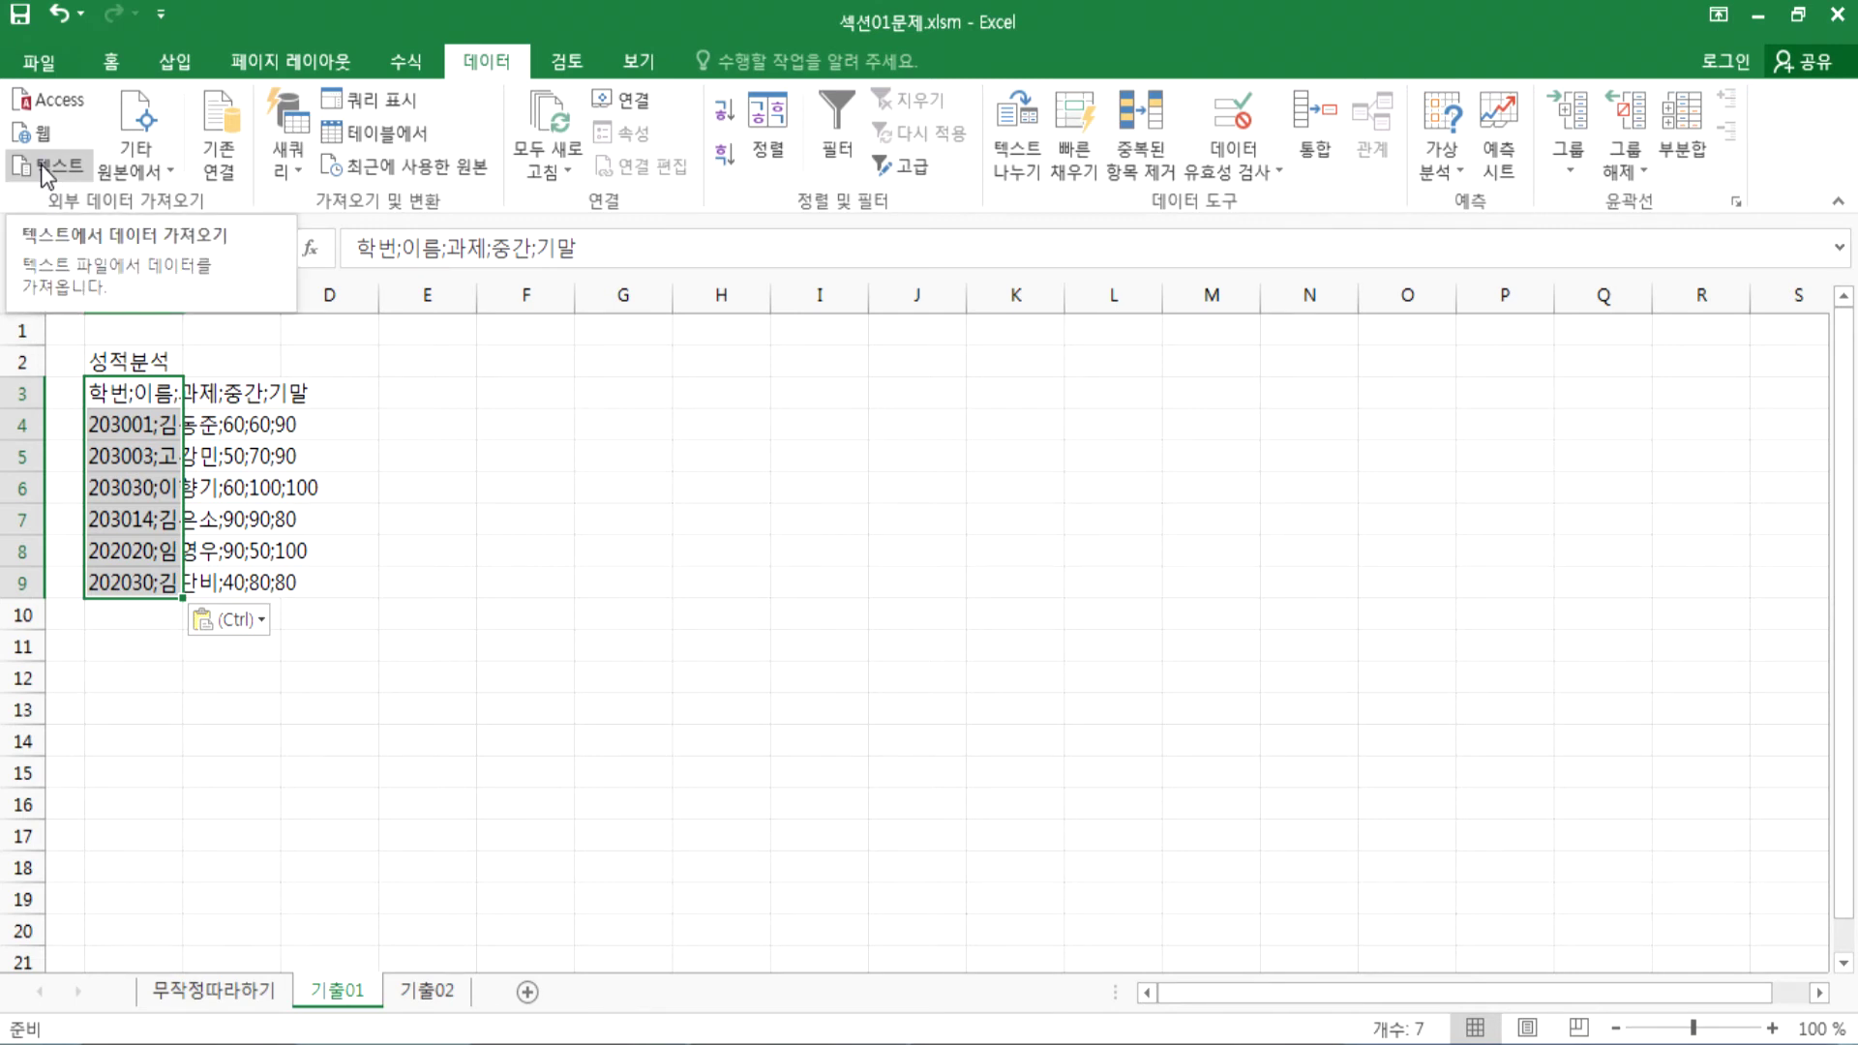
# Step: Split the pasted text in B3:B9 into columns with Text to Columns, adding semicolon as a delimiter
pyautogui.click(1012, 160)
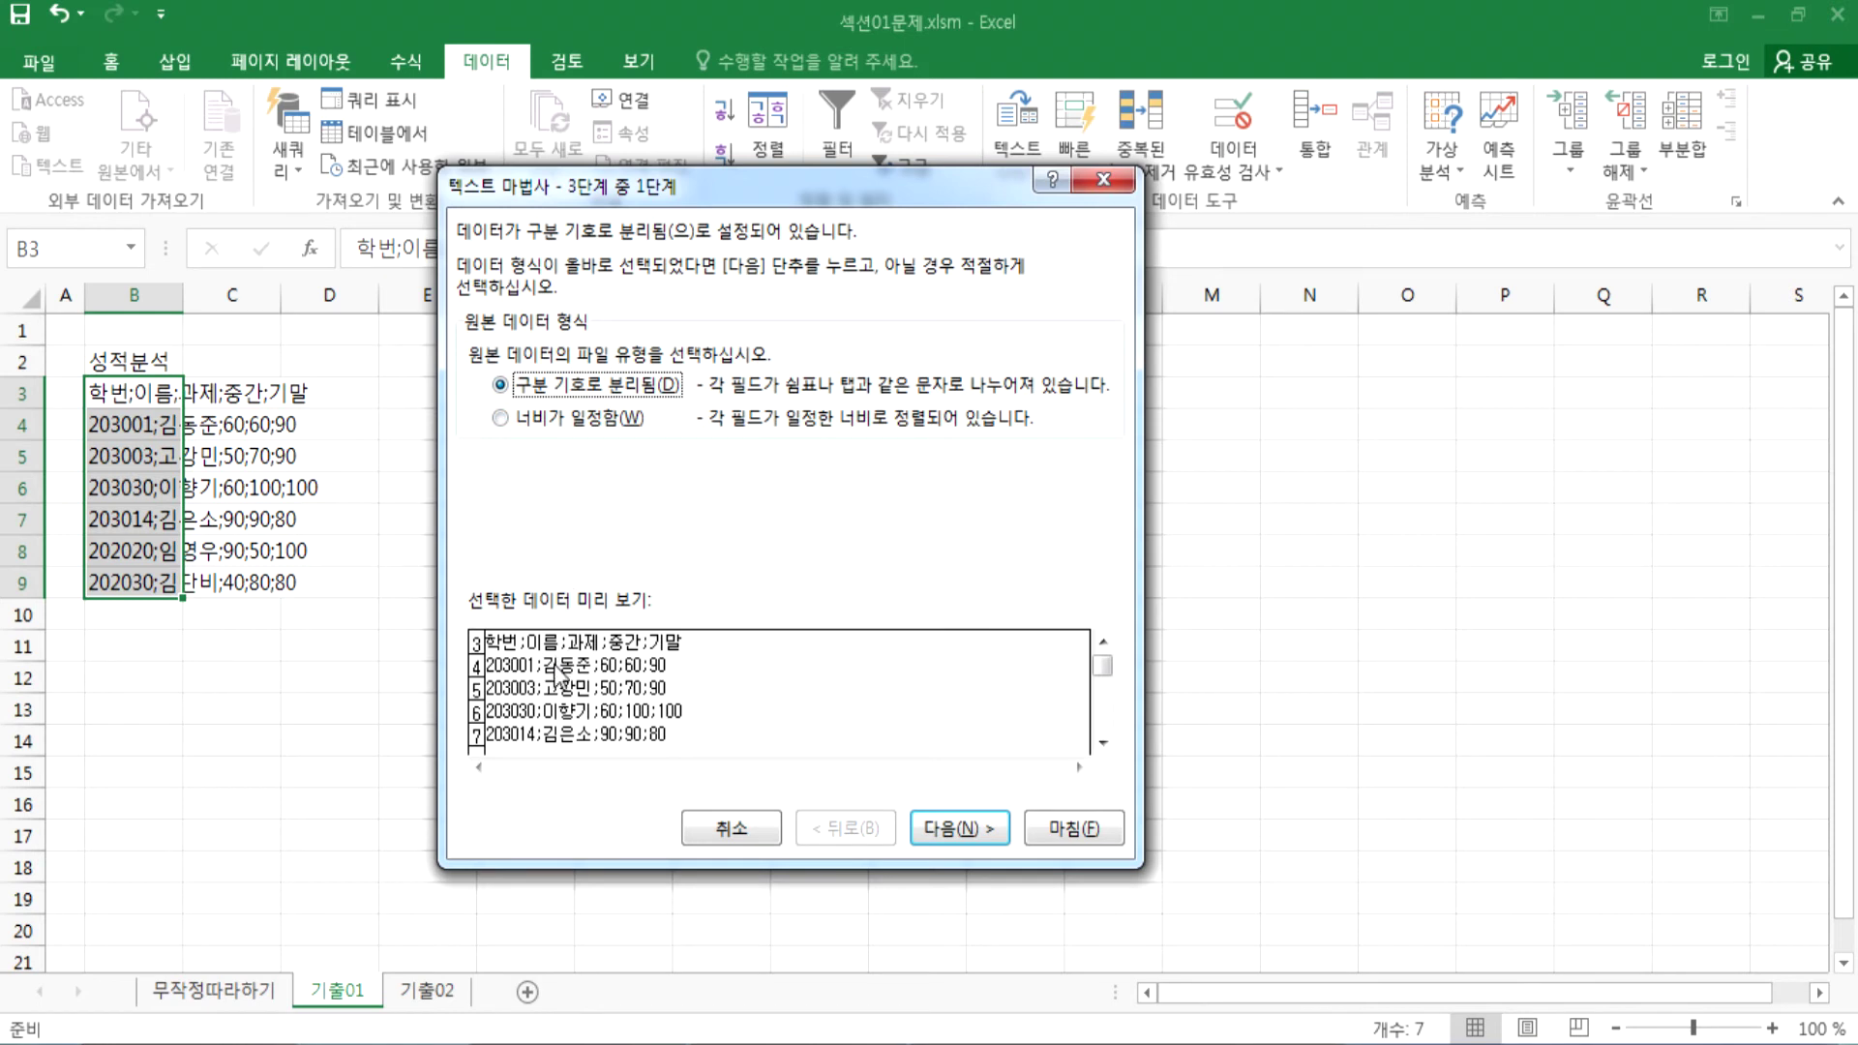
pyautogui.click(951, 827)
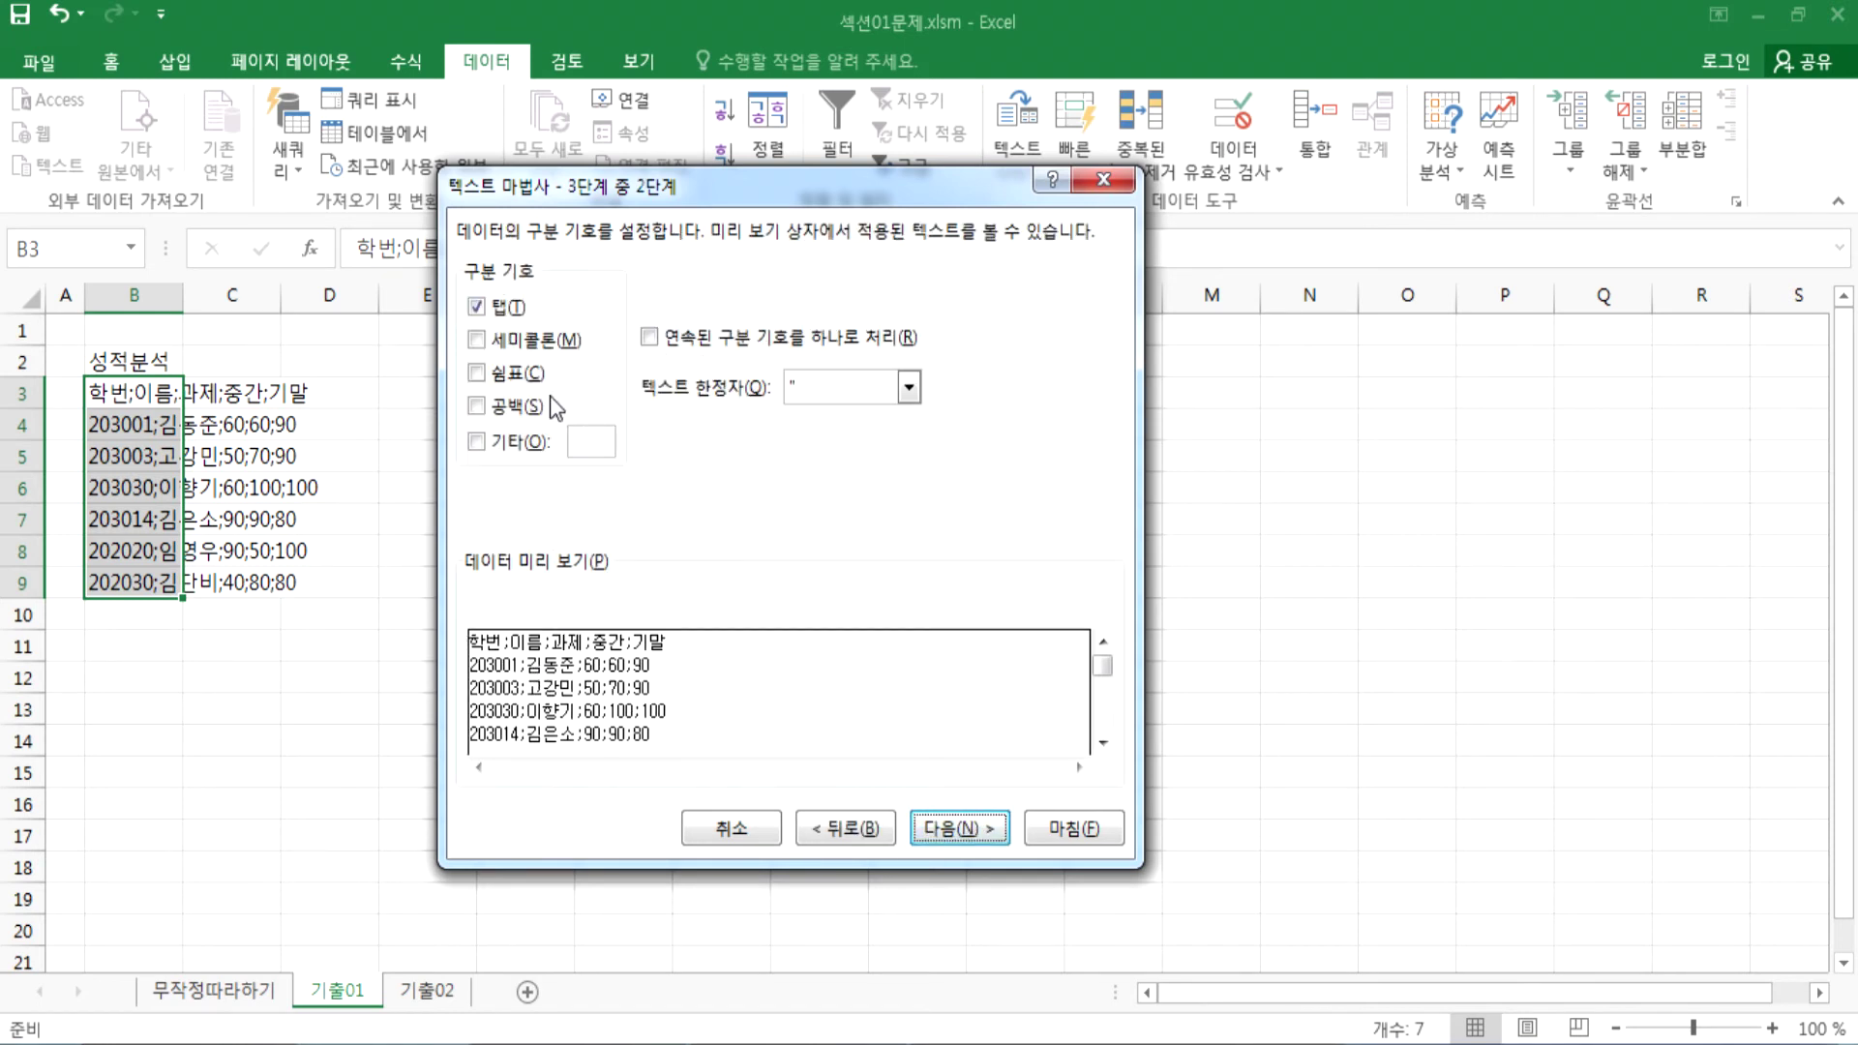
pyautogui.click(513, 340)
pyautogui.click(523, 344)
pyautogui.click(476, 338)
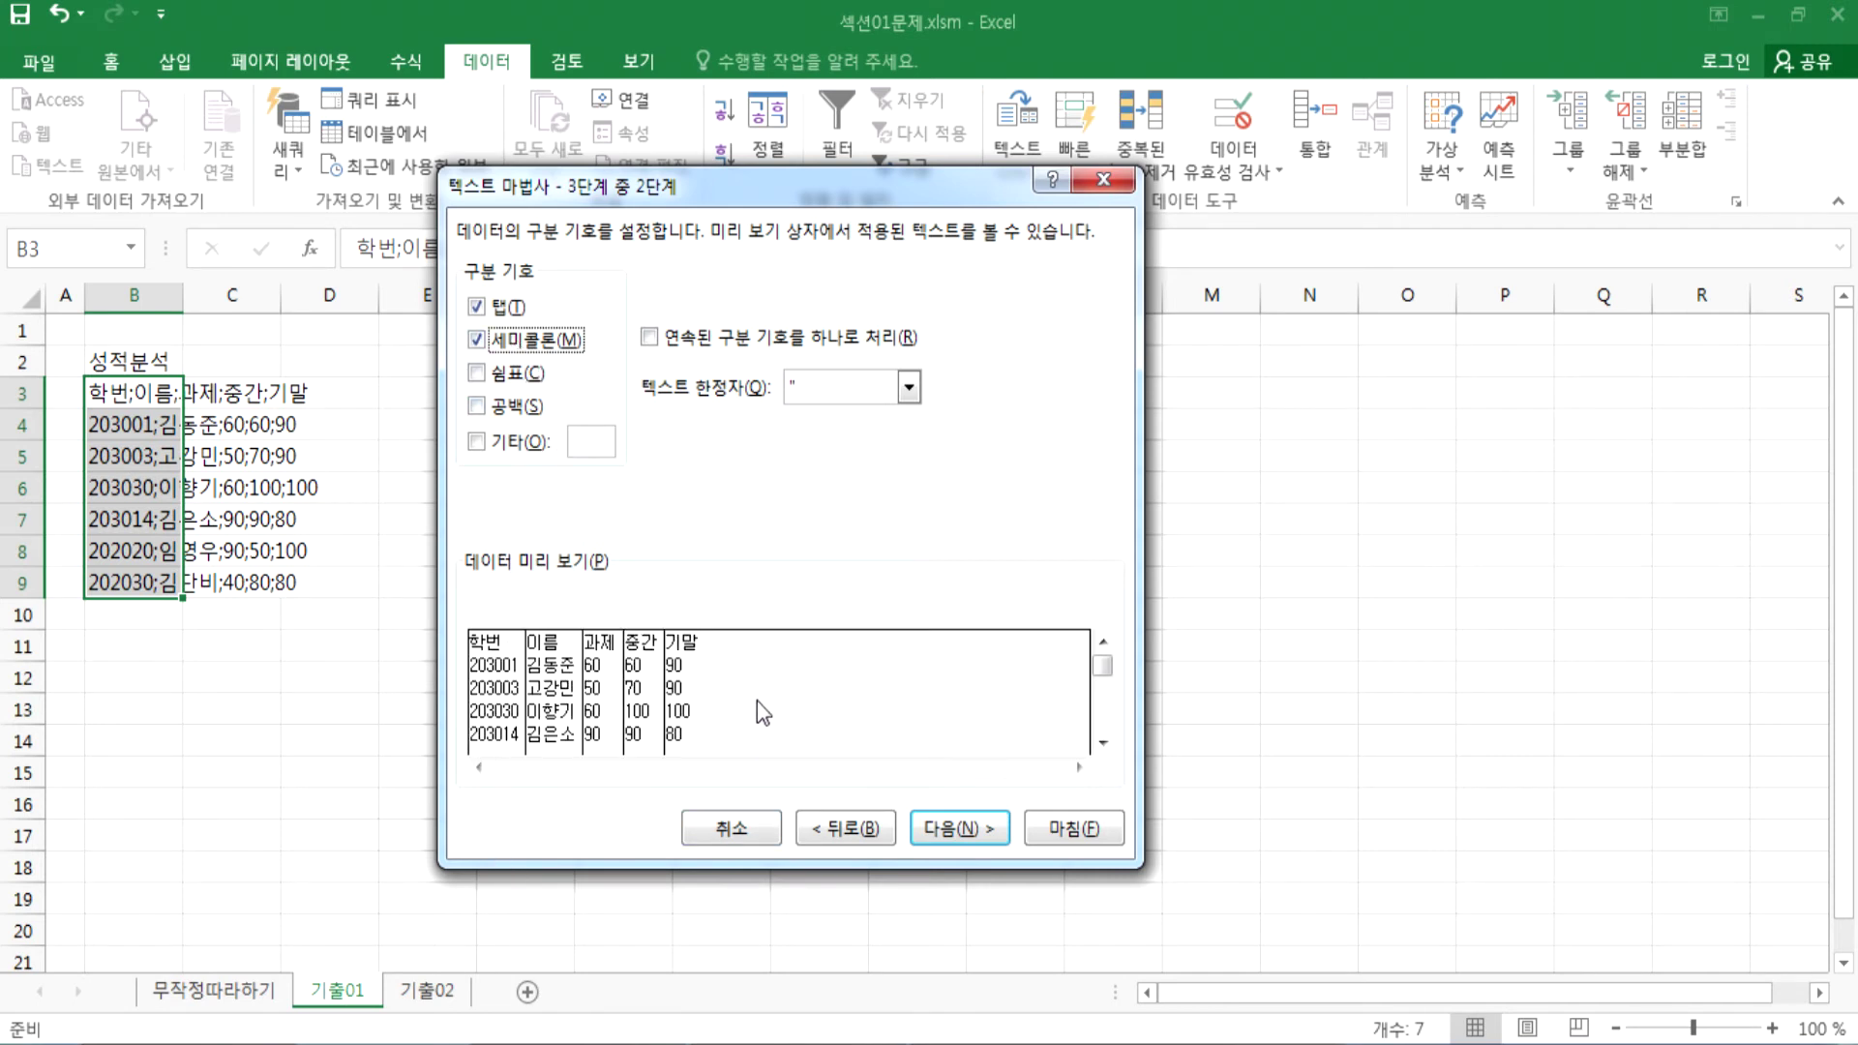
pyautogui.click(956, 830)
pyautogui.click(1074, 830)
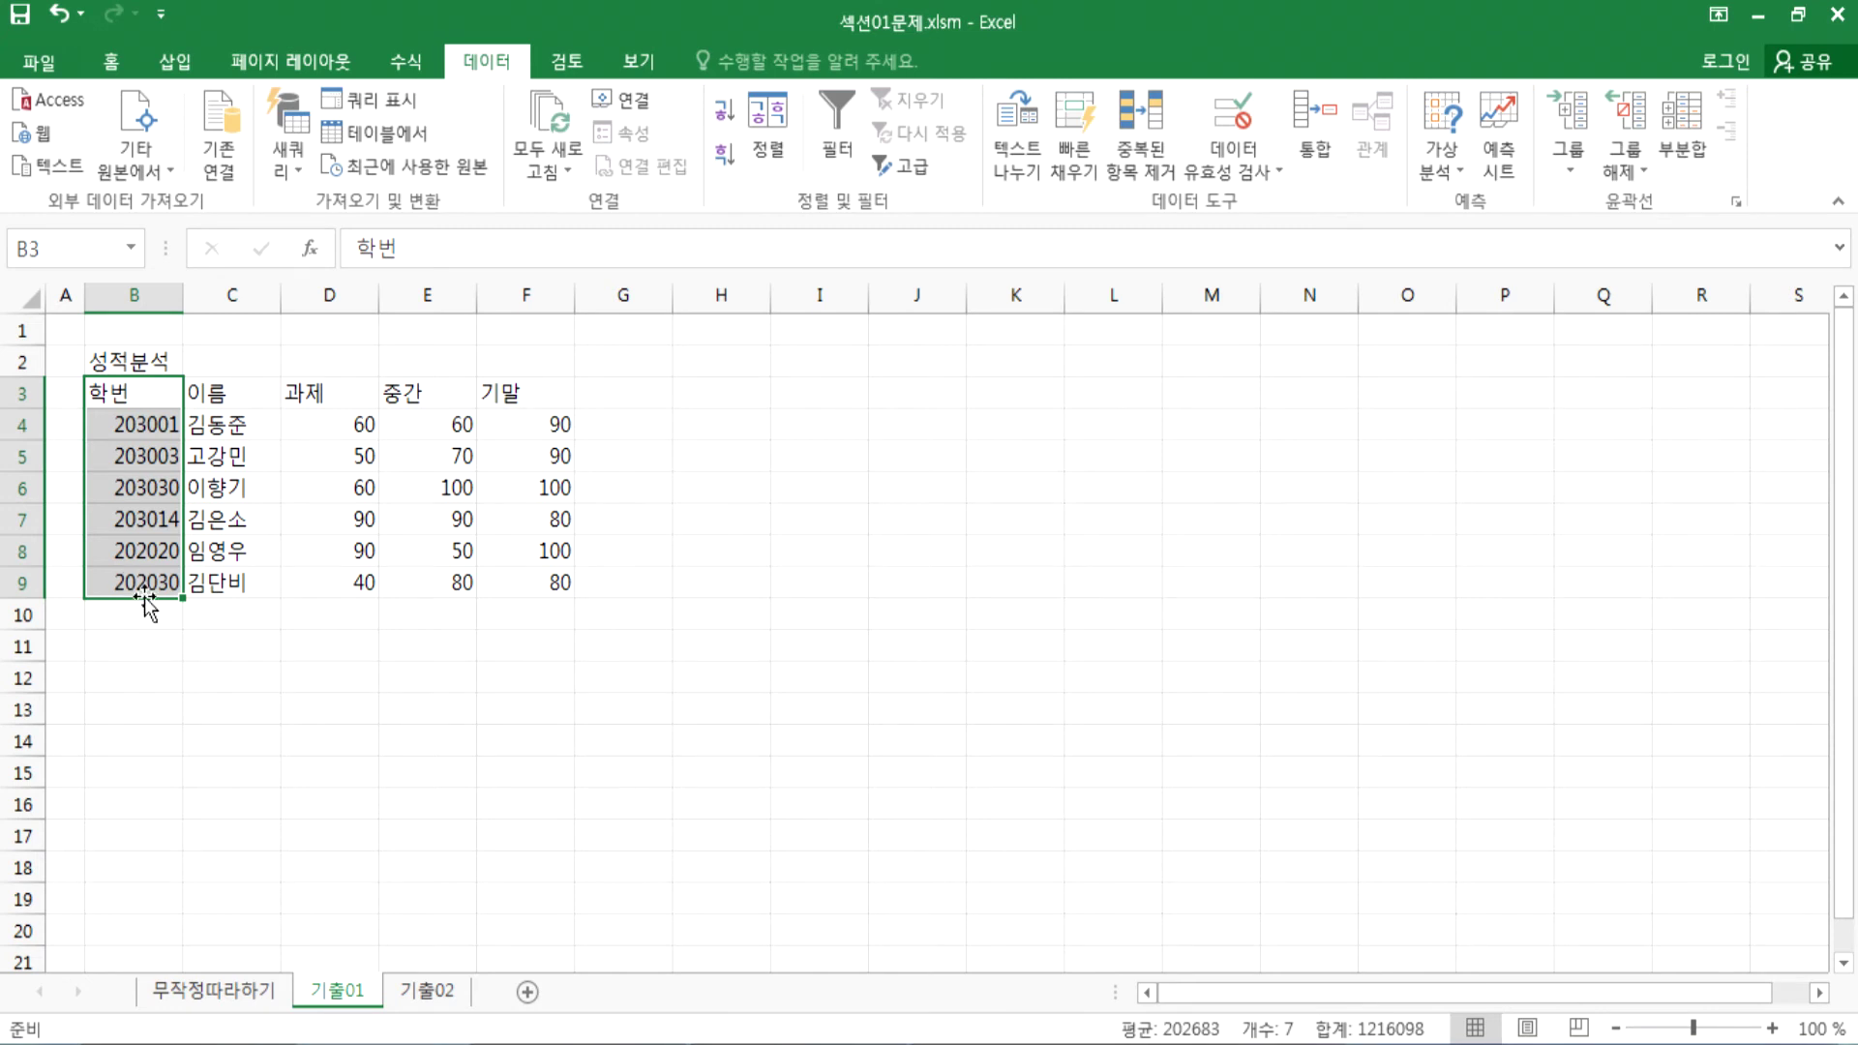
pyautogui.click(354, 765)
# Step: Start importing the text file 총무부사원현황.txt with cell B2 selected on the 기출02 sheet
pyautogui.click(440, 997)
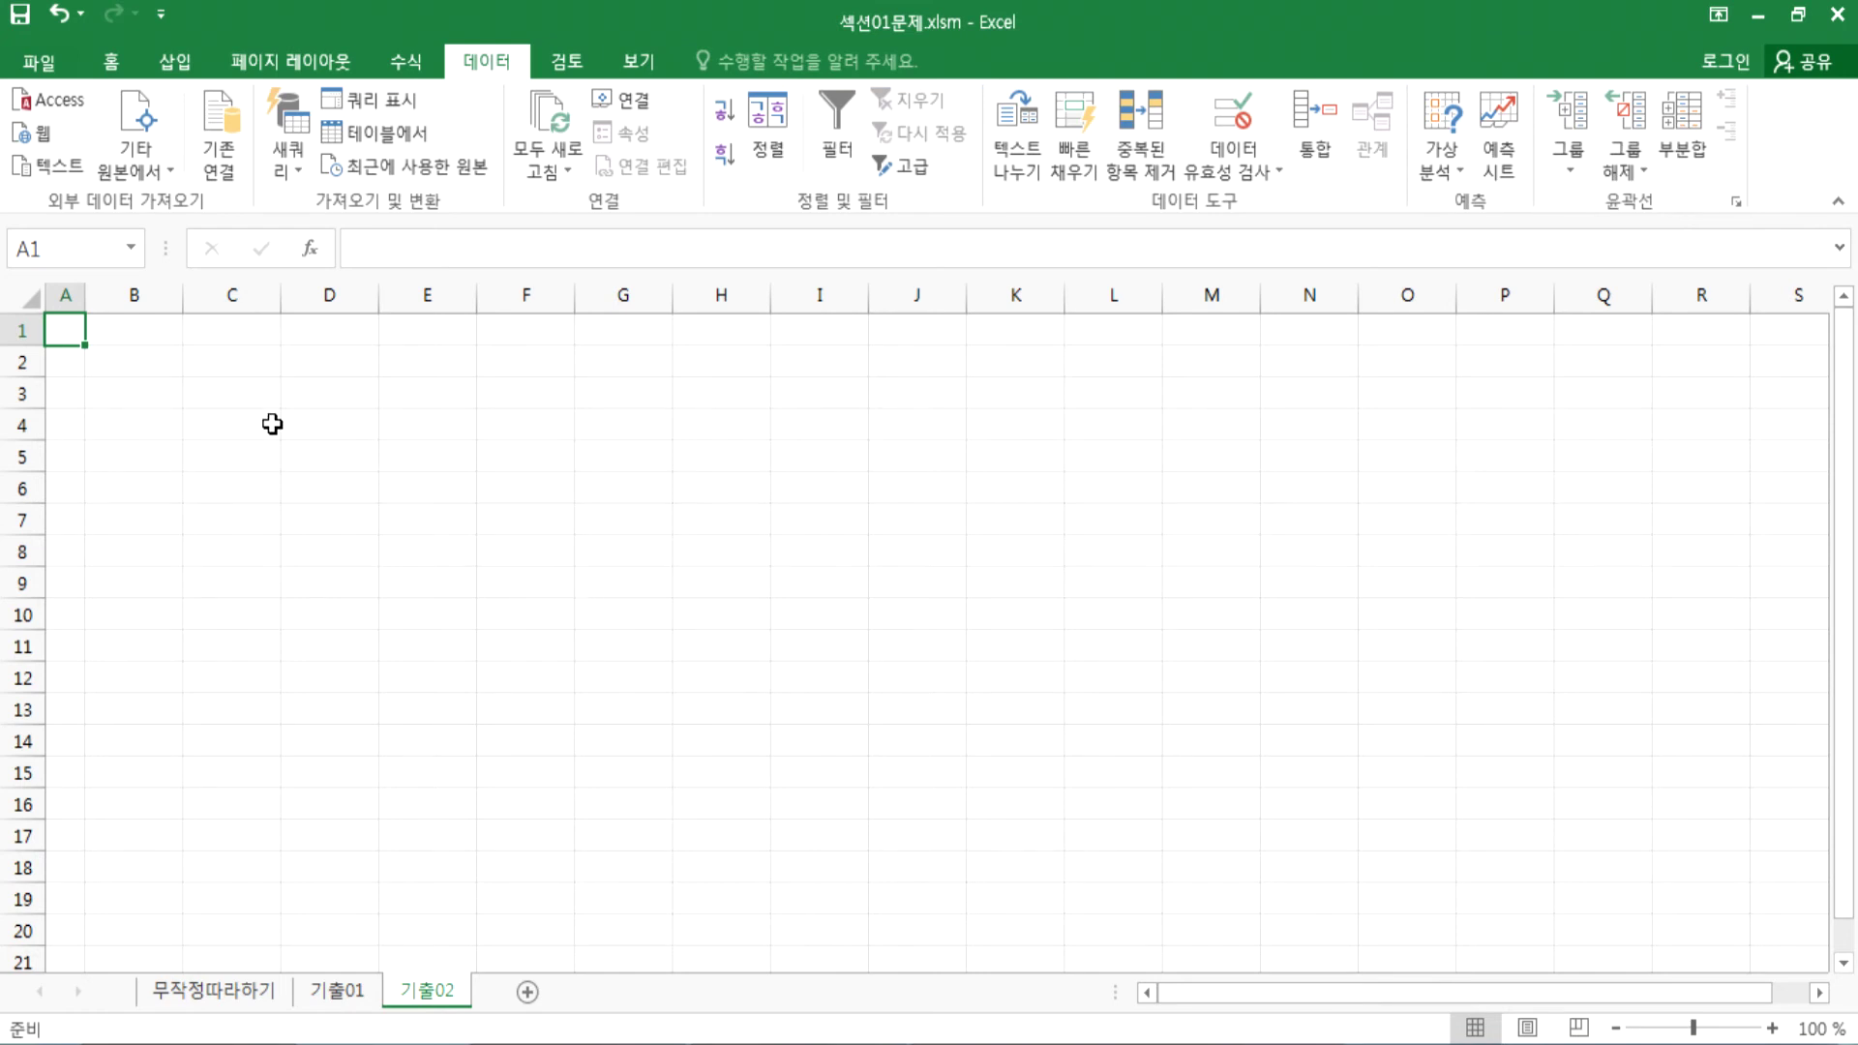
pyautogui.moveTo(141, 365); pyautogui.dragTo(492, 561)
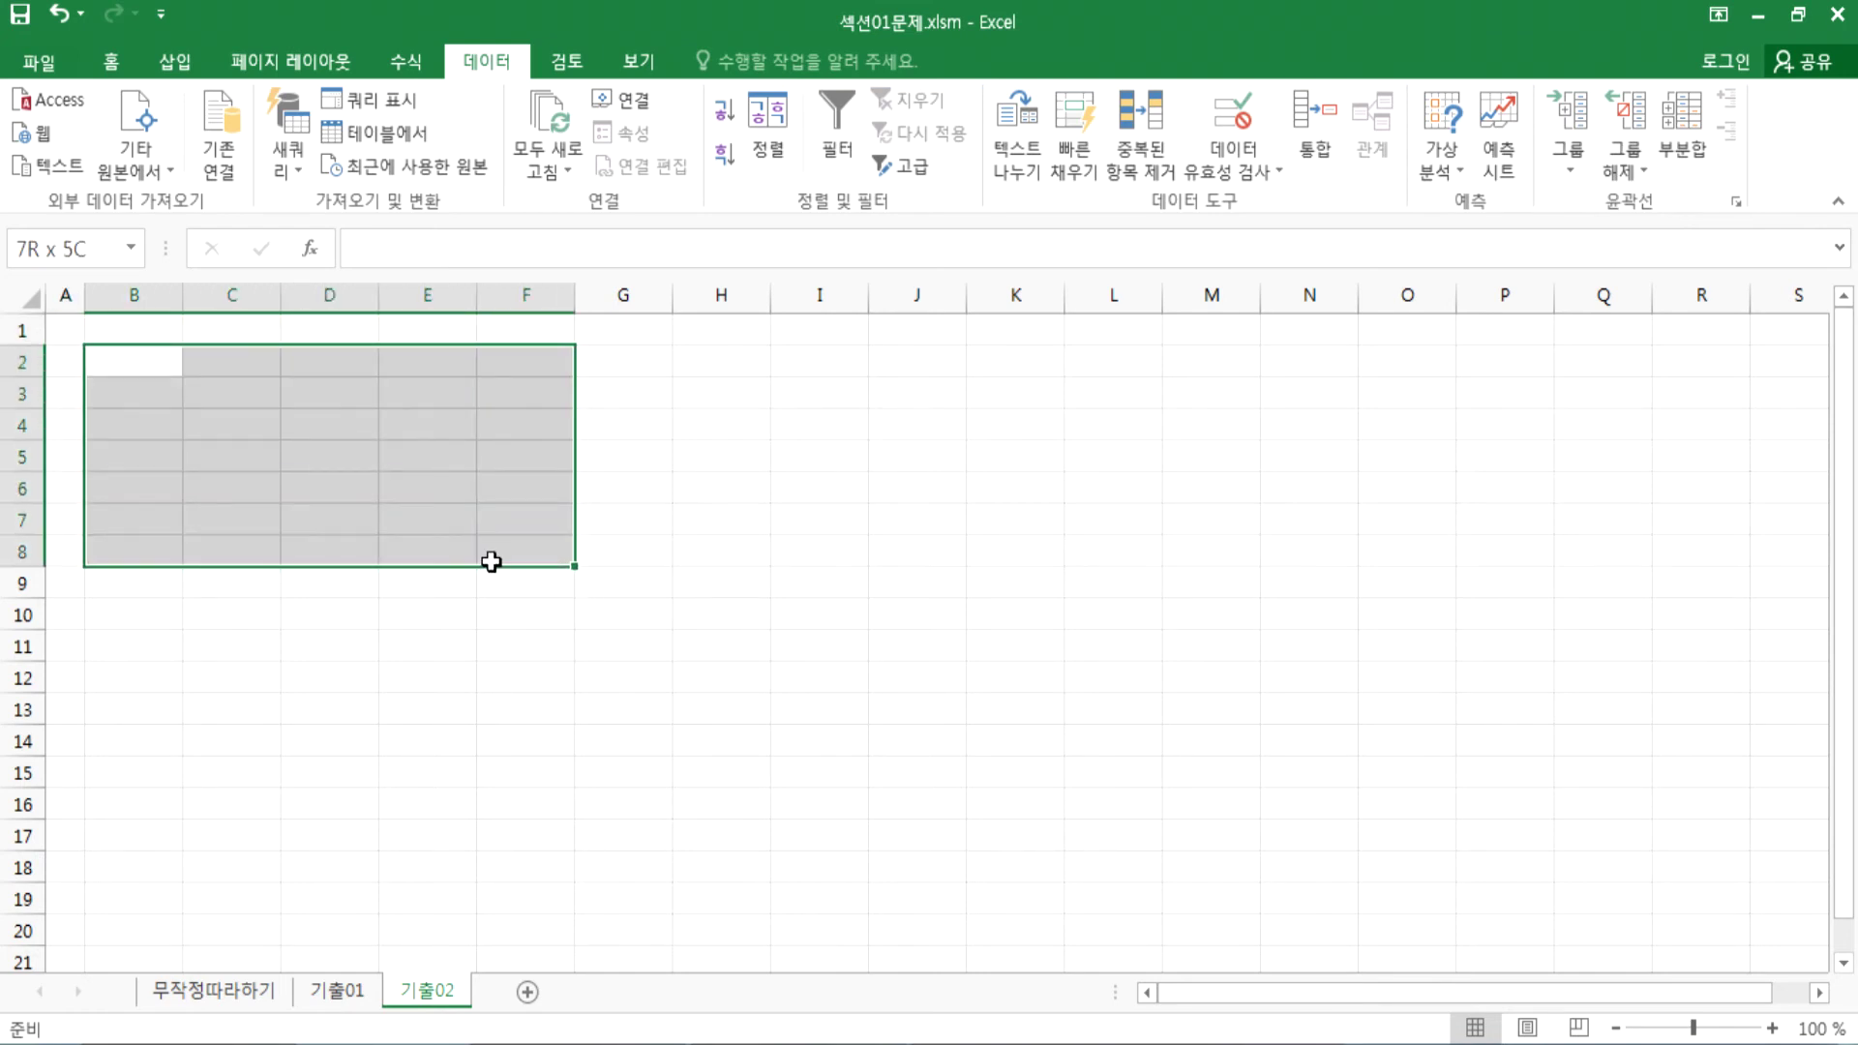
pyautogui.click(128, 357)
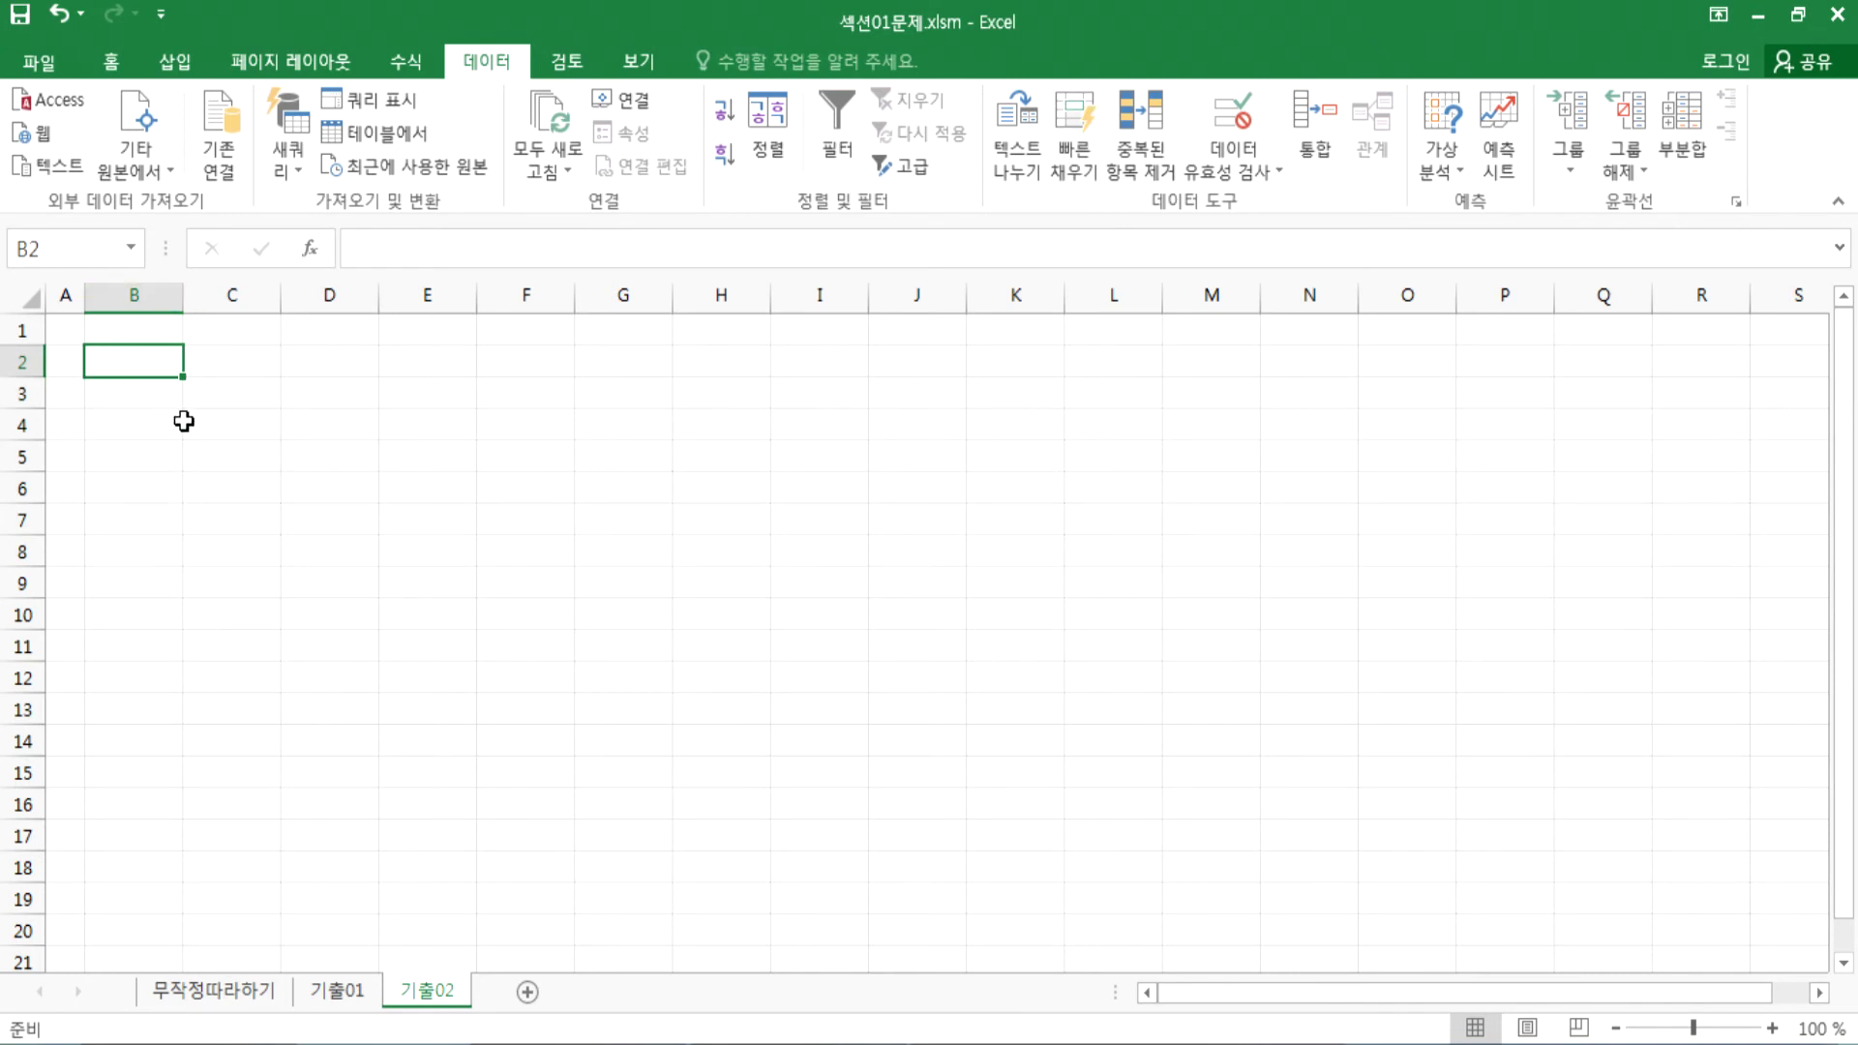
pyautogui.scroll(5, 188, 437)
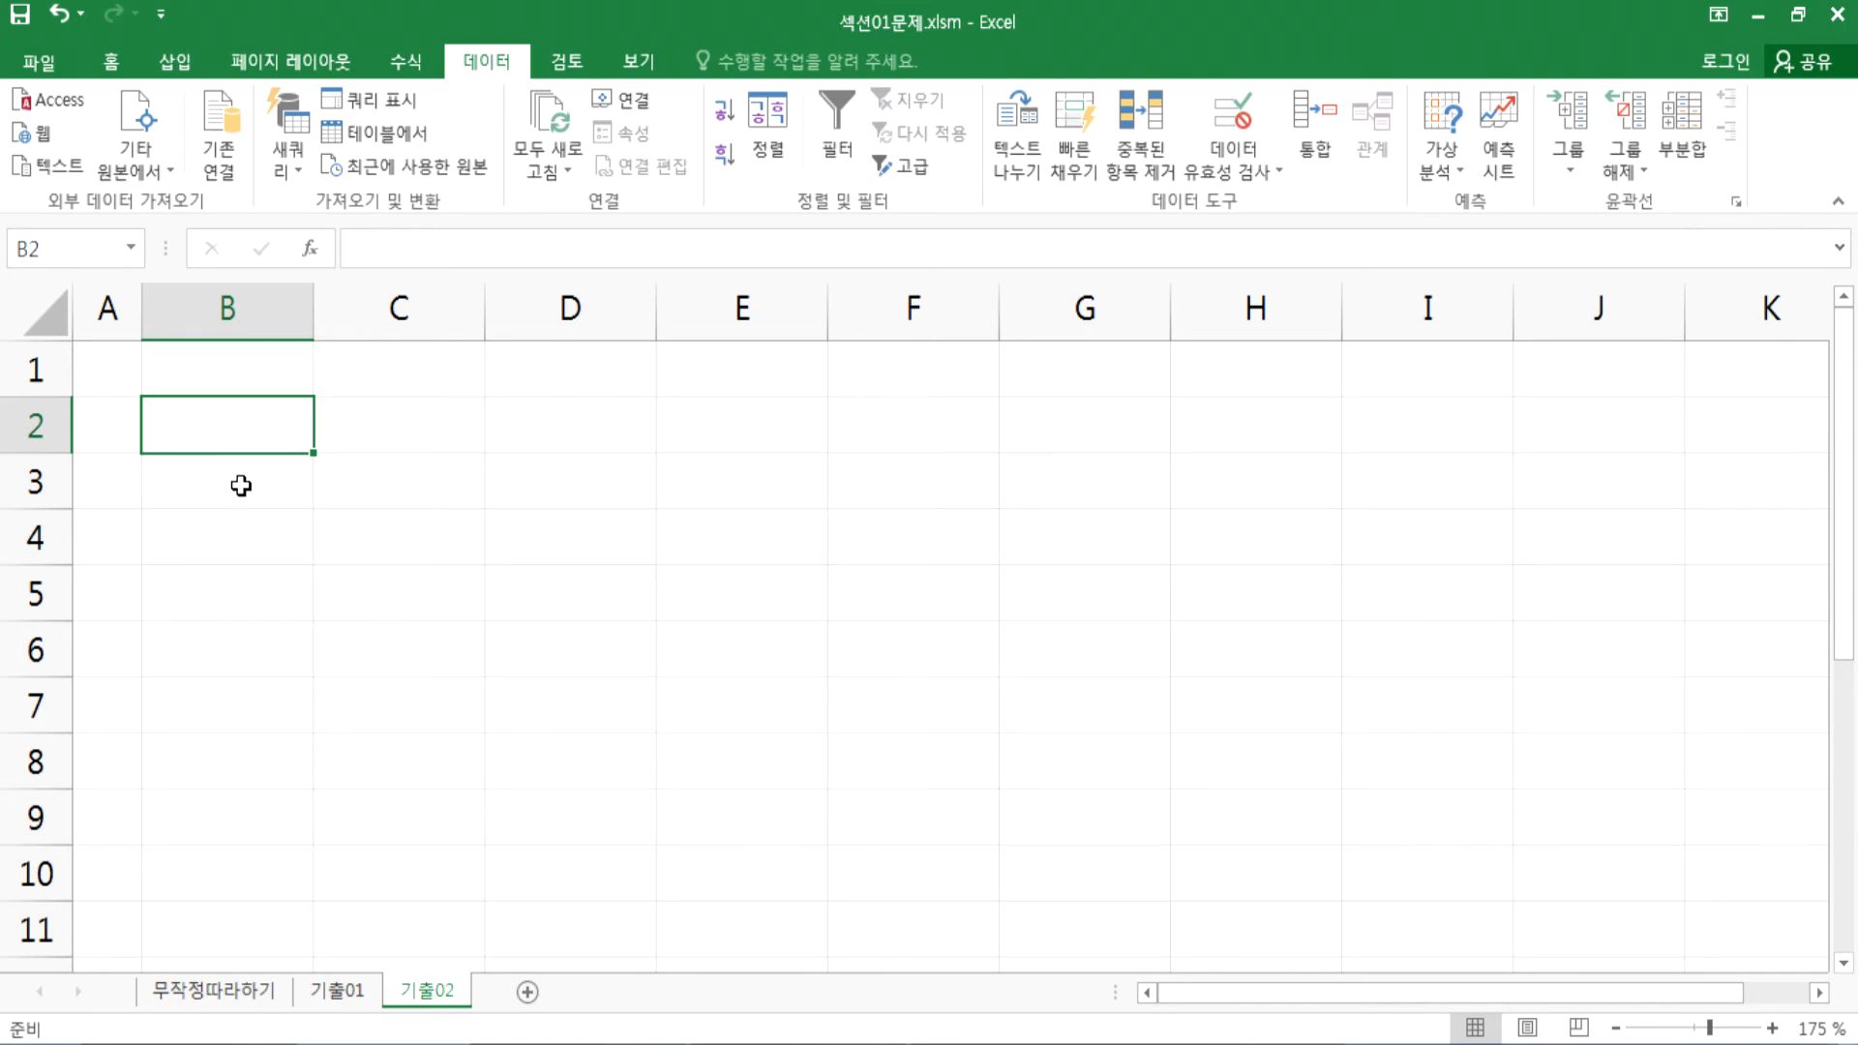
pyautogui.click(37, 171)
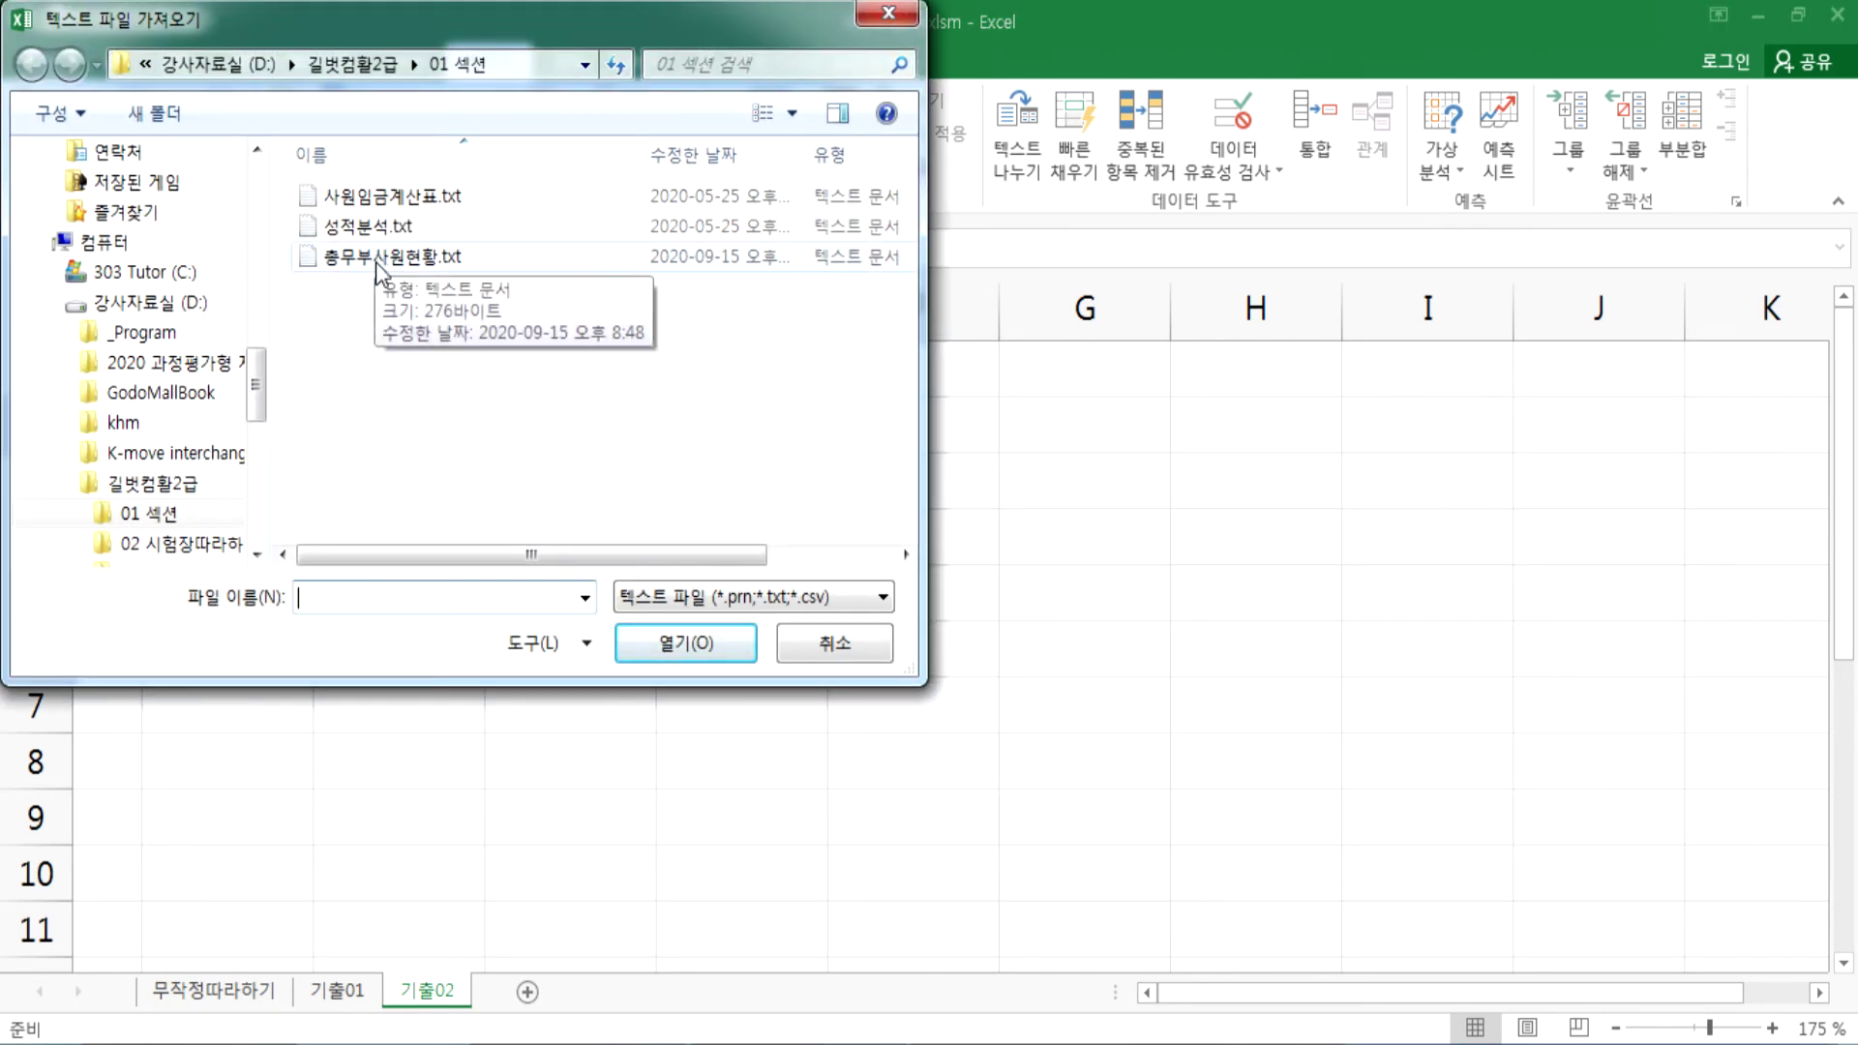
pyautogui.doubleClick(376, 263)
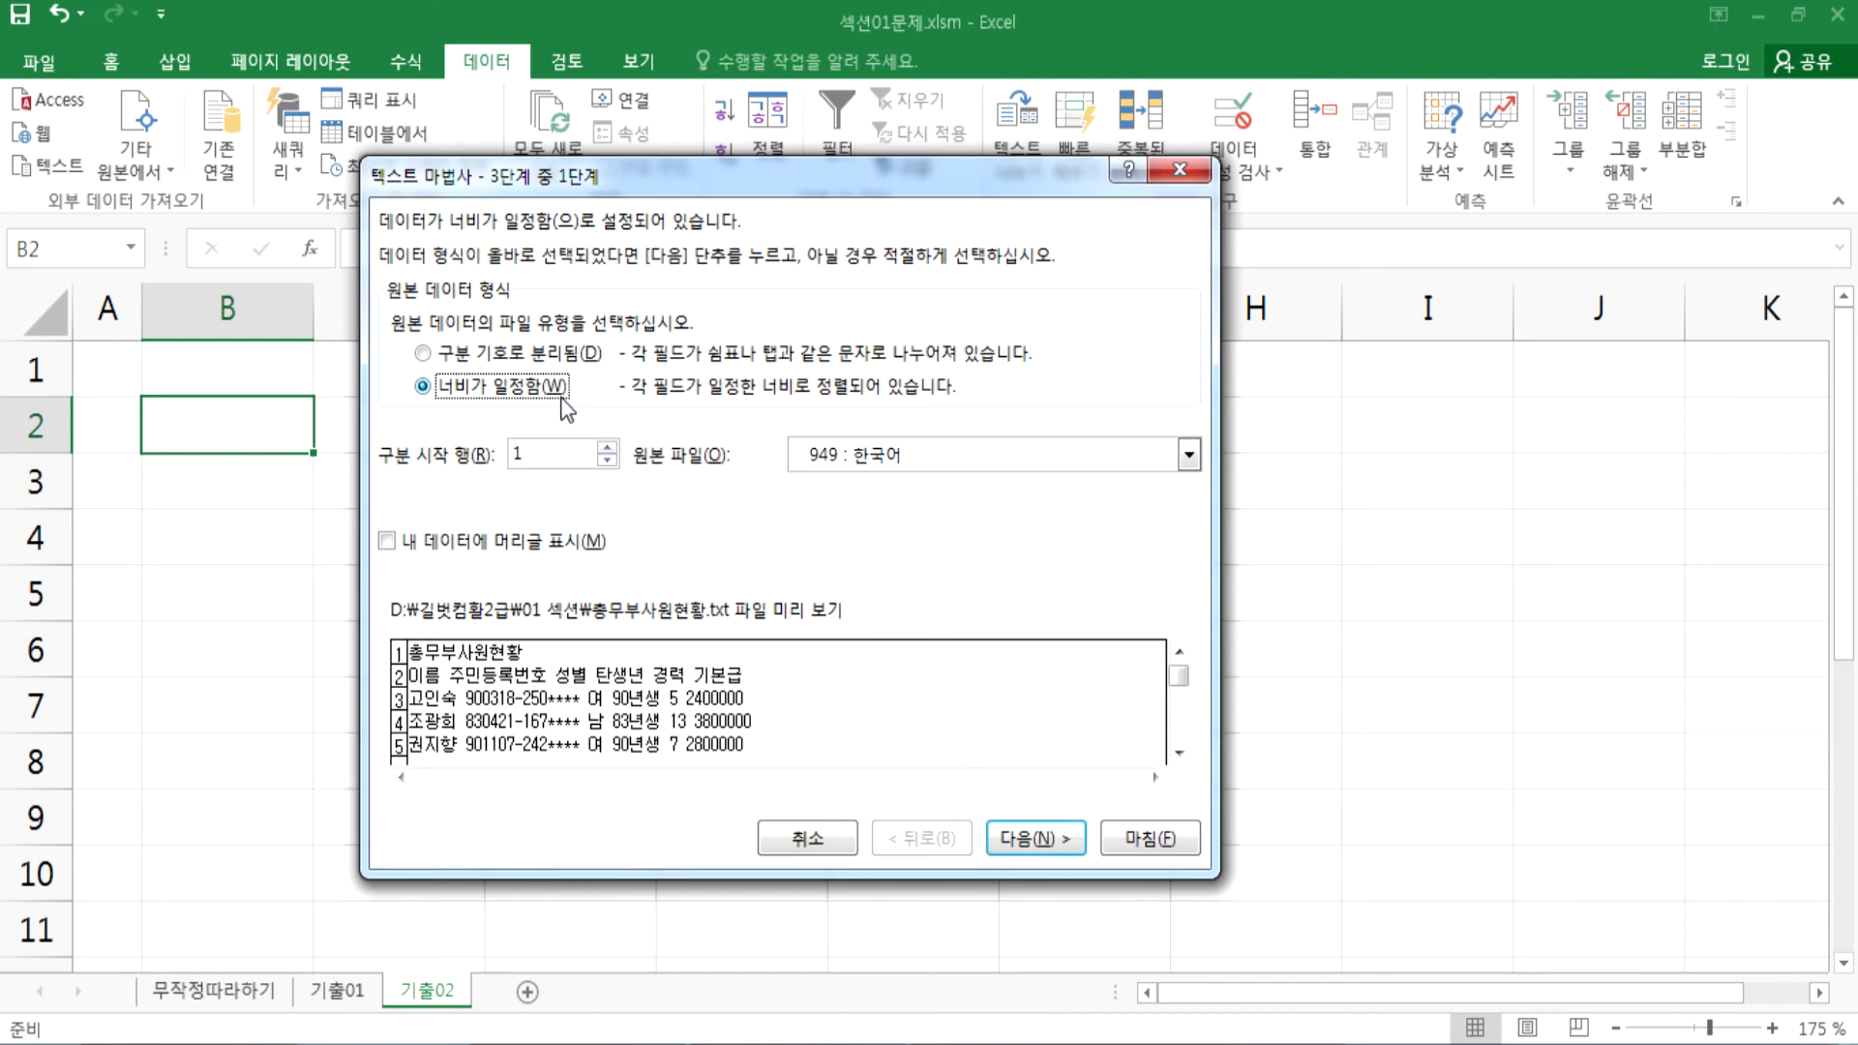
# Step: Set the imported file to delimited data, with space as the only delimiter and tab and semicolon cleared
pyautogui.click(481, 361)
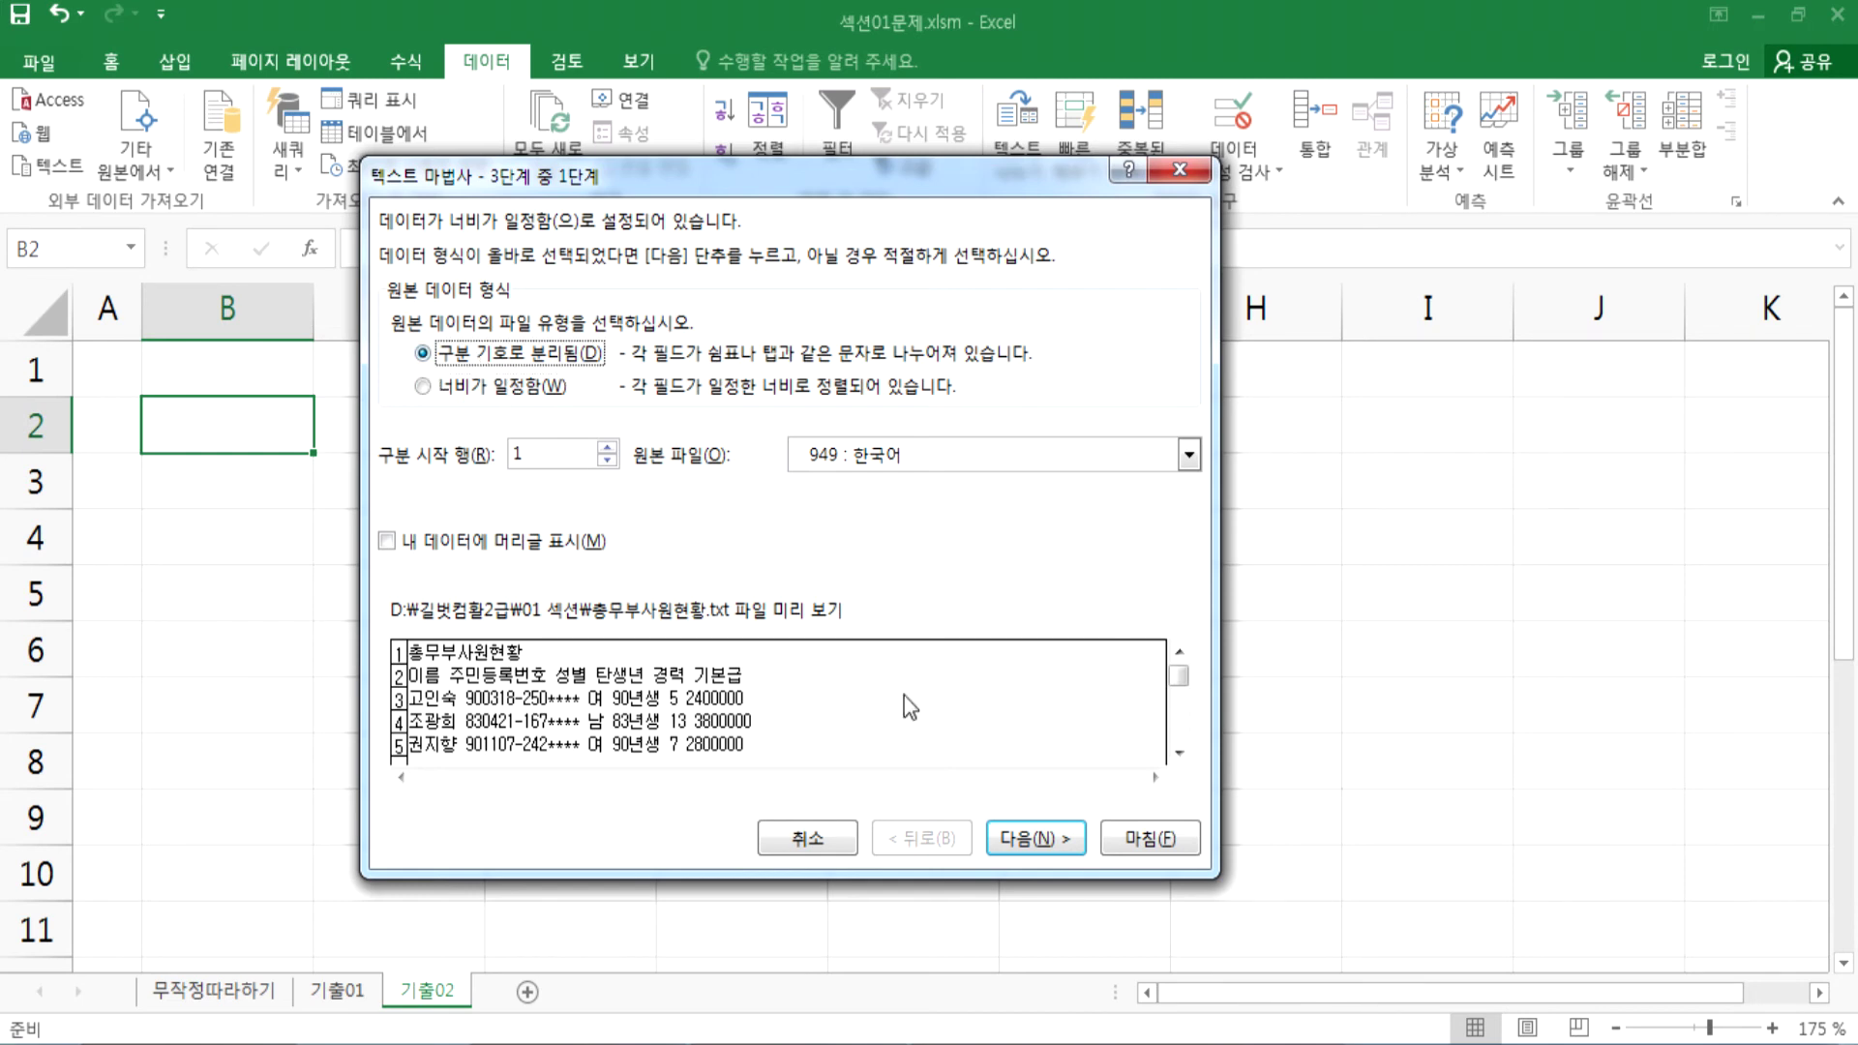
pyautogui.click(1021, 836)
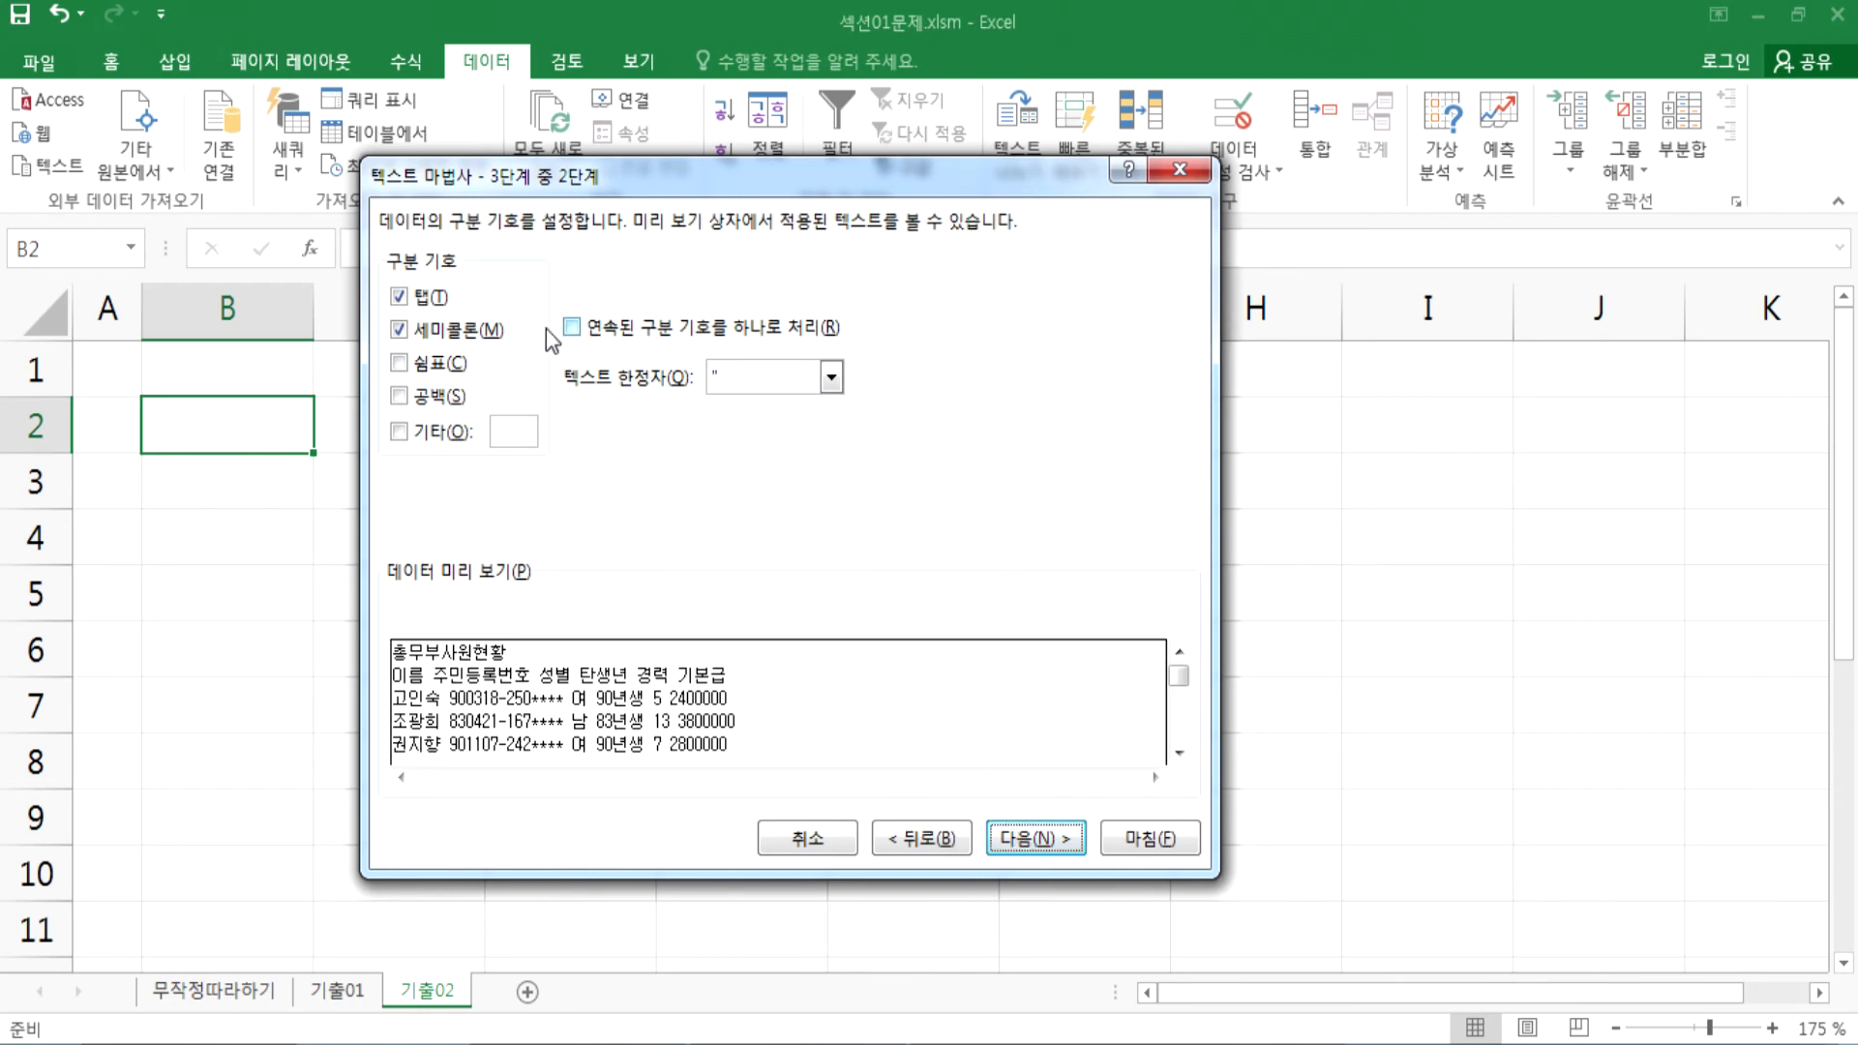
pyautogui.click(400, 298)
pyautogui.click(401, 329)
pyautogui.click(401, 396)
pyautogui.click(401, 397)
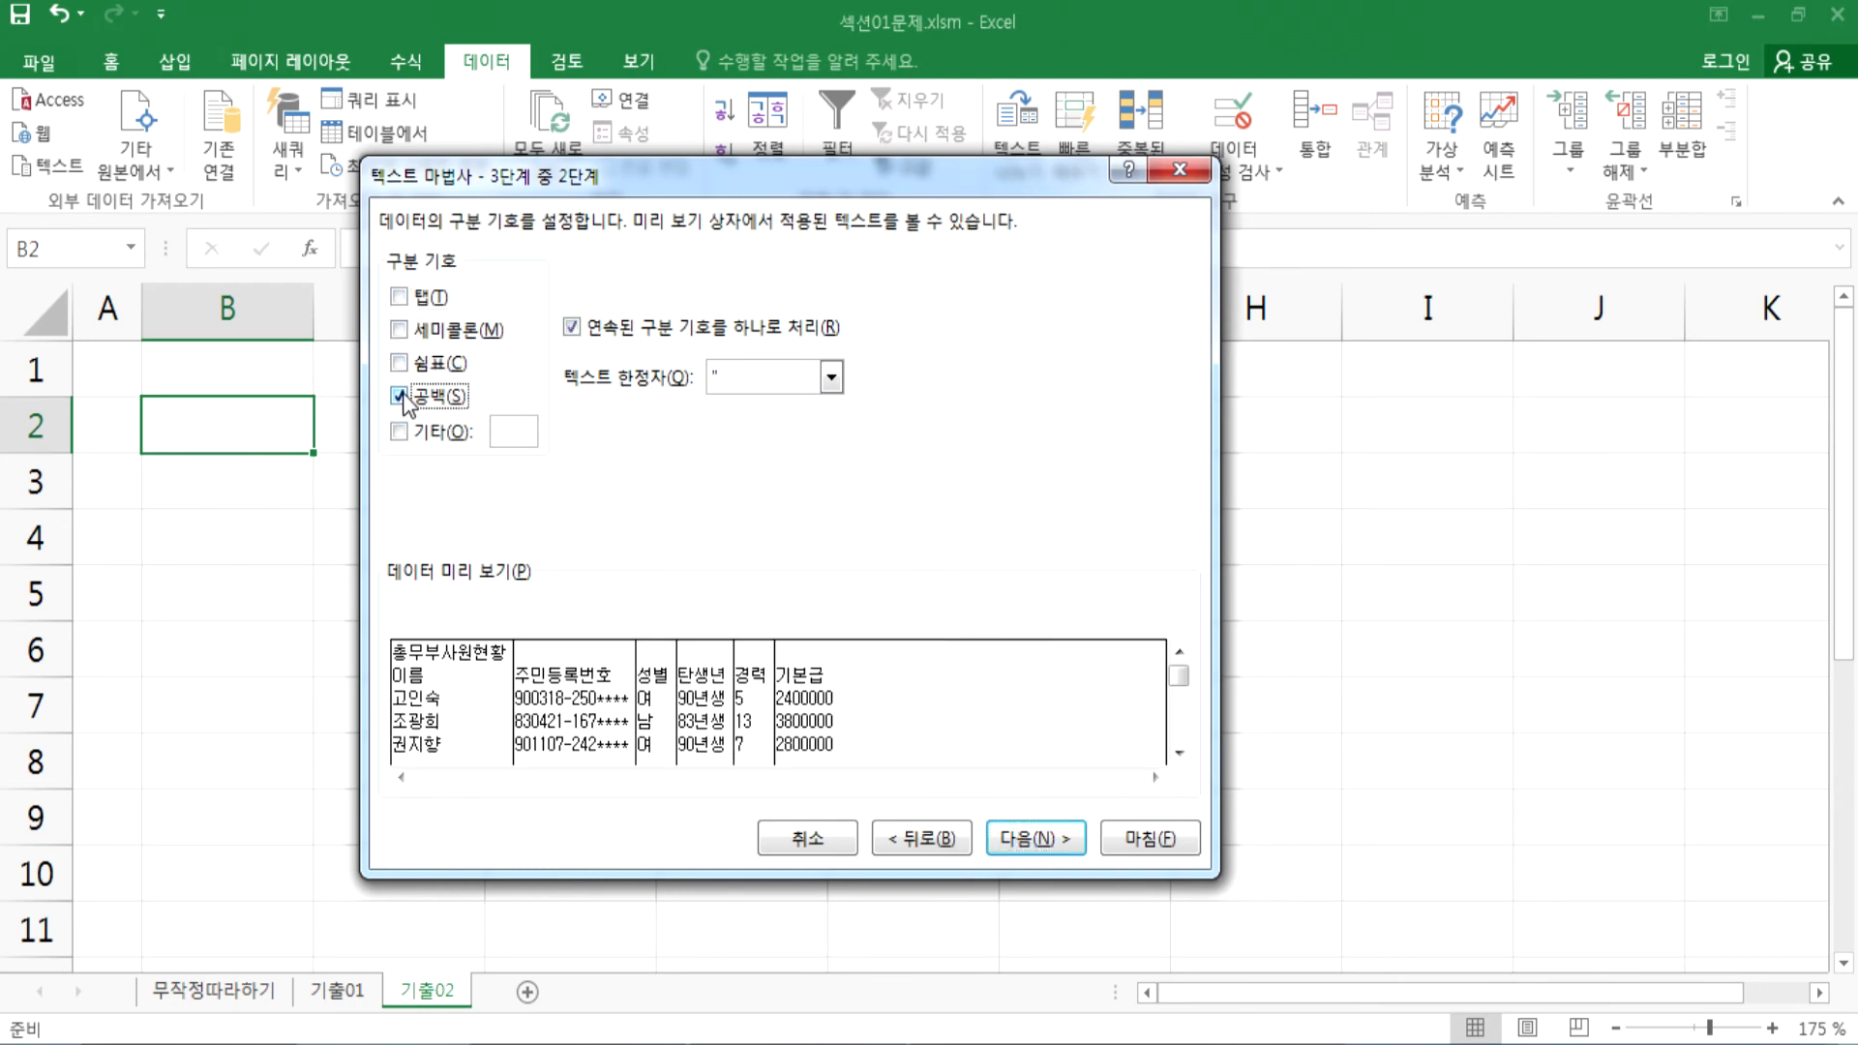
# Step: Try the tab and semicolon delimiters alongside space, and turn the space delimiter off and on to compare the preview
pyautogui.click(399, 297)
pyautogui.click(398, 331)
pyautogui.click(397, 329)
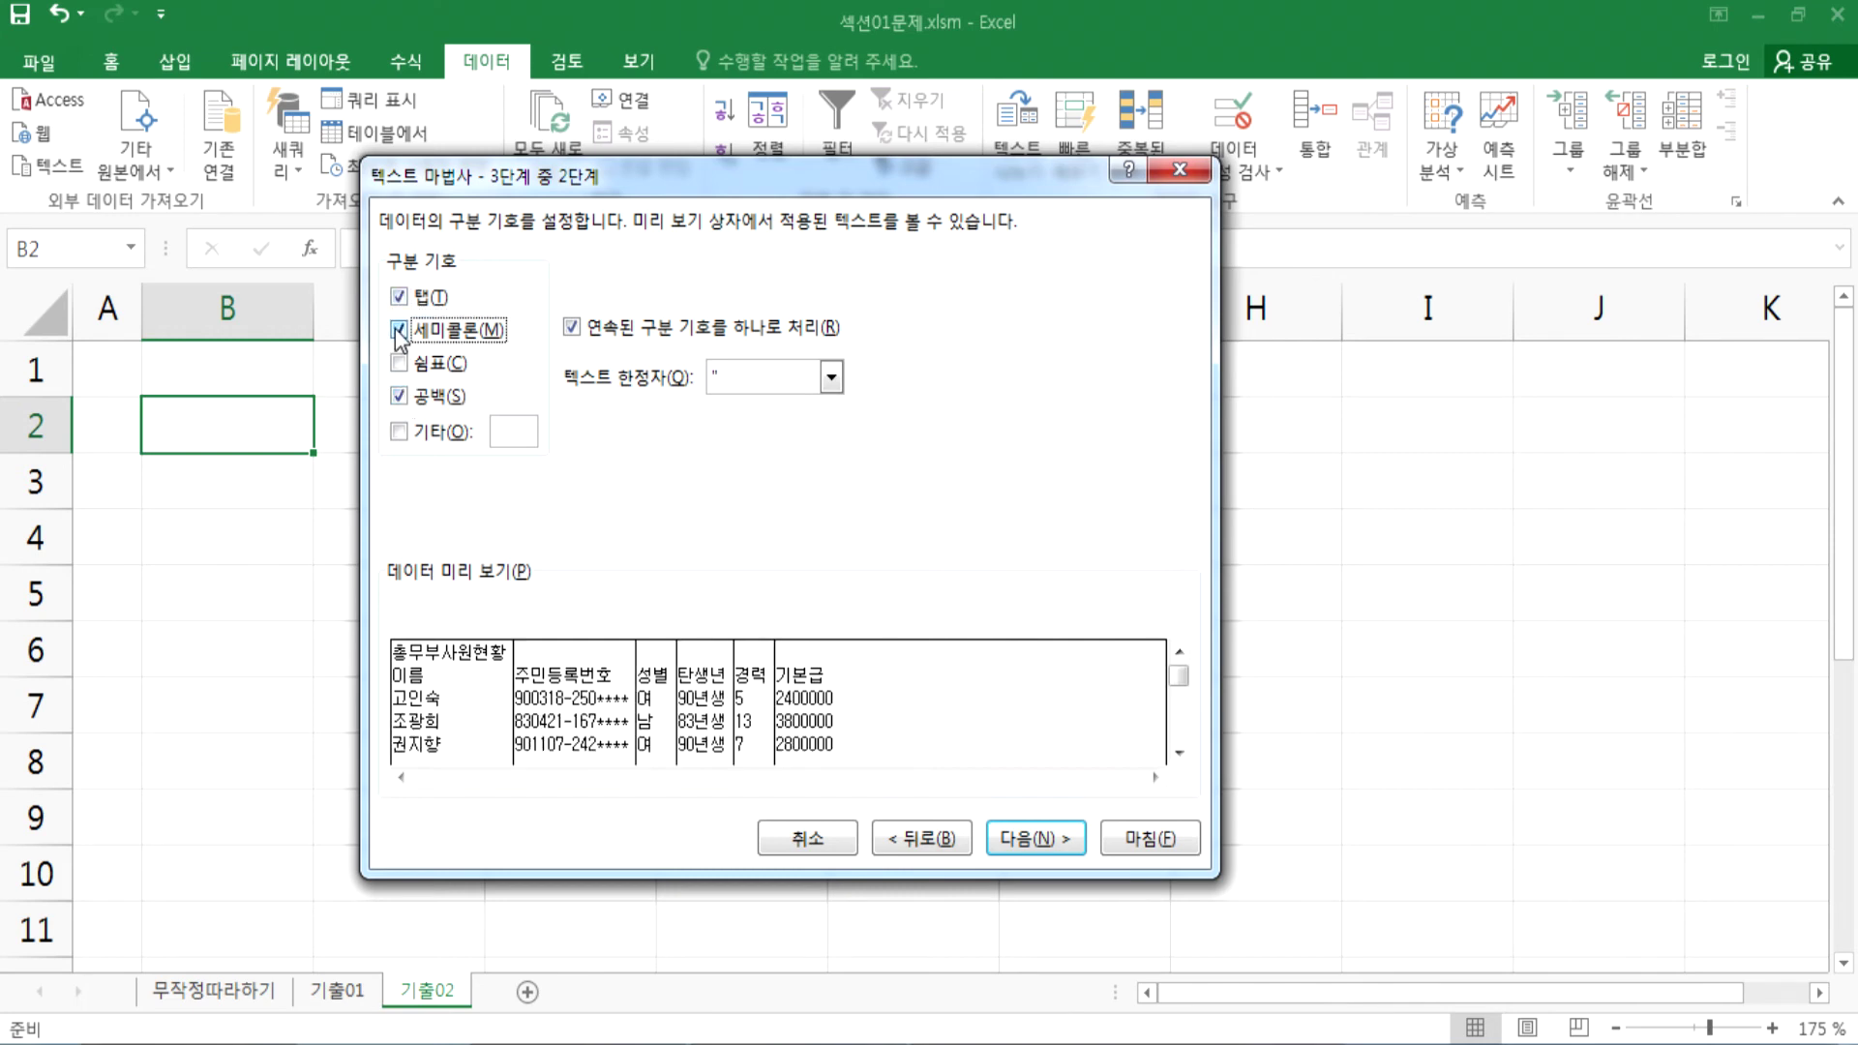
pyautogui.click(398, 297)
pyautogui.click(398, 331)
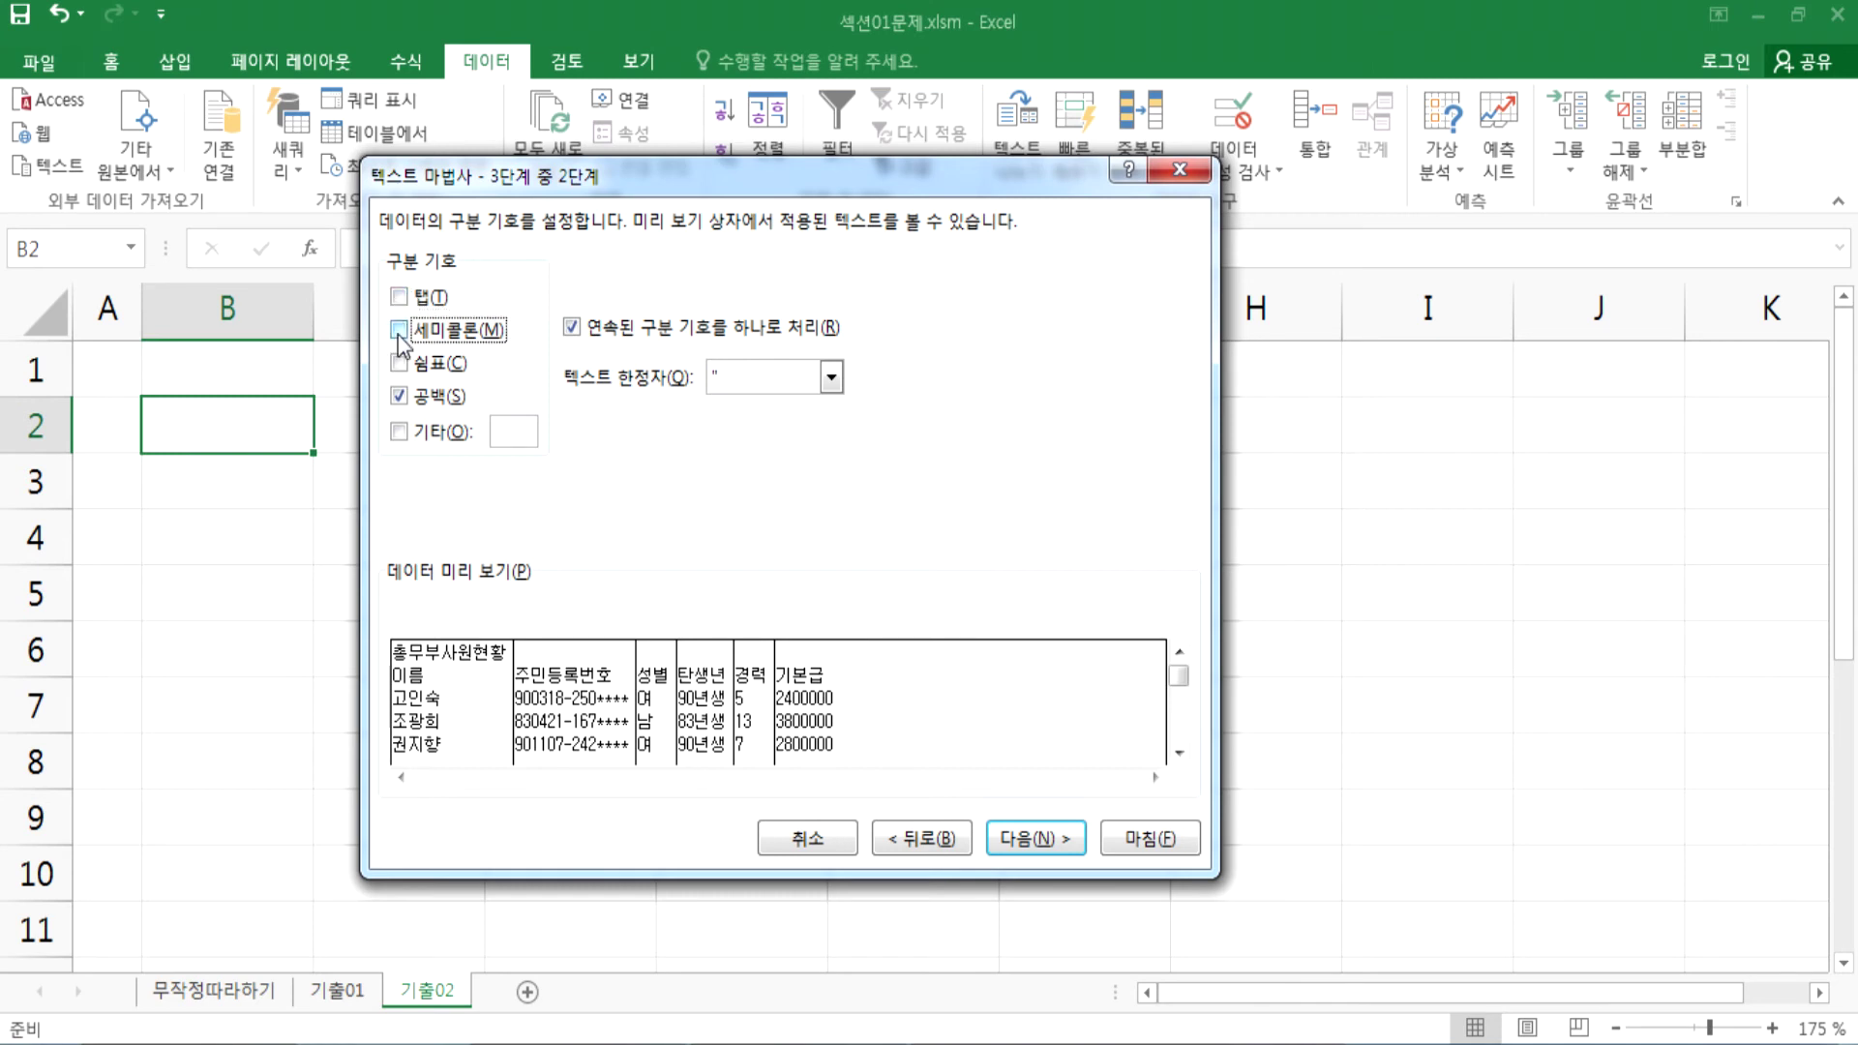
pyautogui.click(429, 401)
pyautogui.click(431, 408)
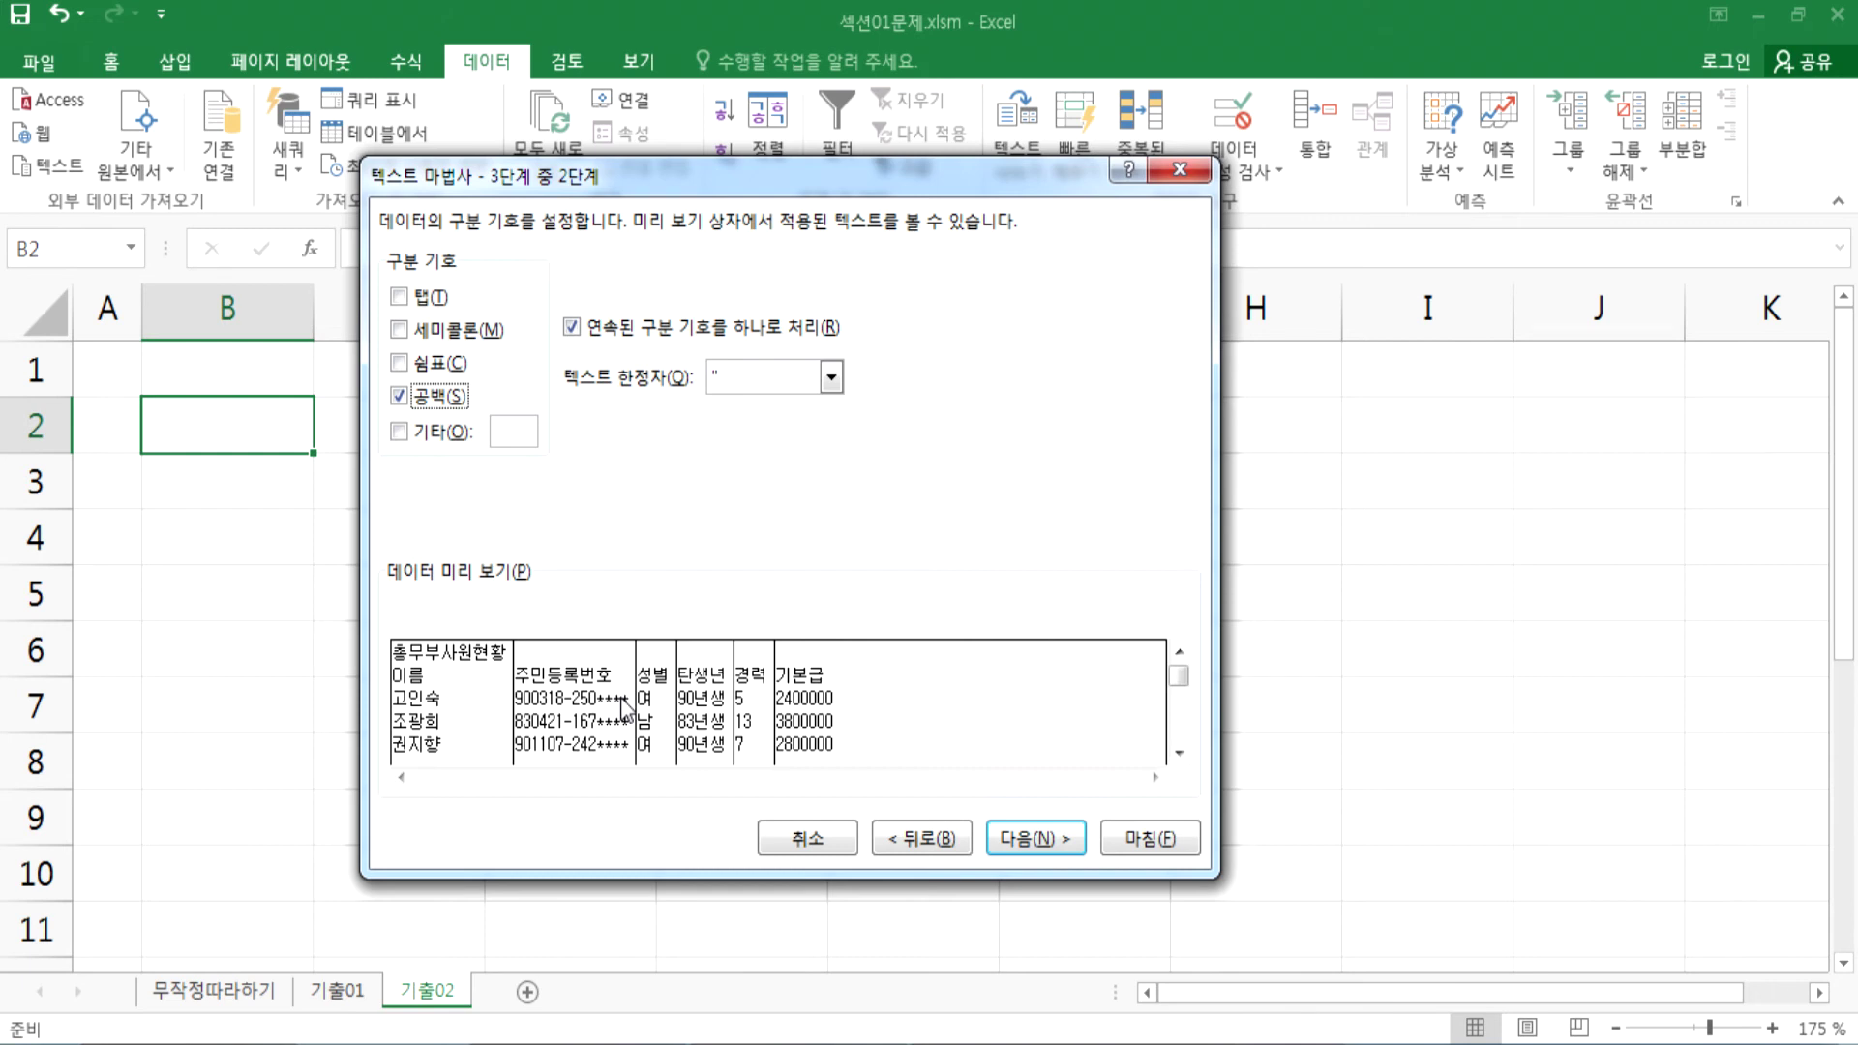
pyautogui.click(431, 406)
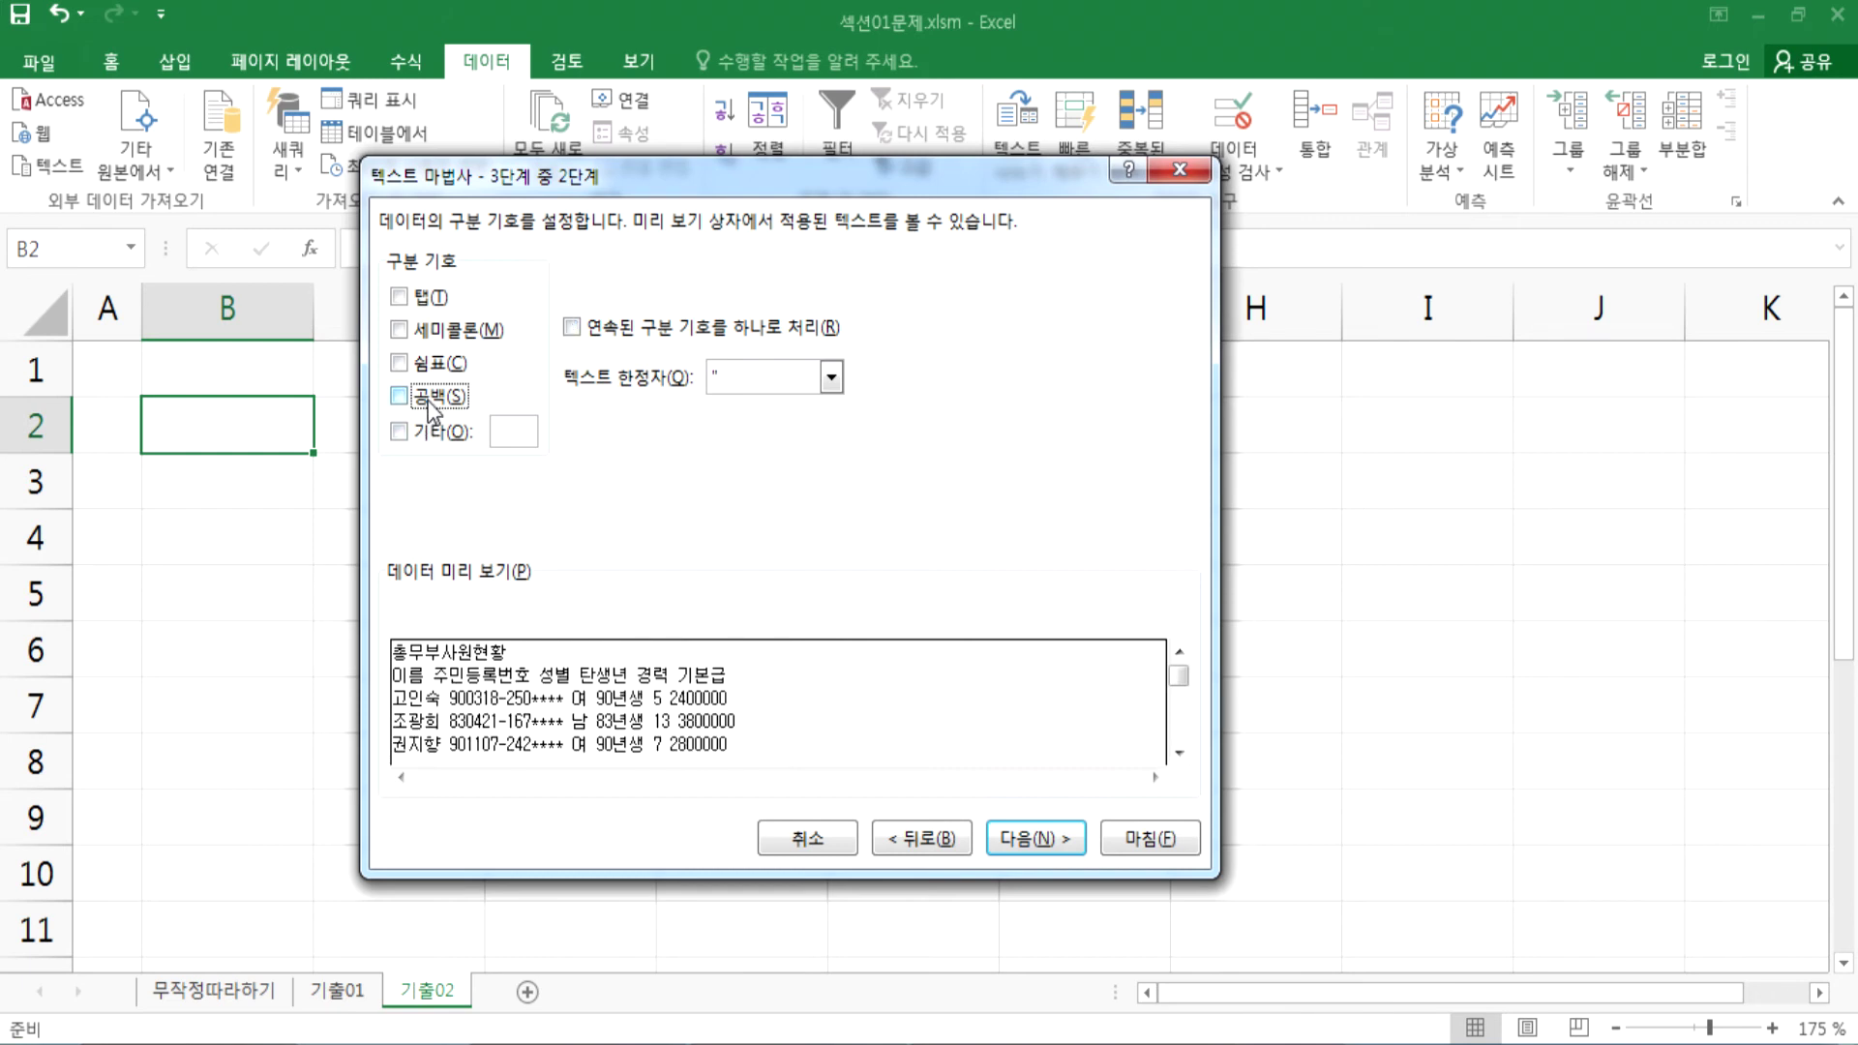
pyautogui.click(430, 407)
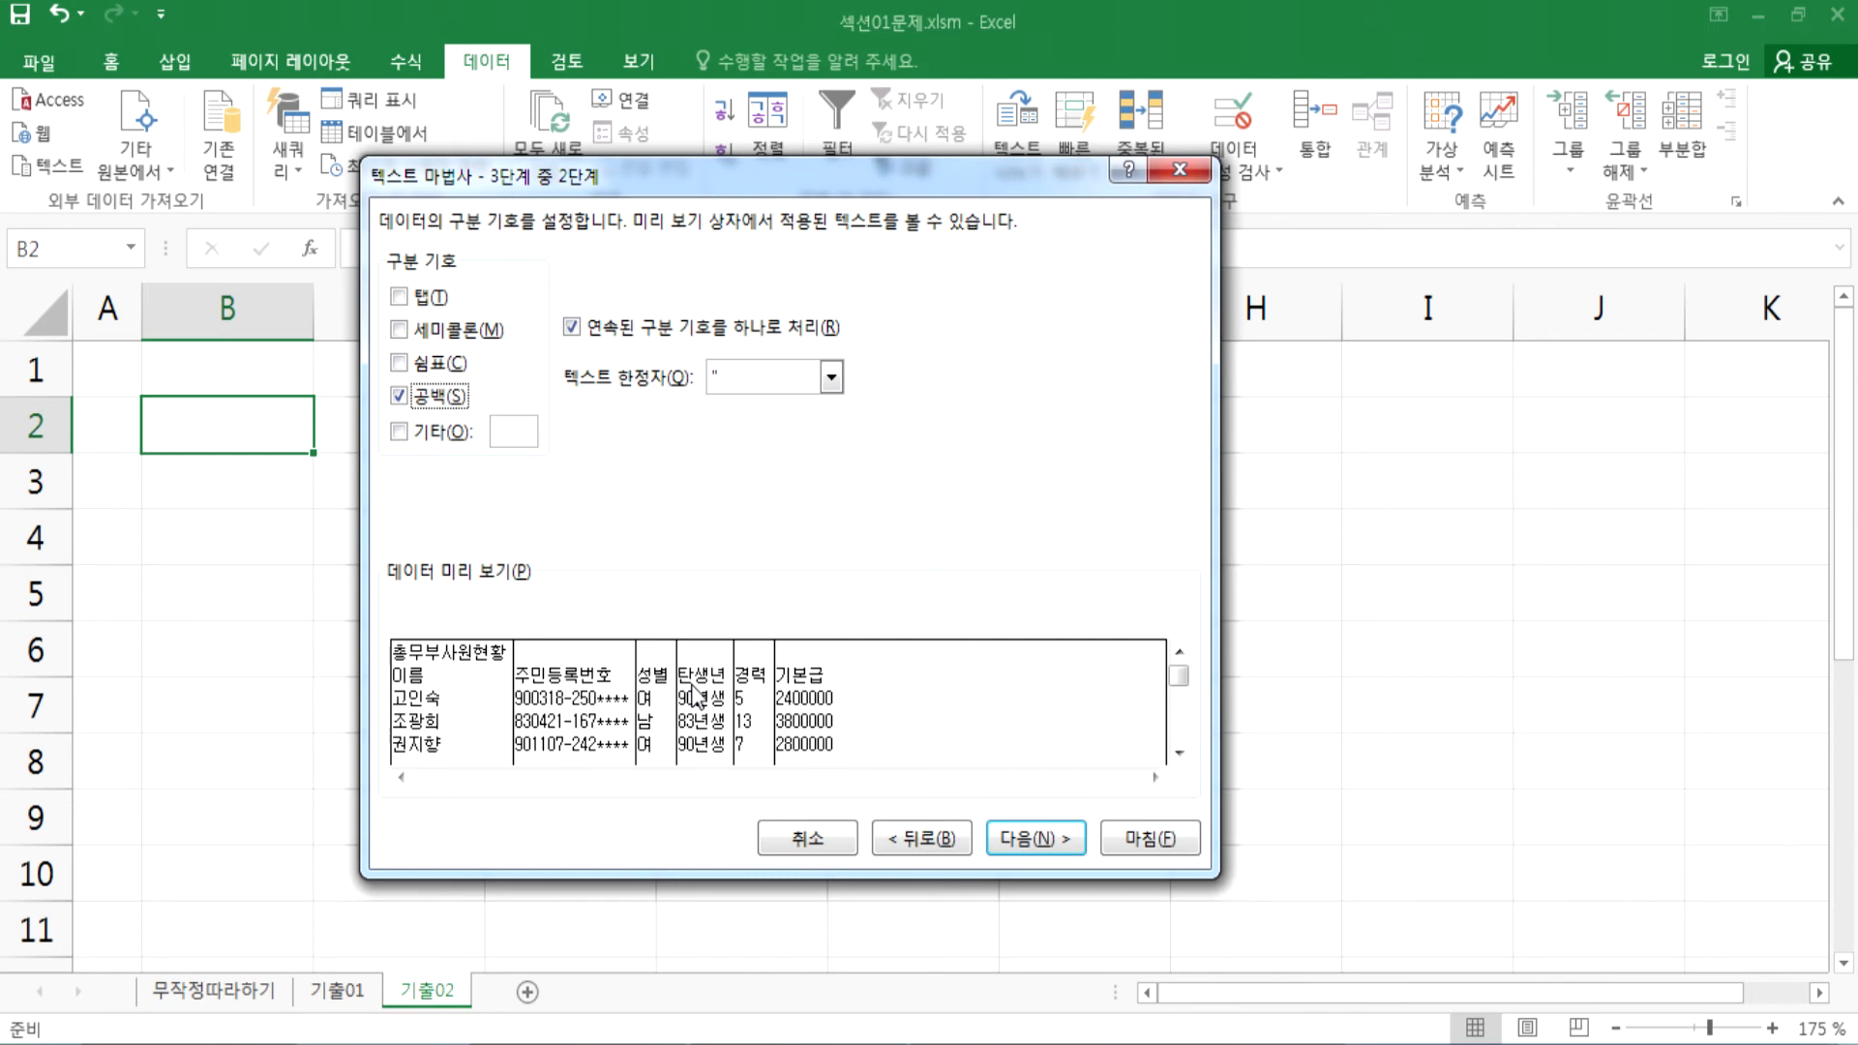
# Step: Continue to the column data formats and set the 경력 column to be skipped in the import
pyautogui.click(1043, 838)
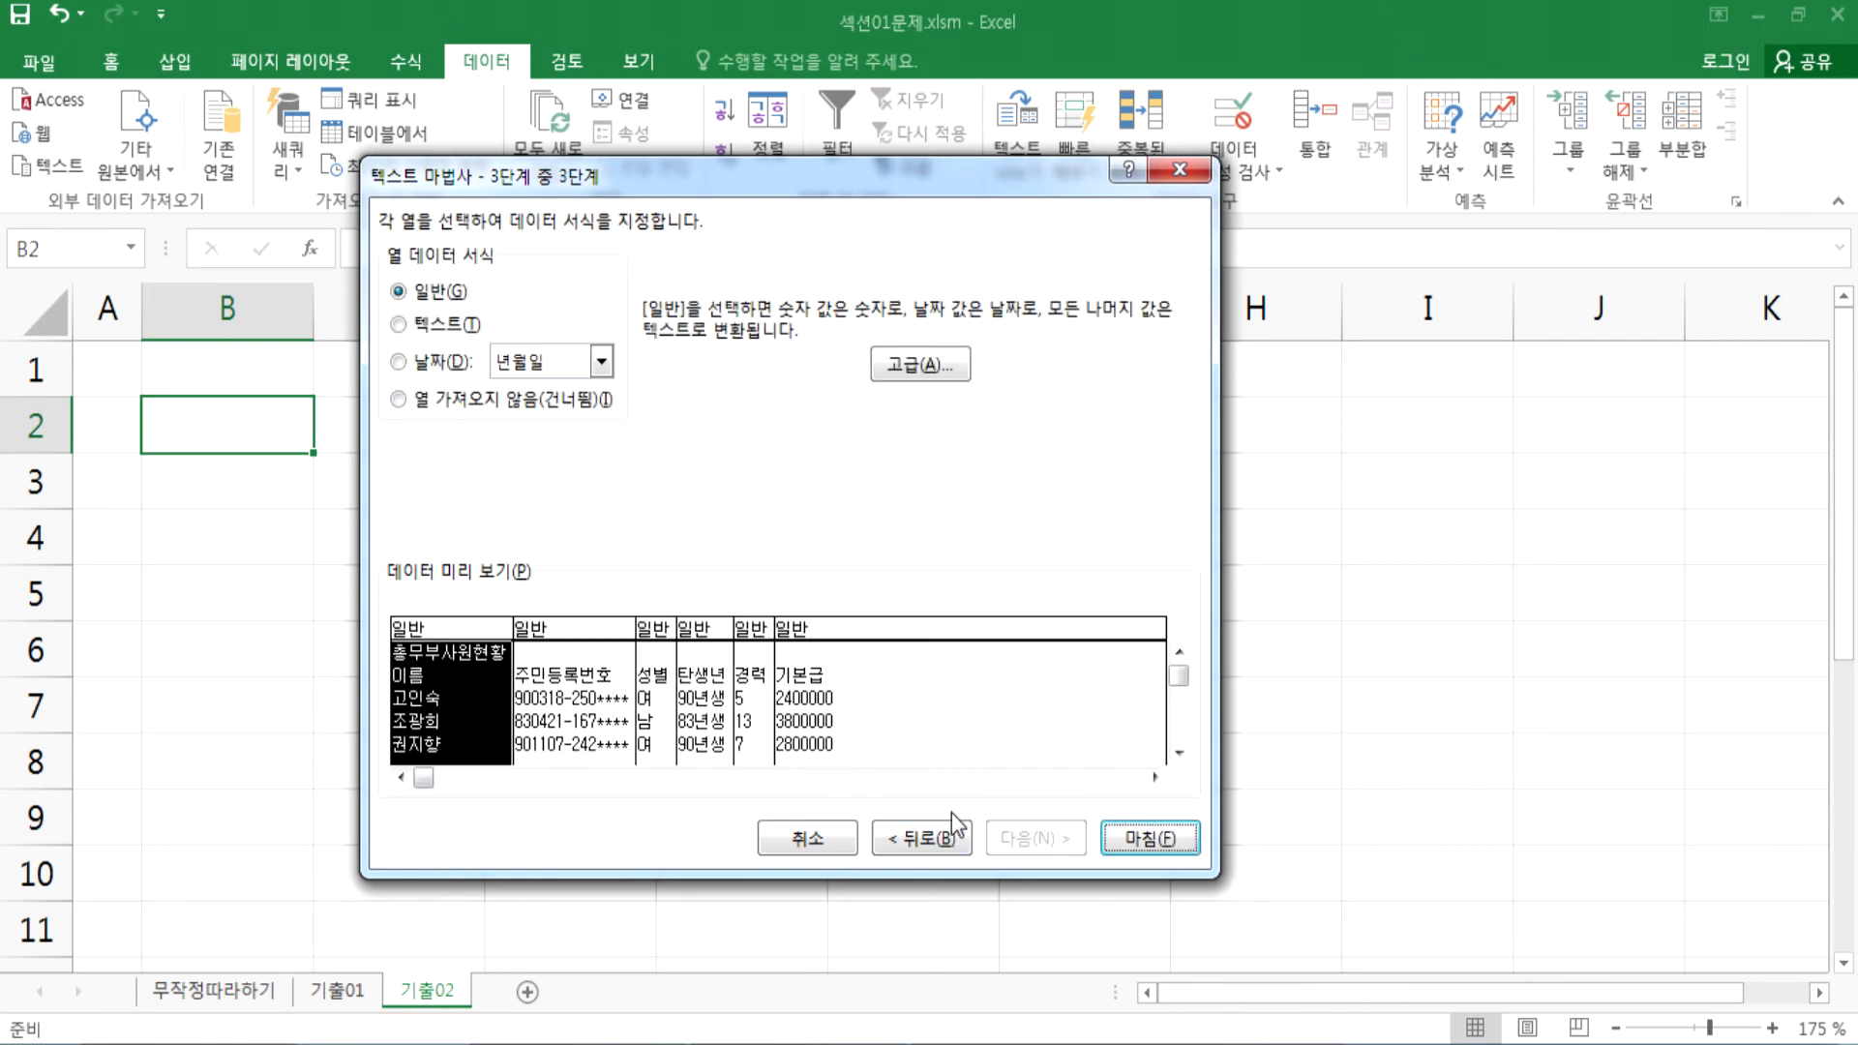
pyautogui.click(750, 699)
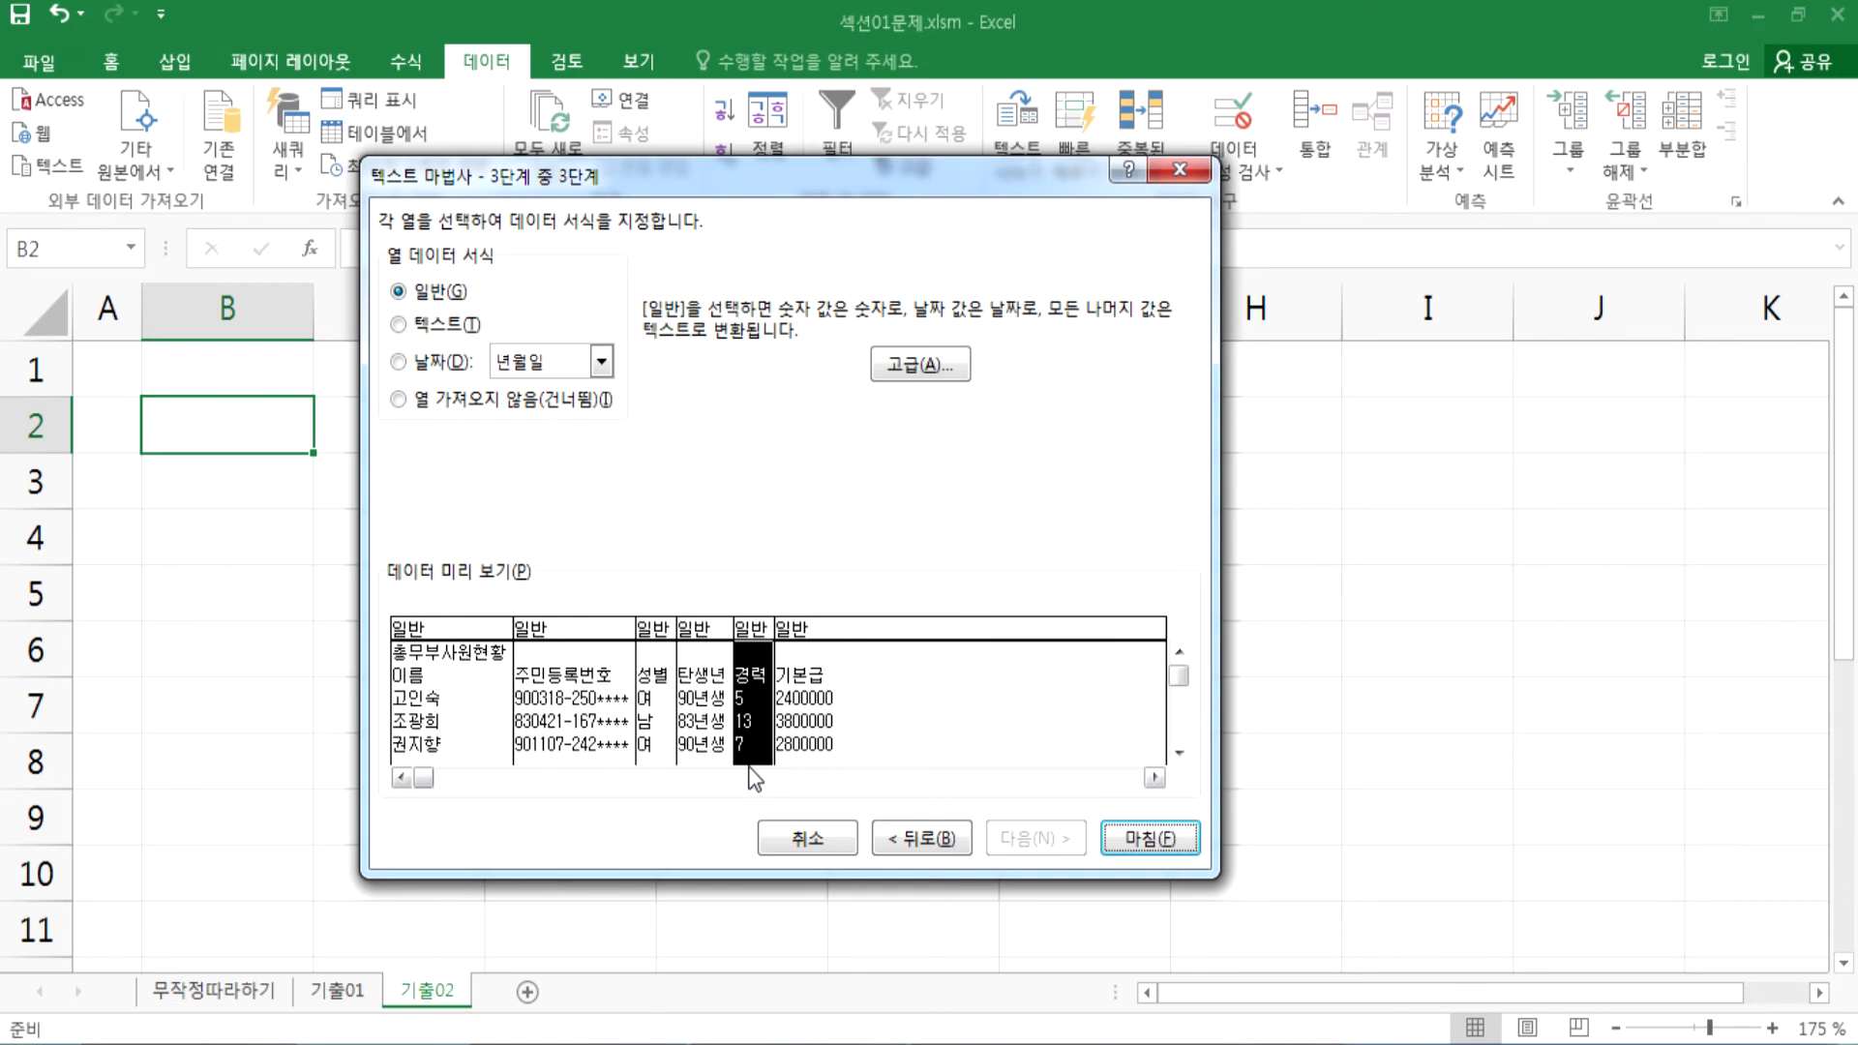
pyautogui.moveTo(765, 731); pyautogui.dragTo(762, 723)
pyautogui.click(462, 408)
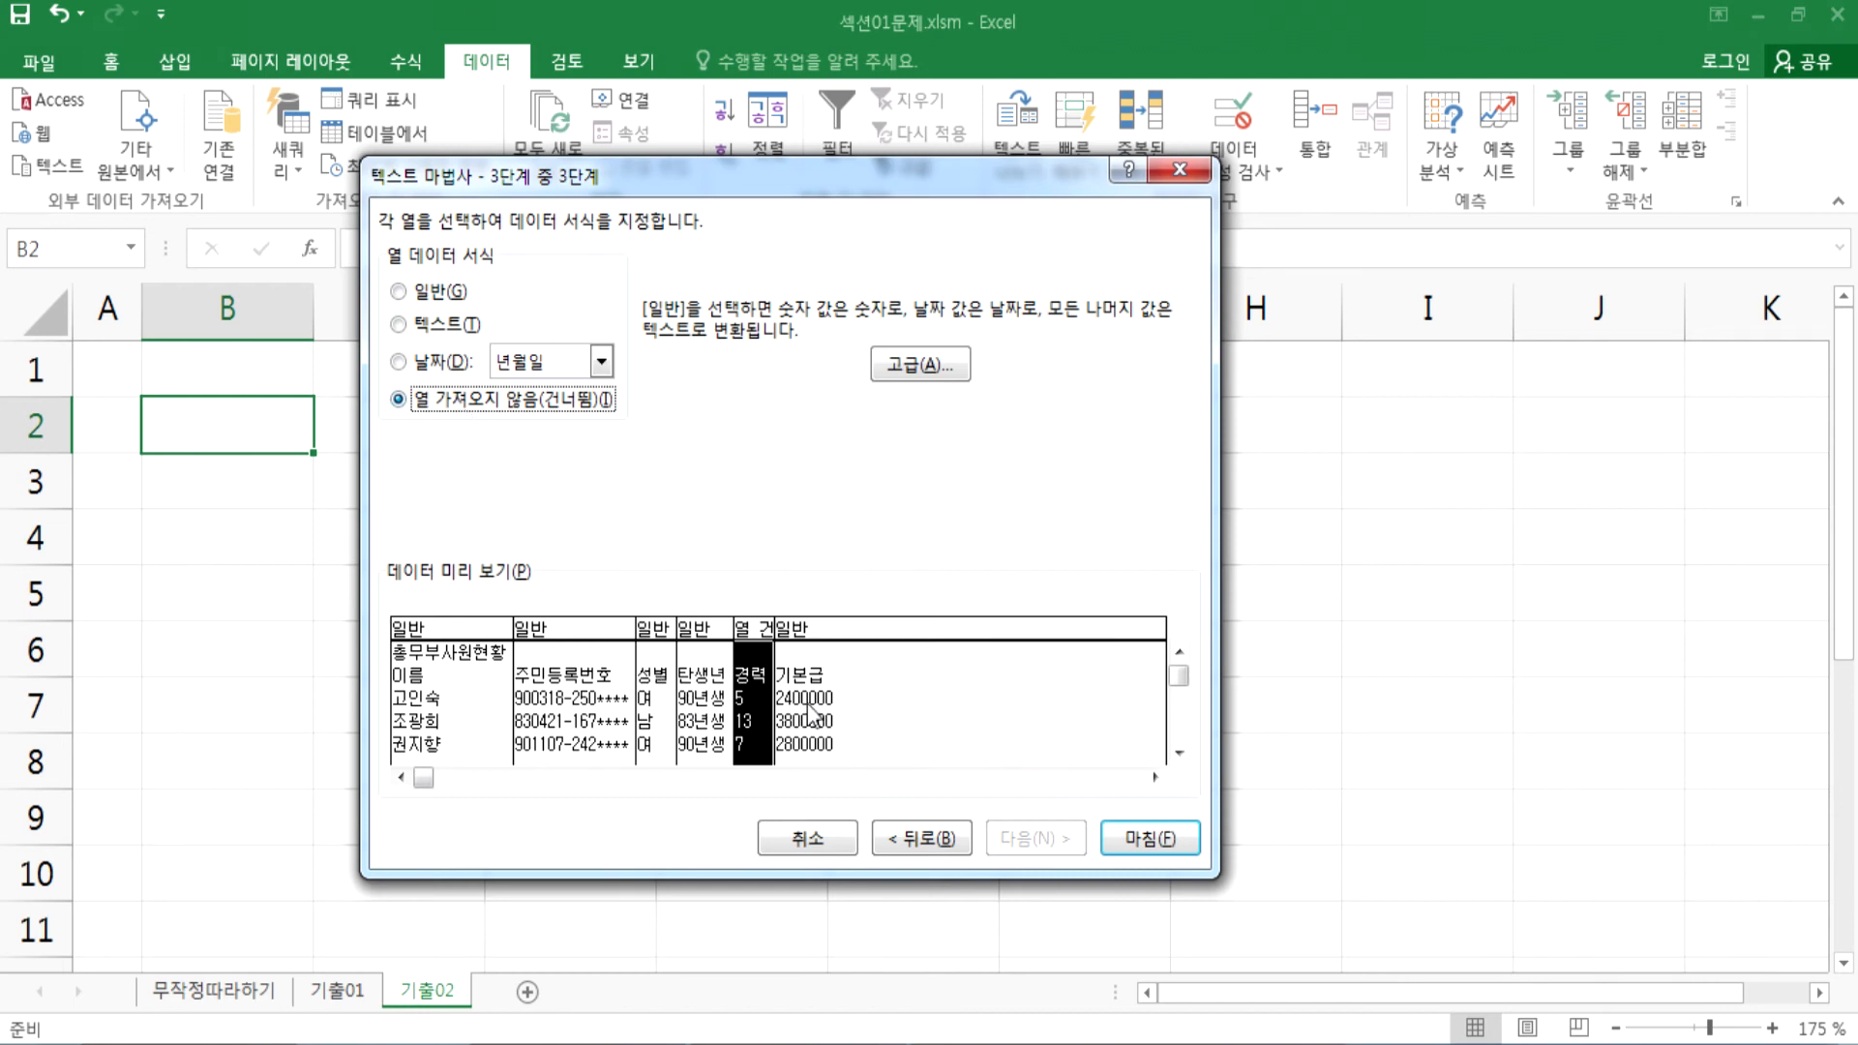
# Step: Try skipping the 탄생년 column in place of 경력, and restore 경력 as the only skipped column
pyautogui.click(426, 293)
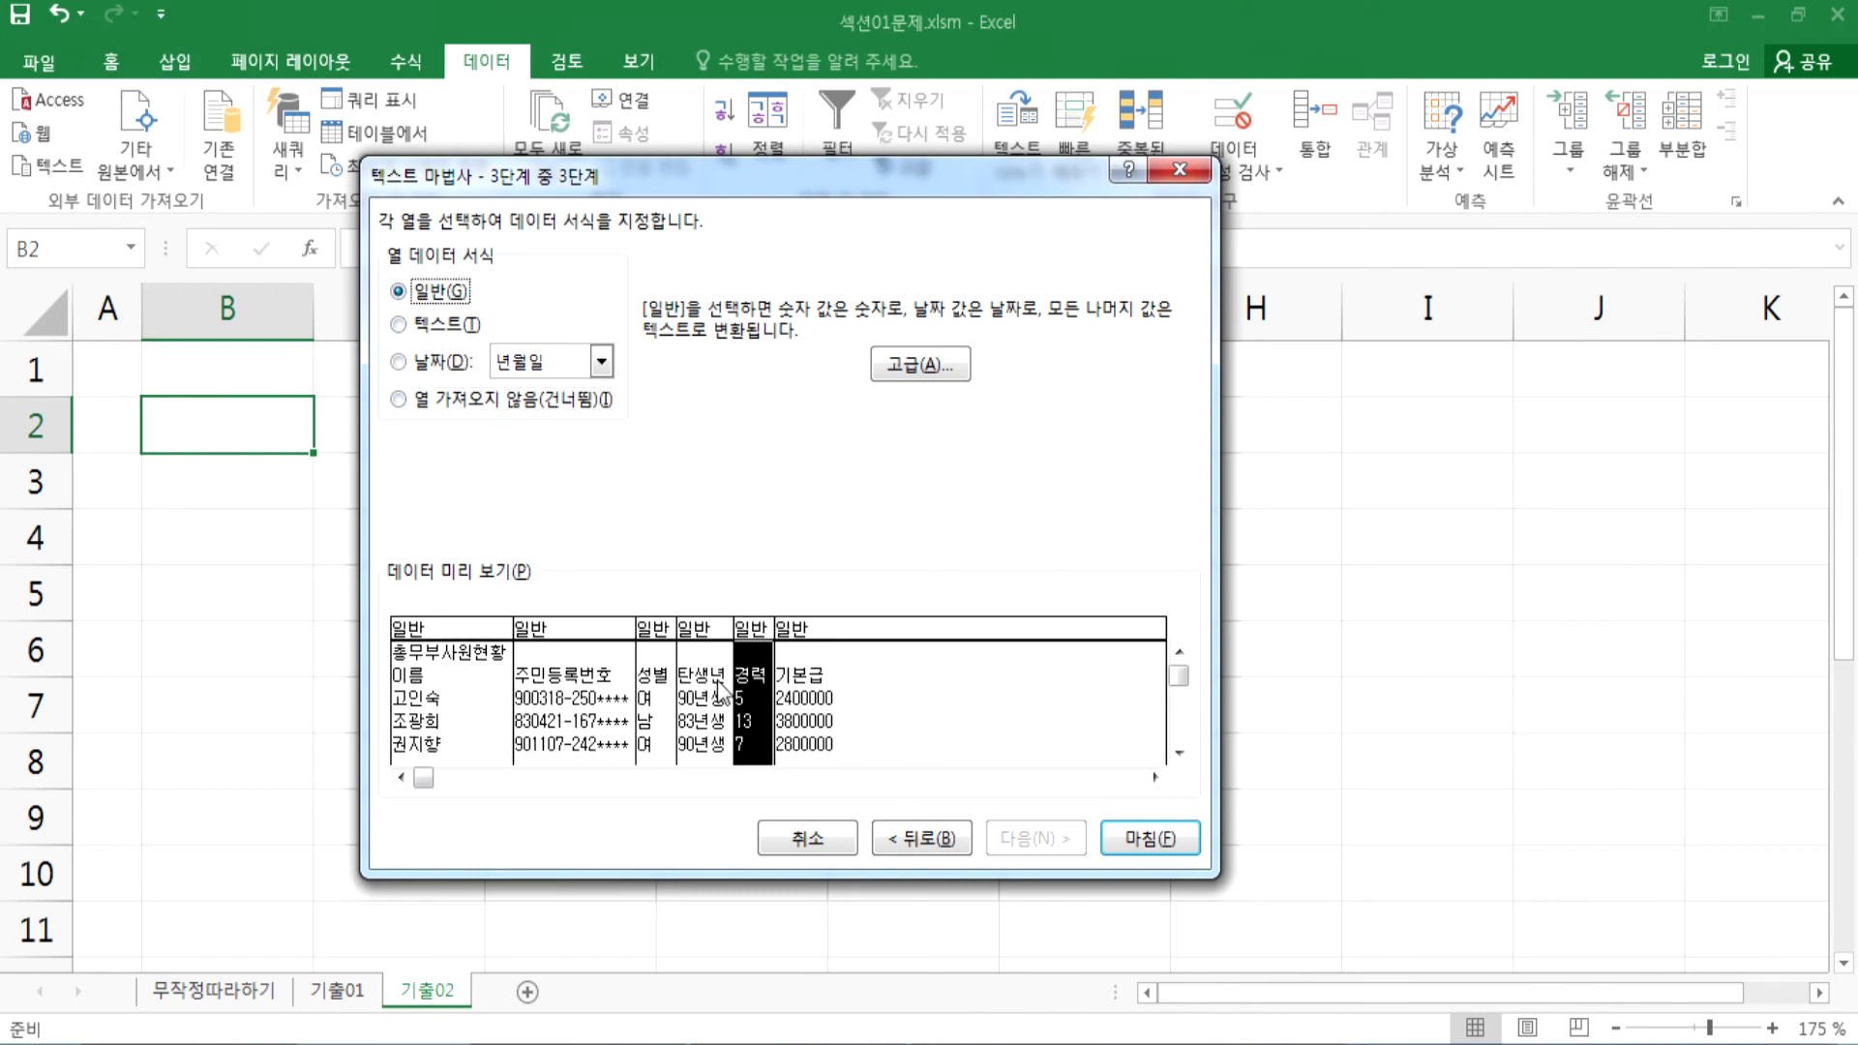
pyautogui.click(716, 721)
pyautogui.click(485, 398)
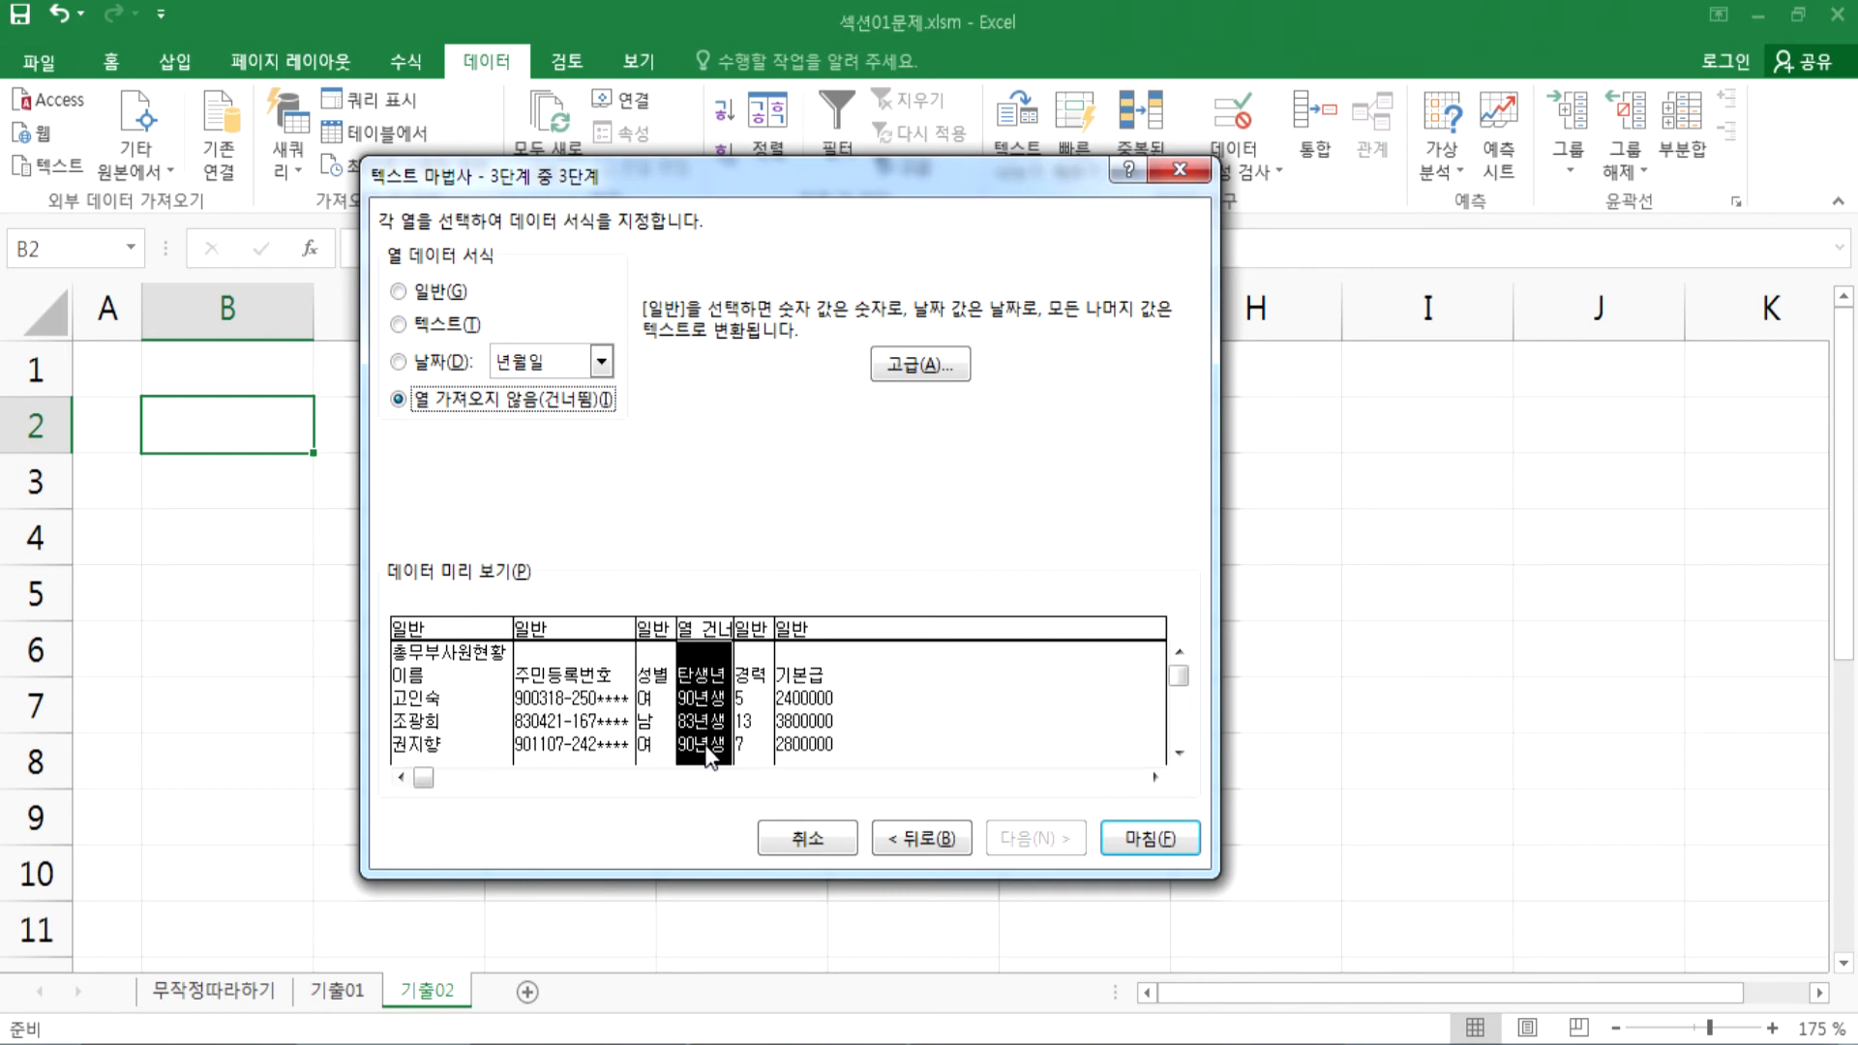
pyautogui.click(437, 295)
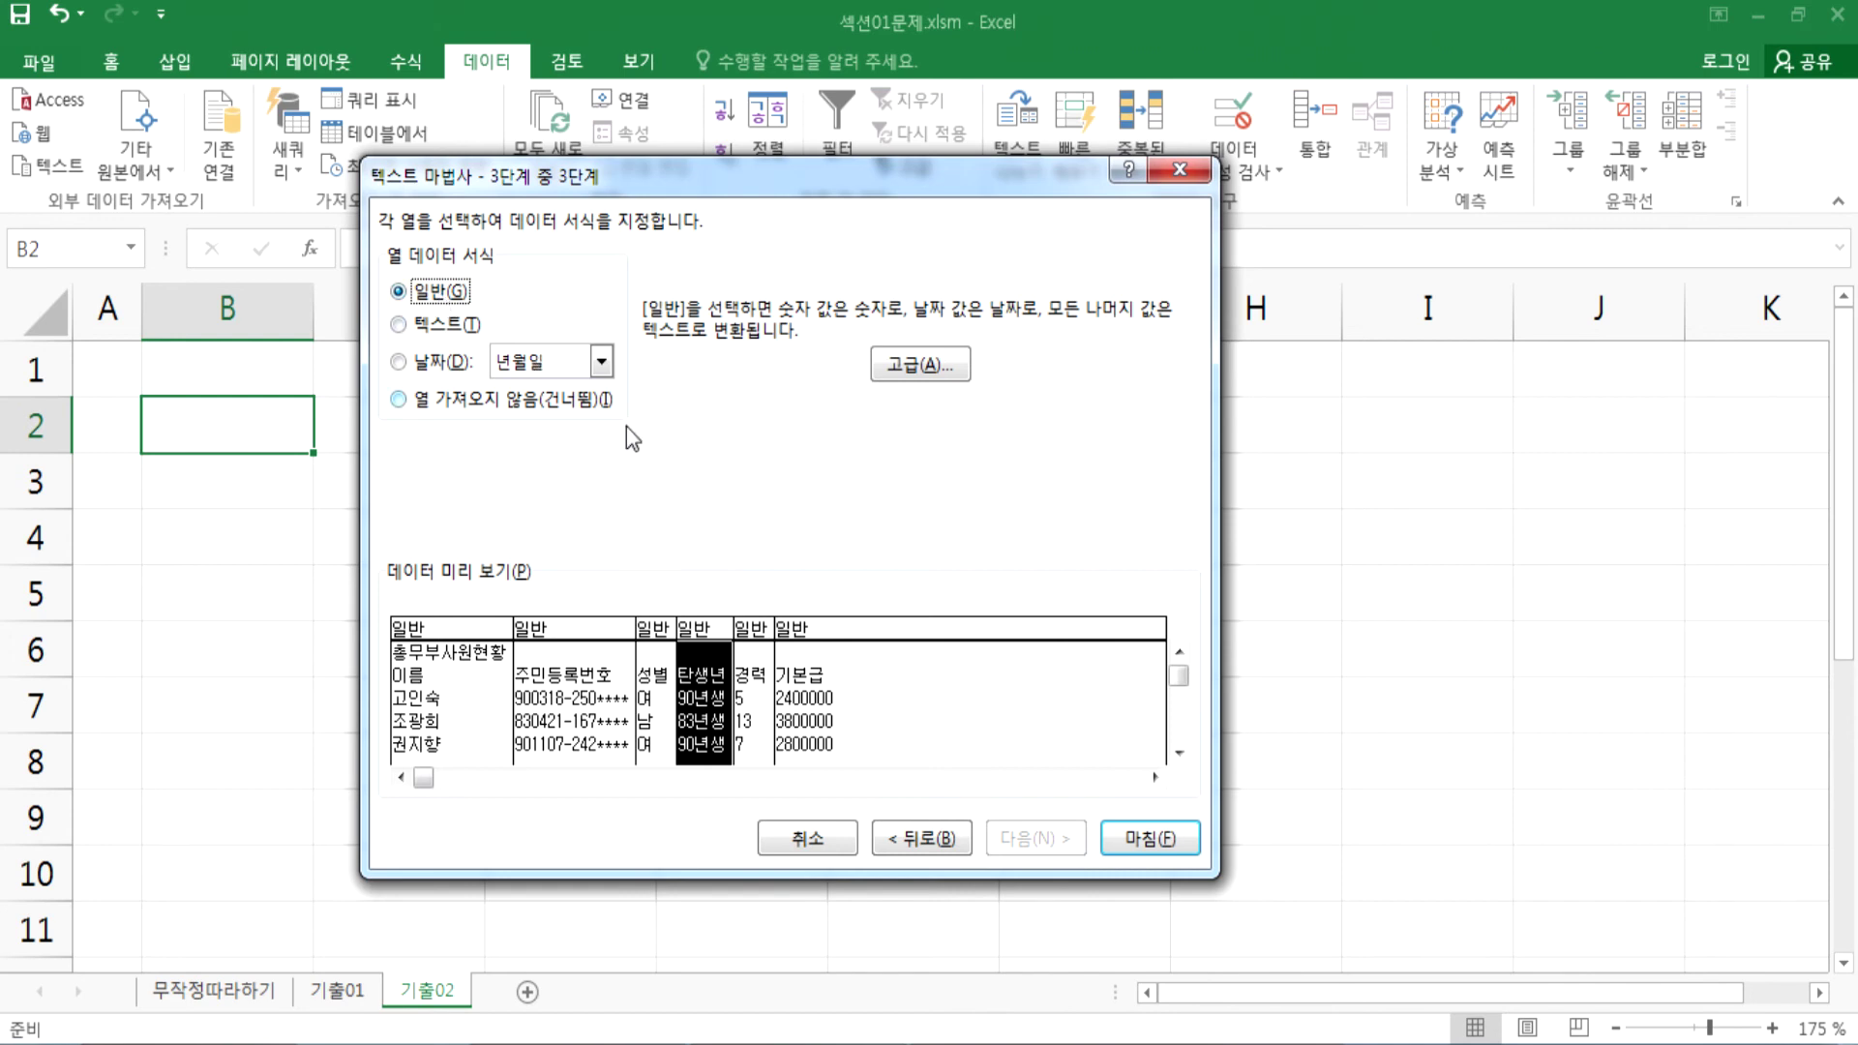
pyautogui.click(763, 736)
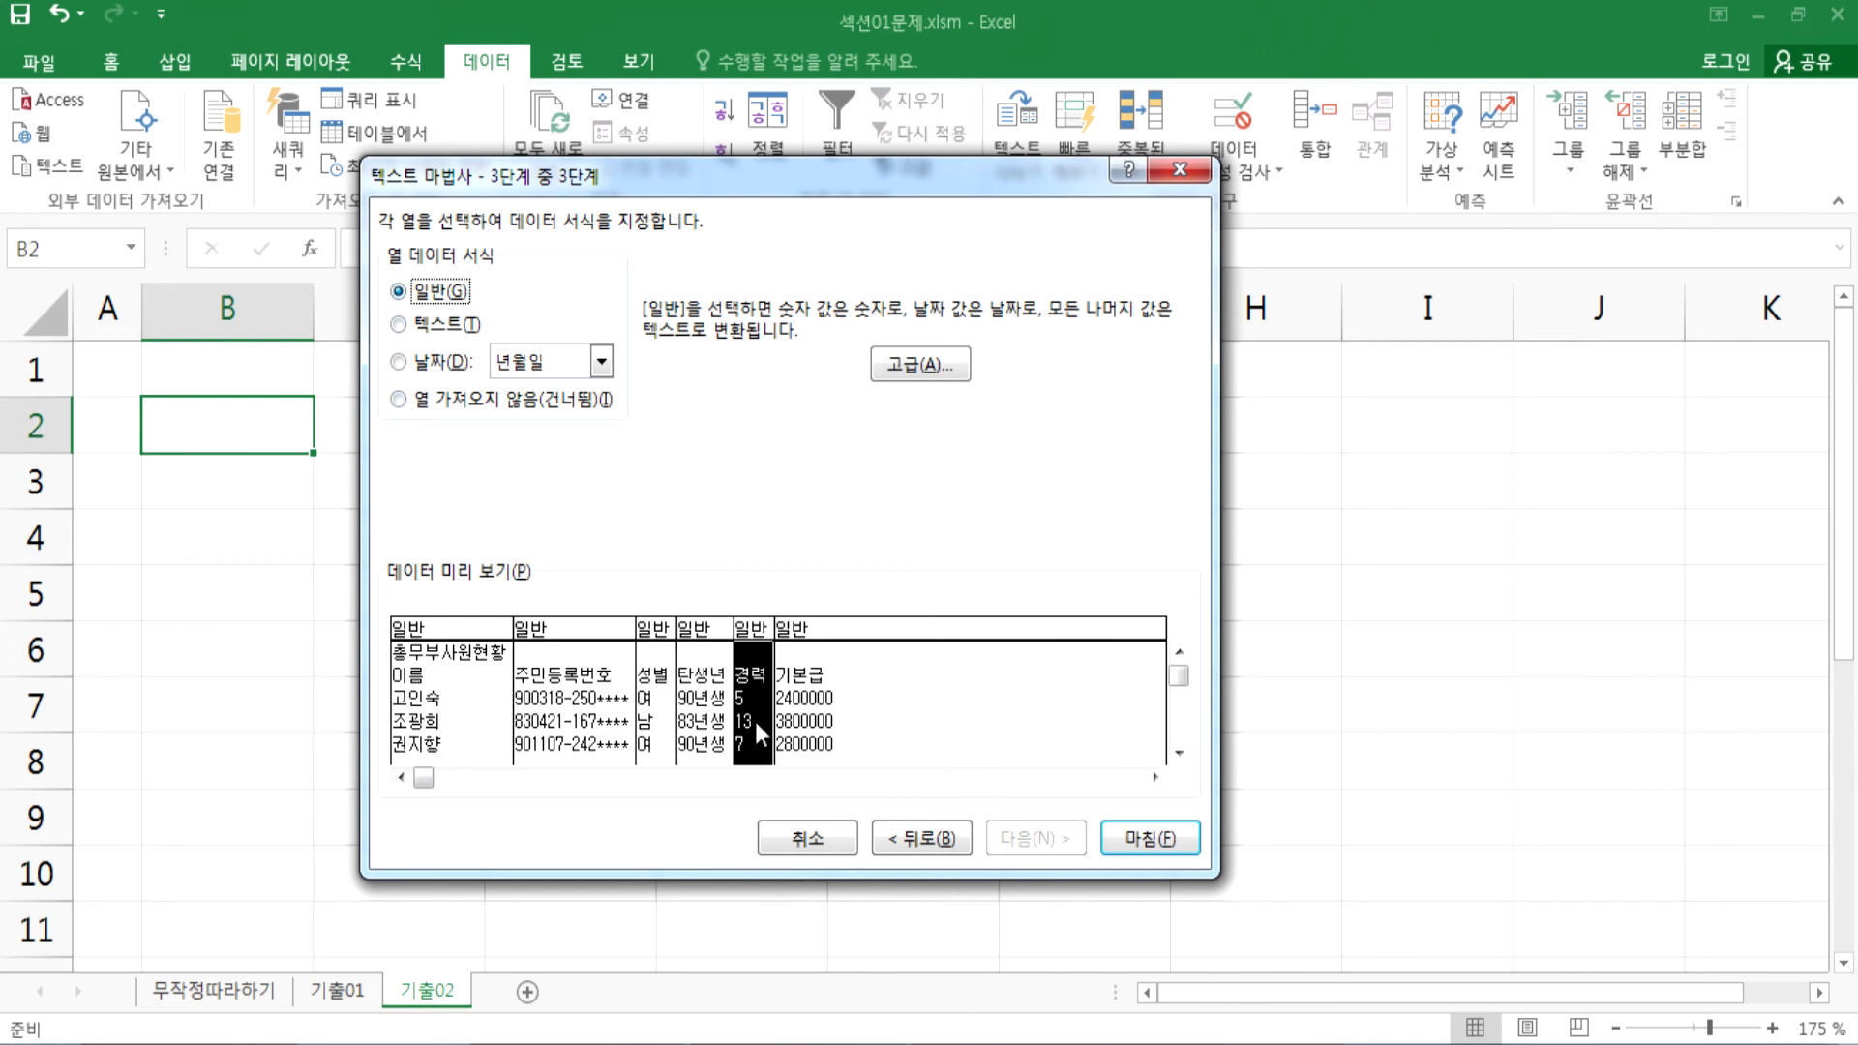
pyautogui.click(432, 408)
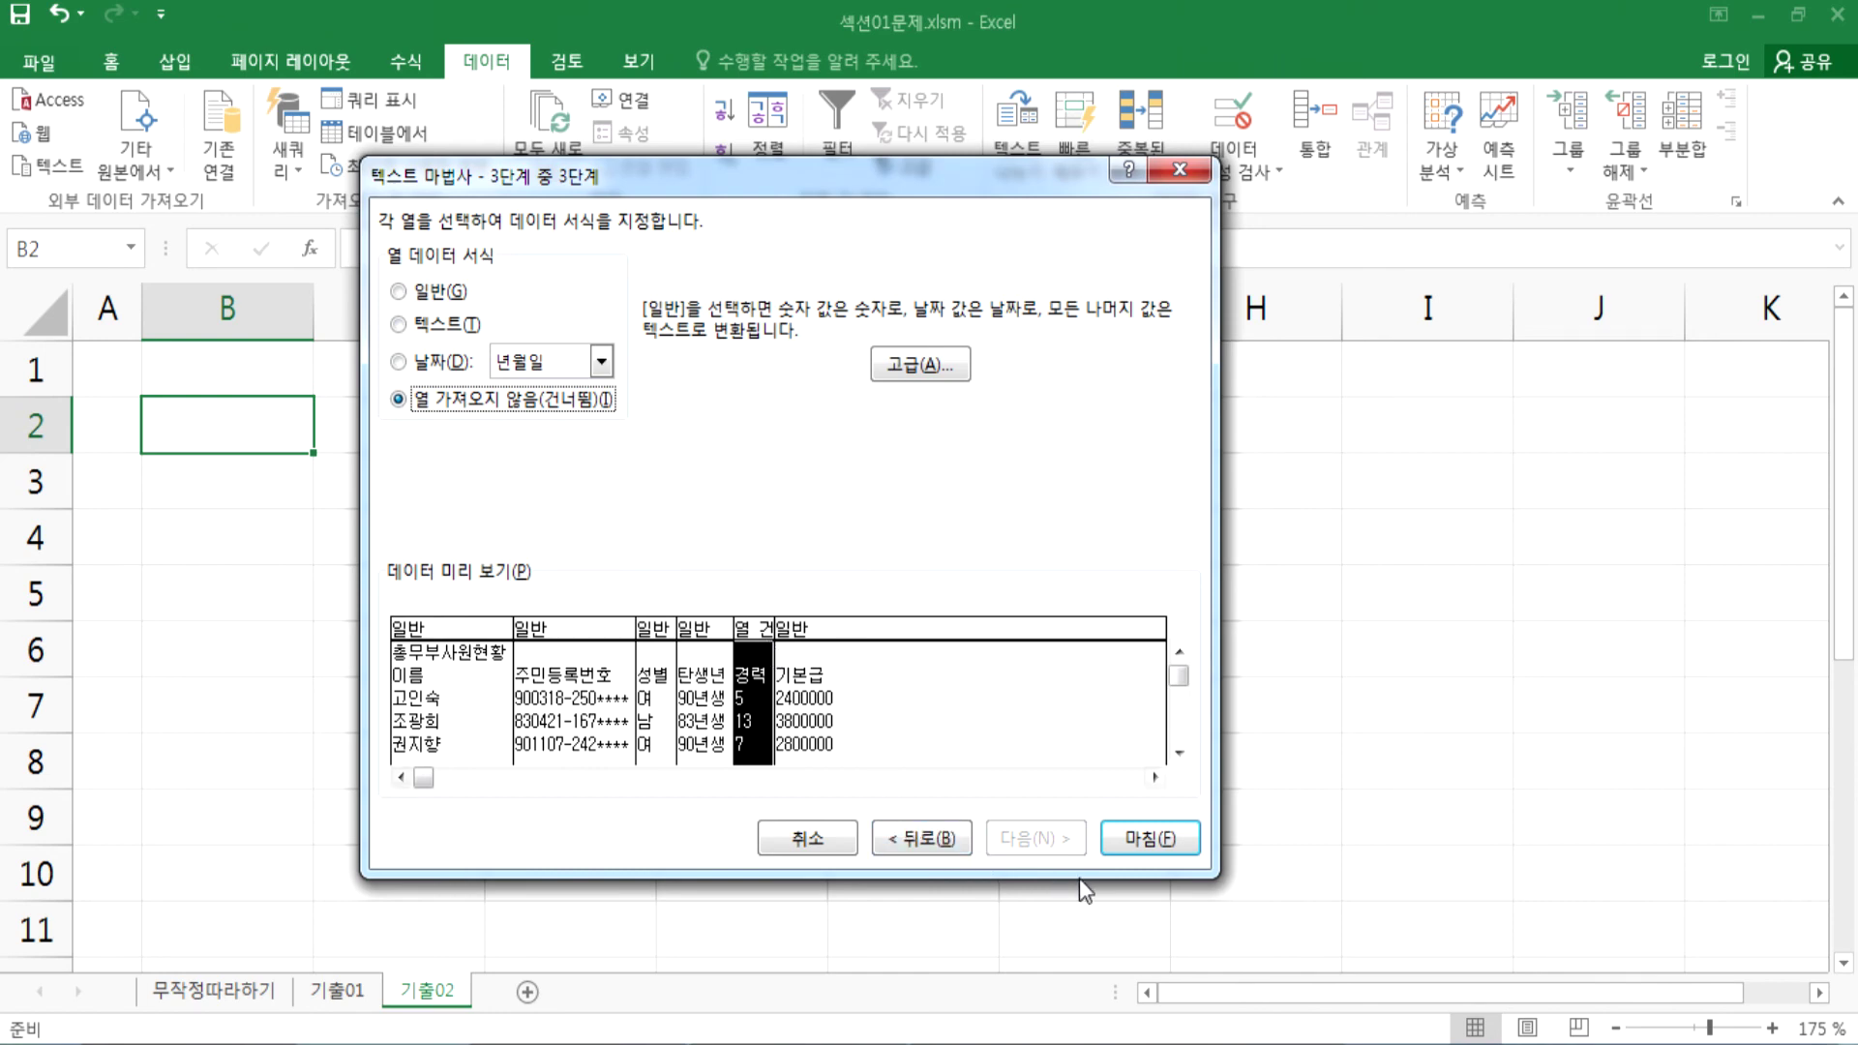
# Step: Finish the text import and place the data on the existing 기출02 worksheet starting at cell B2
pyautogui.click(1121, 844)
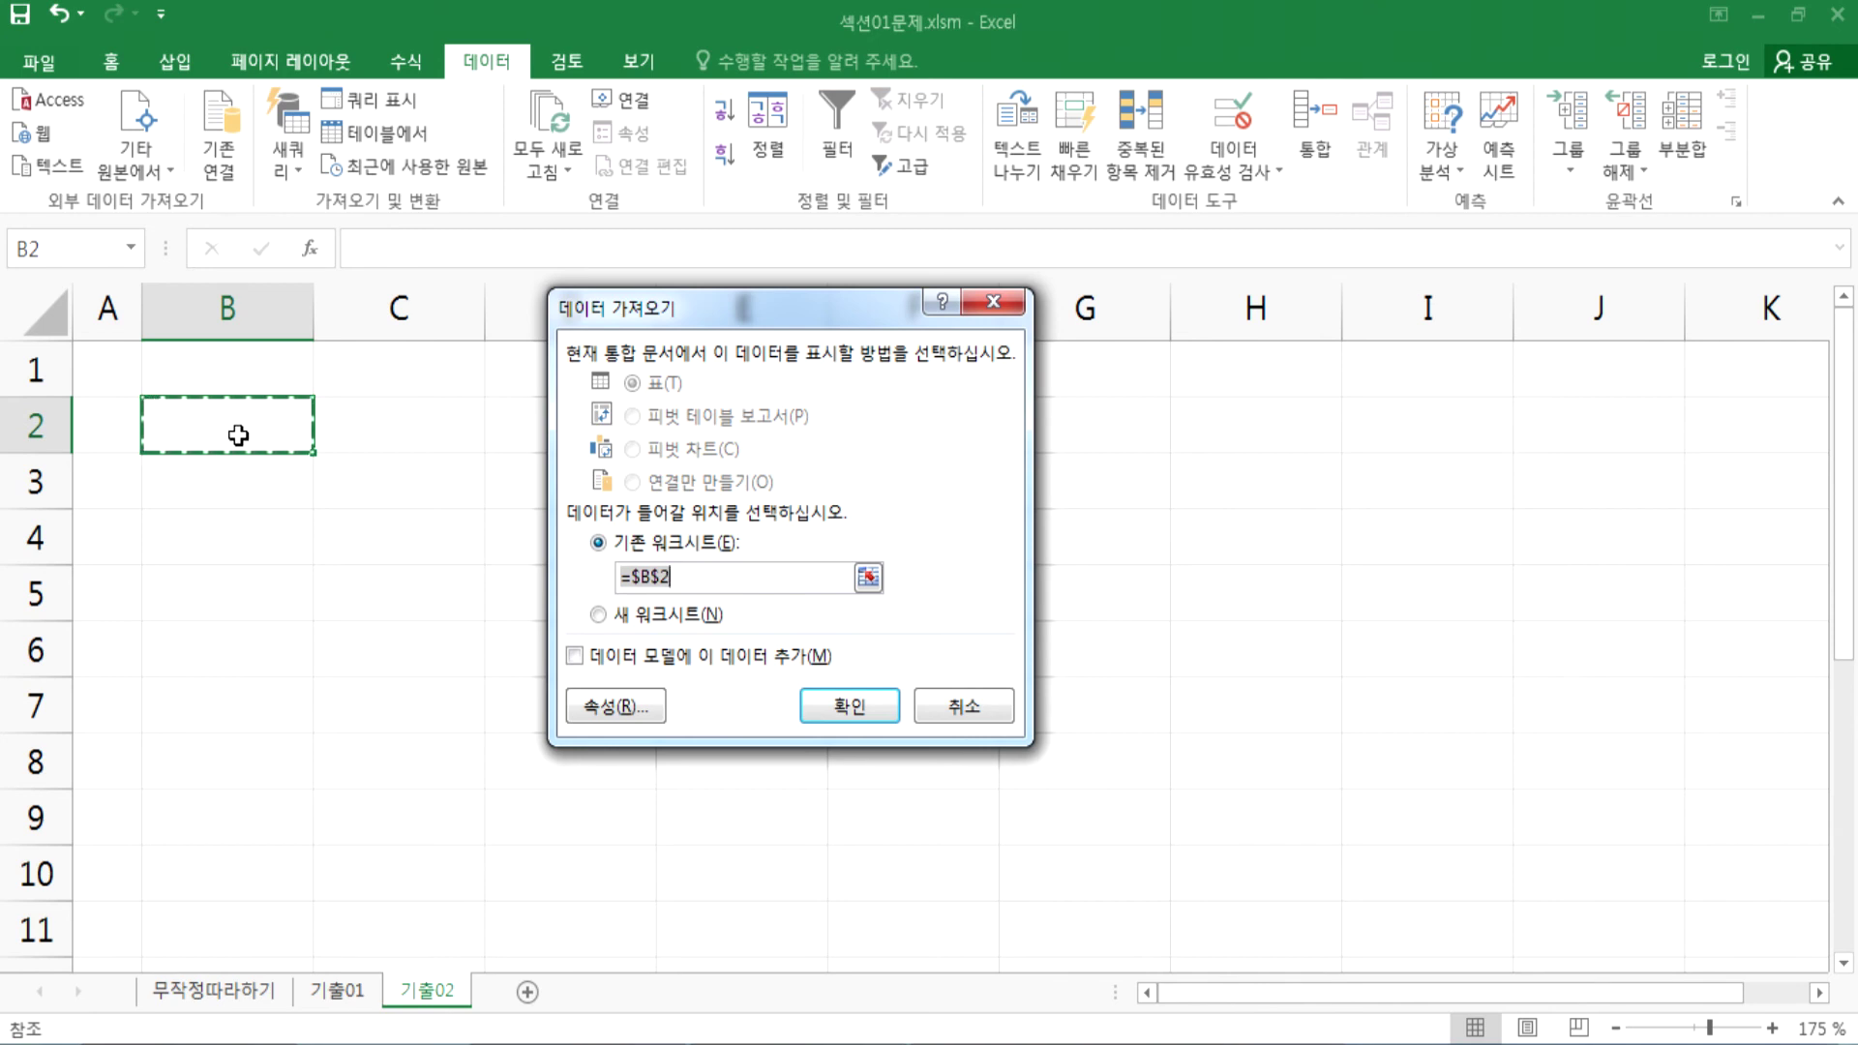
pyautogui.click(353, 721)
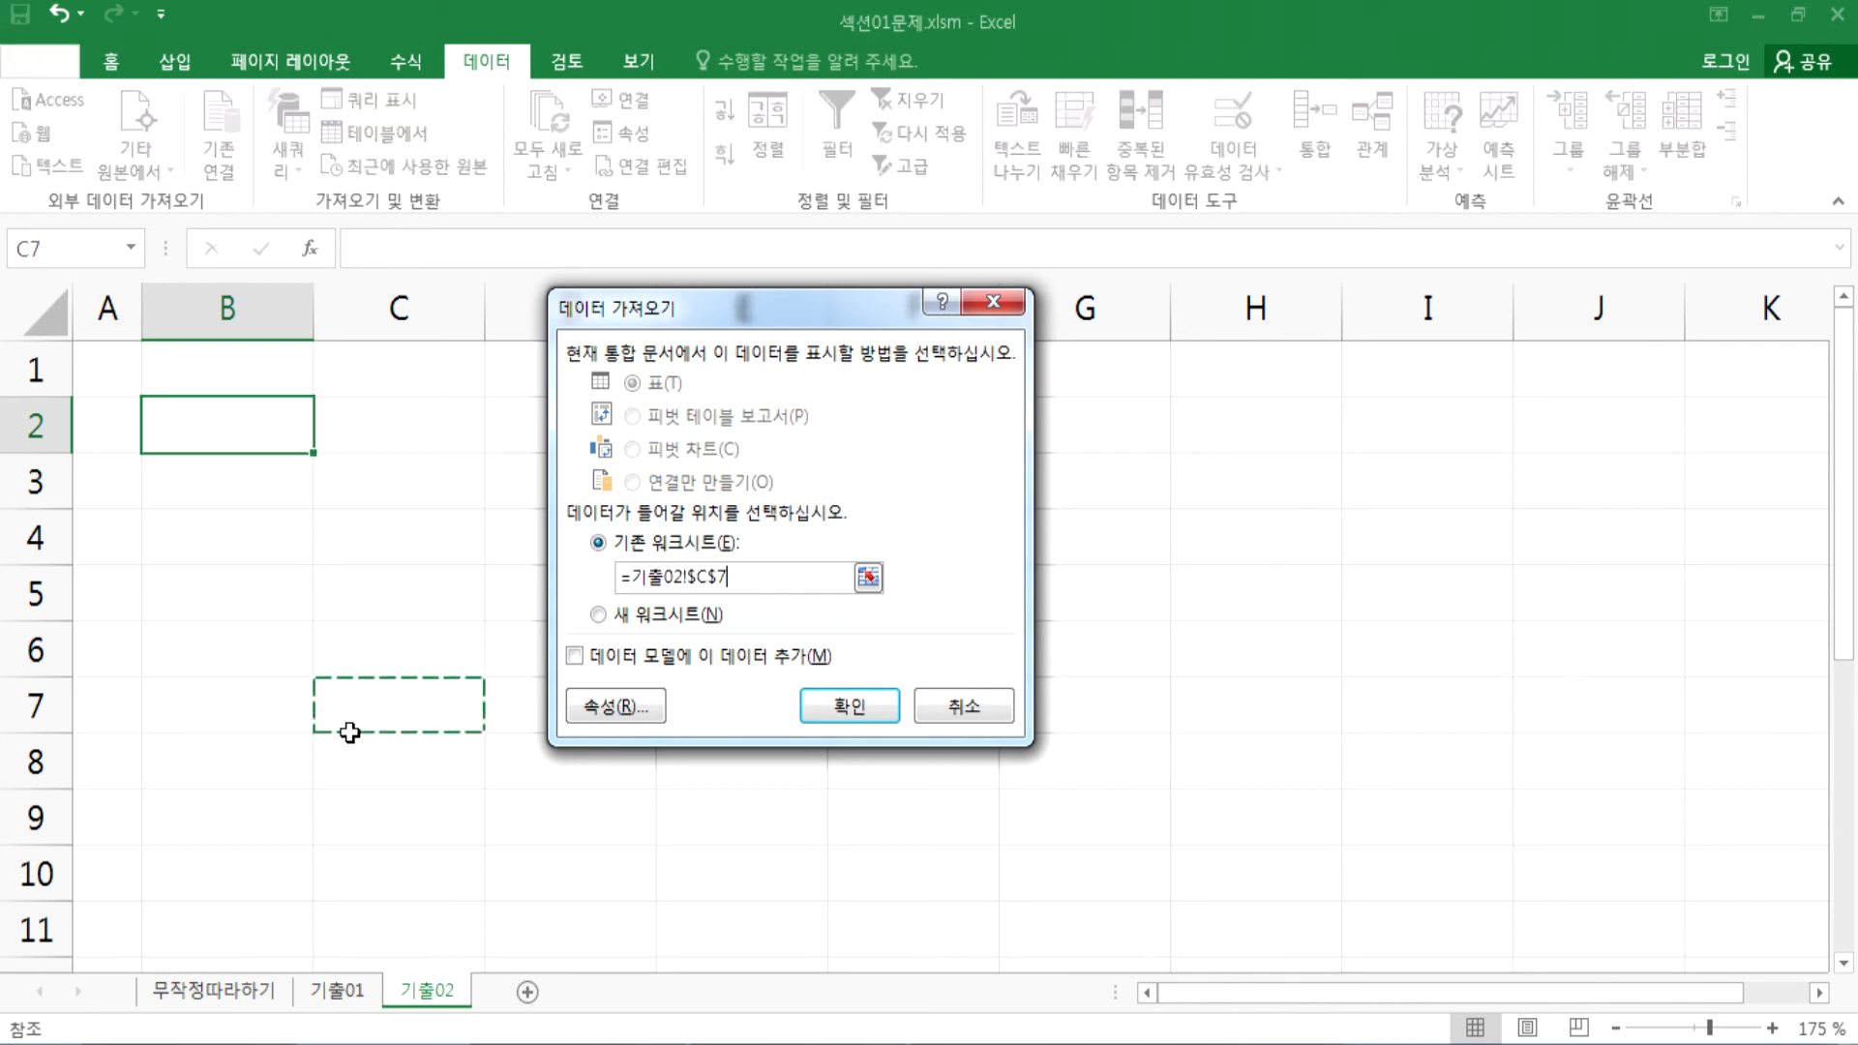
pyautogui.click(193, 436)
pyautogui.moveTo(193, 435); pyautogui.dragTo(788, 755)
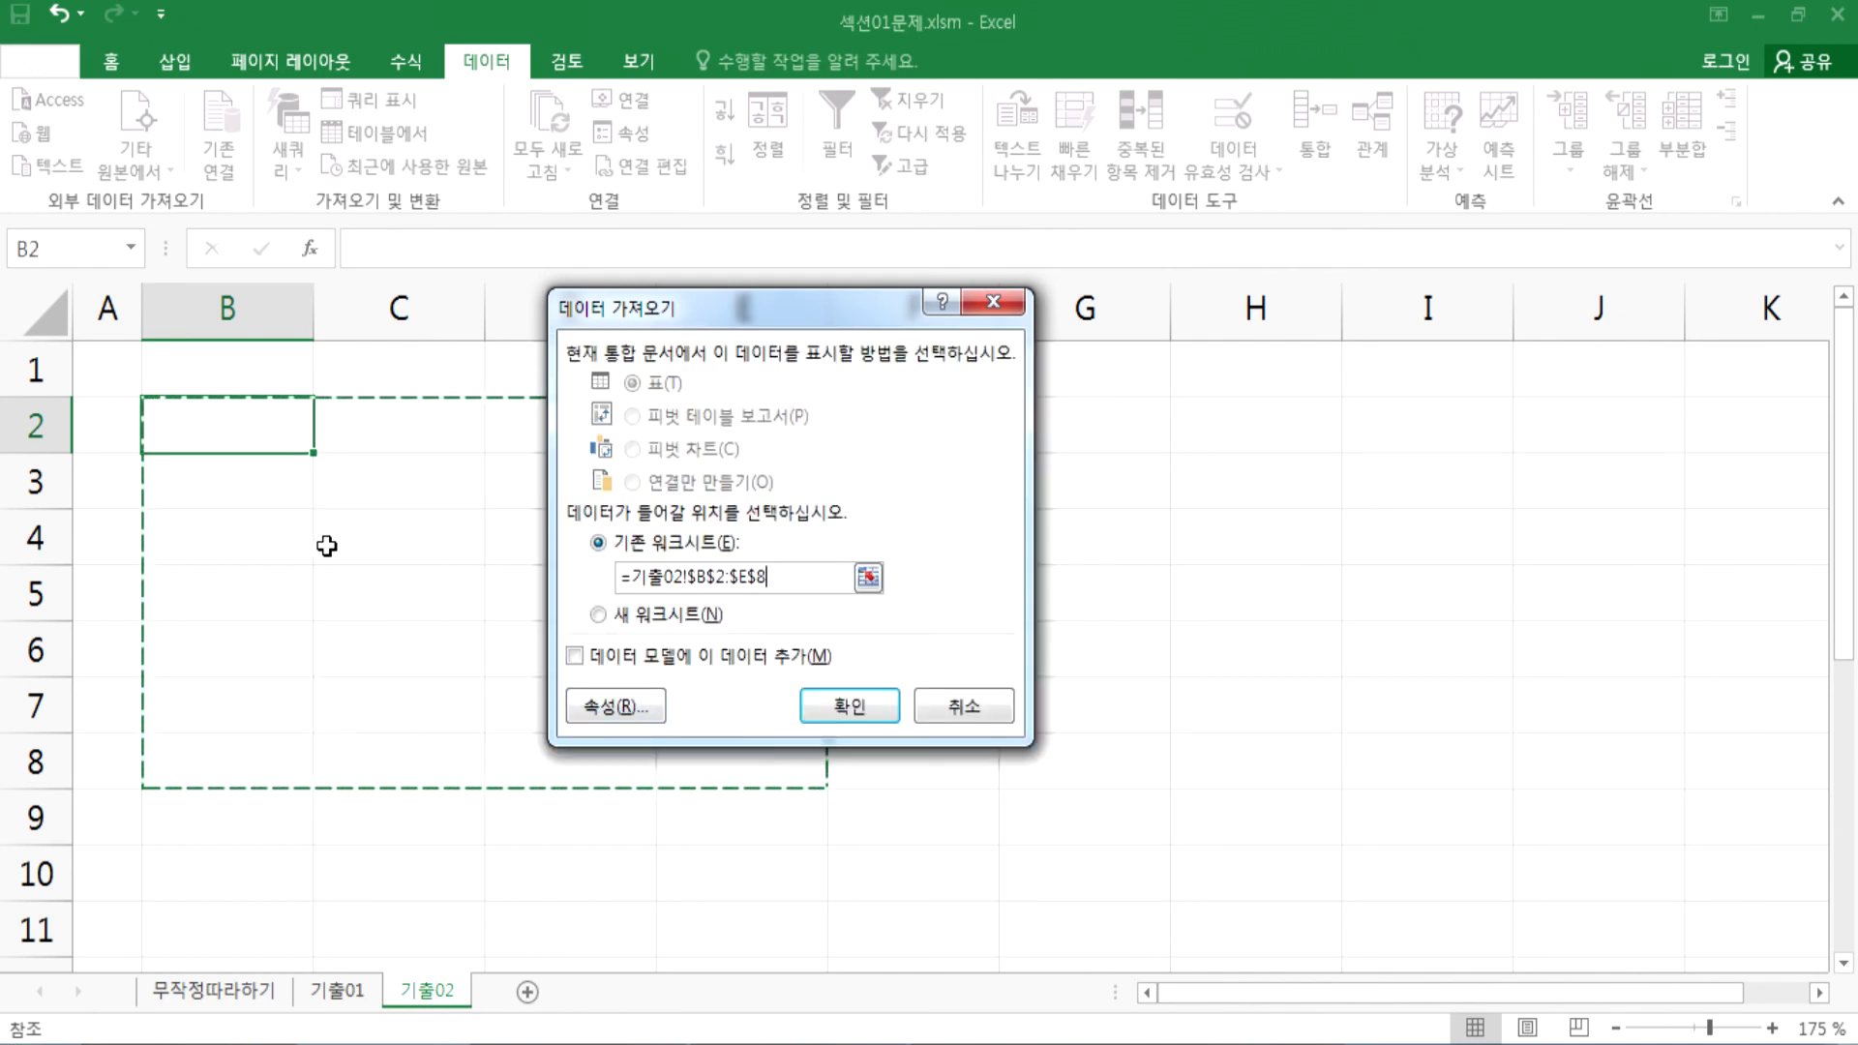
pyautogui.click(215, 424)
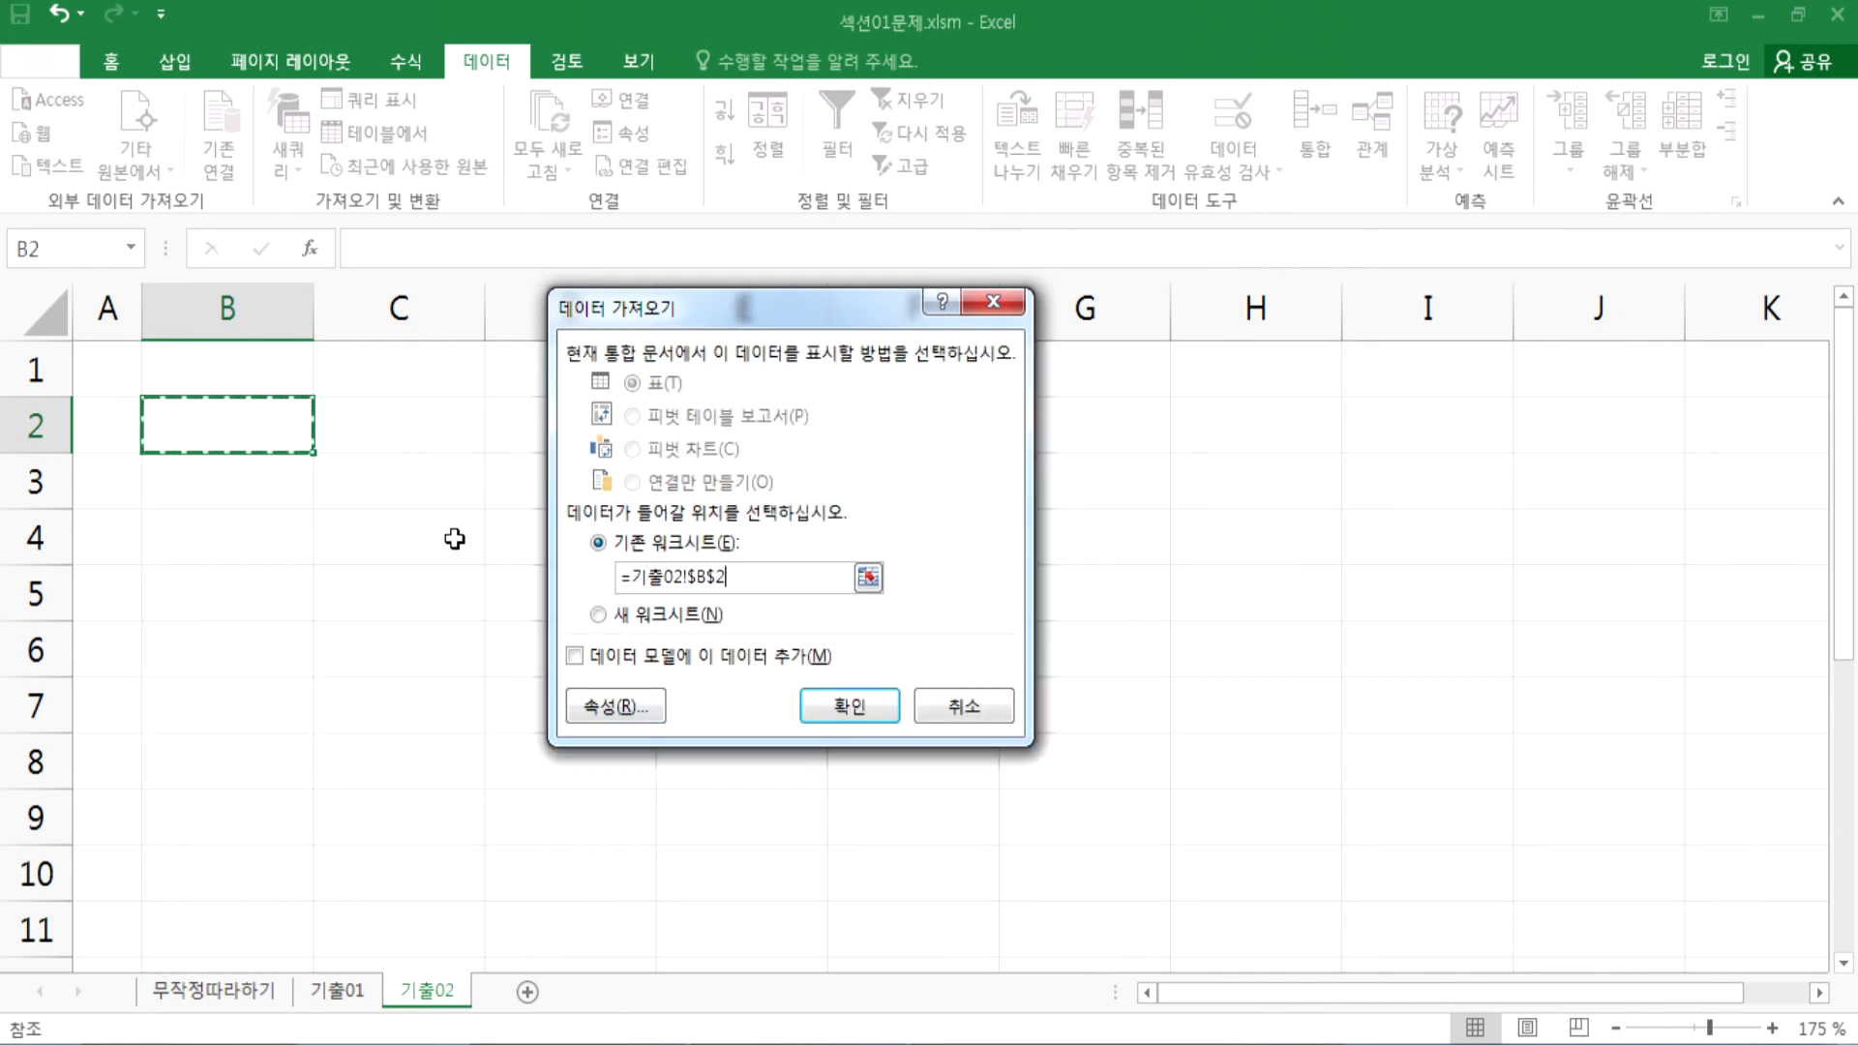
pyautogui.click(845, 702)
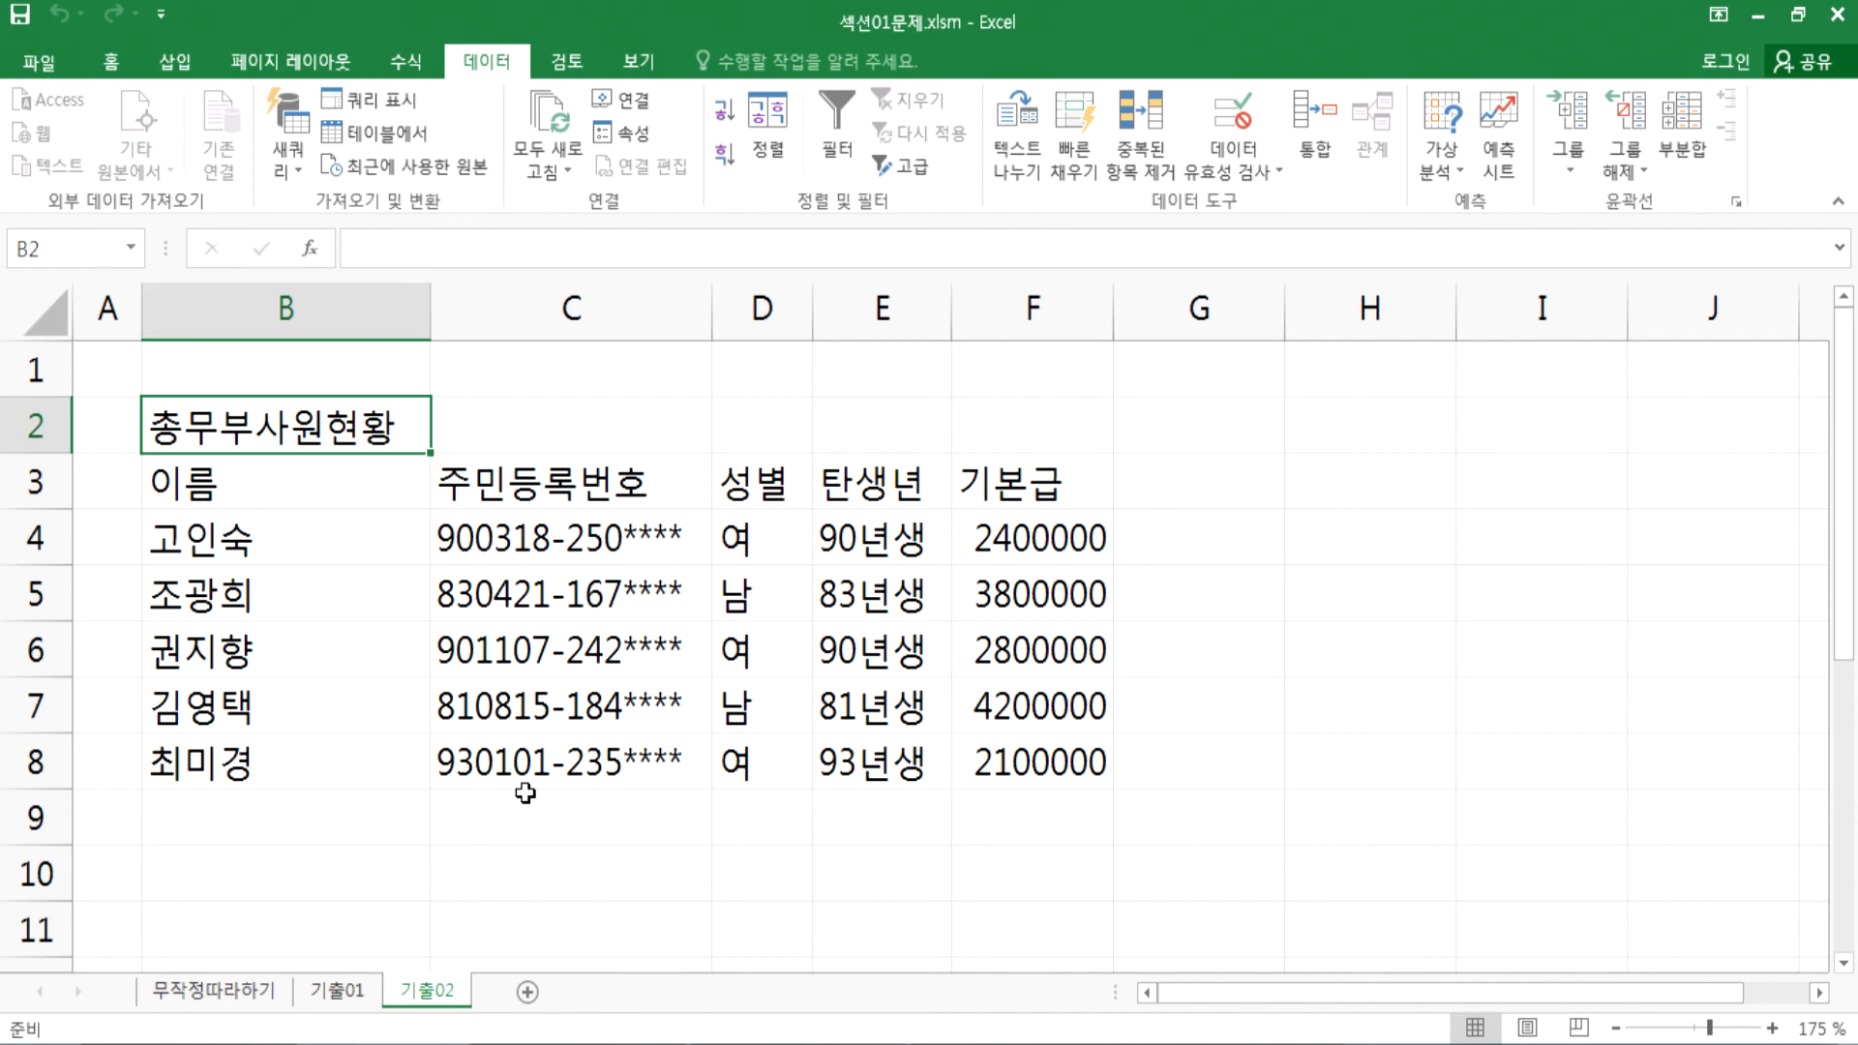
# Step: View the 기출01 sheet, and switch to File Explorer to look through the C: drive, its OA folder and the 길벗컴활2급 folder's details
pyautogui.click(334, 991)
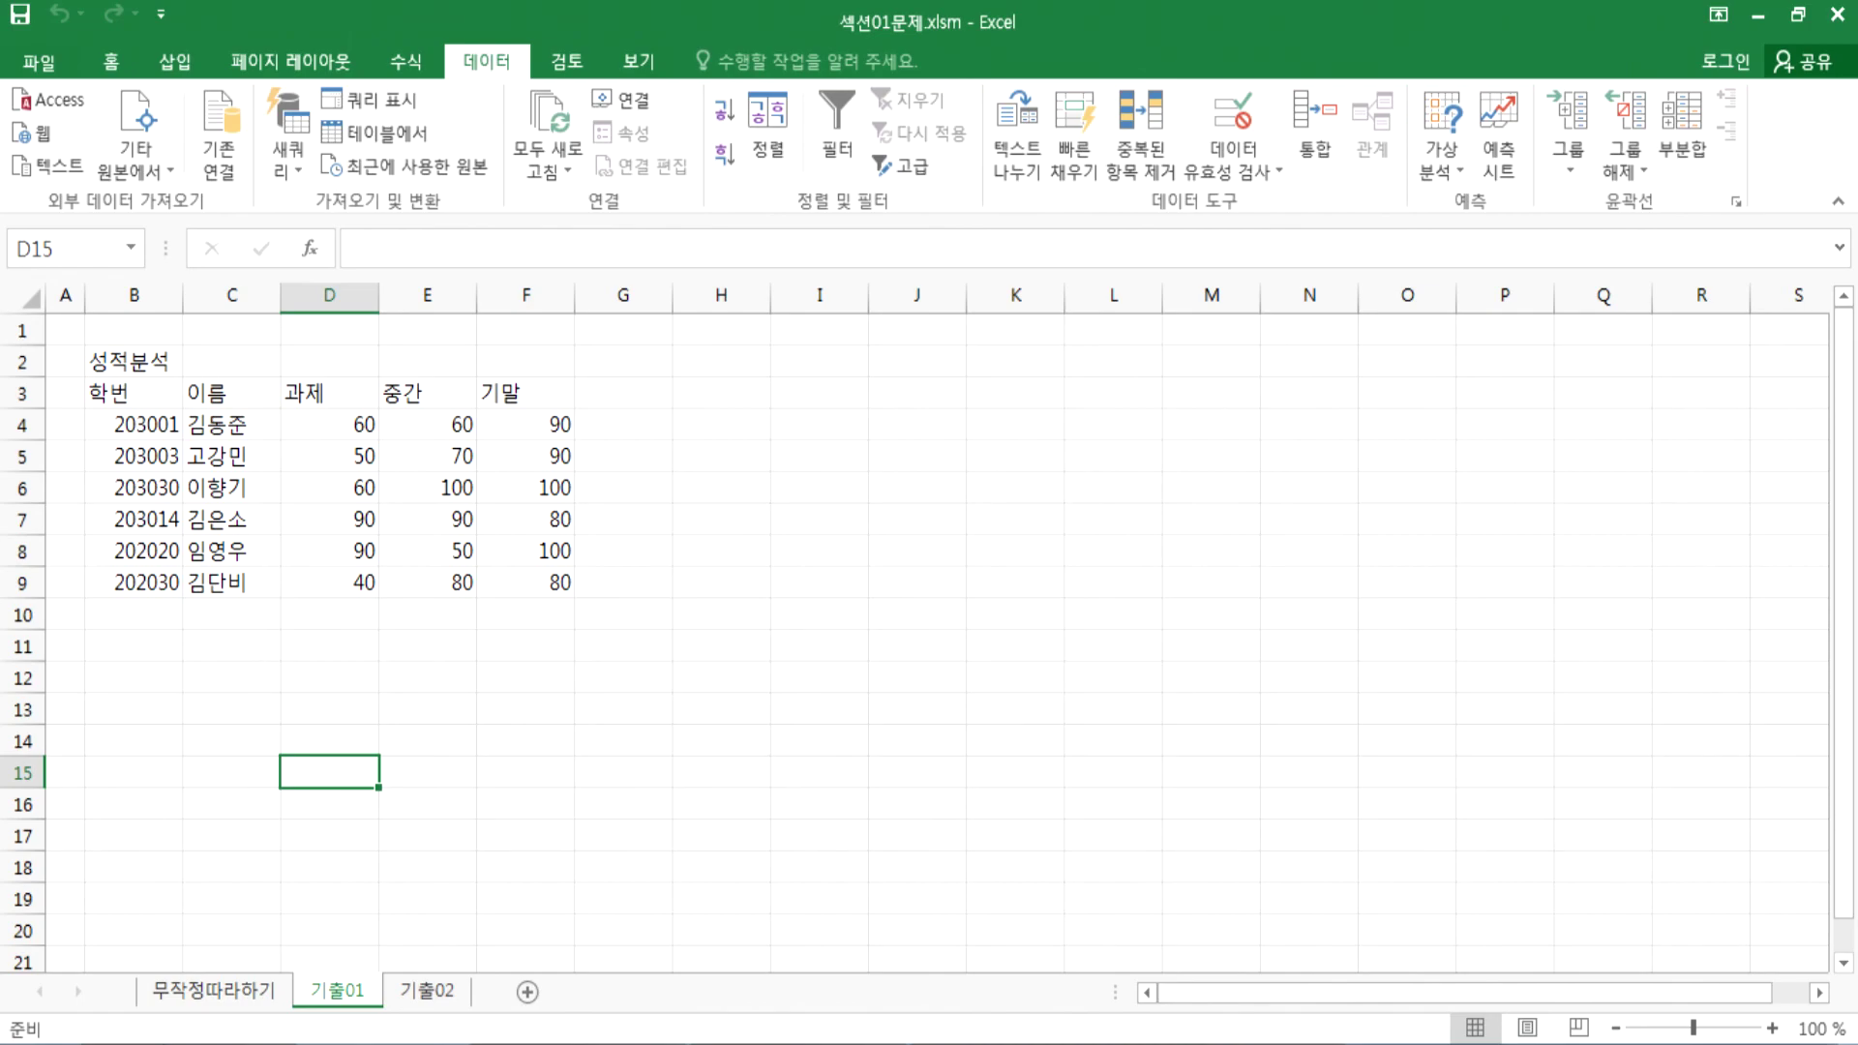
pyautogui.click(330, 871)
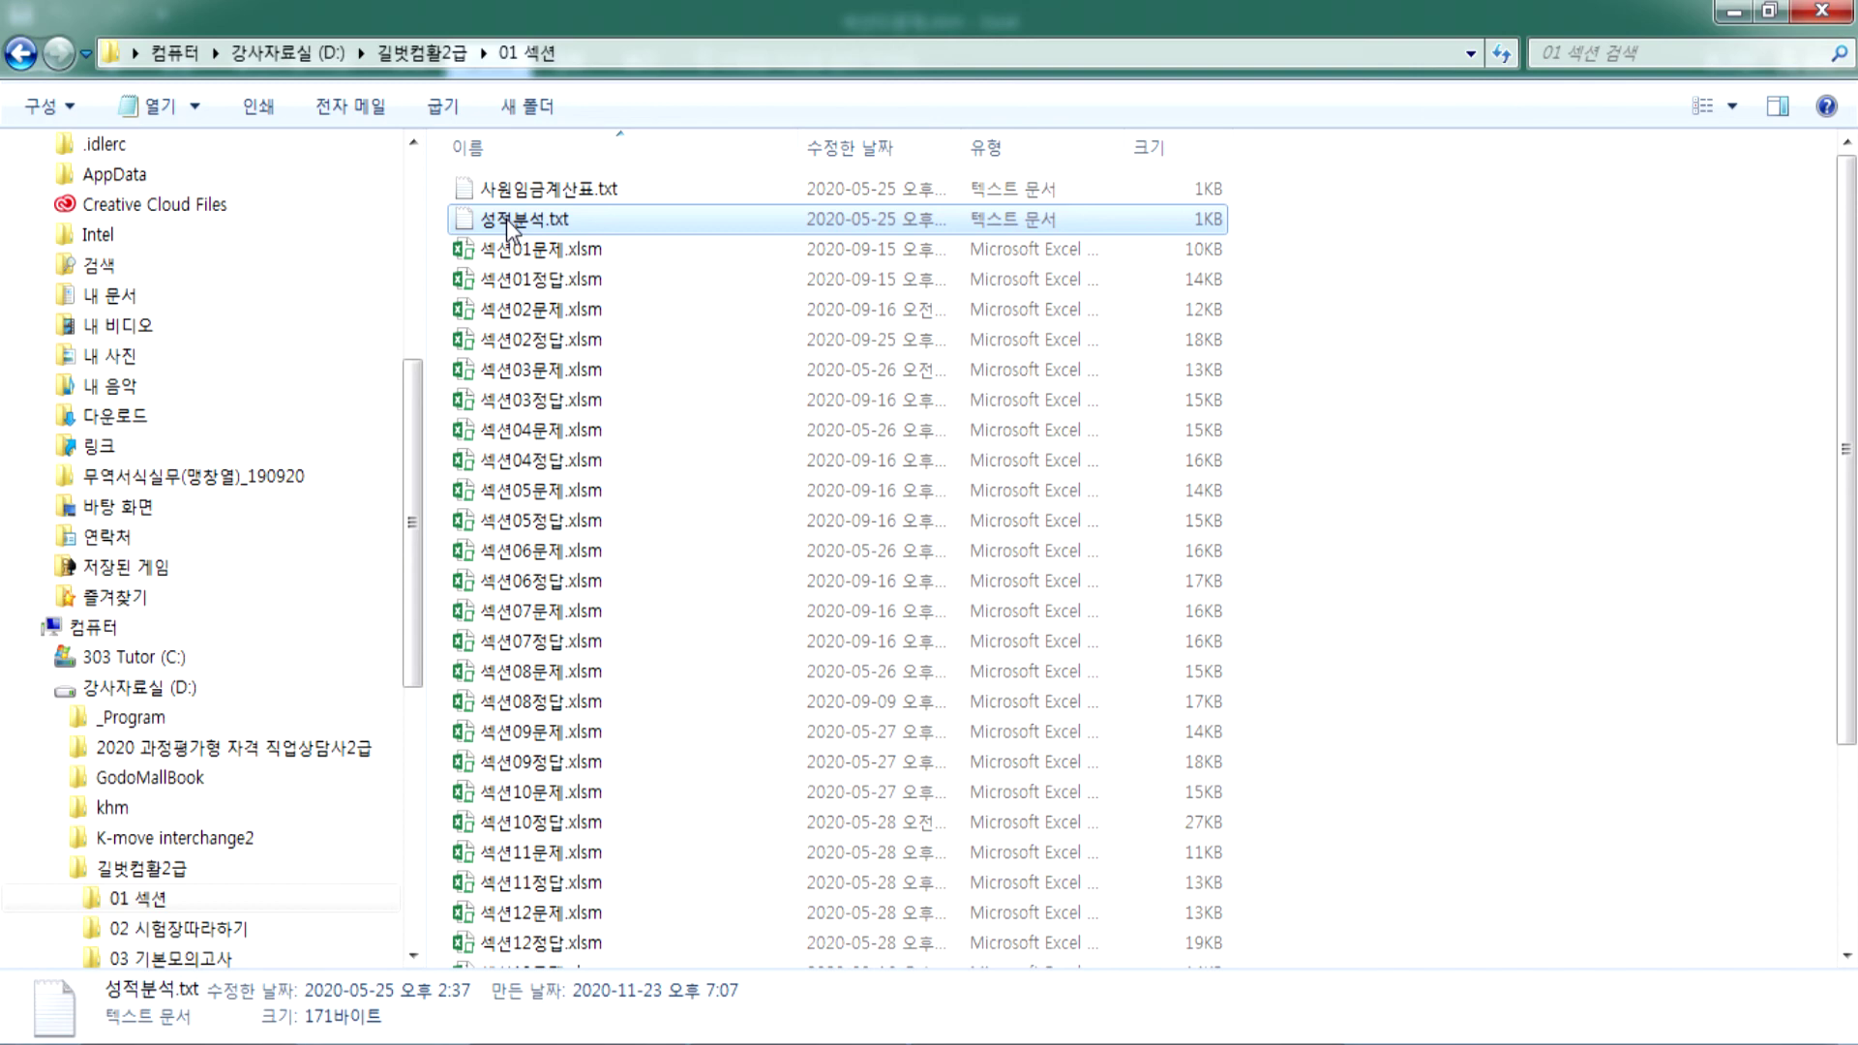
pyautogui.click(124, 657)
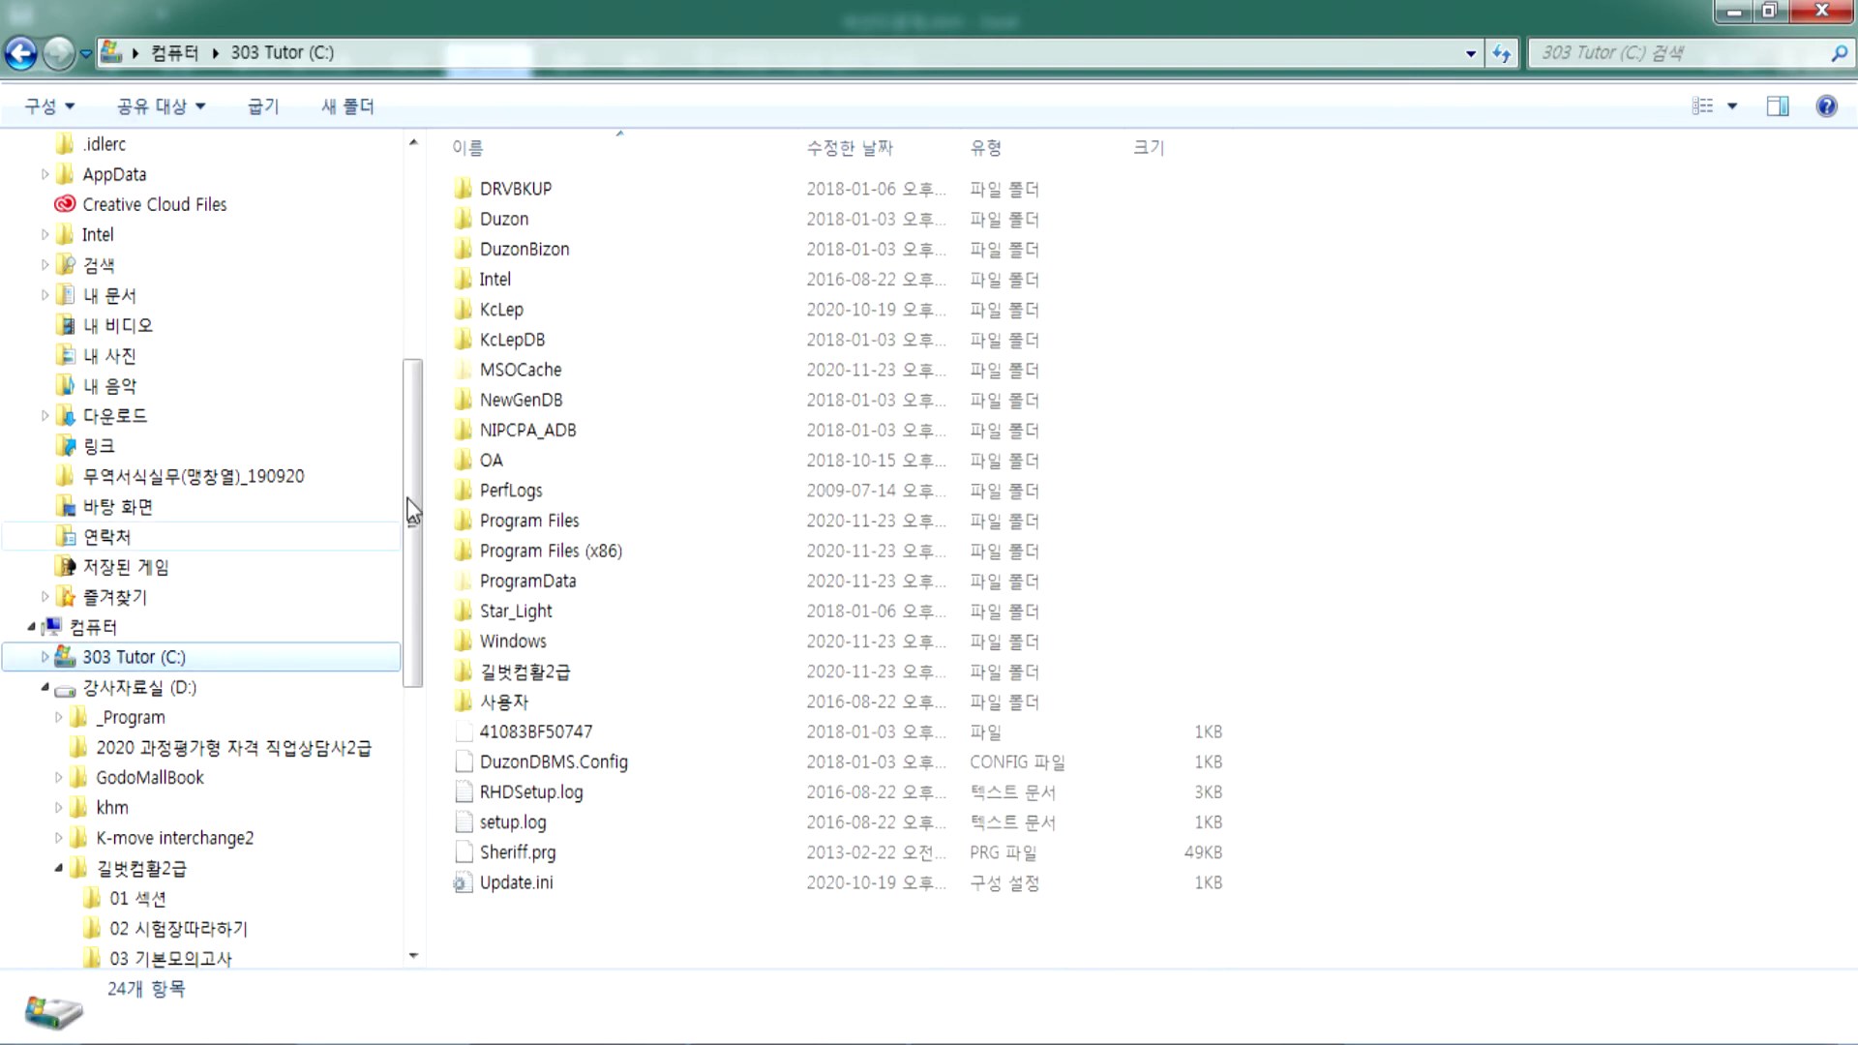
pyautogui.doubleClick(489, 461)
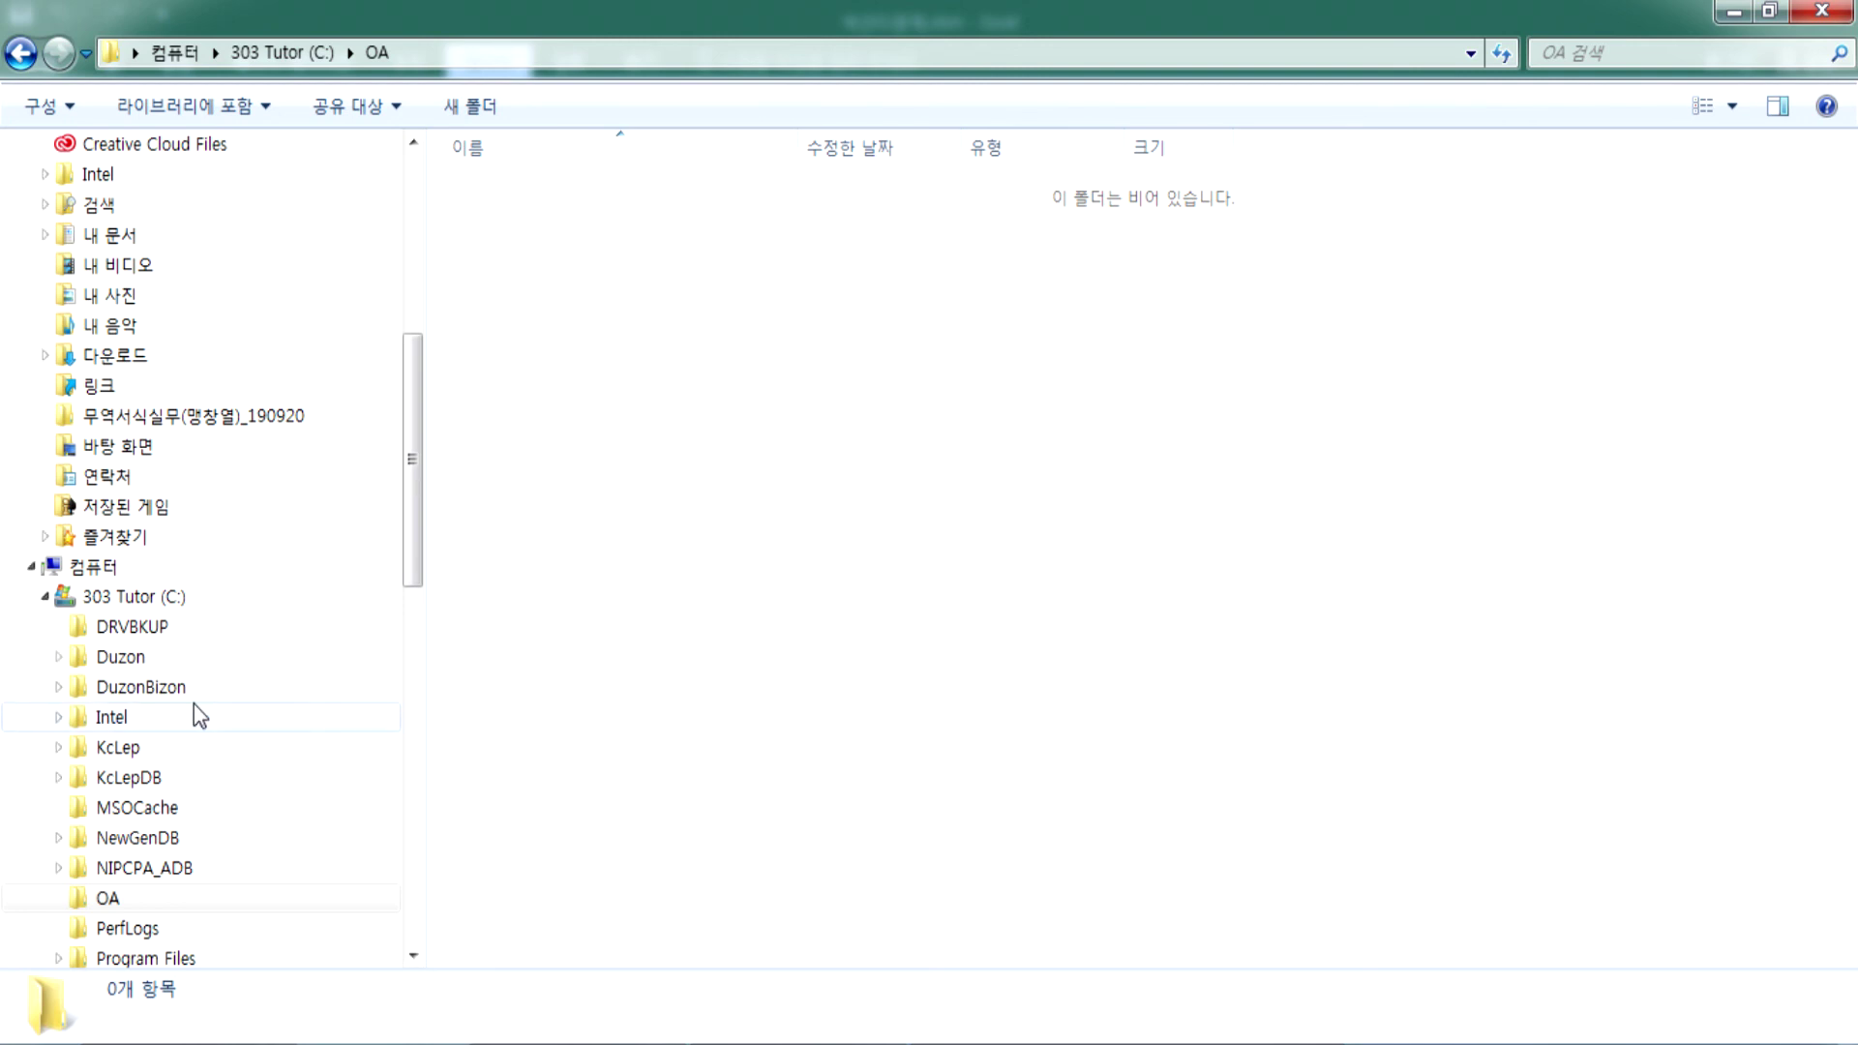
pyautogui.click(116, 605)
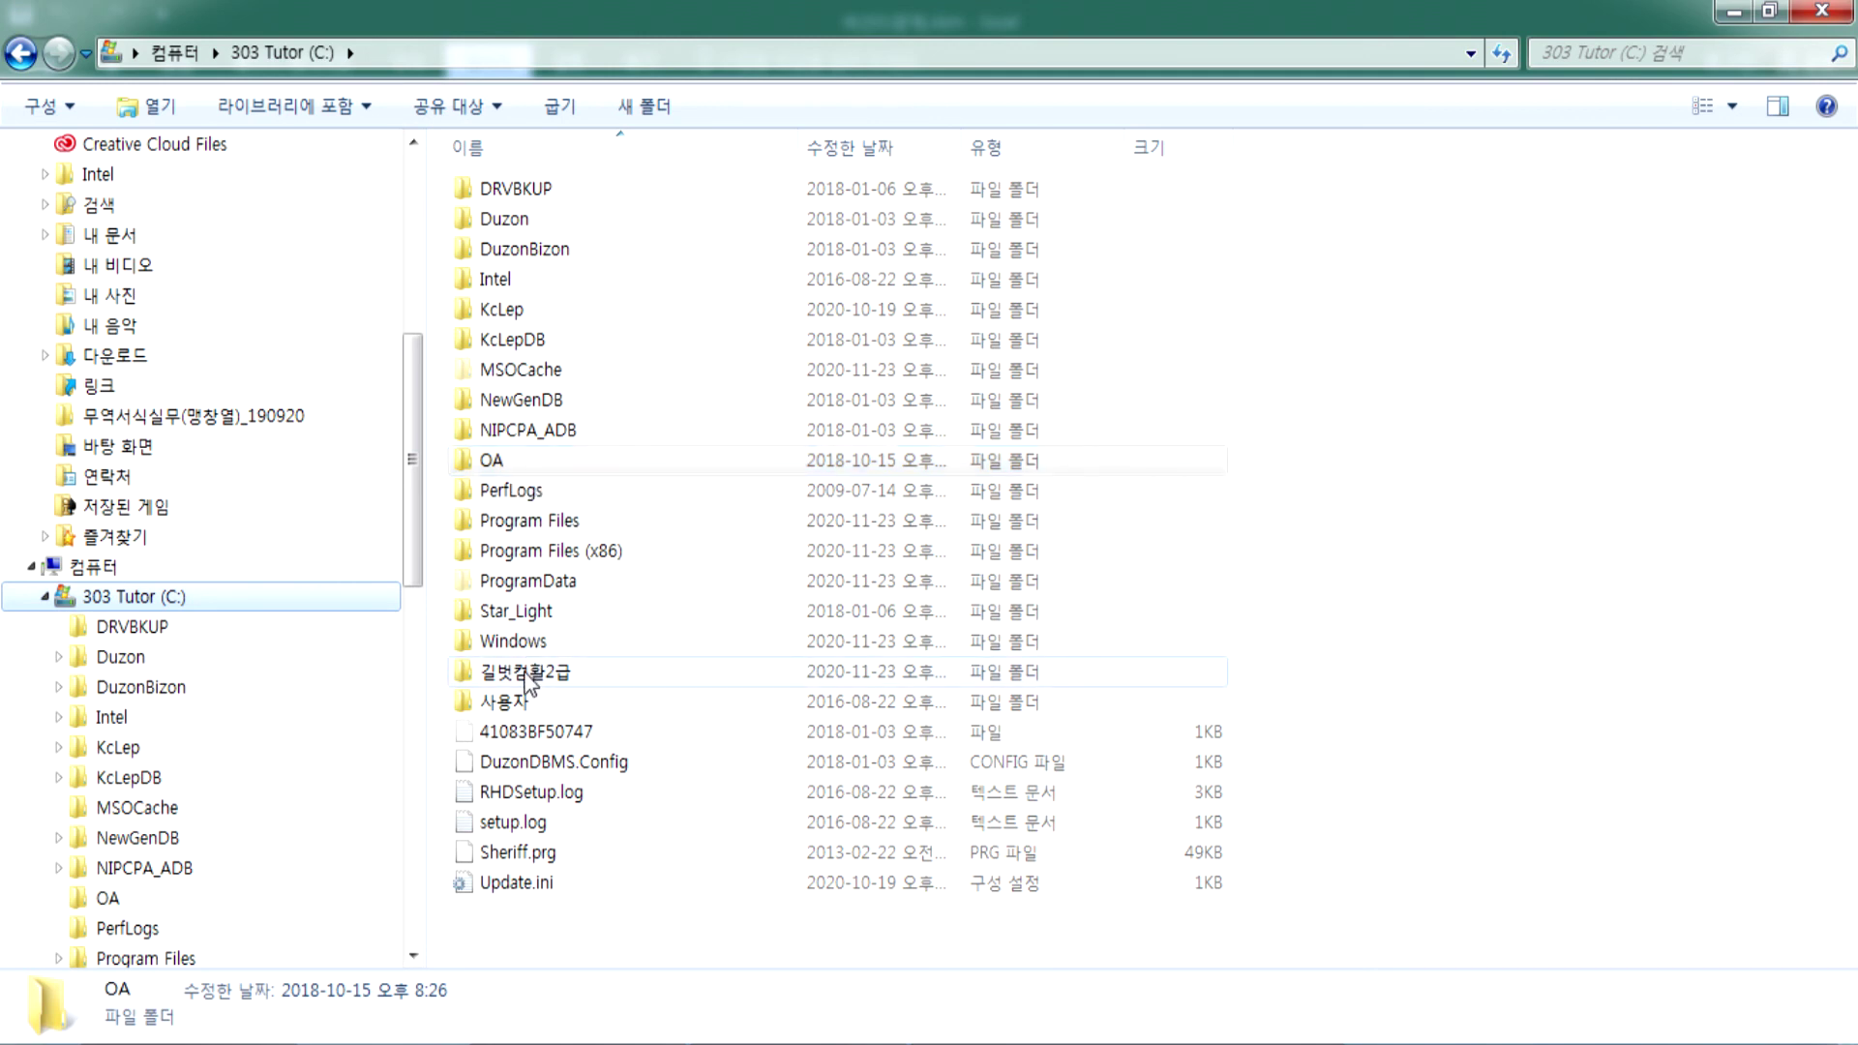
pyautogui.moveTo(527, 683)
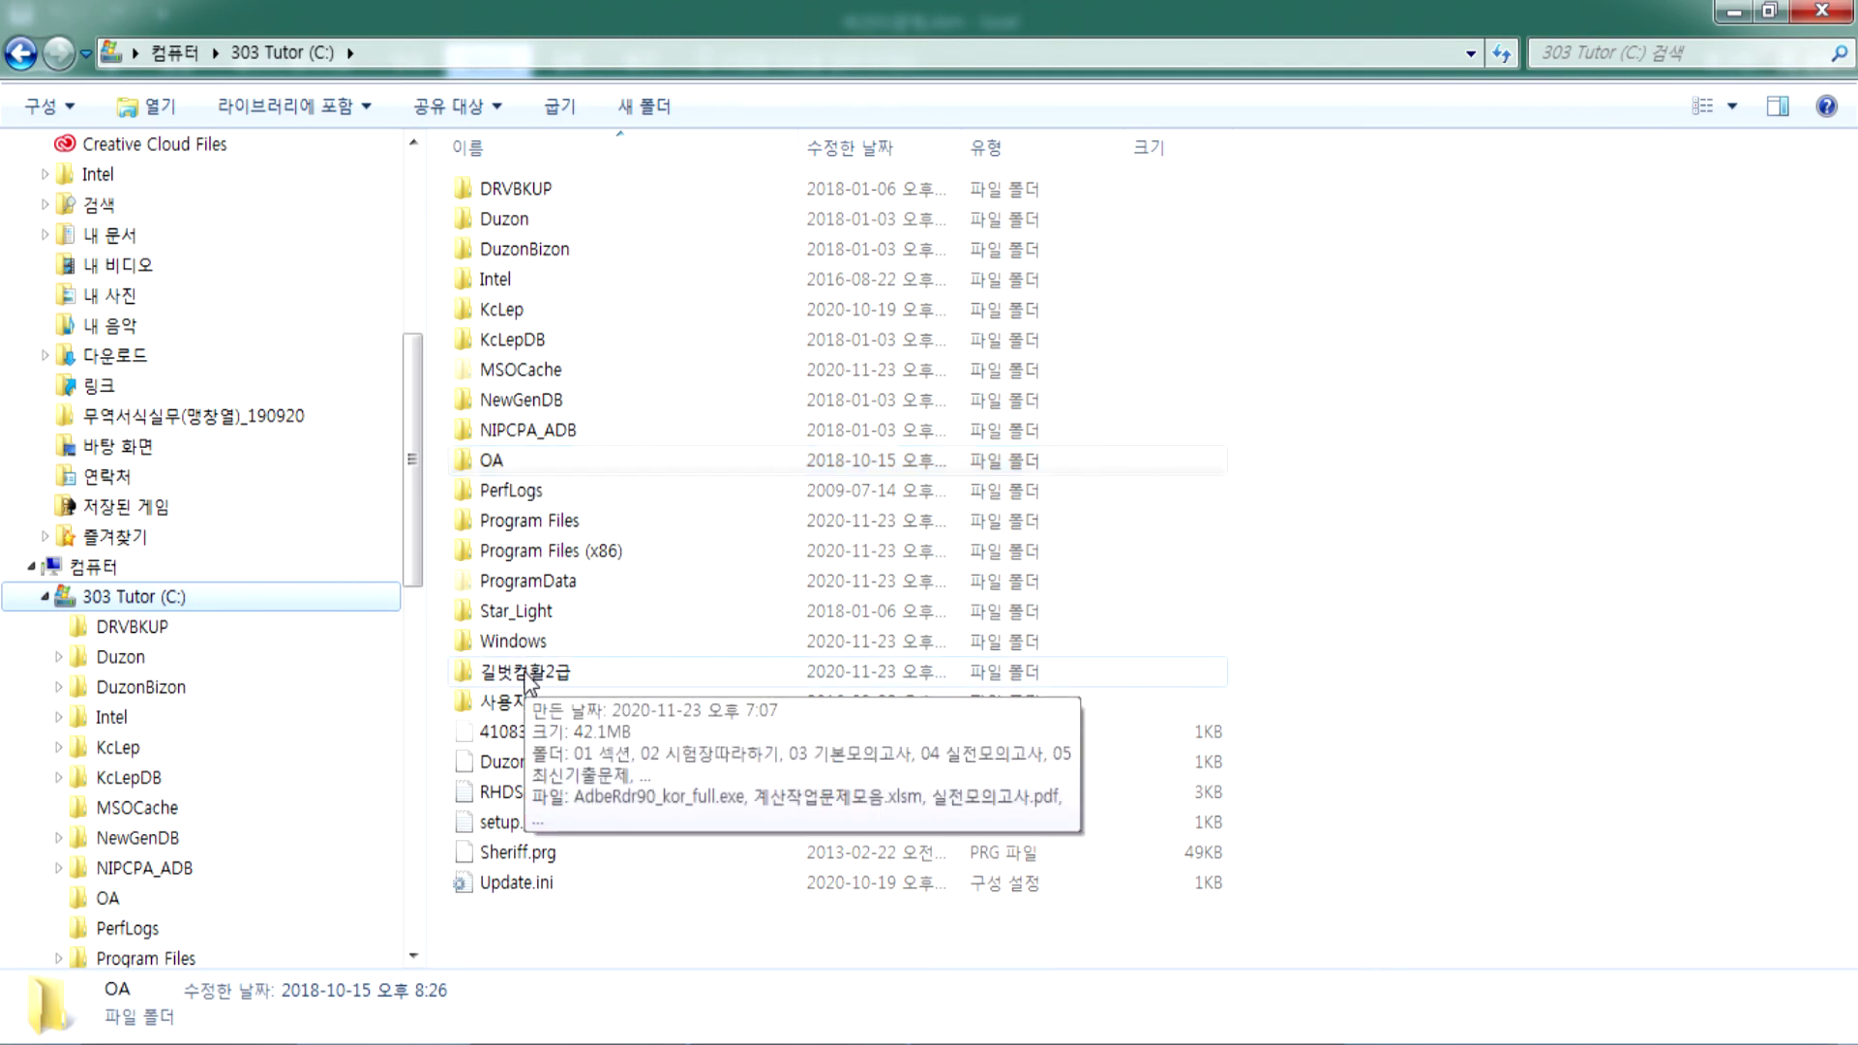